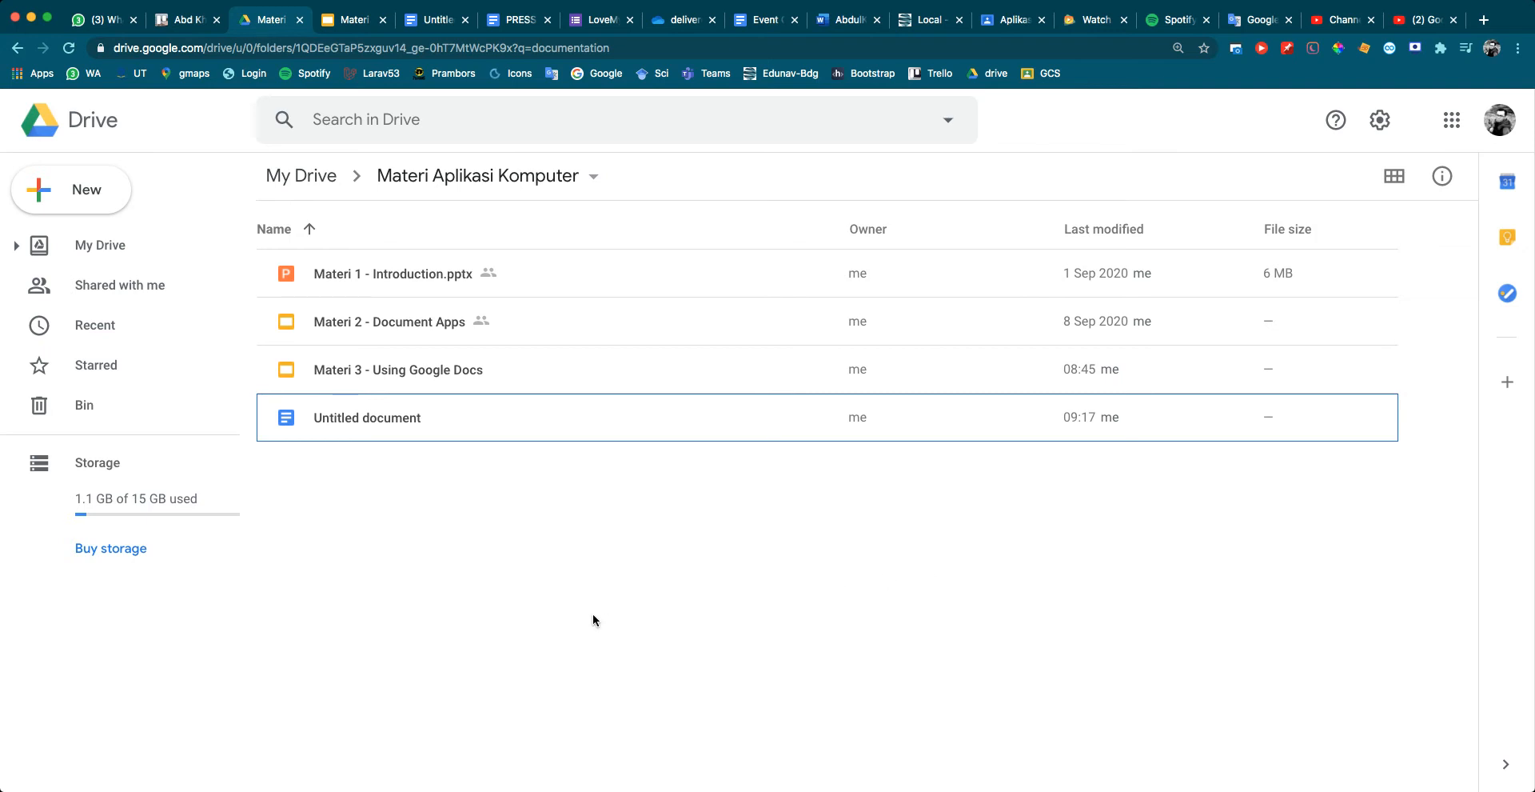
Open the Google Docs template gallery for a new document in the Materi Aplikasi Komputer folder
left_click(69, 196)
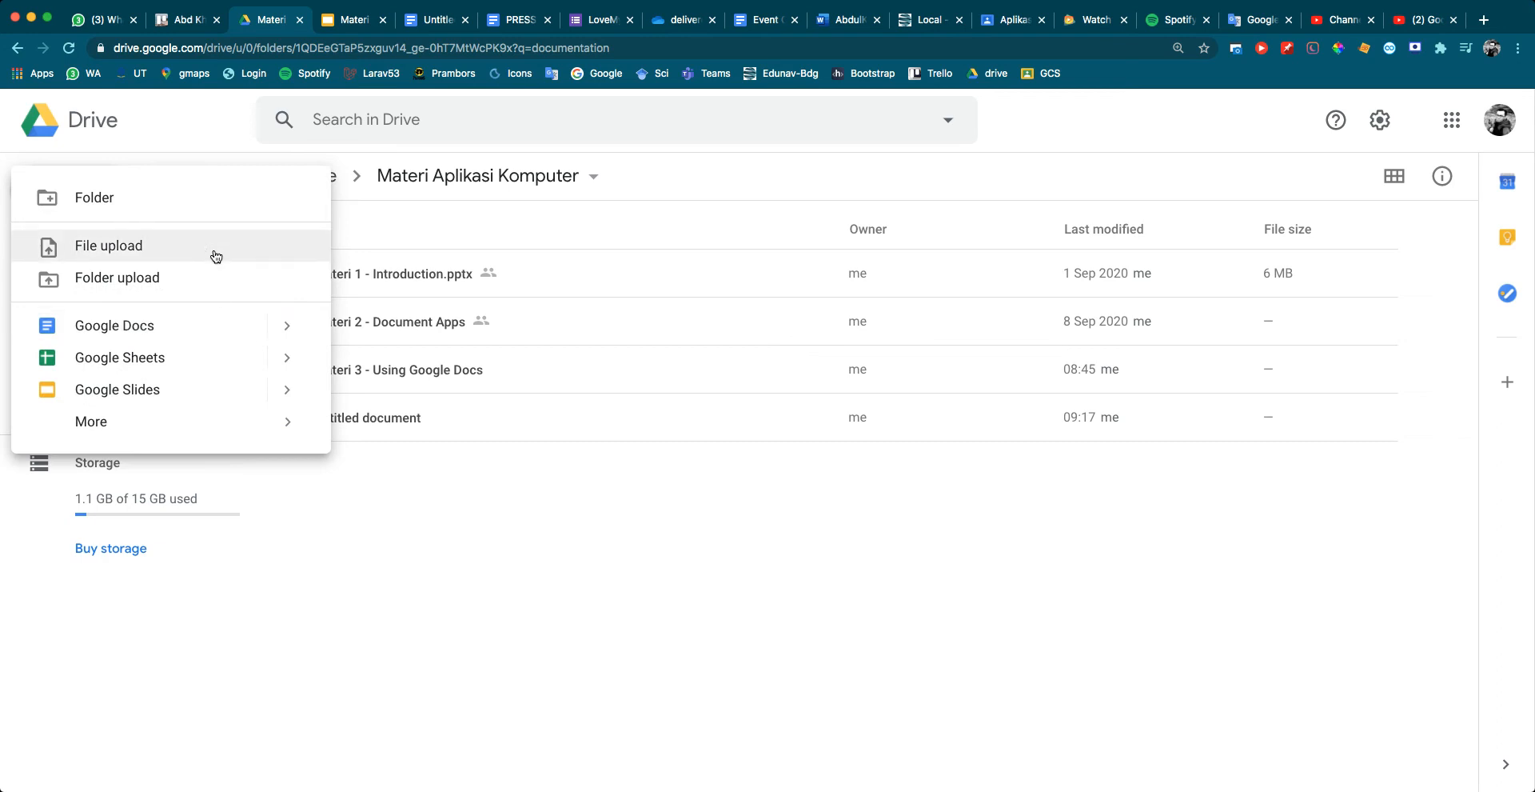
mouse_move(286, 330)
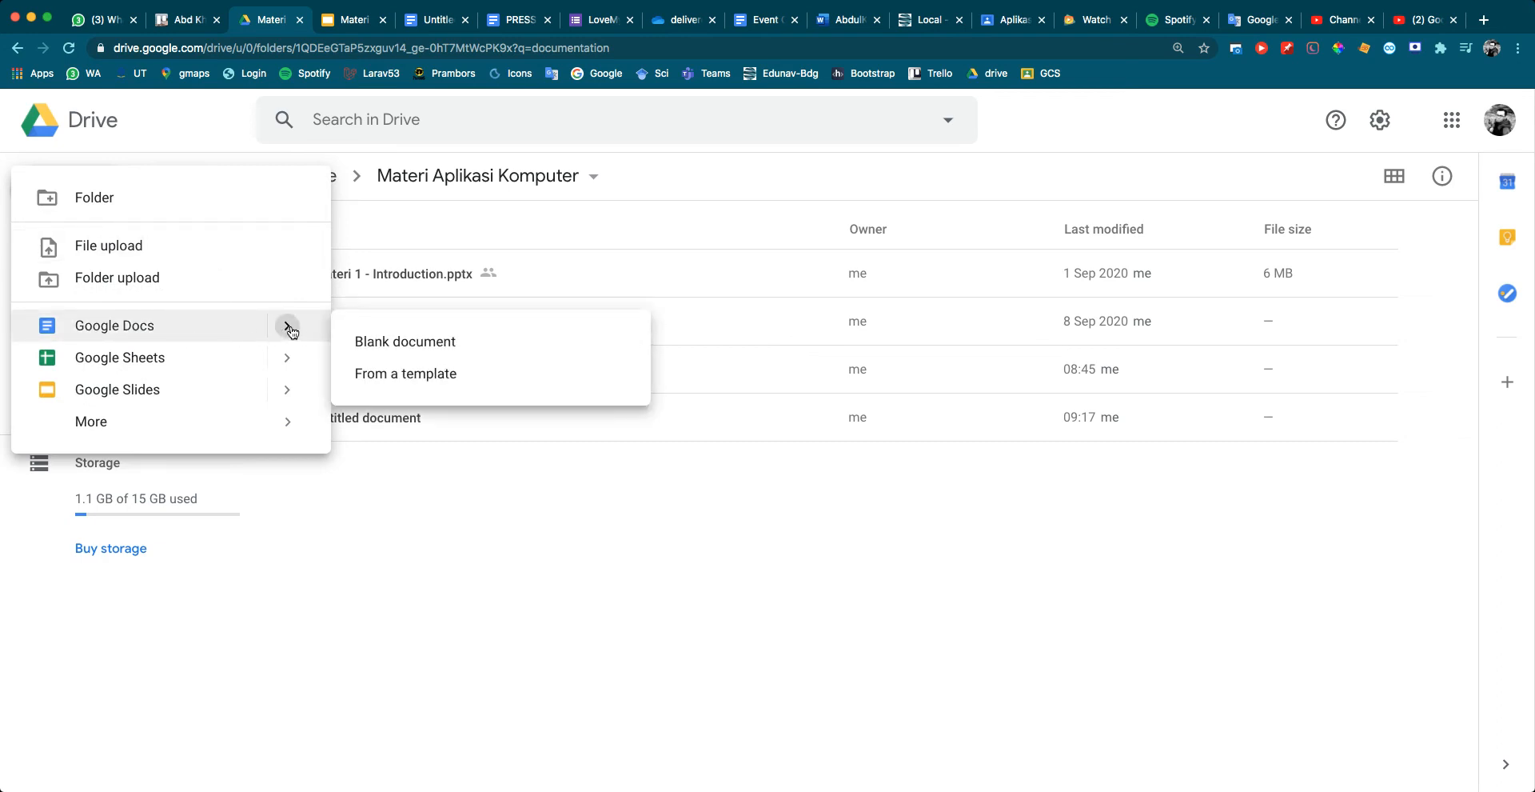
left_click(412, 376)
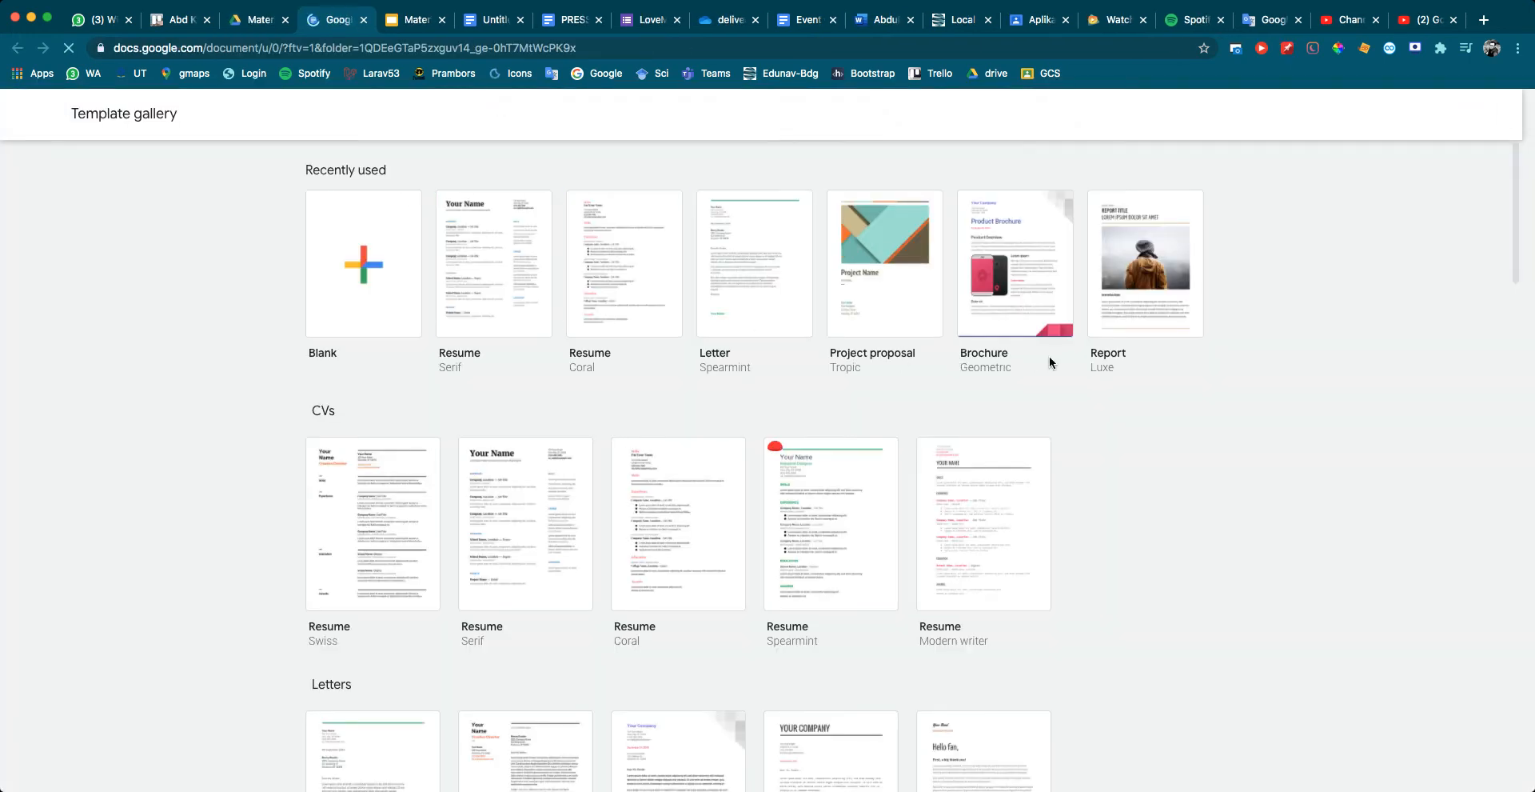
Look through the template gallery's categories, from CVs and Letters to Personal, Work, Sales and Education
scroll(1049, 353, "down", 1)
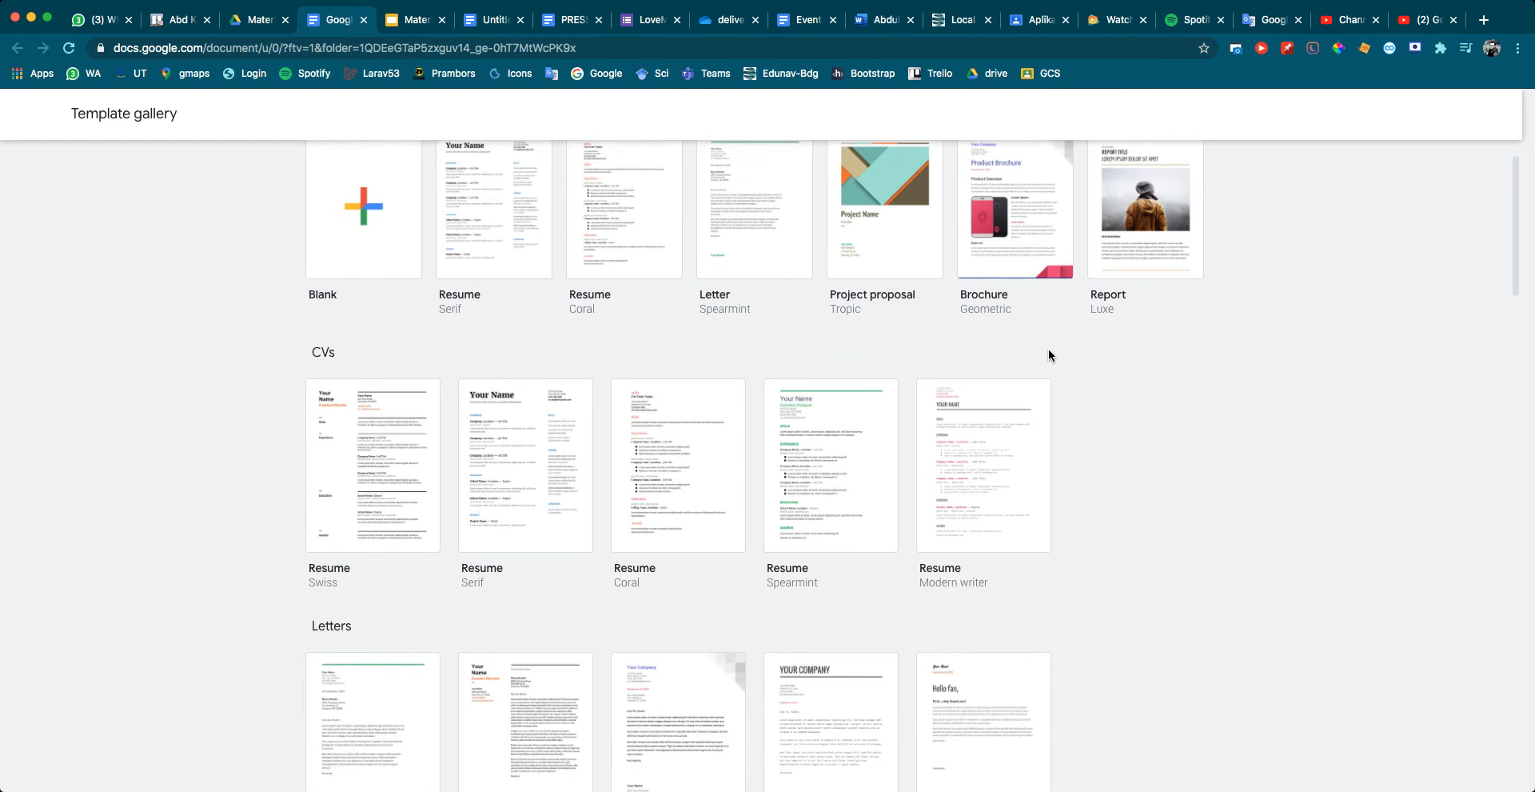
scroll(1048, 354, "up", 1)
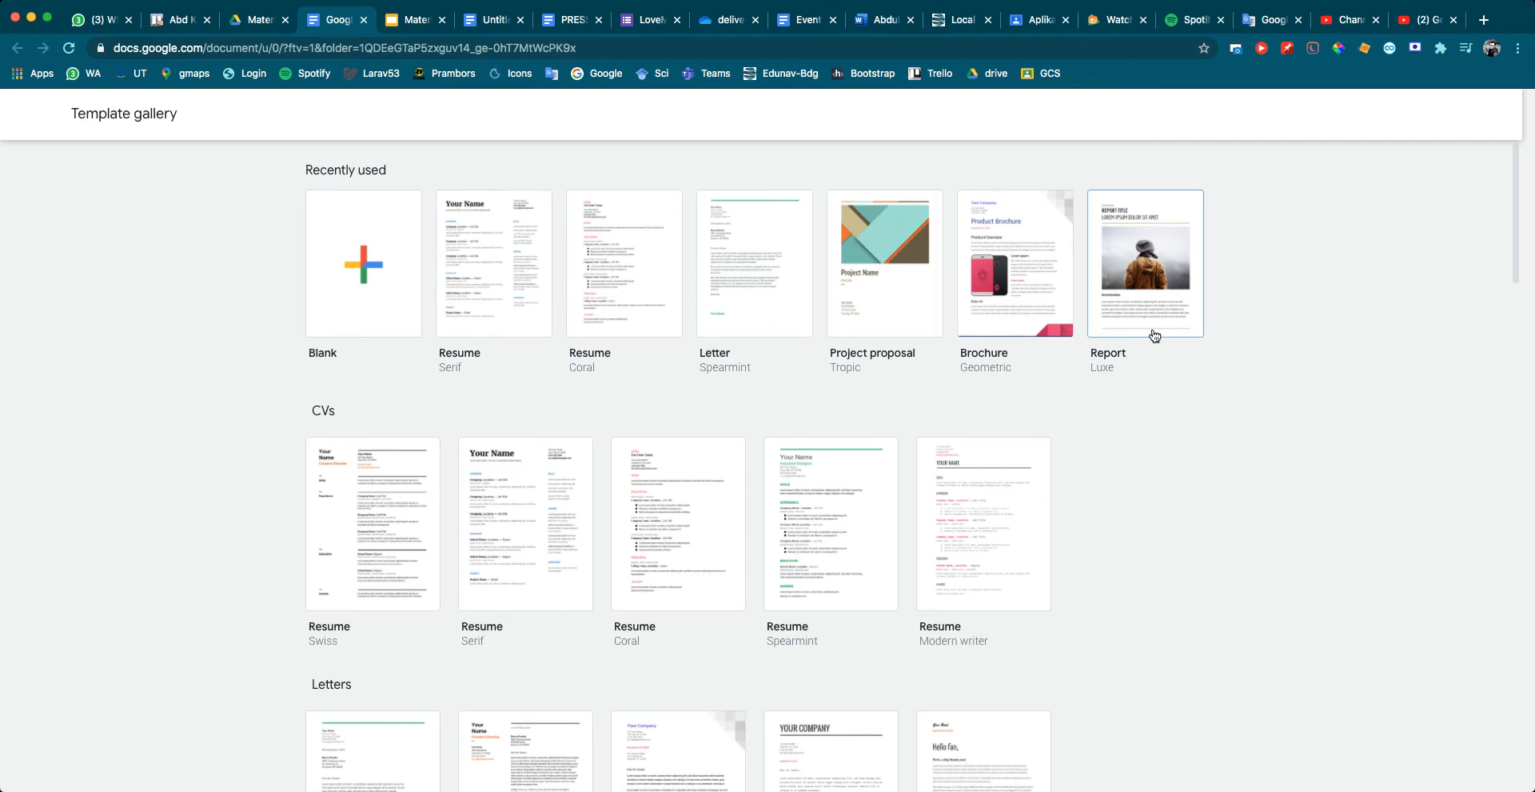
scroll(1042, 329, "down", 8)
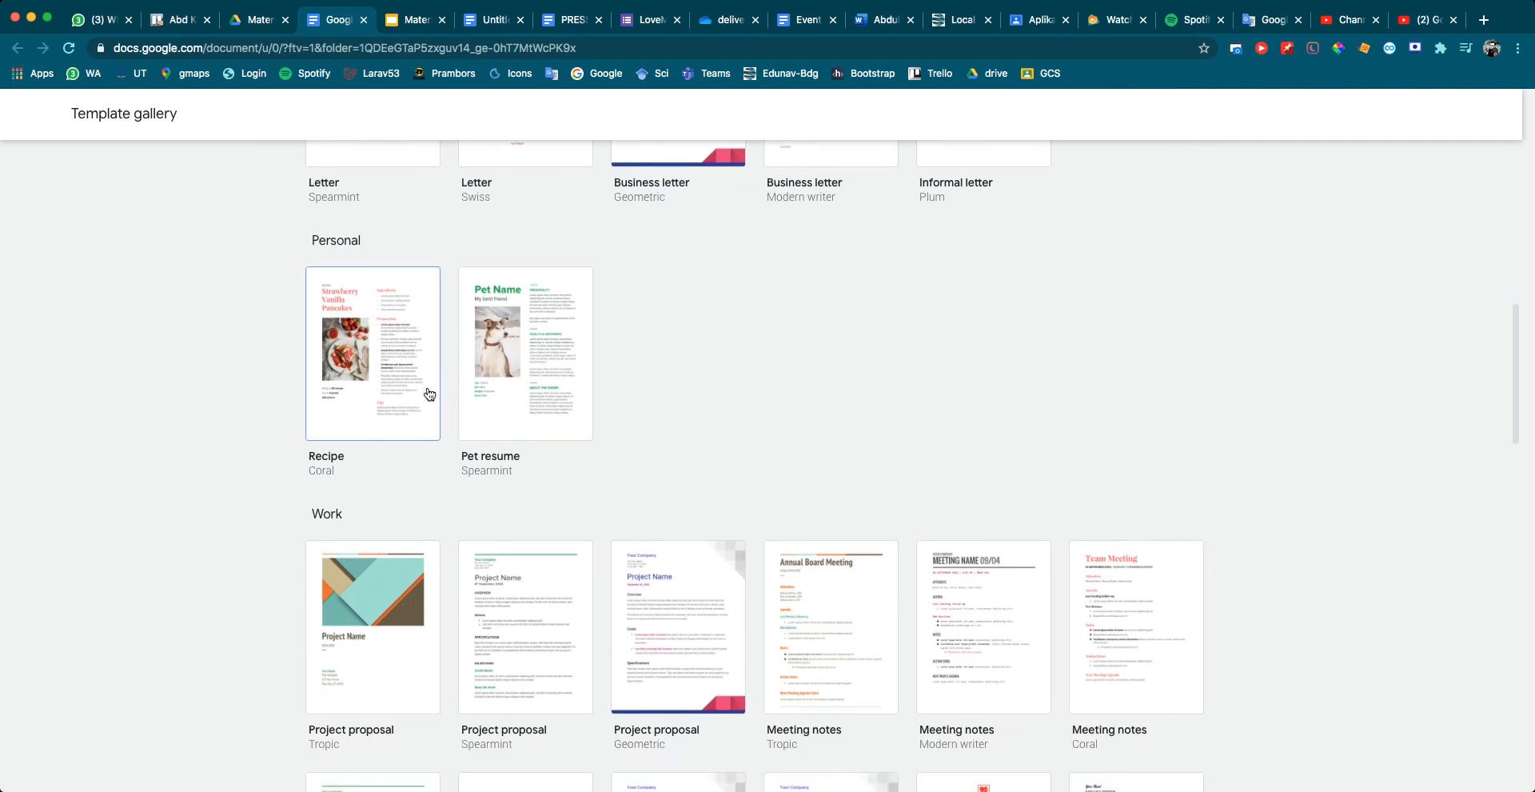
scroll(792, 357, "down", 3)
scroll(843, 356, "down", 2)
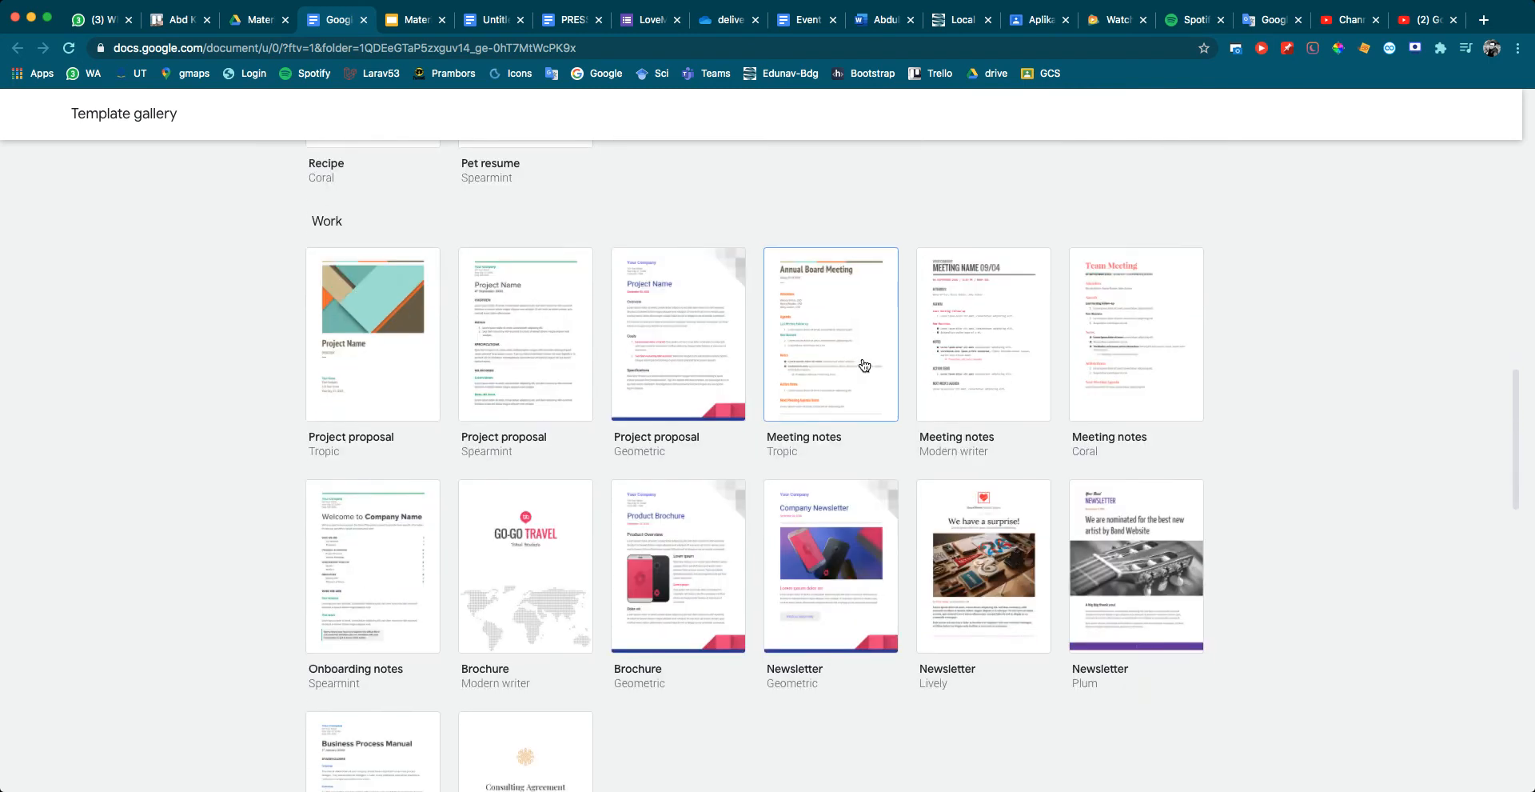
scroll(856, 357, "down", 4)
scroll(861, 356, "down", 4)
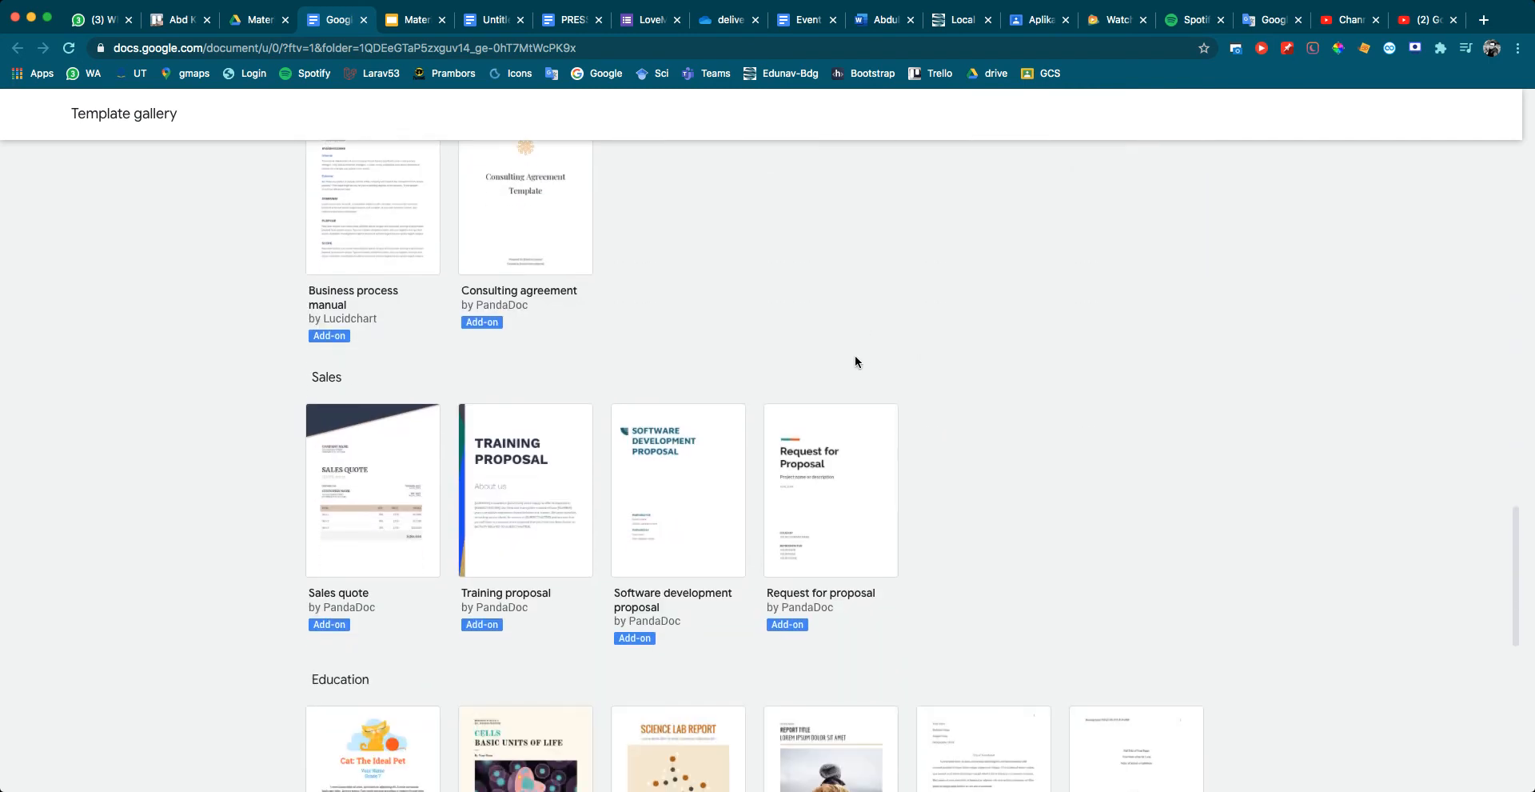
scroll(568, 420, "down", 2)
scroll(568, 416, "down", 4)
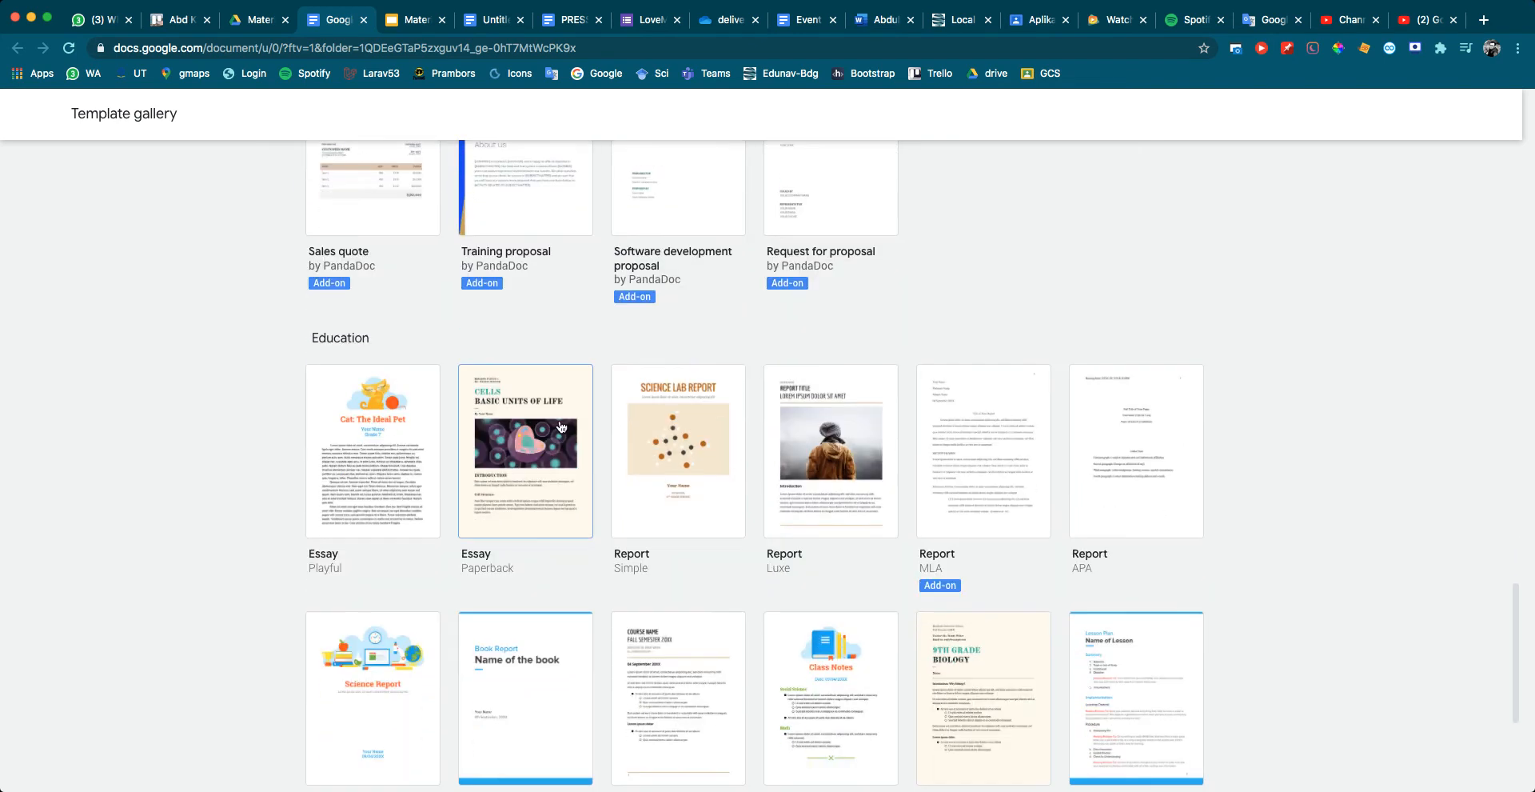
scroll(706, 404, "down", 2)
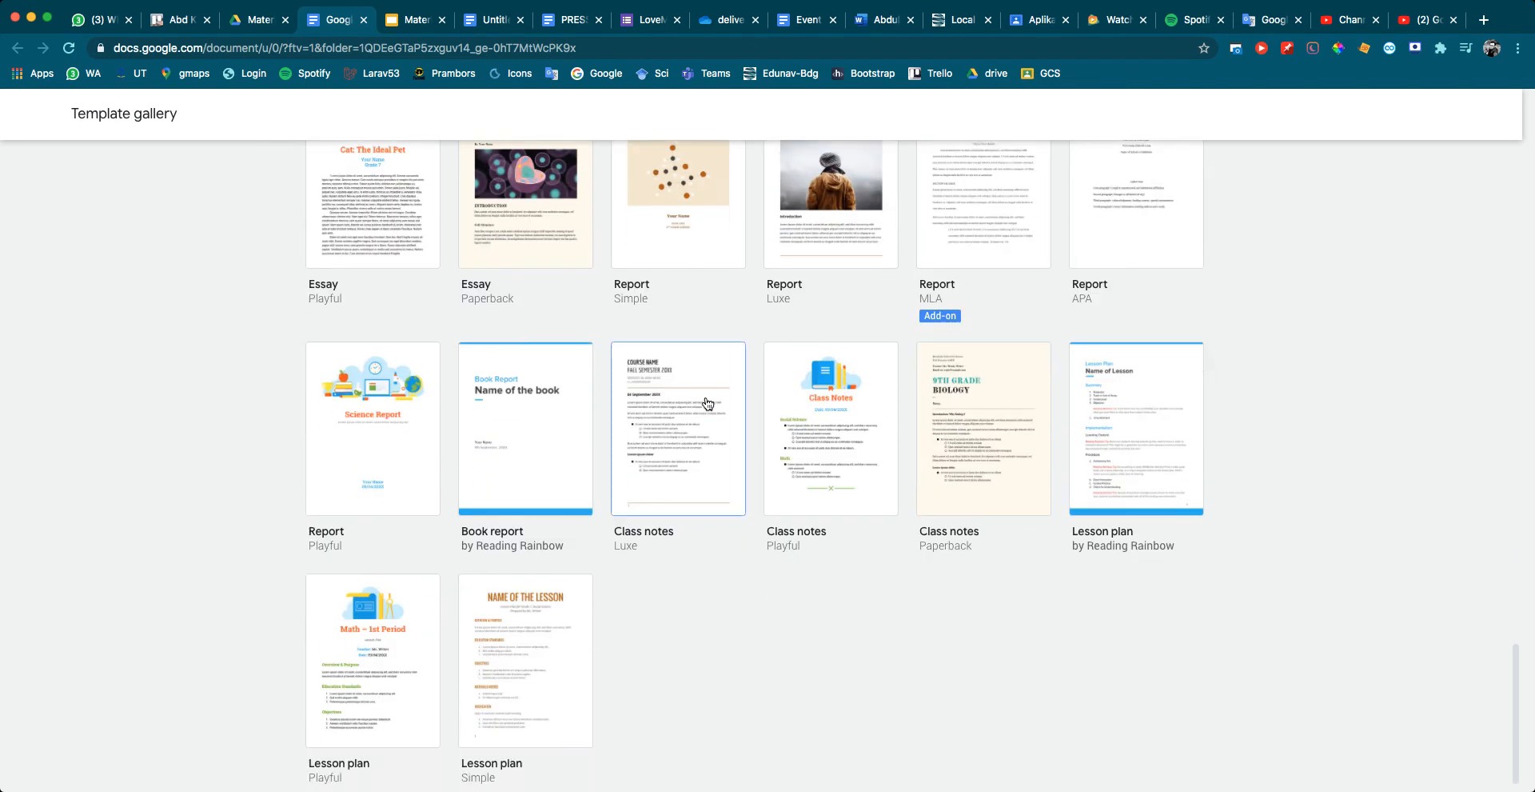
scroll(706, 402, "up", 10)
scroll(707, 396, "up", 15)
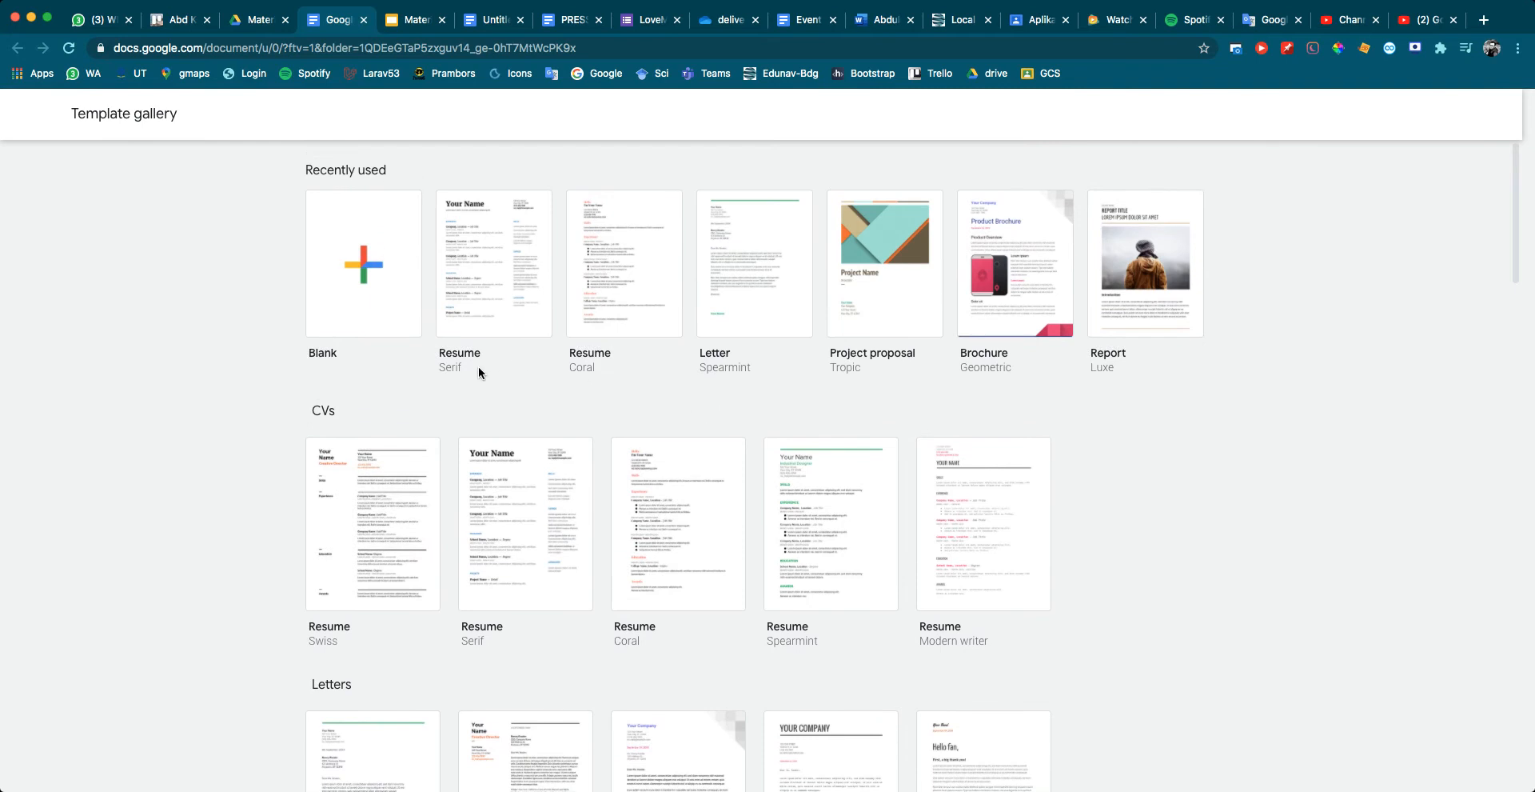
Create a new blank document from the template gallery
left_click(384, 286)
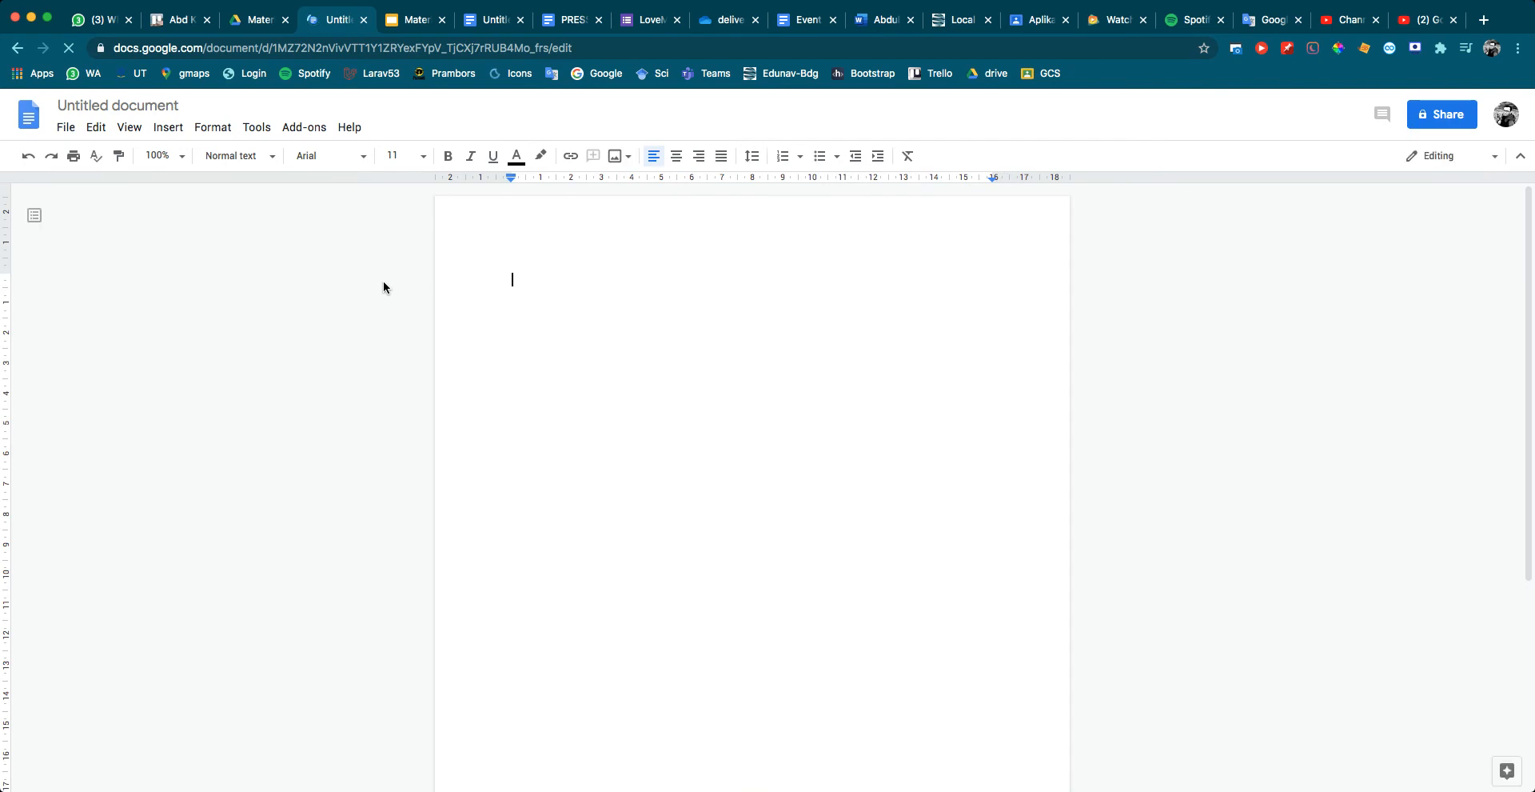
scroll(384, 281, "down", 4)
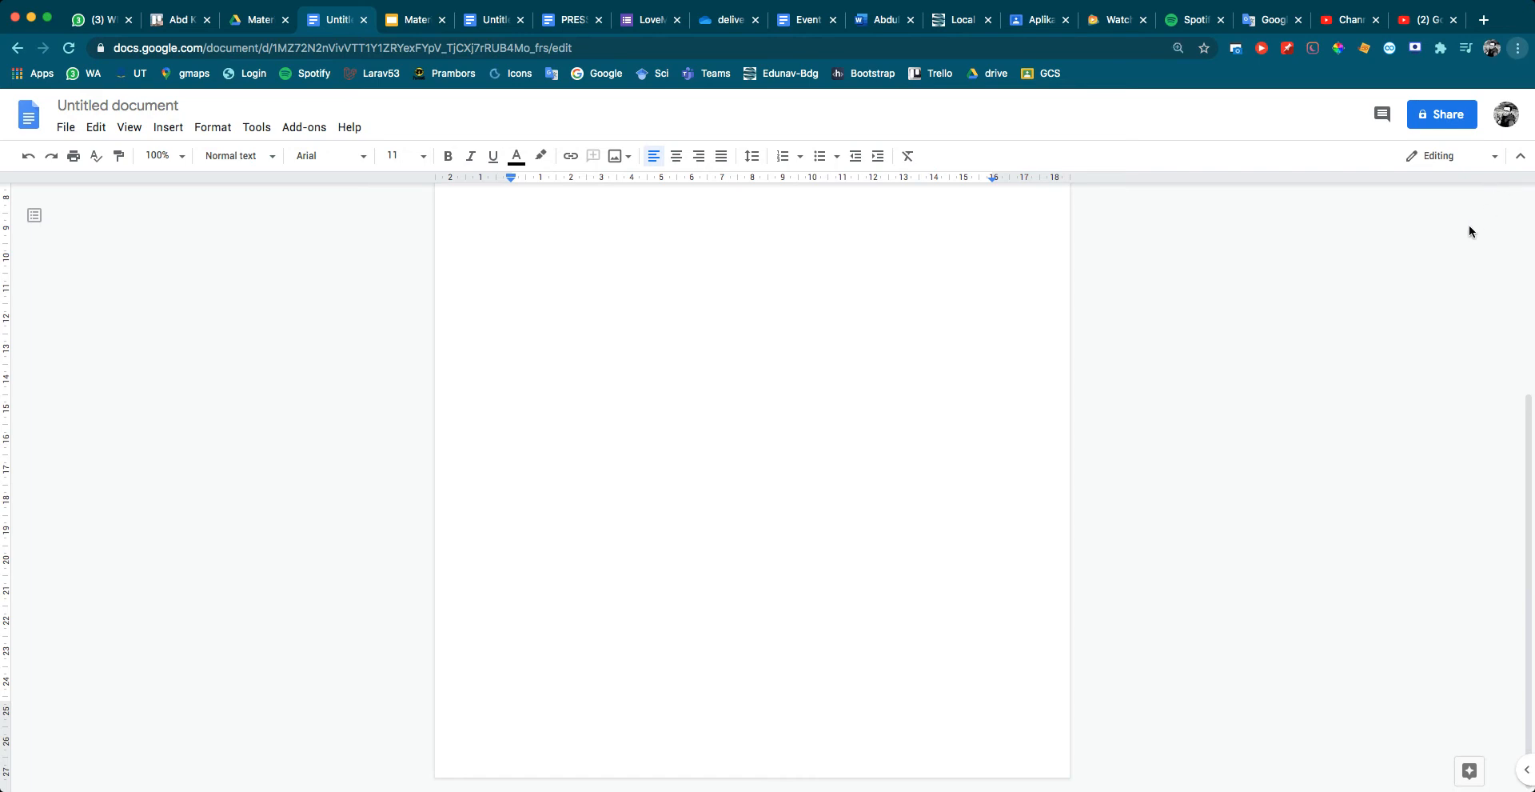
key("super+equal")
key("super+equal")
key("super+equal")
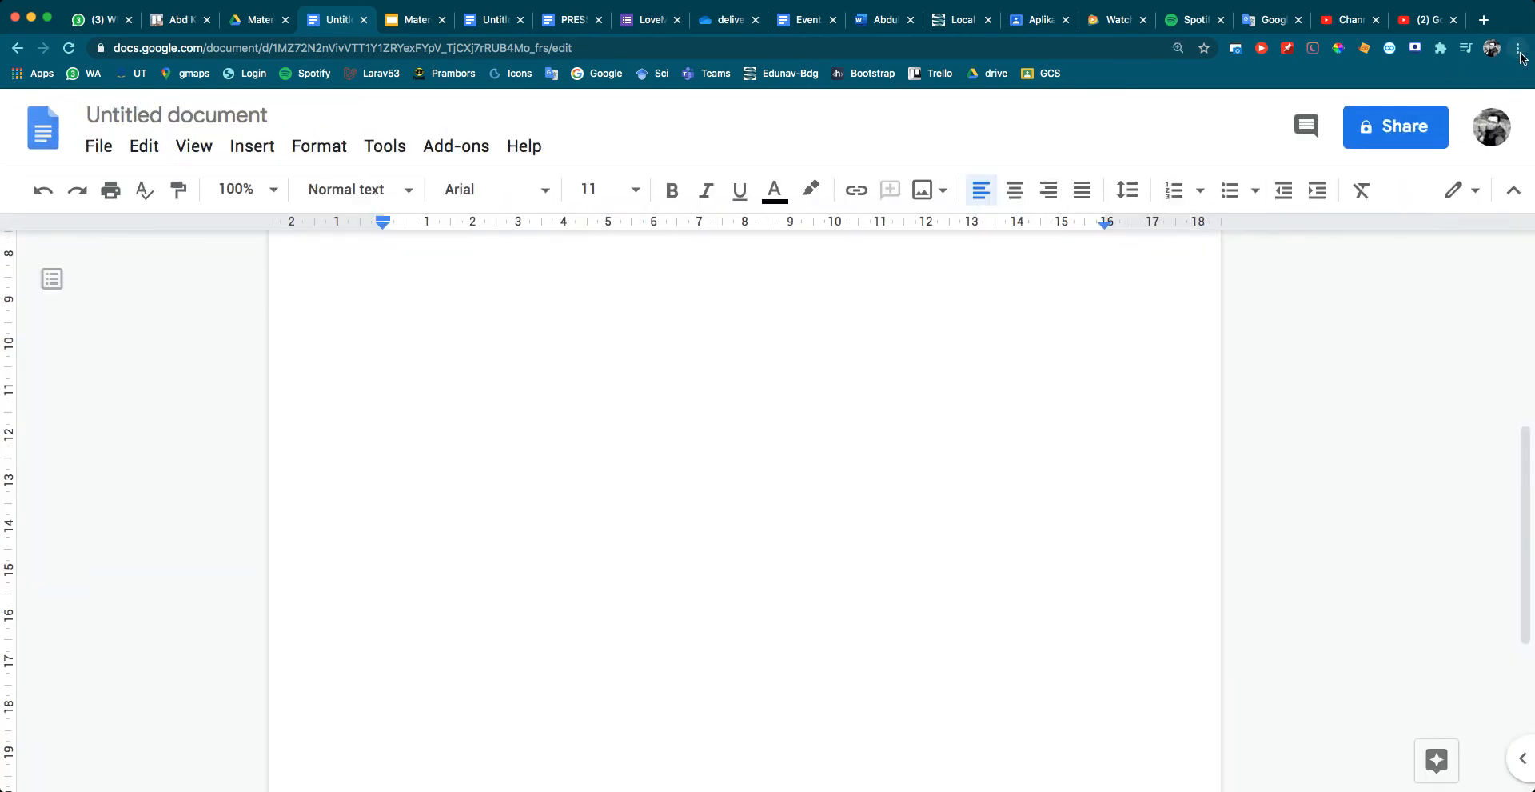
key("super+minus")
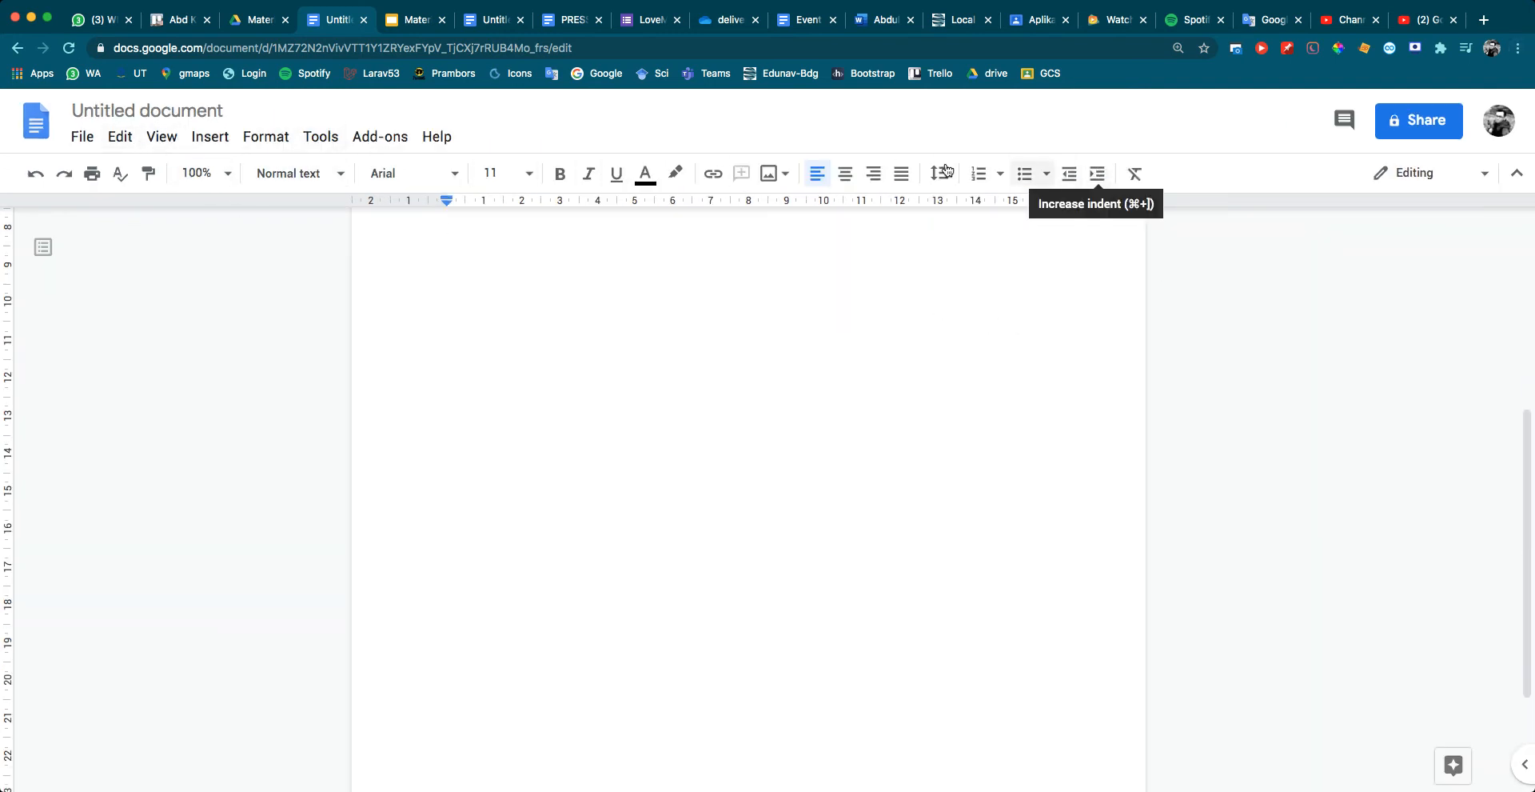
Rename the document to "Tugas Praktik 1 - APKOM - " followed by the author's full name
left_click(148, 113)
type("T")
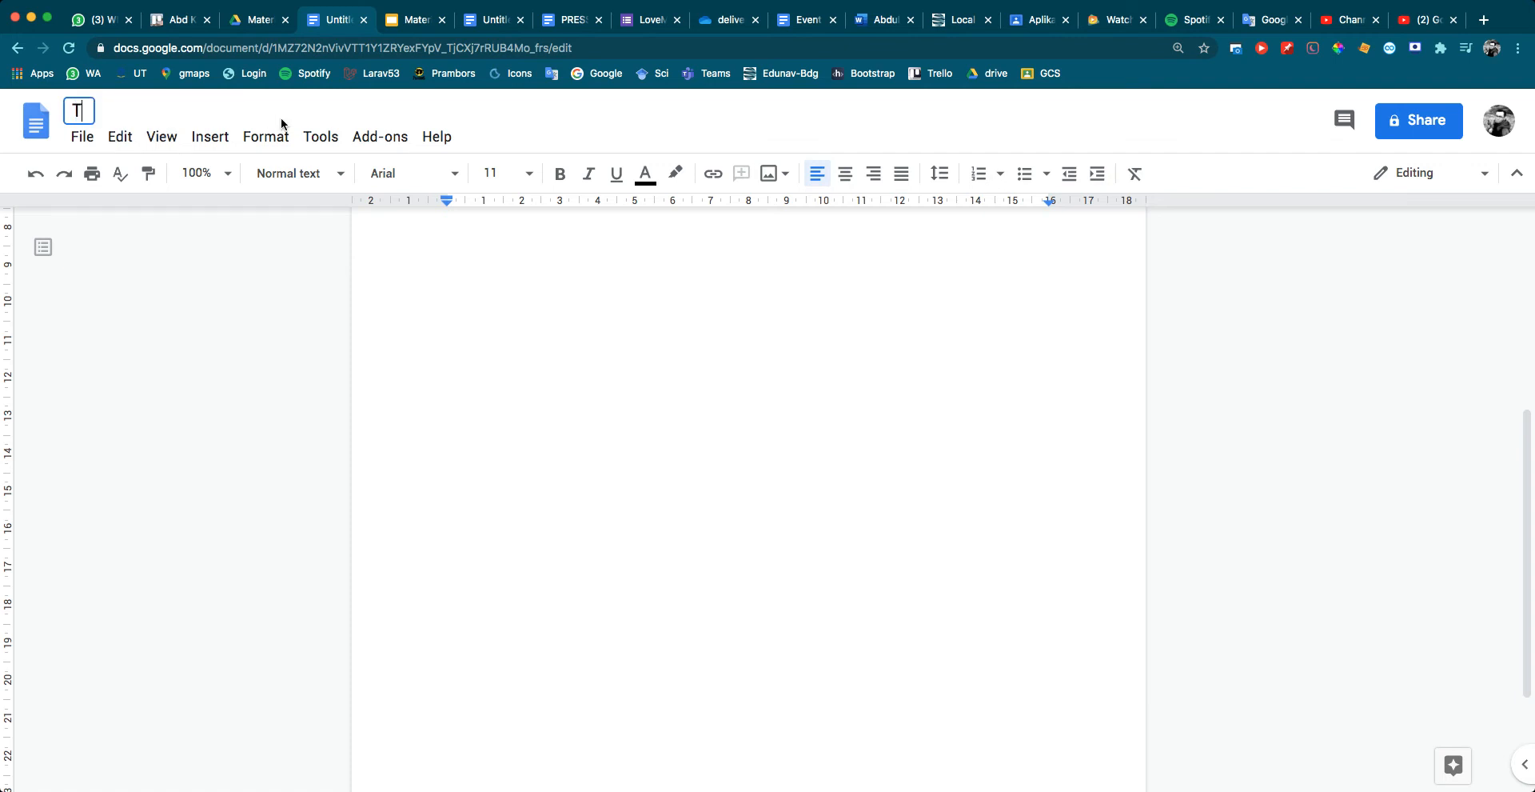
type("ugas Praktik")
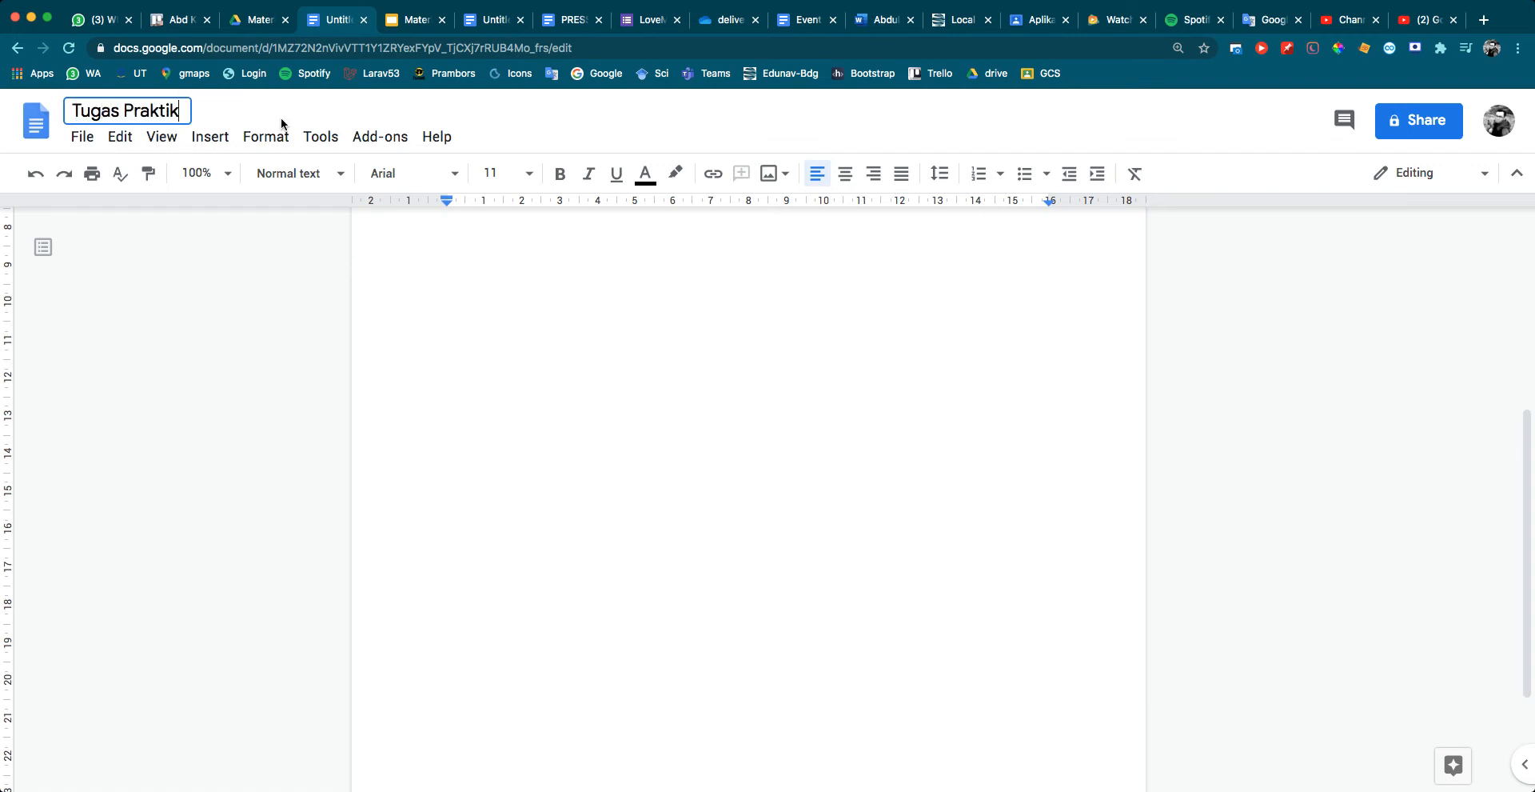
type(" 1 -APKOM ")
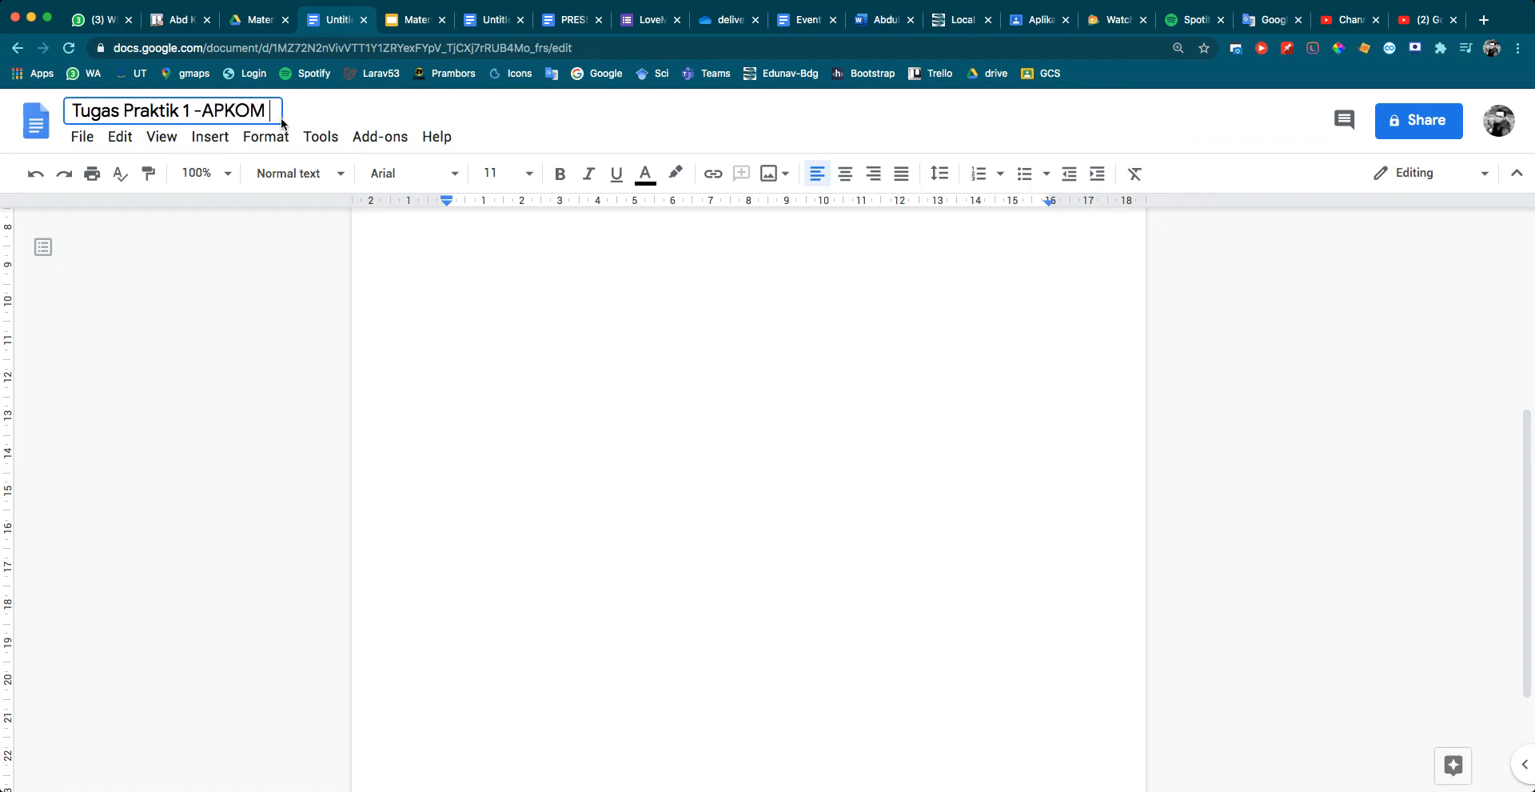
type("- Abdul Kholik")
left_click(206, 109)
key("Return")
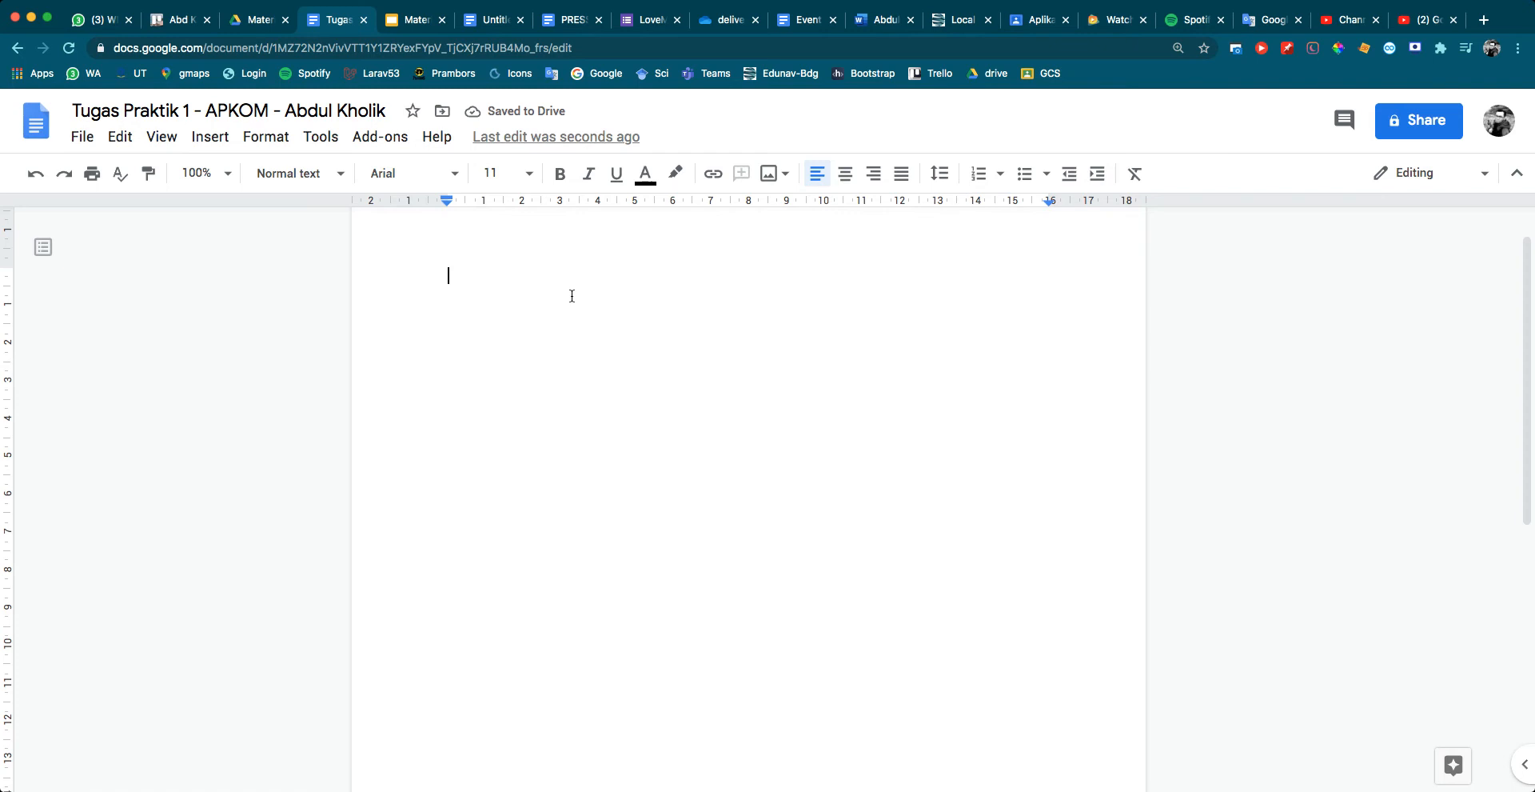
scroll(561, 295, "up", 1)
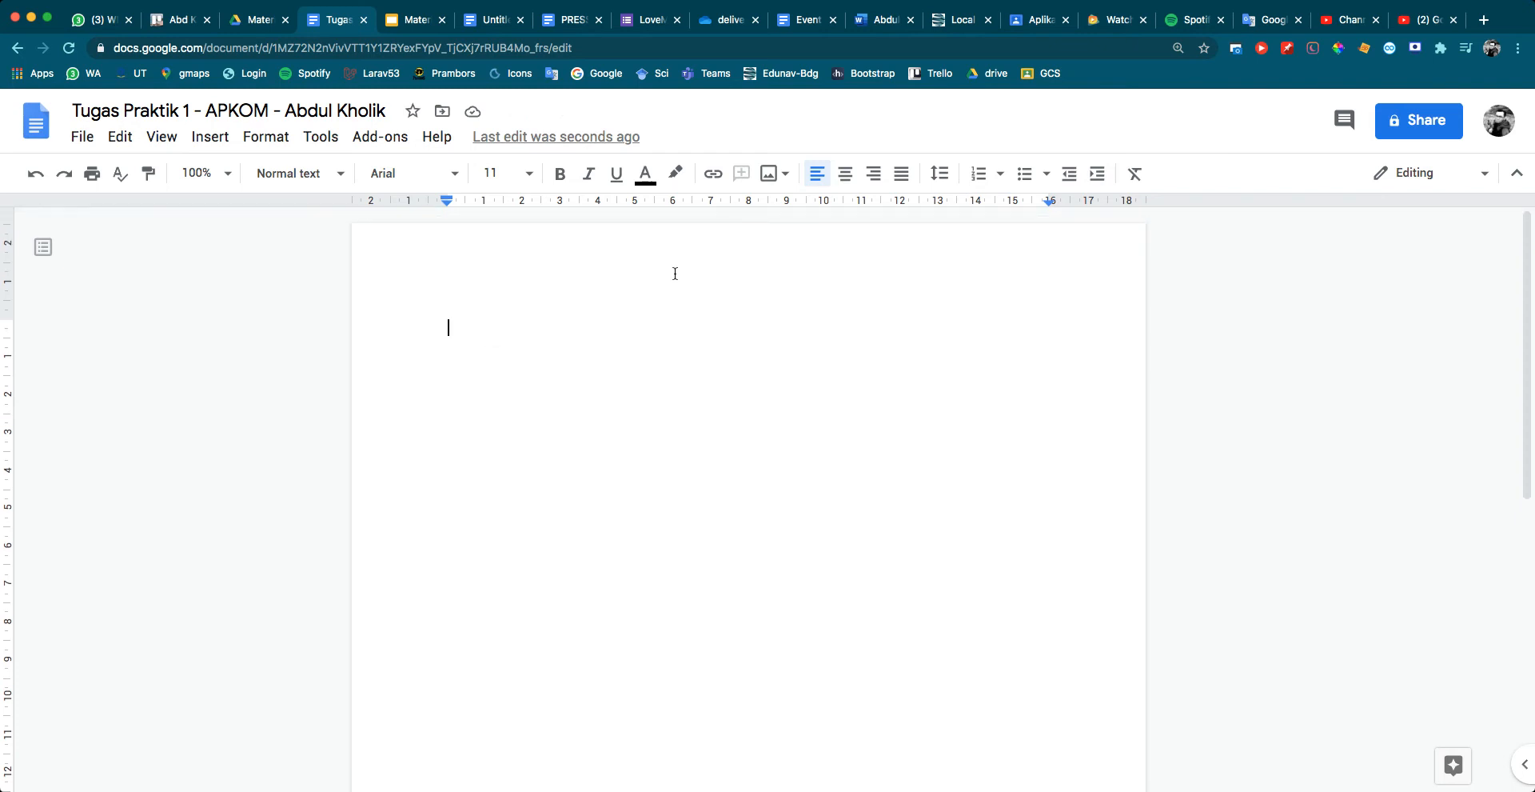
Search the web in a new browser tab for "lorem ipsum generator" and open the lipsum.com result
left_click(1485, 21)
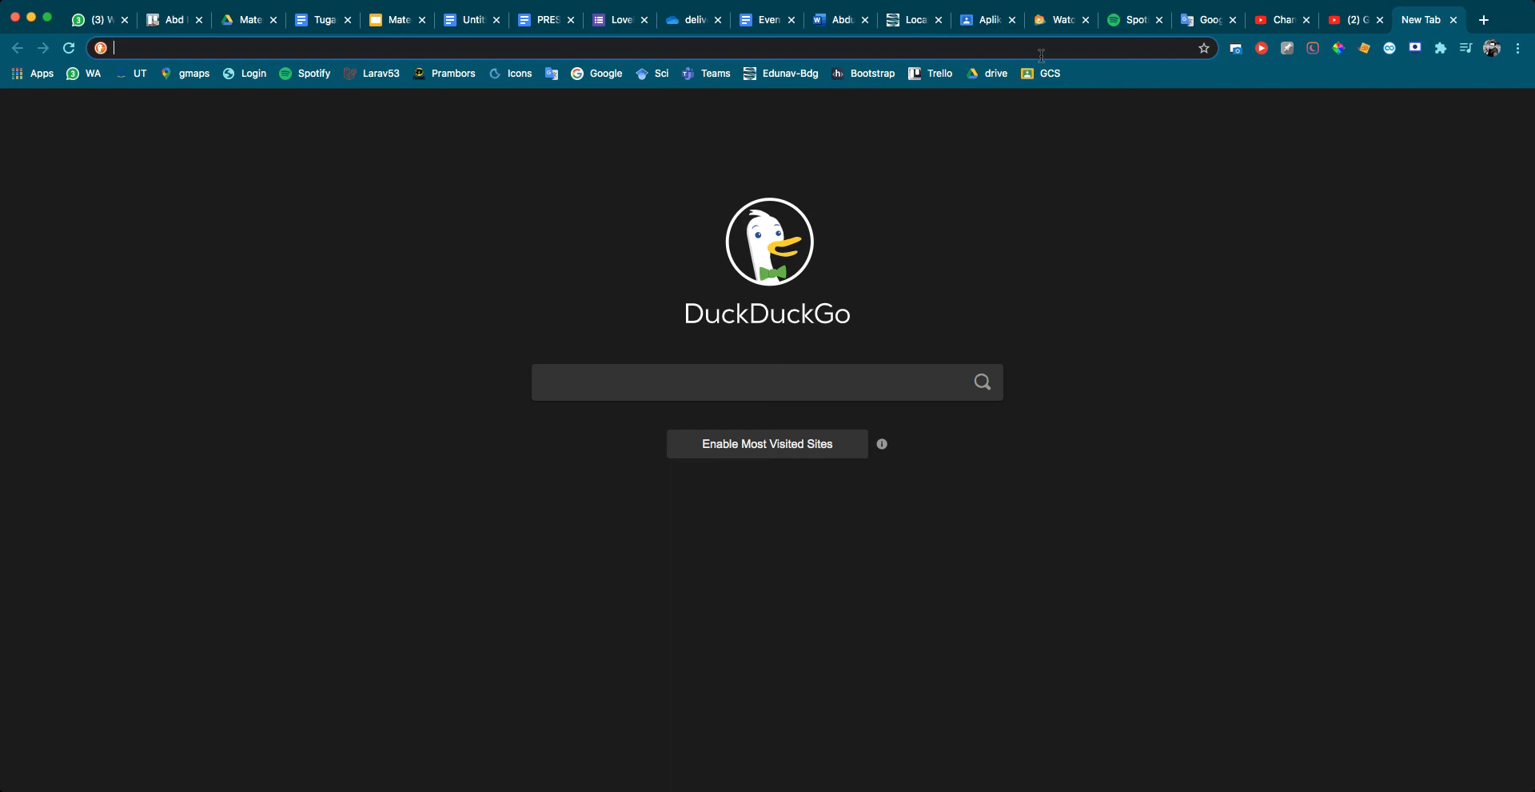
type("lore")
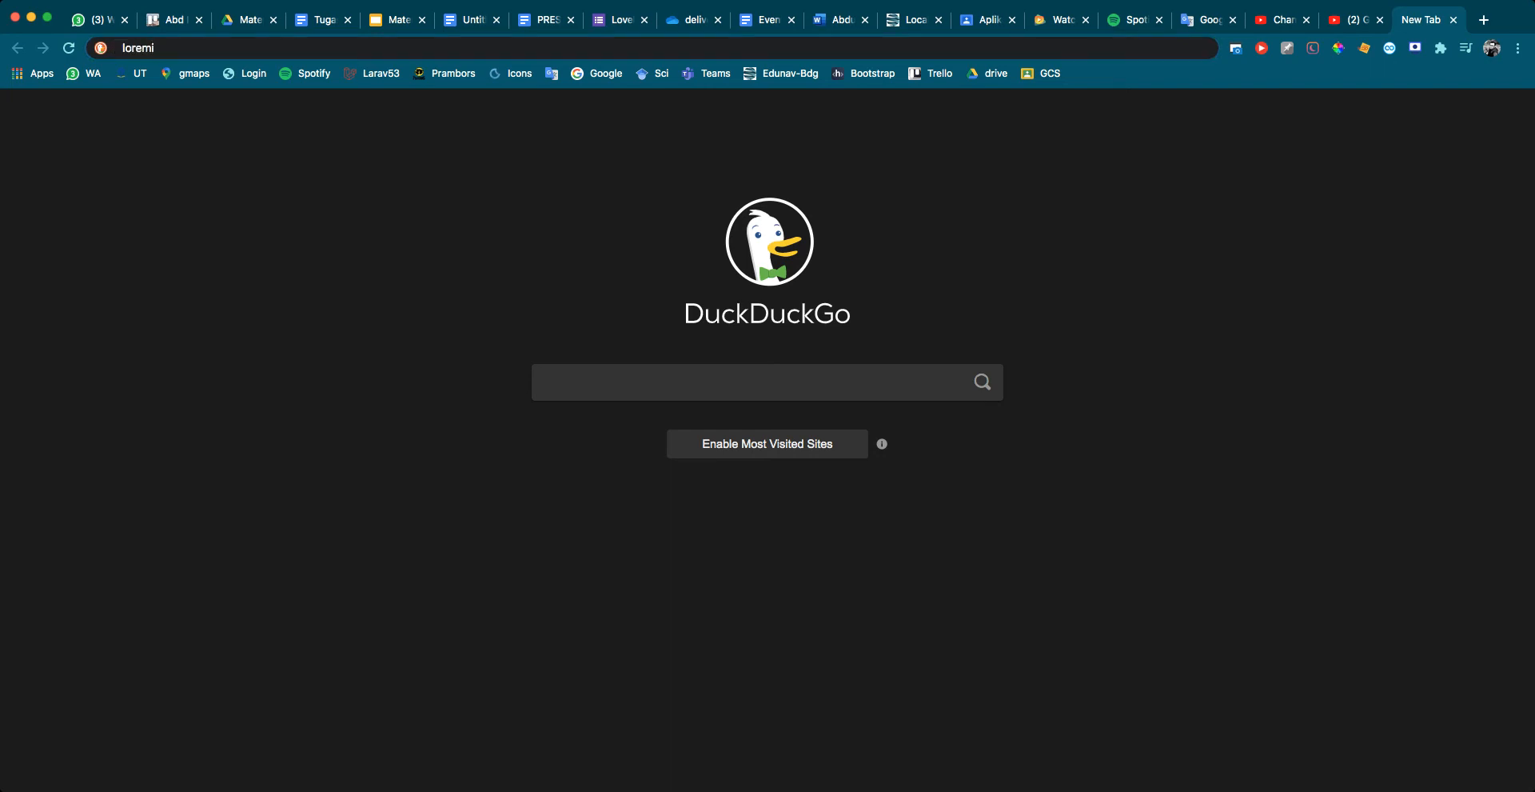
type("m ipsum generator")
key("Return")
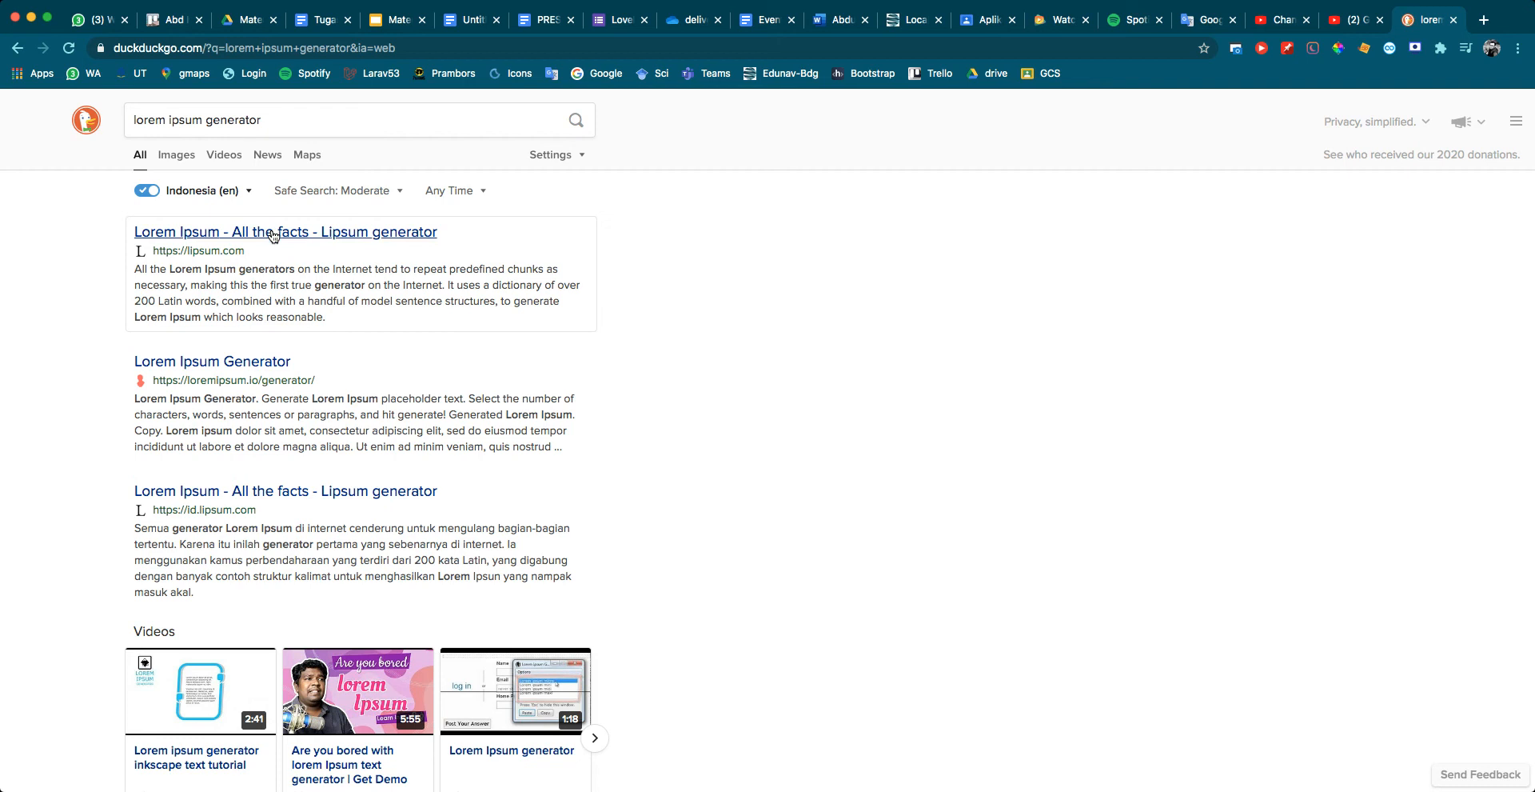
left_click(273, 234)
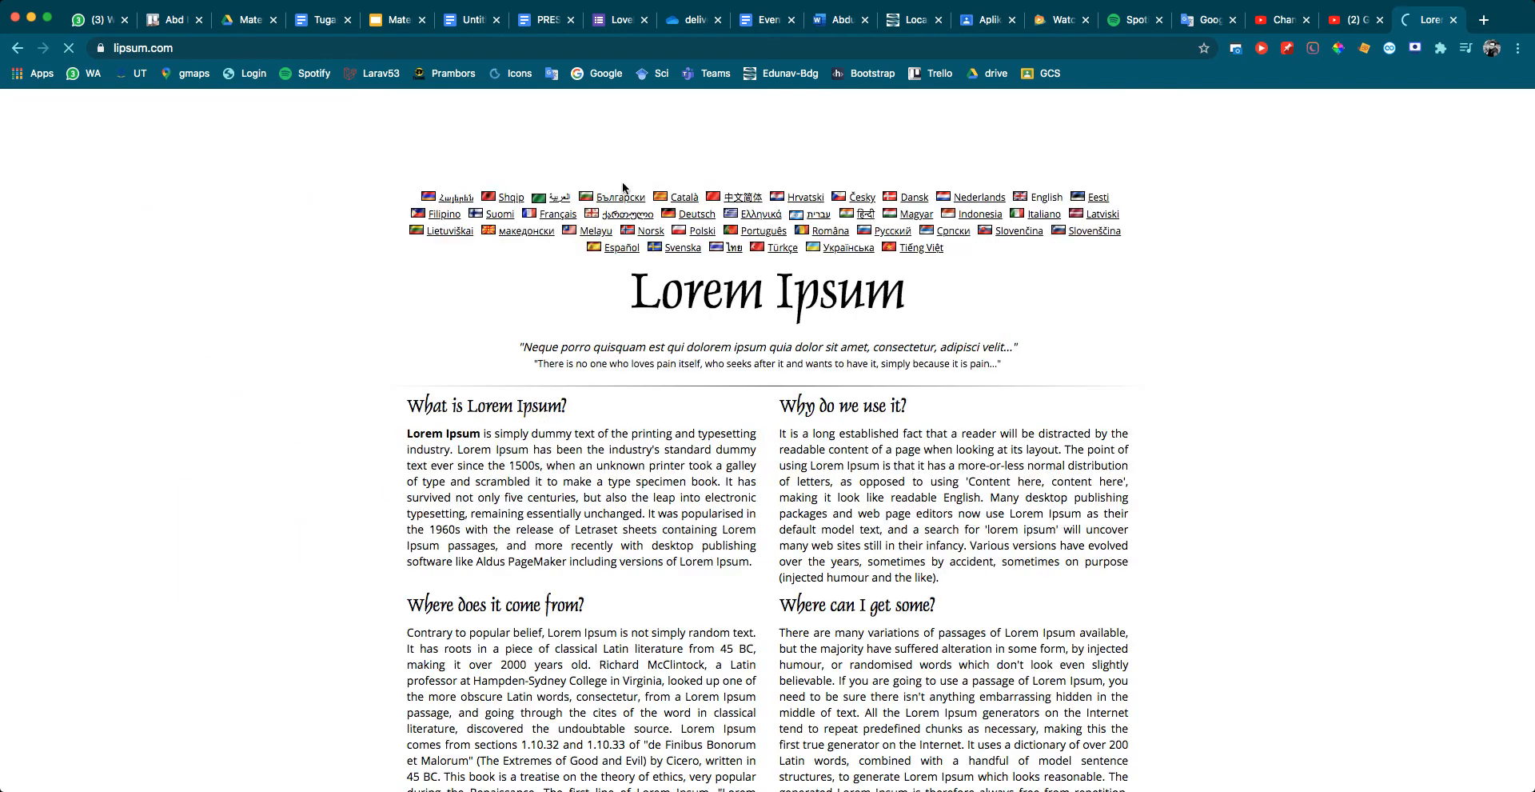
Generate 7 paragraphs of Lorem Ipsum text on lipsum.com
scroll(600, 238, "down", 5)
scroll(599, 238, "down", 1)
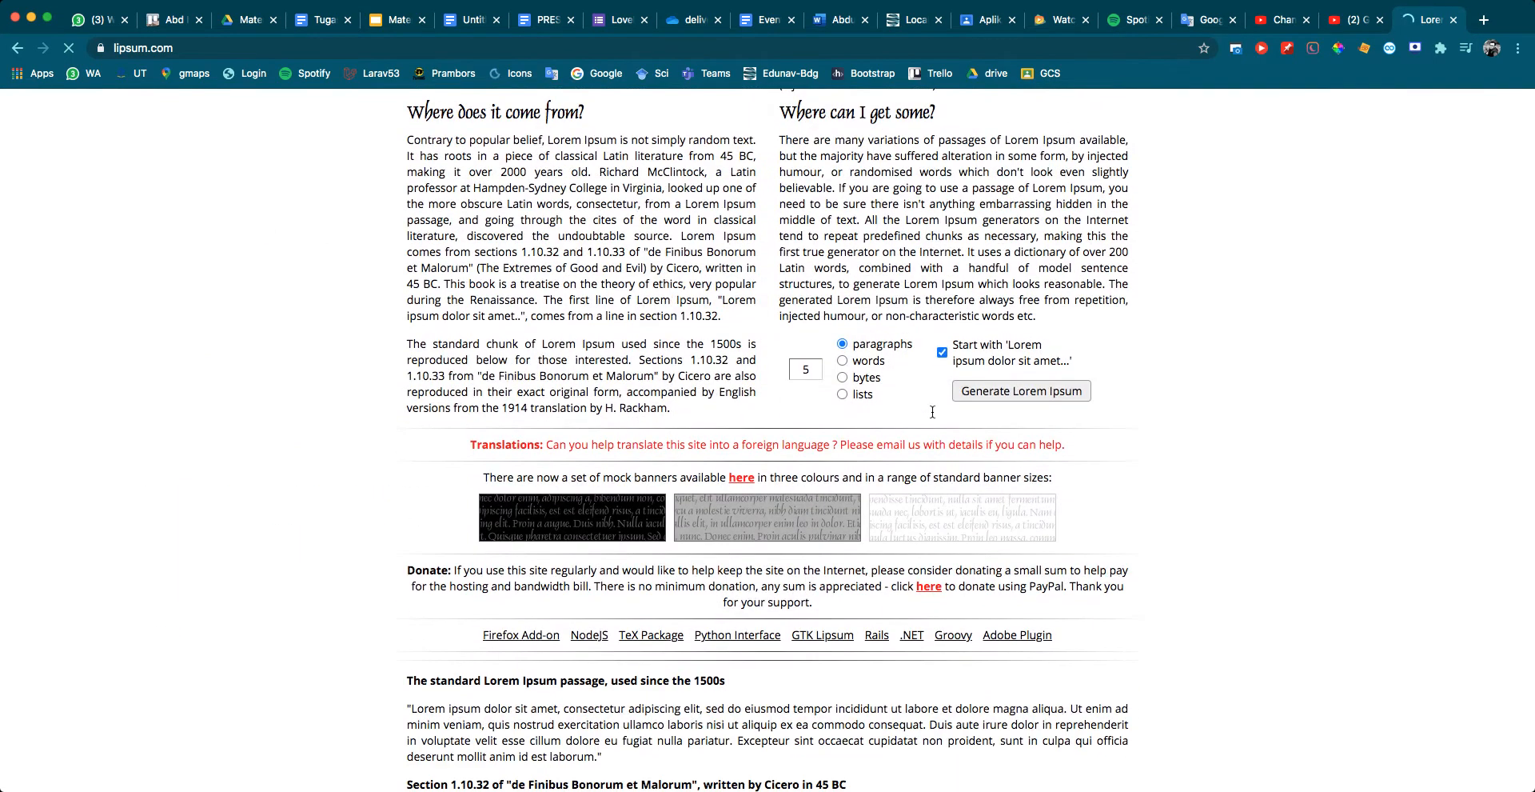
left_click(805, 369)
type("7")
left_click(845, 345)
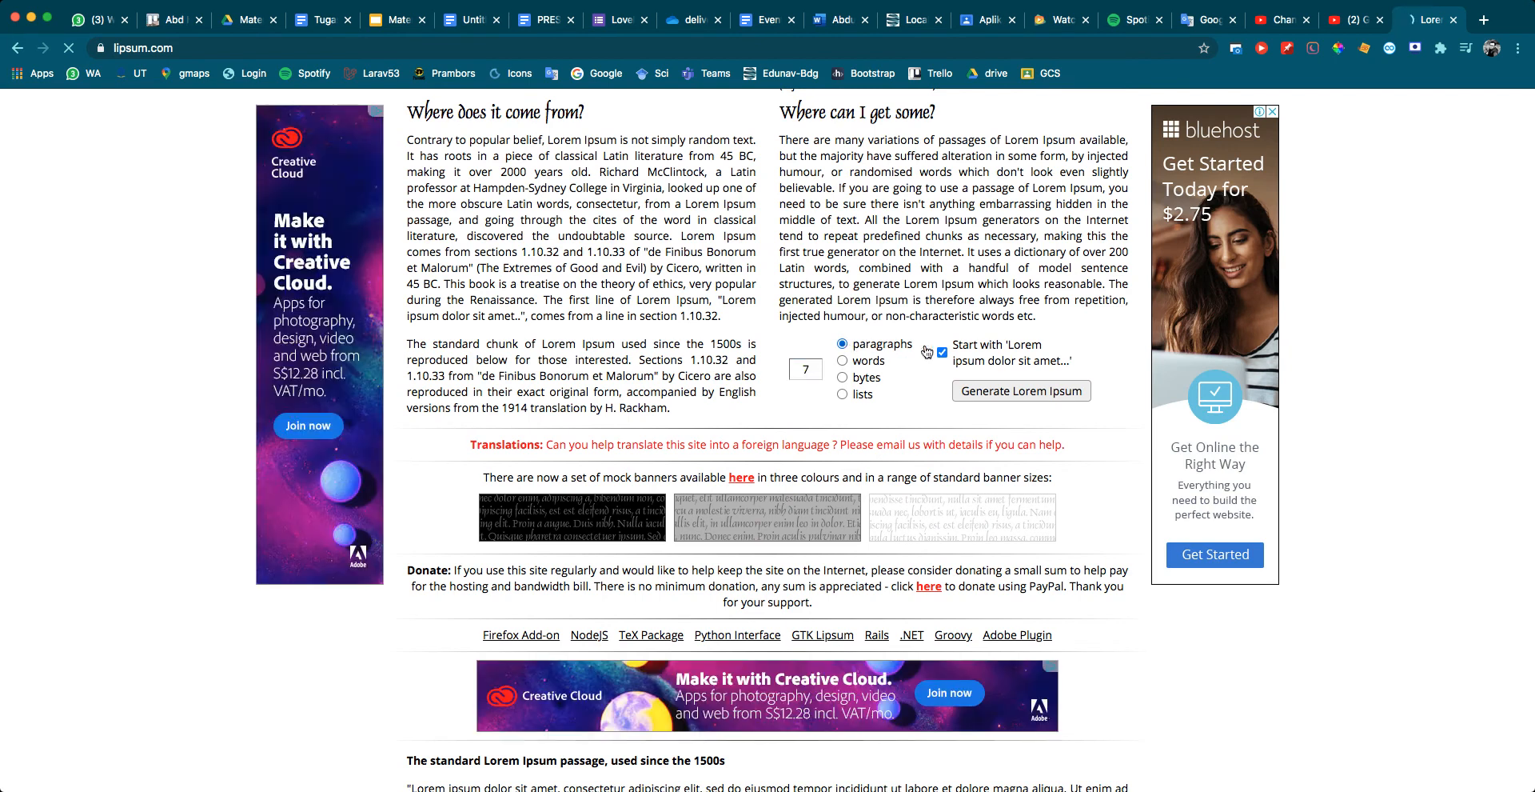
left_click(1013, 392)
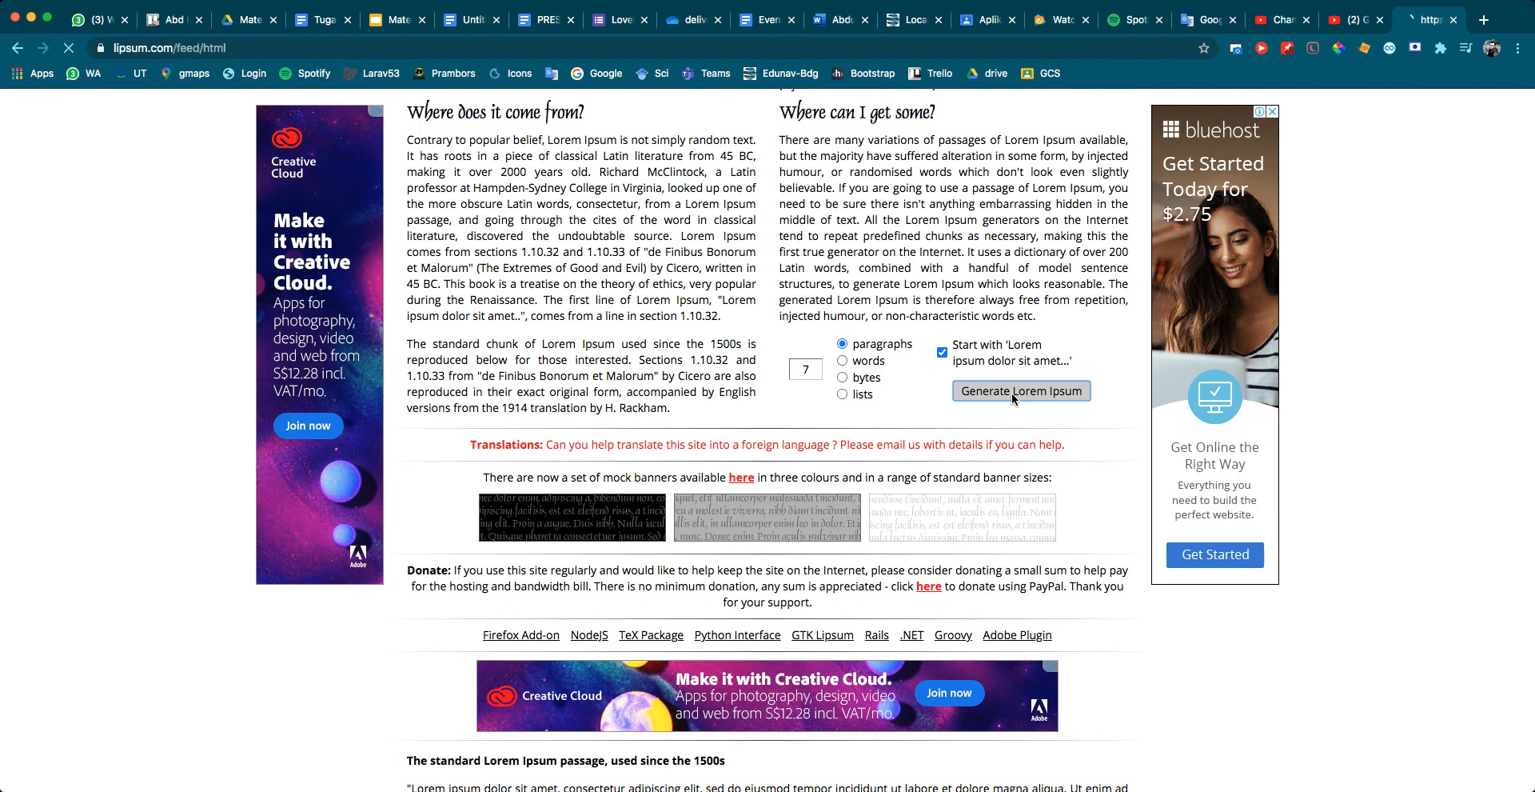
Select and copy all seven generated paragraphs, from "Lorem ipsum dolor sit amet" to "Aenean vitae suscipit urna."
scroll(1013, 393, "down", 2)
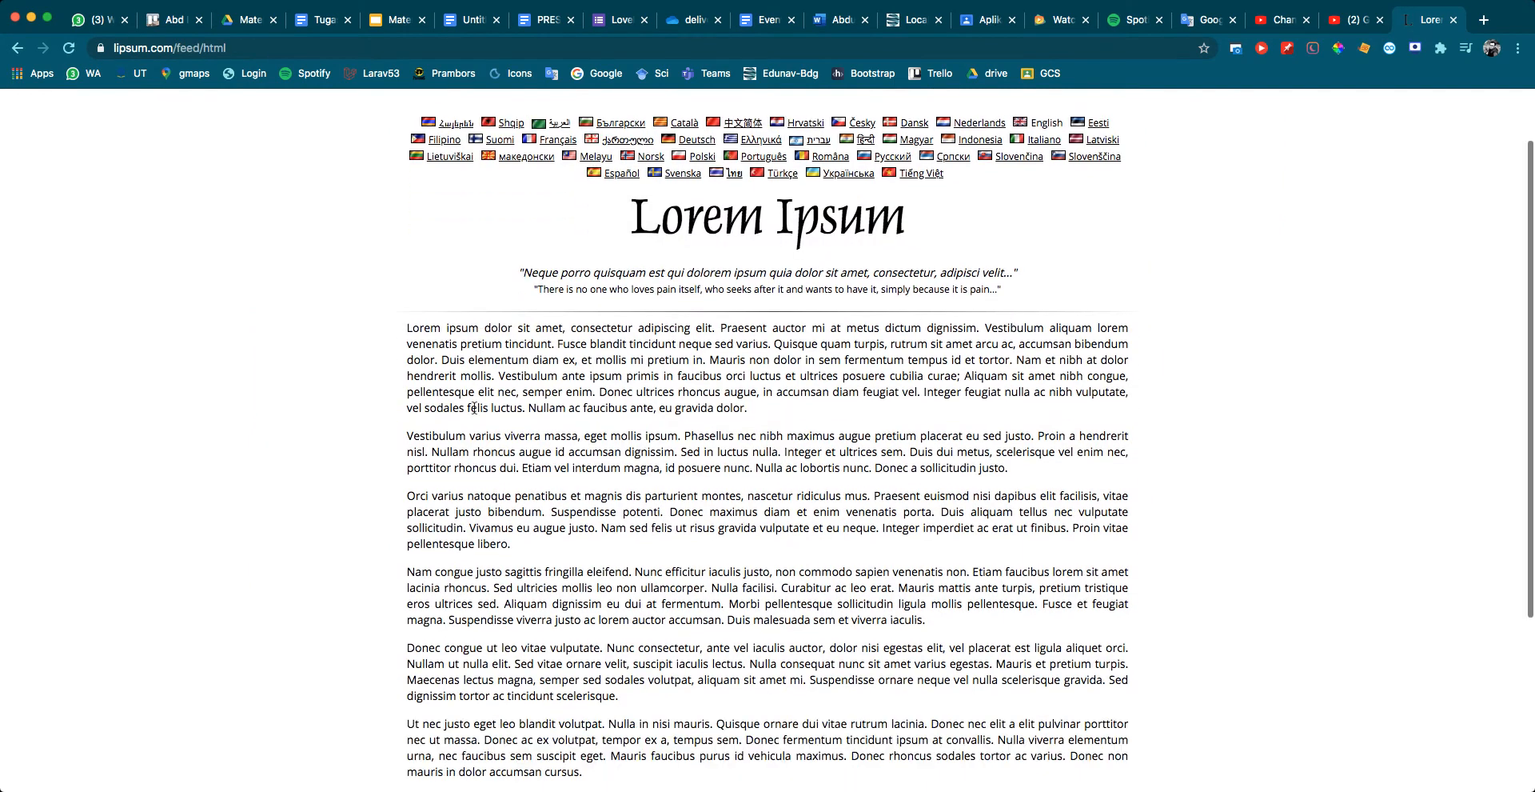
left_click_drag(414, 237, 591, 520)
scroll(591, 524, "down", 2)
scroll(591, 528, "up", 1)
left_click(518, 400)
left_click_drag(409, 184, 847, 723)
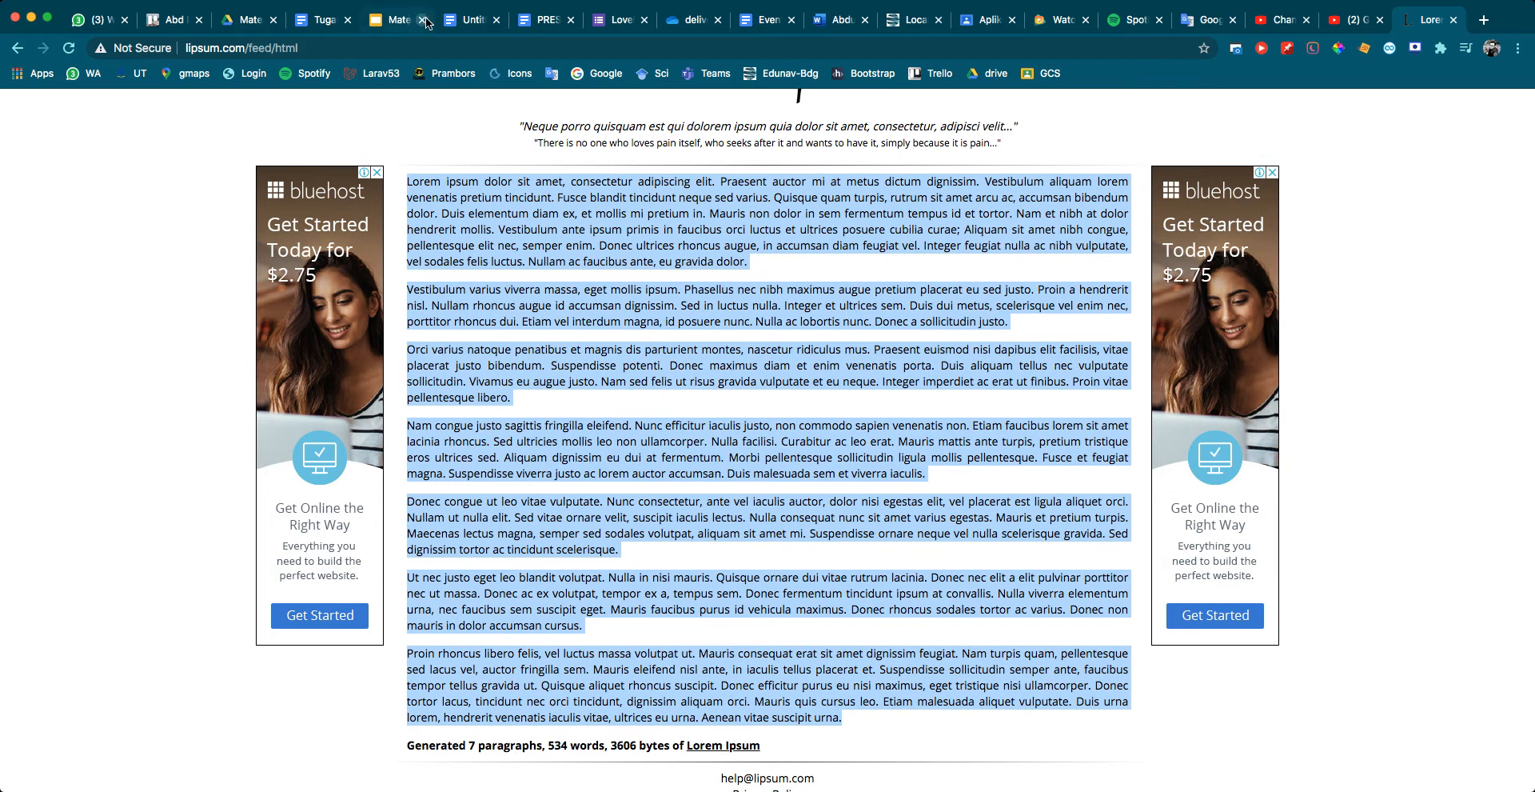
Return to the Tugas Praktik 1 document and paste the copied Lorem Ipsum paragraphs at its start
left_click(458, 24)
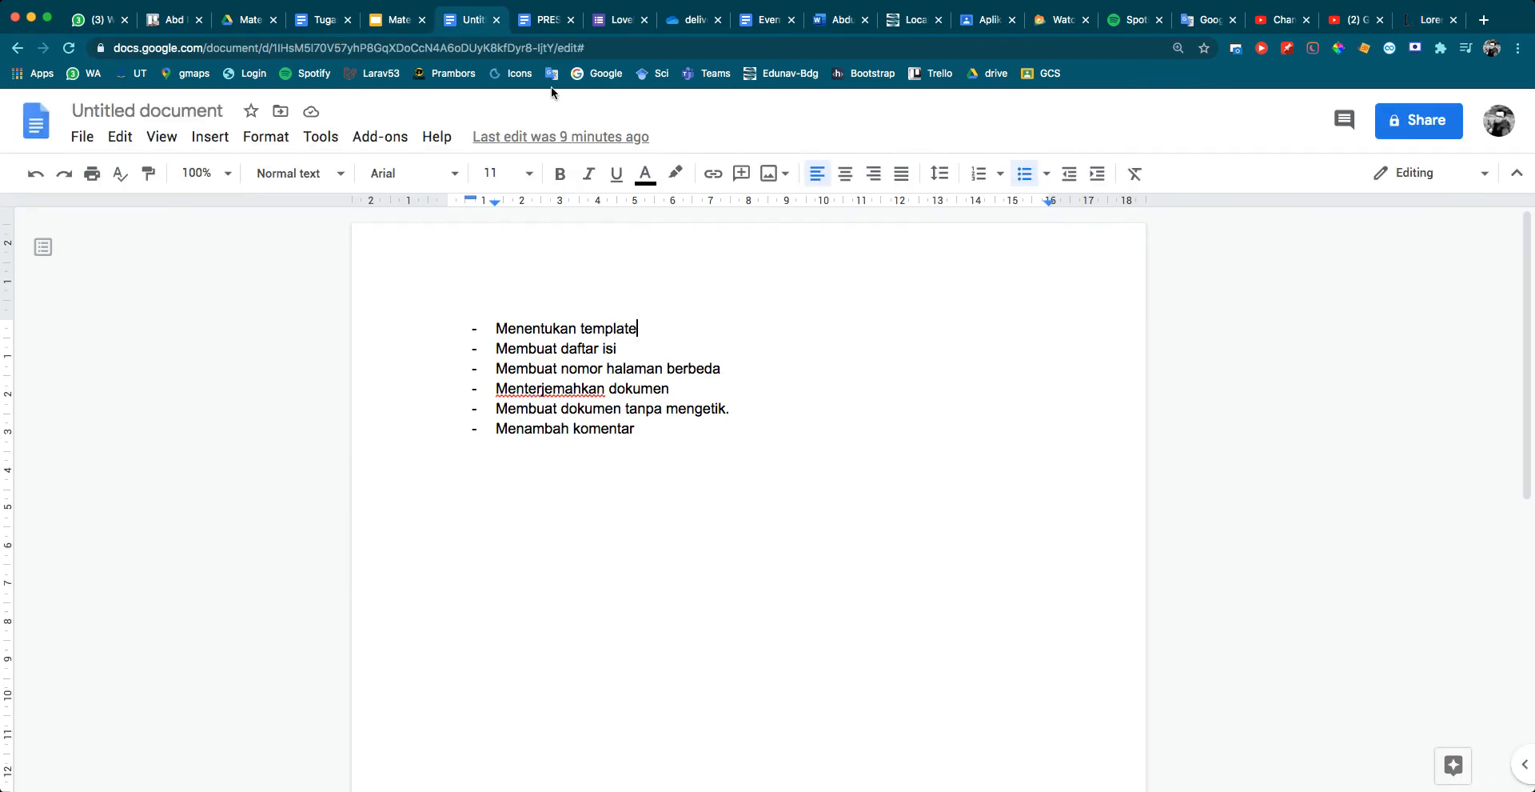
left_click(538, 24)
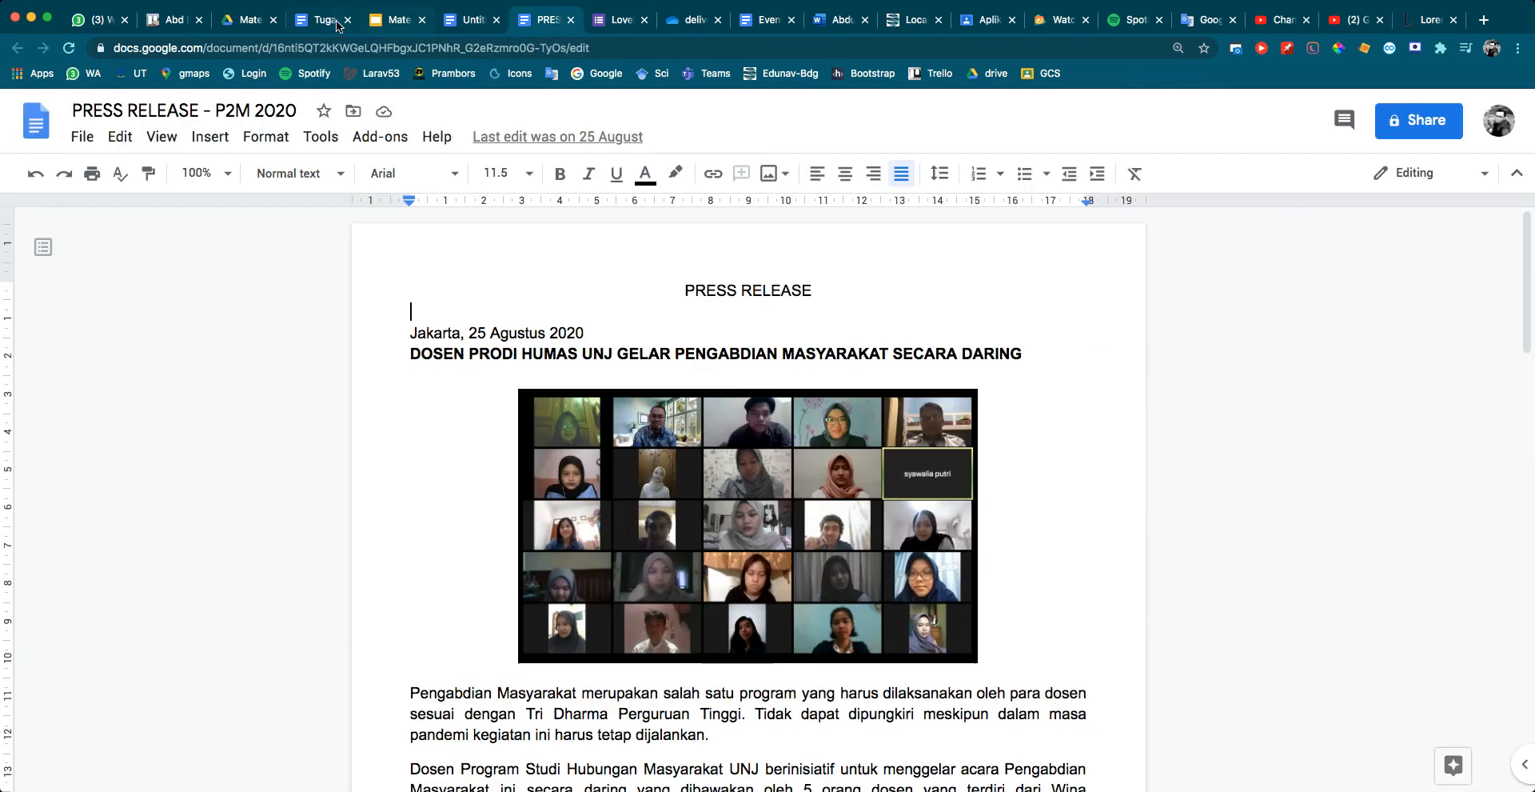
left_click(316, 22)
double_click(465, 328)
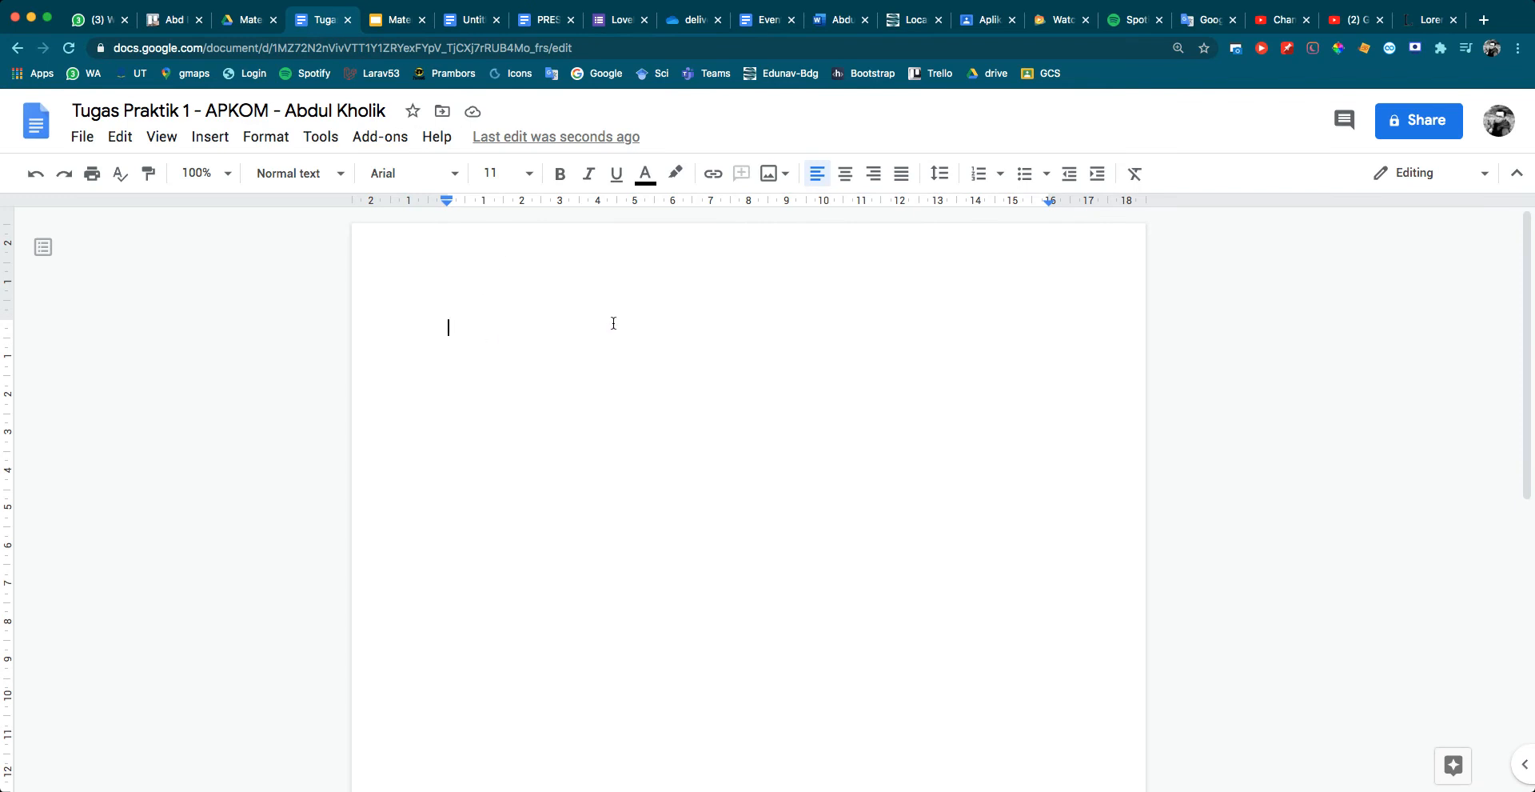
key("super+v")
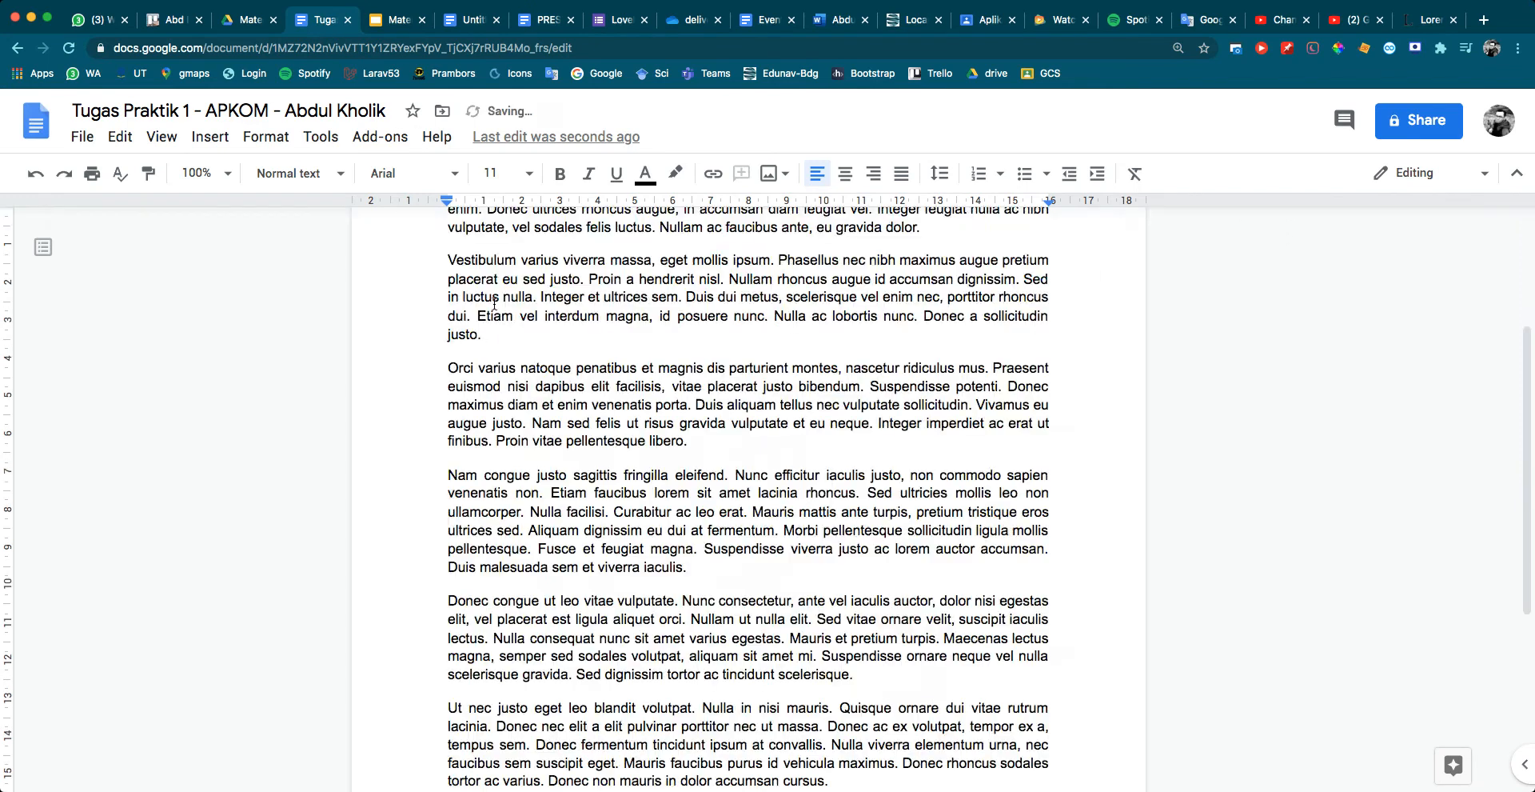
scroll(600, 328, "up", 6)
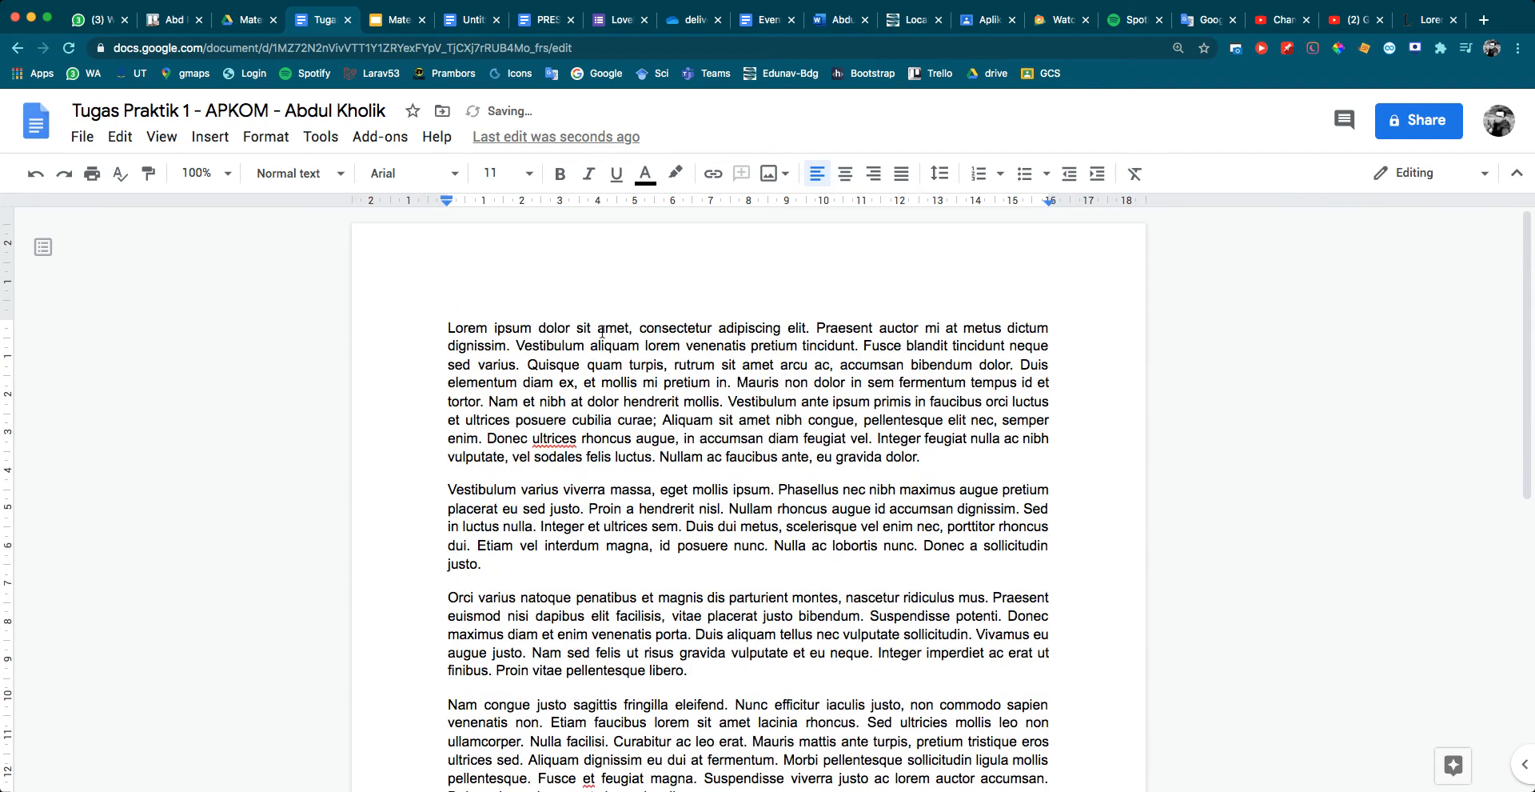
scroll(604, 331, "down", 5)
scroll(603, 331, "down", 2)
scroll(603, 331, "up", 7)
left_click(640, 331)
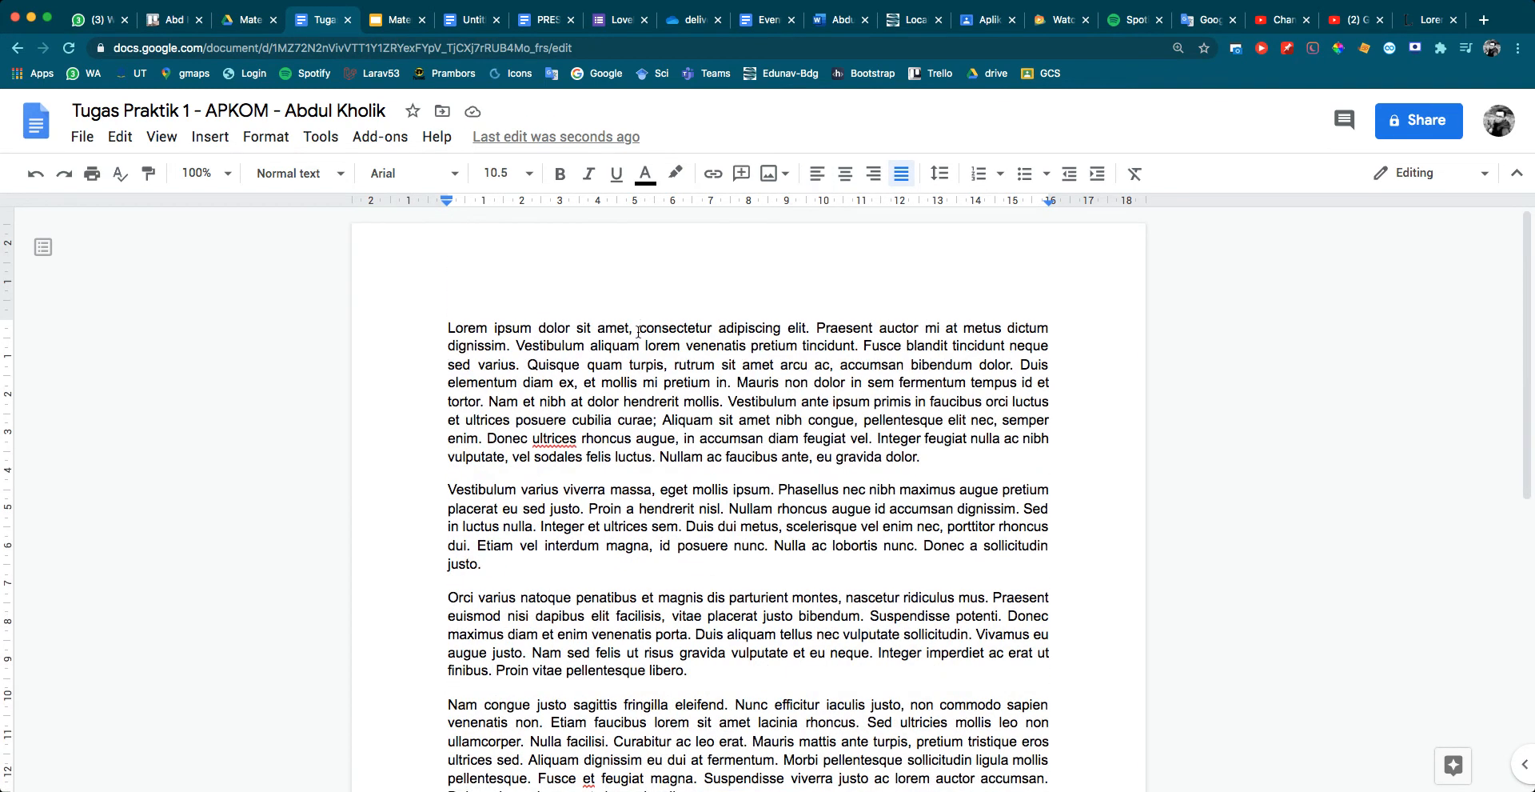
Split the sentence "Lorem ipsum dolor sit amet, consectetur adipiscing elit." into its own paragraph and centre it
left_click(817, 328)
key("Return")
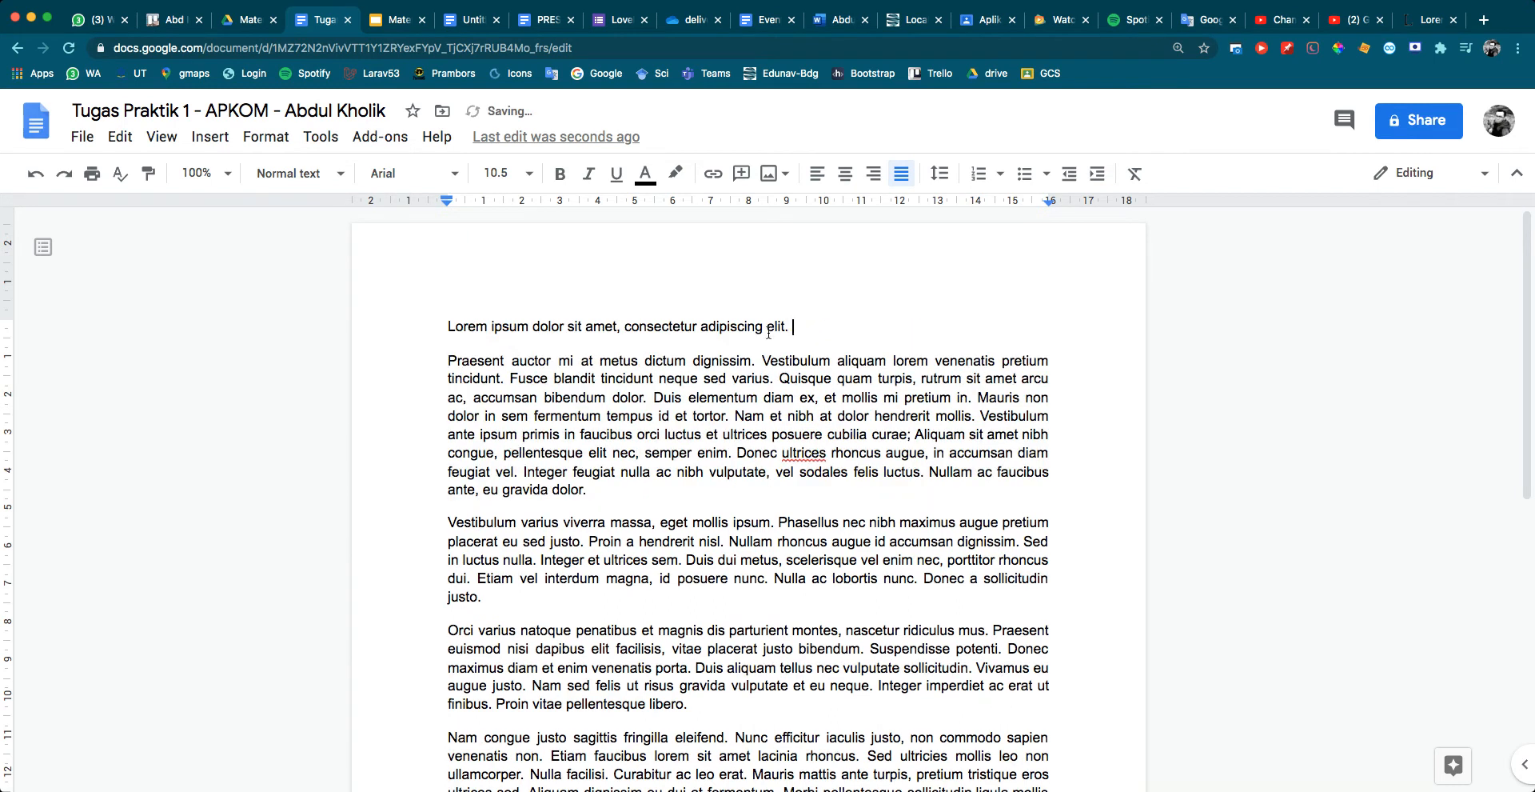
left_click_drag(792, 340, 432, 334)
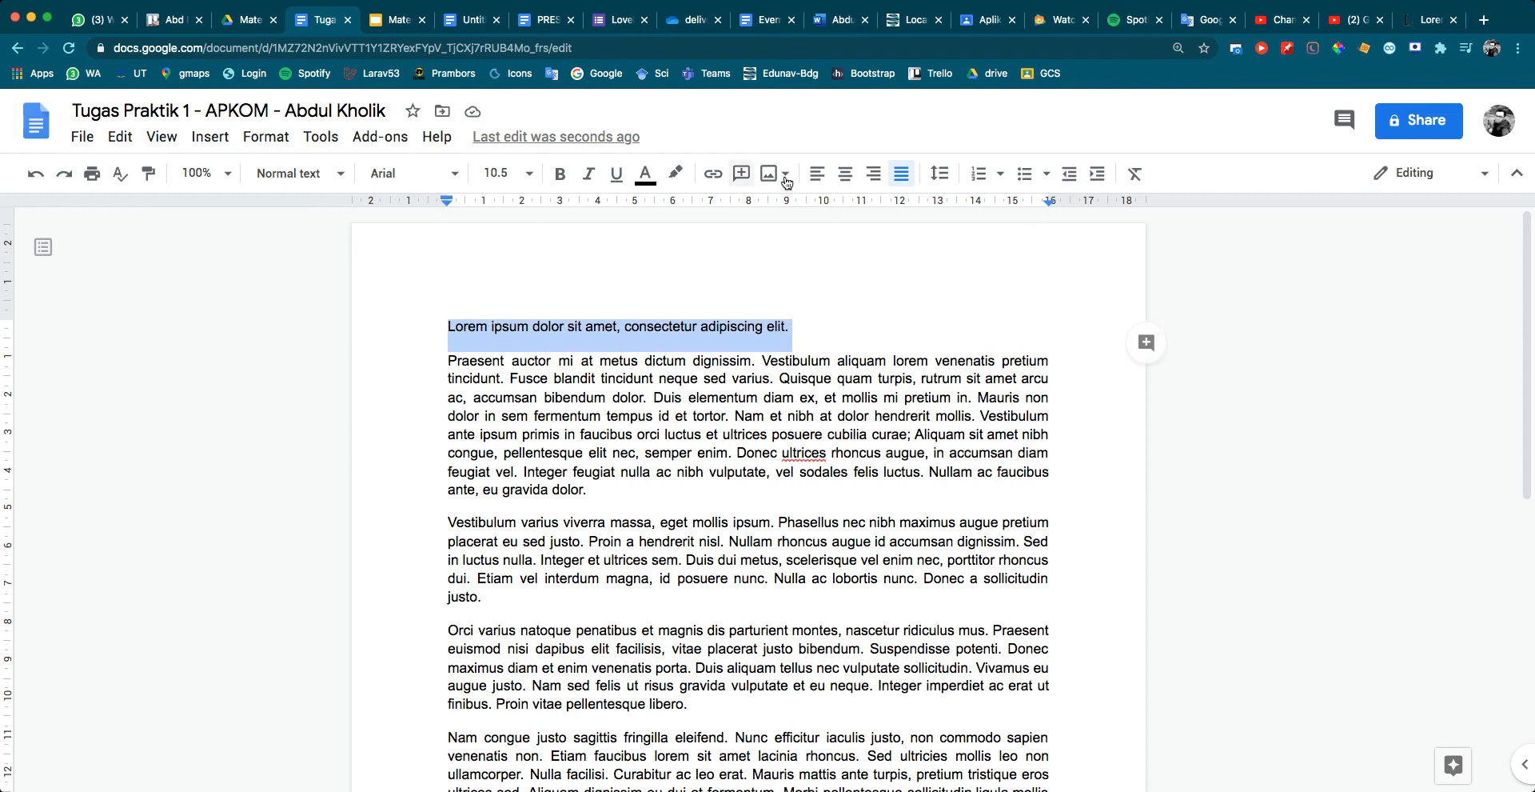
left_click(845, 173)
left_click(839, 327)
Add a blank line and a page break before the paragraph starting "Praesent auctor mi at metus"
left_click(448, 360)
key("Return")
scroll(520, 352, "down", 2)
scroll(521, 354, "down", 1)
scroll(521, 354, "up", 1)
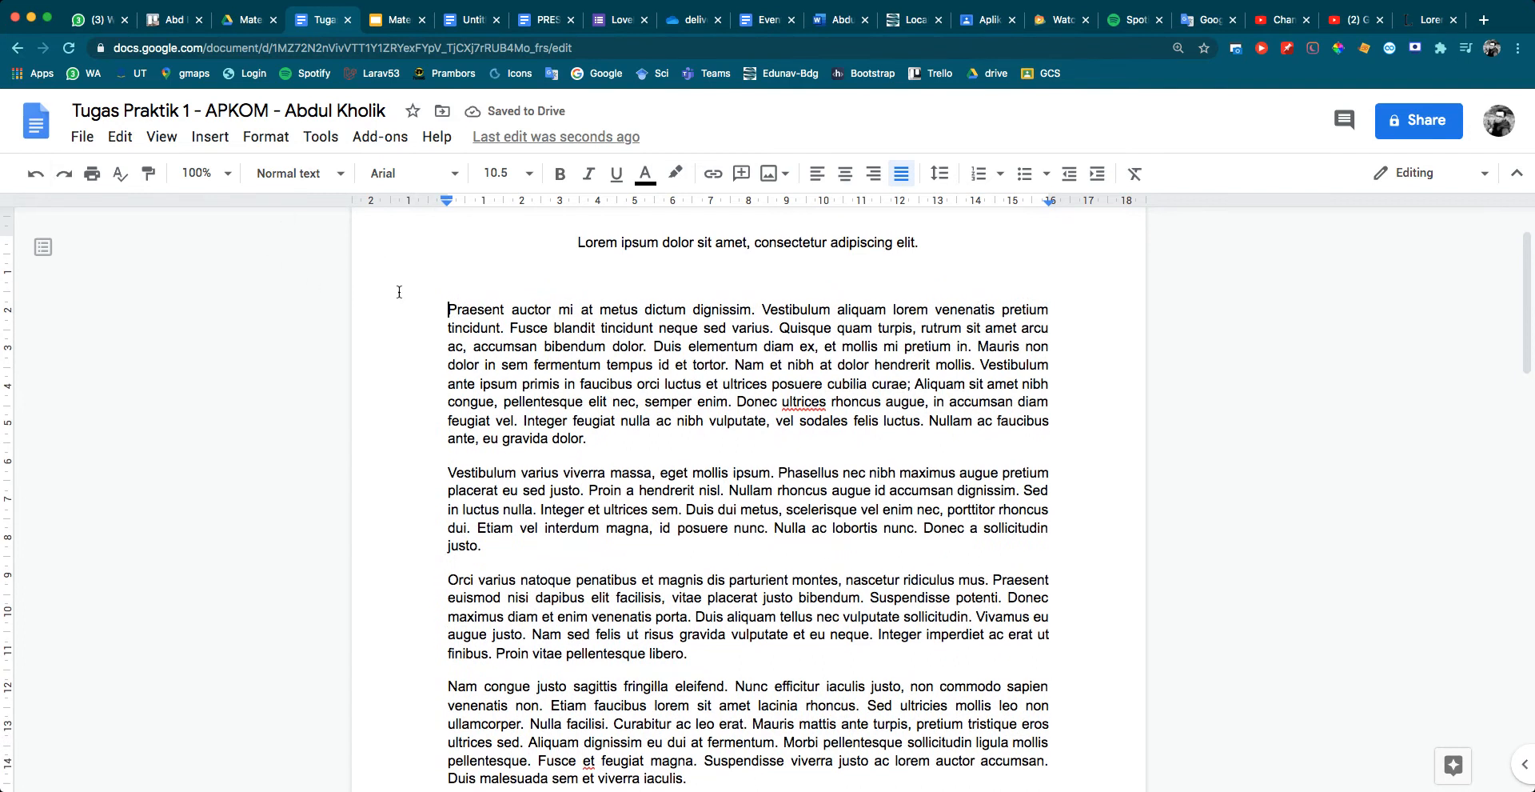
left_click(121, 139)
mouse_move(210, 139)
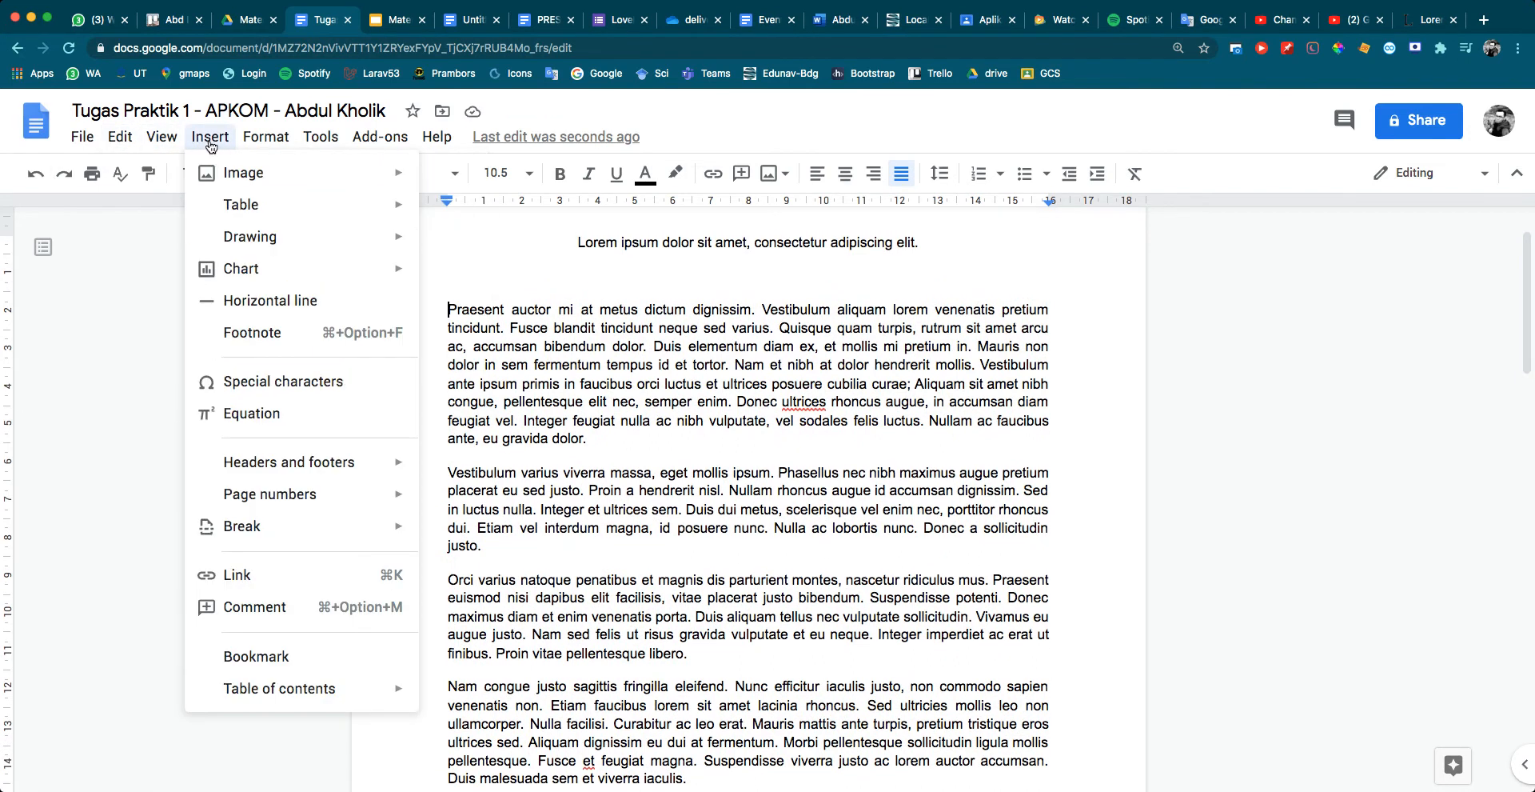
mouse_move(314, 527)
left_click(452, 530)
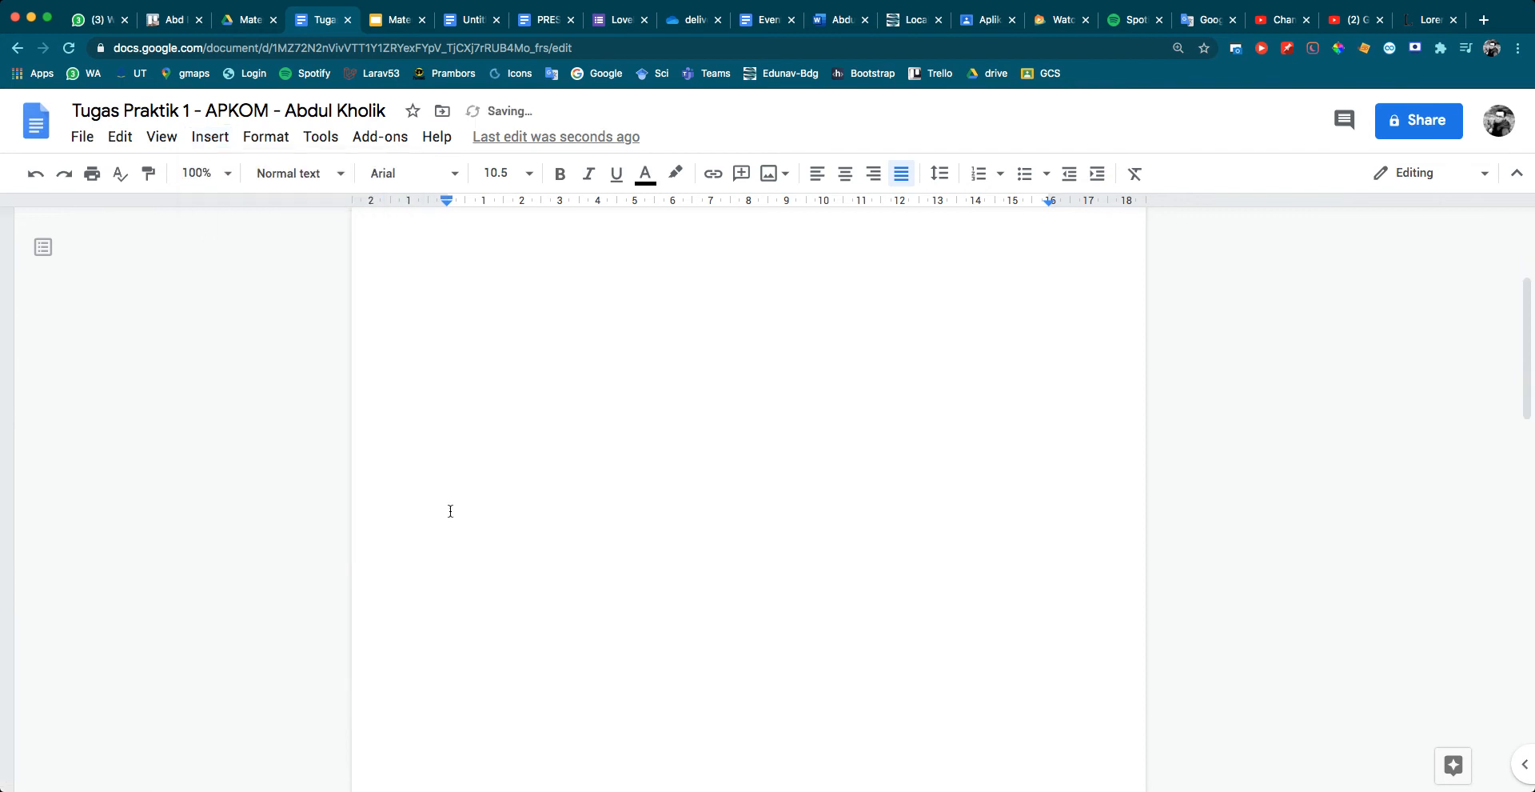
scroll(726, 531, "down", 2)
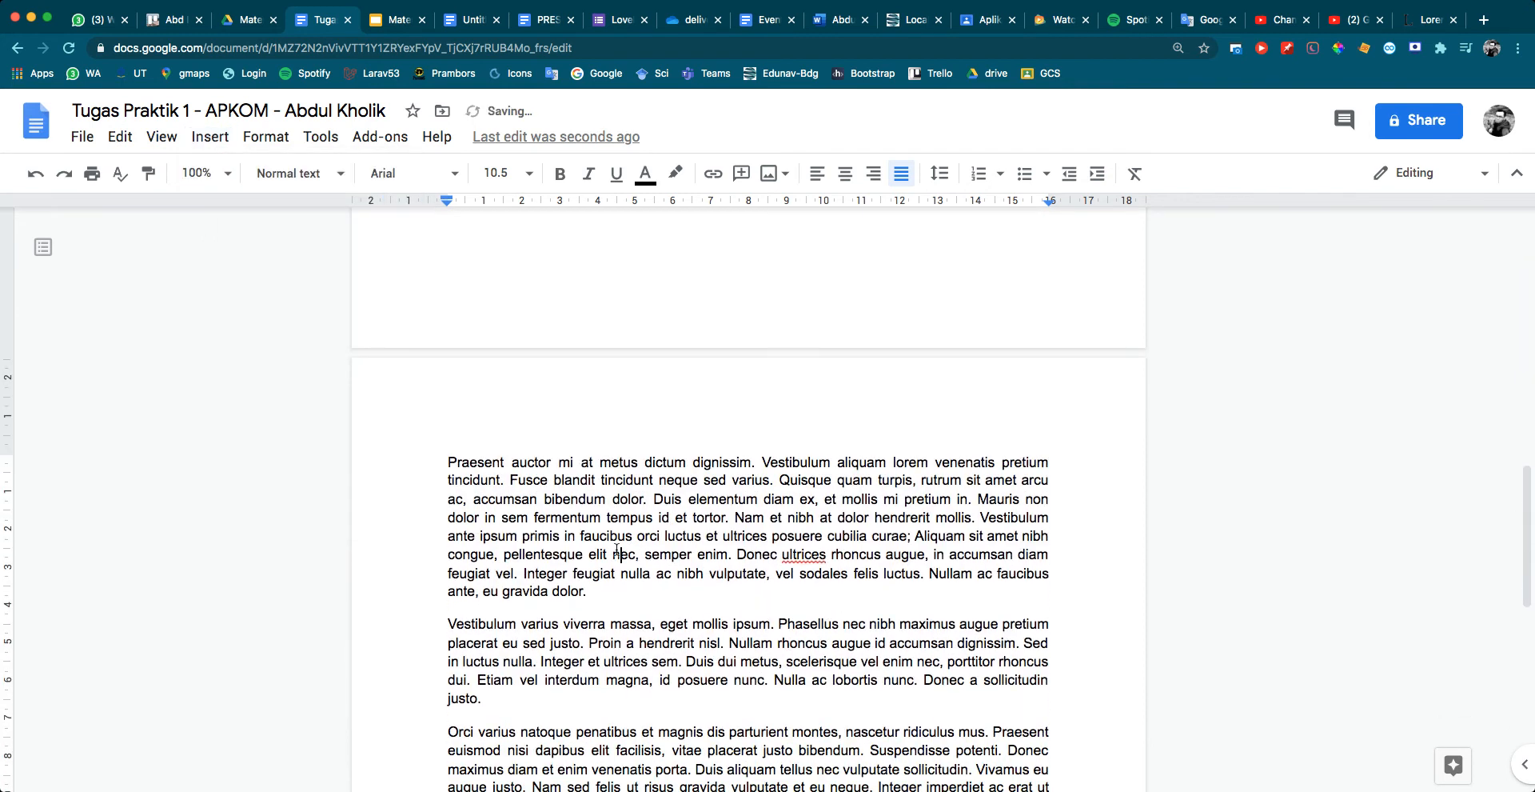
scroll(622, 545, "up", 5)
scroll(624, 551, "up", 3)
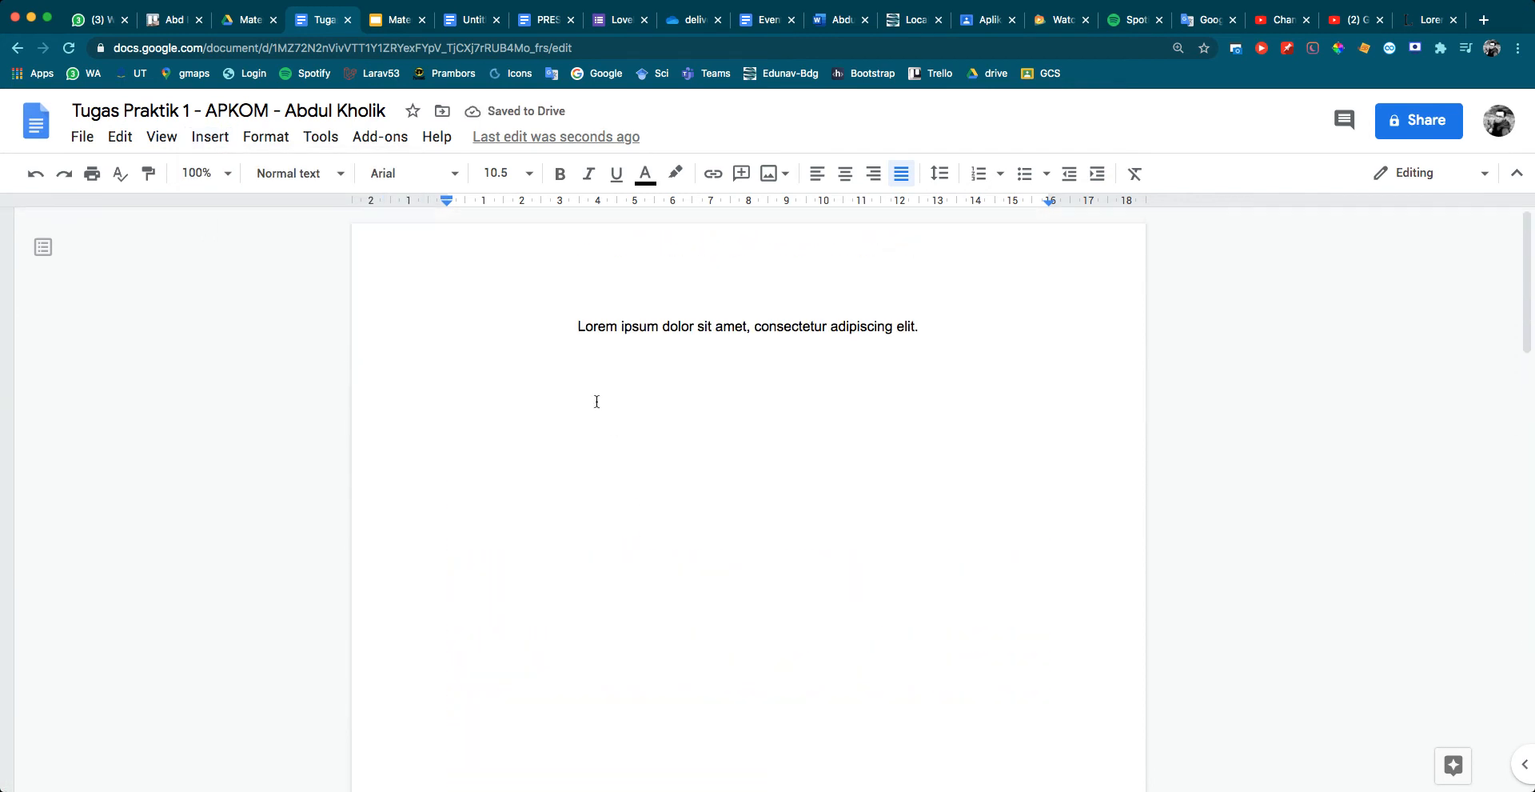
Apply the Title style to the centred sentence "Lorem ipsum dolor sit amet, consectetur adipiscing elit."
left_click(578, 338)
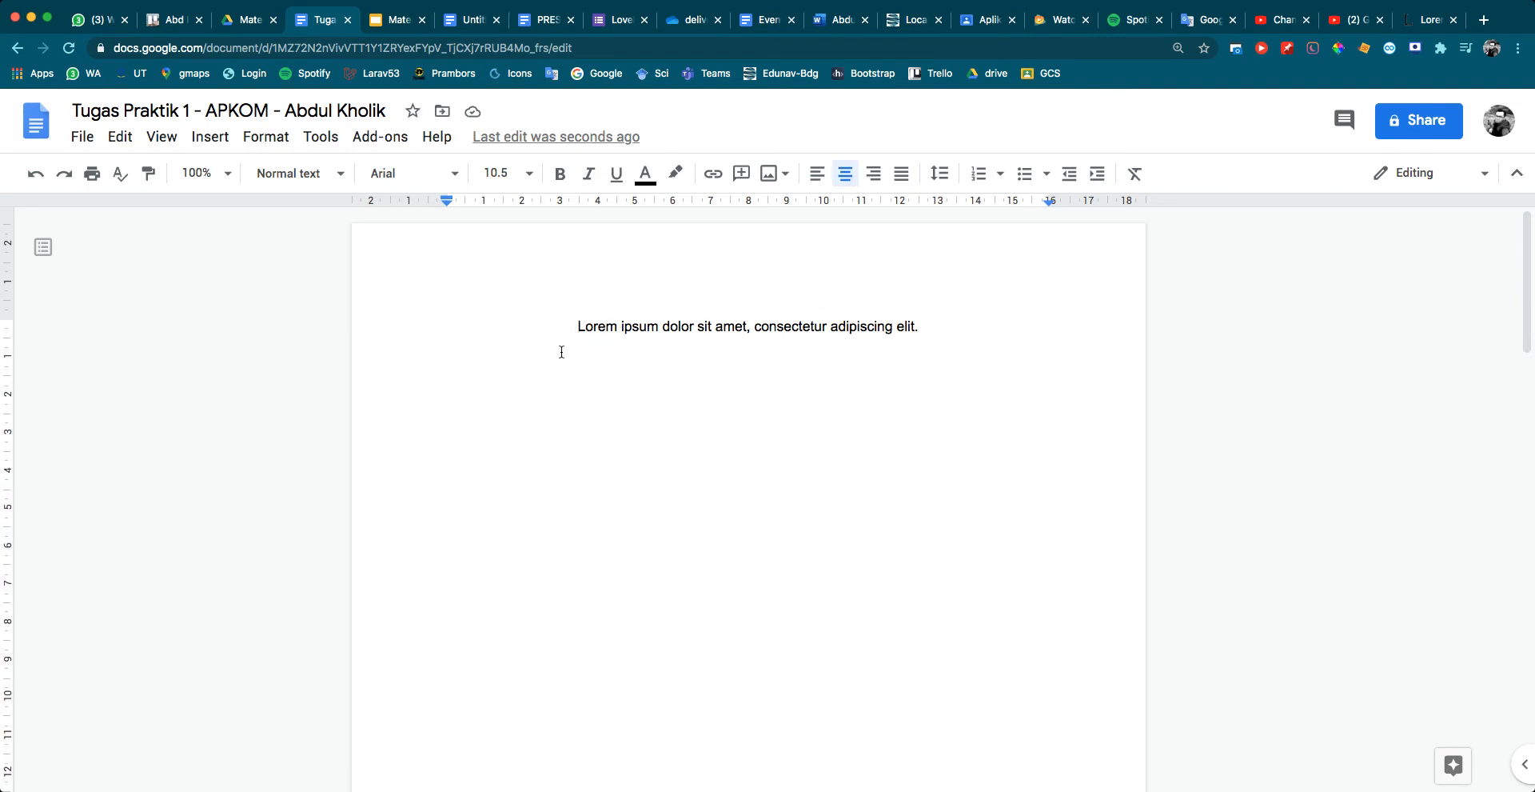
left_click(323, 176)
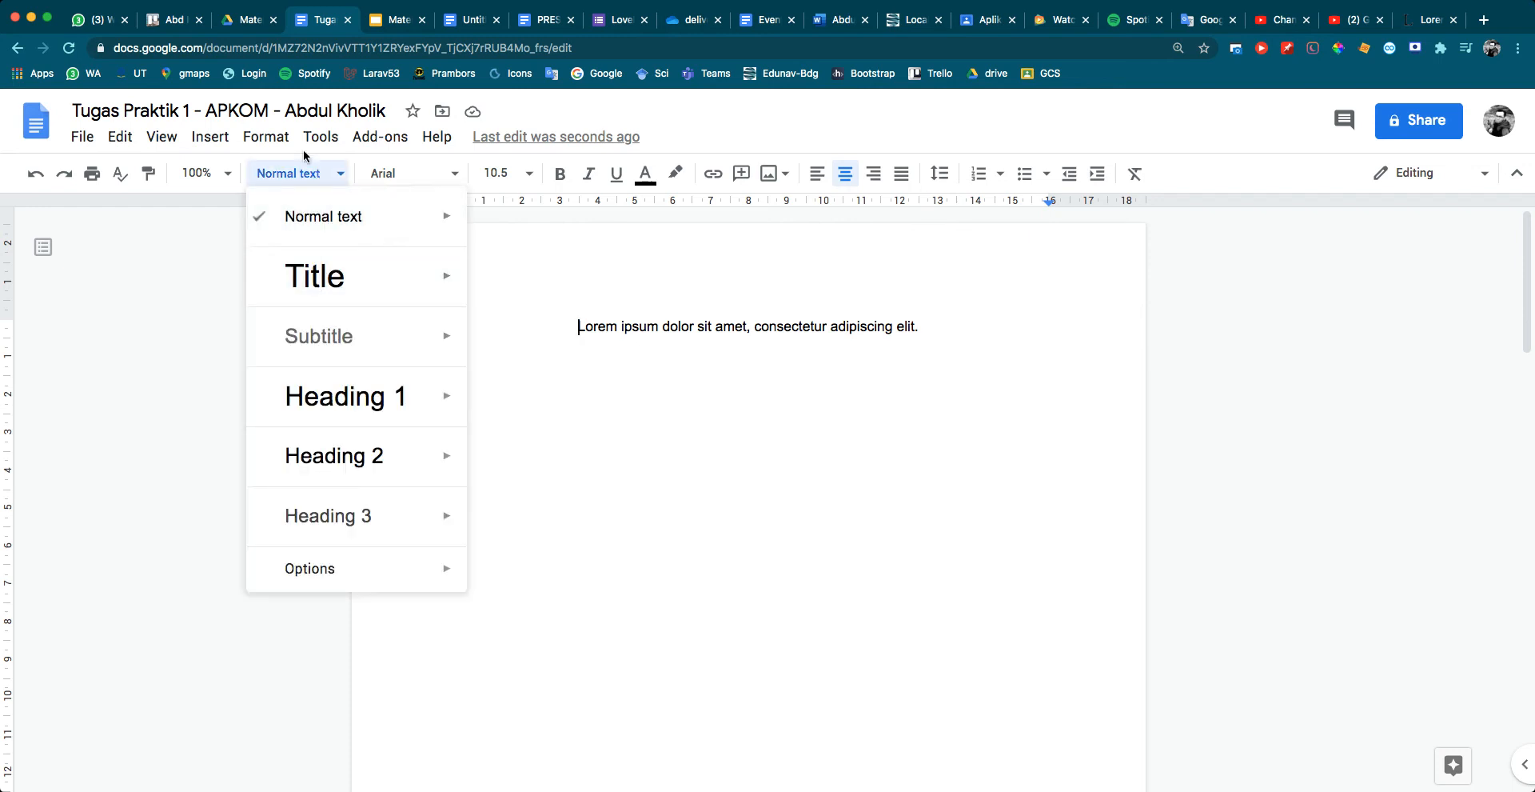
left_click(864, 339)
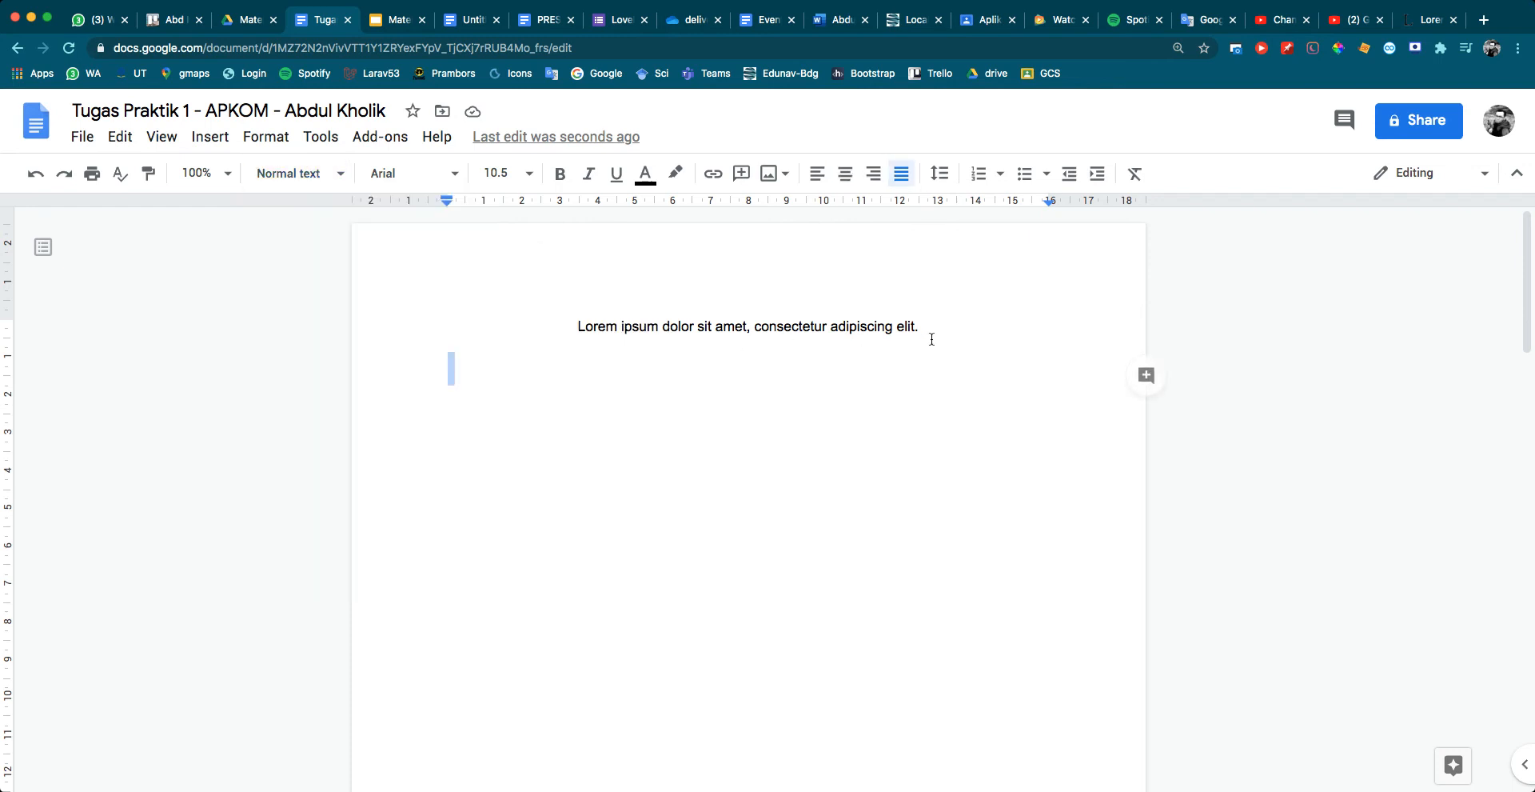
left_click_drag(932, 332, 552, 322)
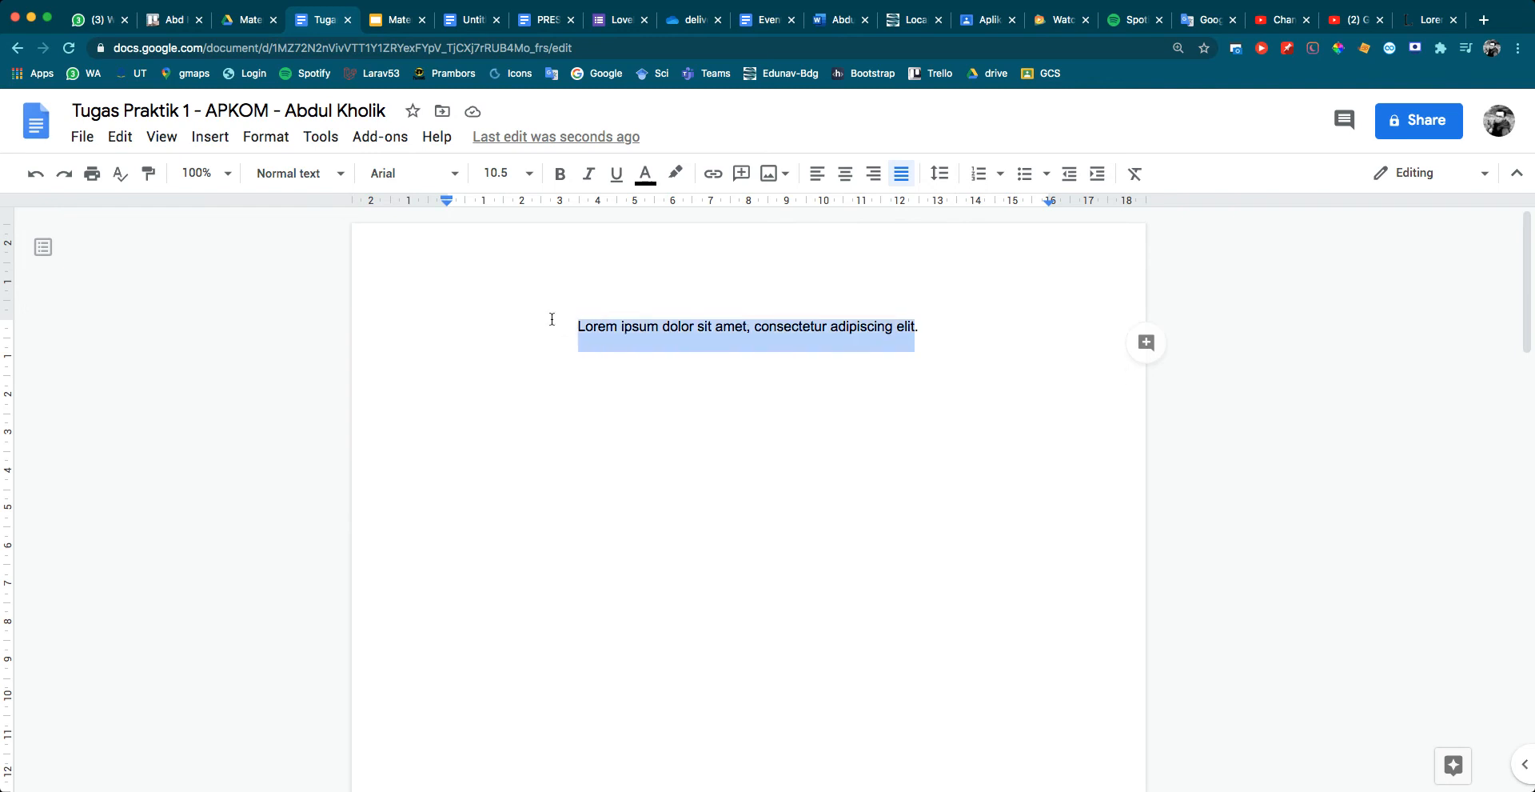
left_click(291, 175)
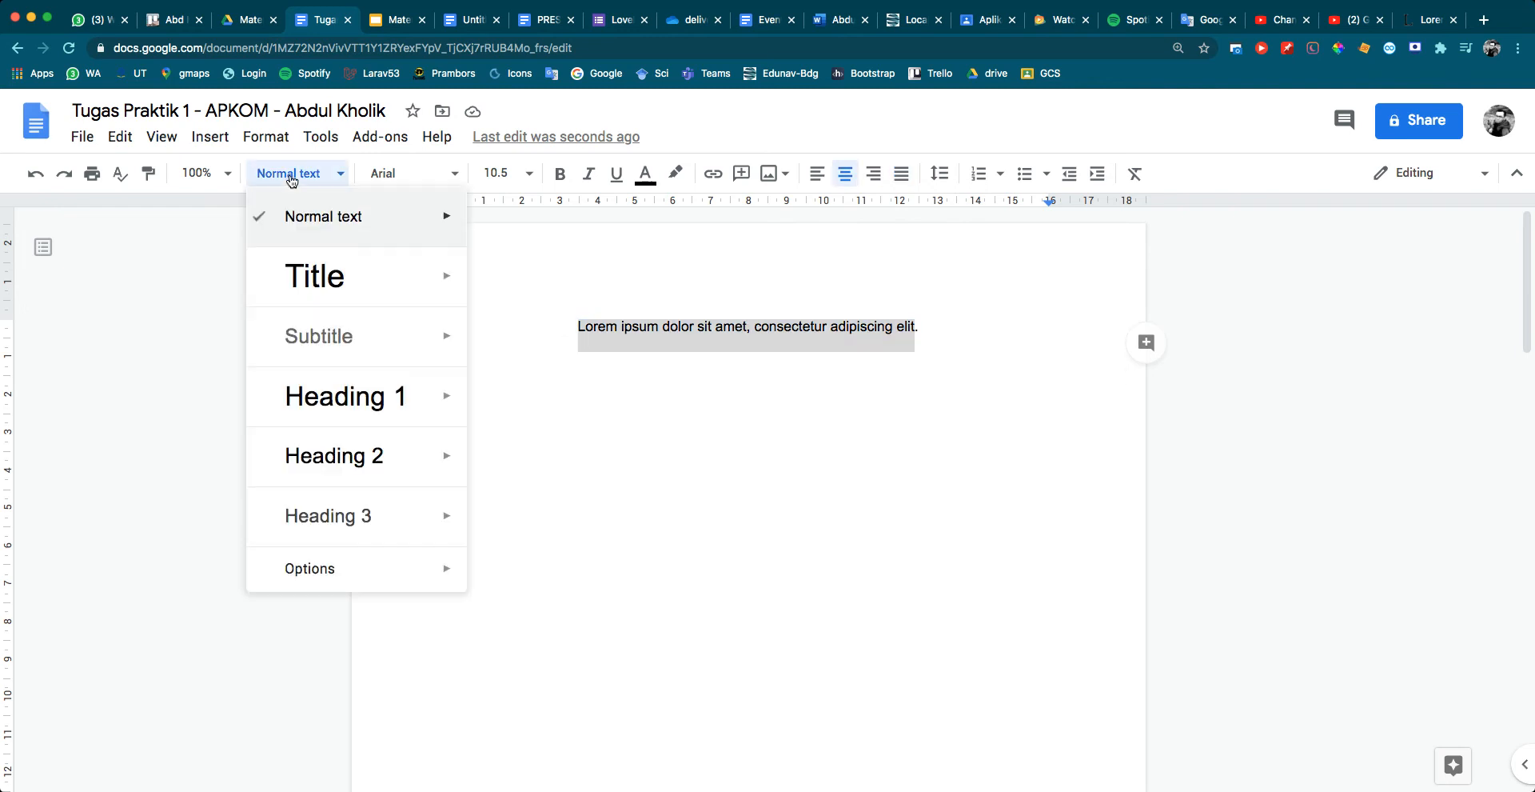
left_click(335, 289)
left_click(963, 387)
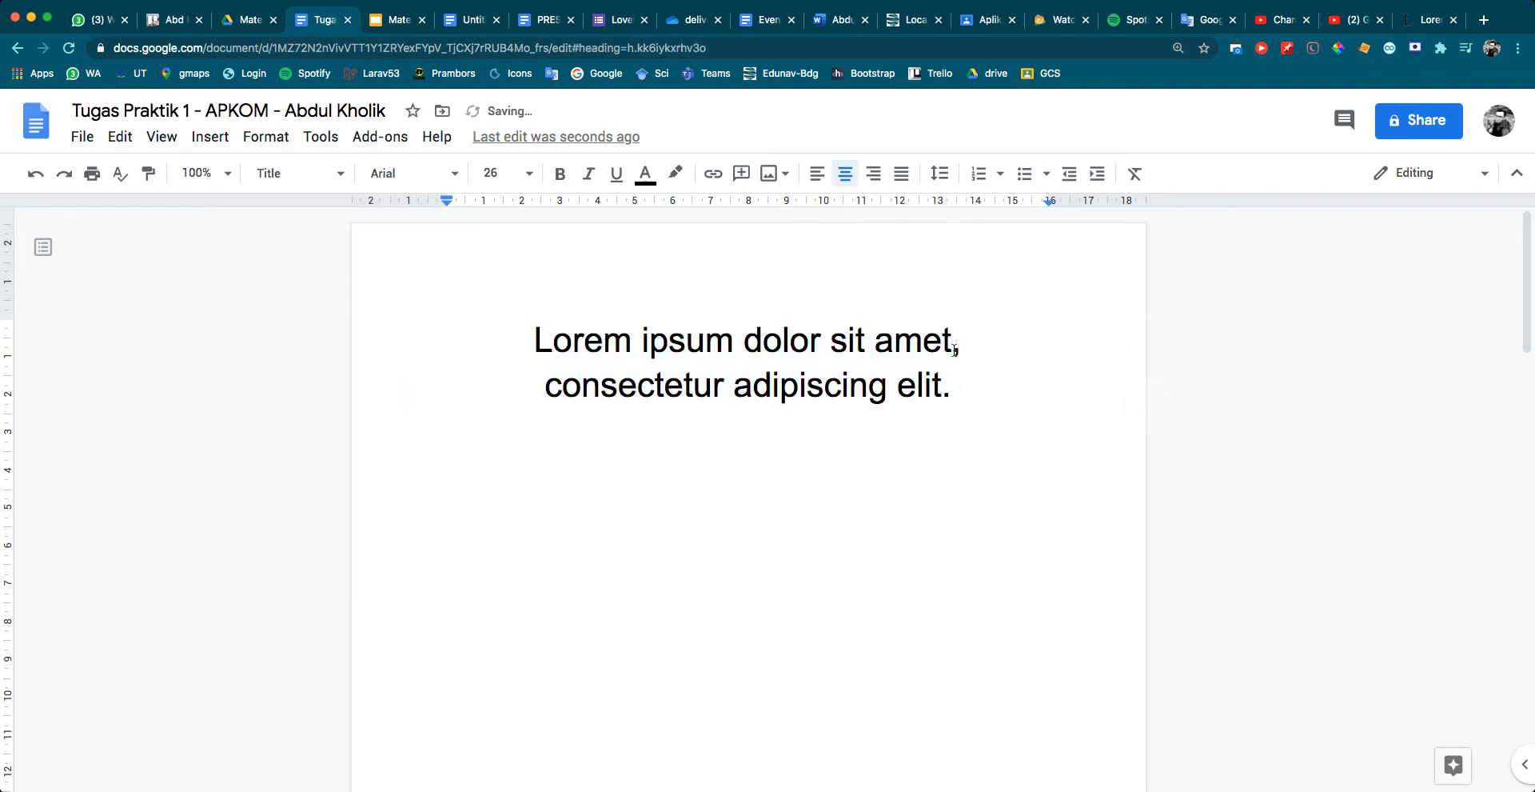
Remove the comma after "amet" in the title and move "consectetur adipiscing elit." to its own paragraph
left_click_drag(962, 349, 954, 350)
left_click(970, 353)
key("Return")
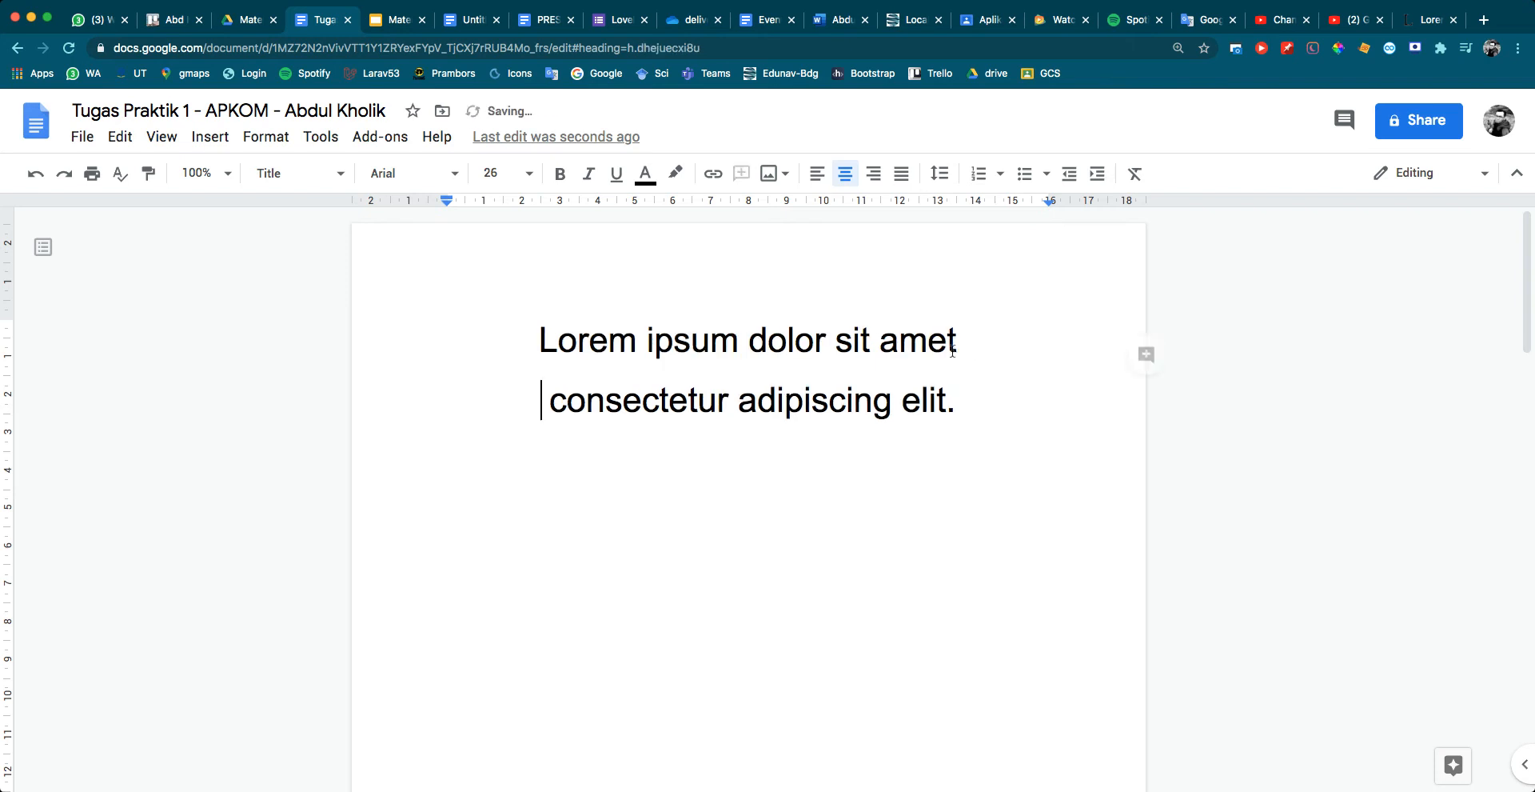
Delete the full stop after "consectetur adipiscing elit" and apply the Subtitle style to that line
left_click_drag(957, 409, 554, 409)
left_click(949, 409)
key("BackSpace")
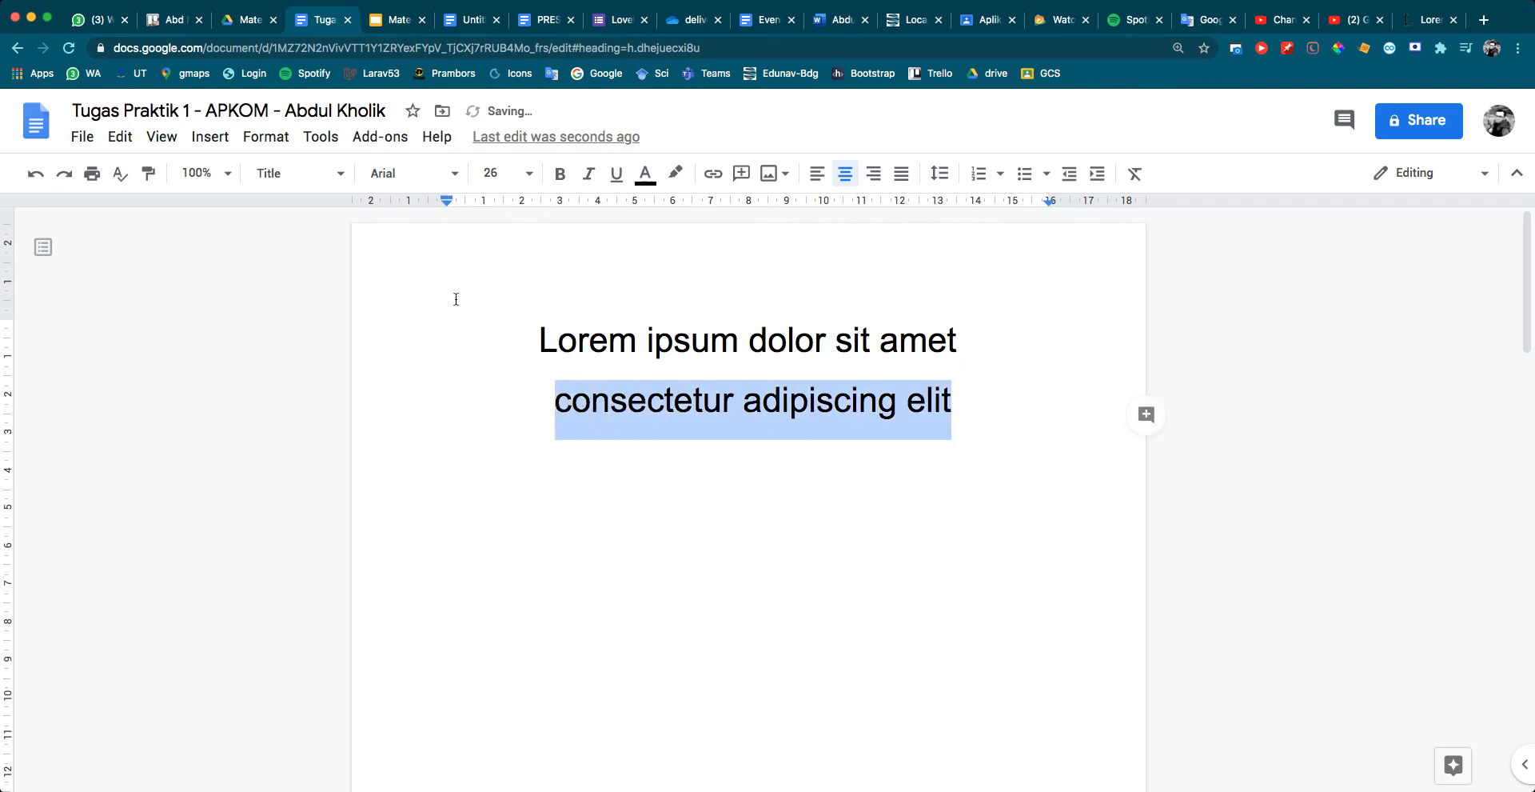
left_click(337, 178)
left_click(356, 348)
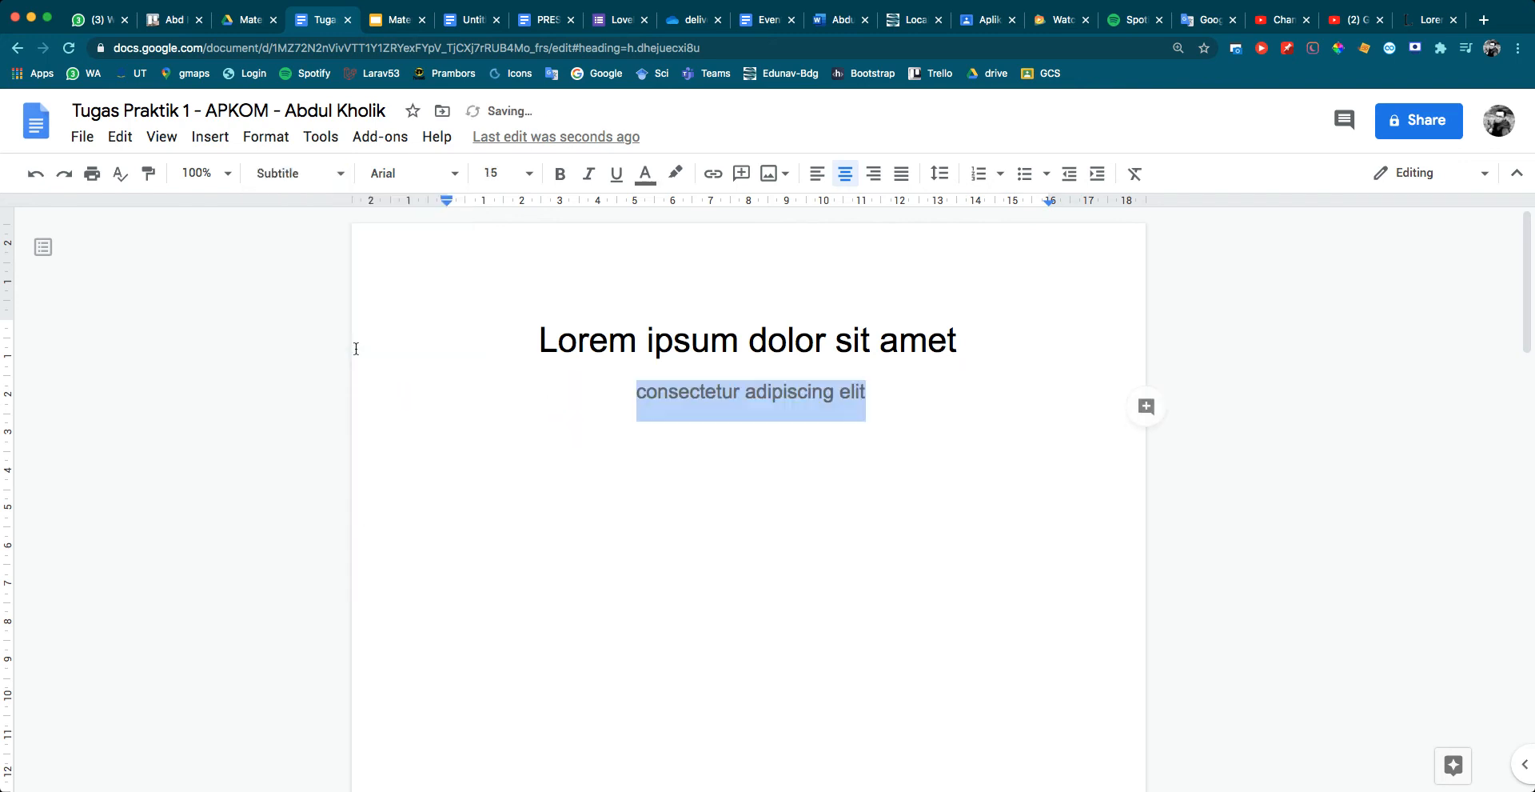
left_click(733, 447)
Insert three blank lines above the title "Lorem ipsum dolor sit amet" to lower it on the first page
left_click(533, 339)
key("Return")
key("Return")
key("Return")
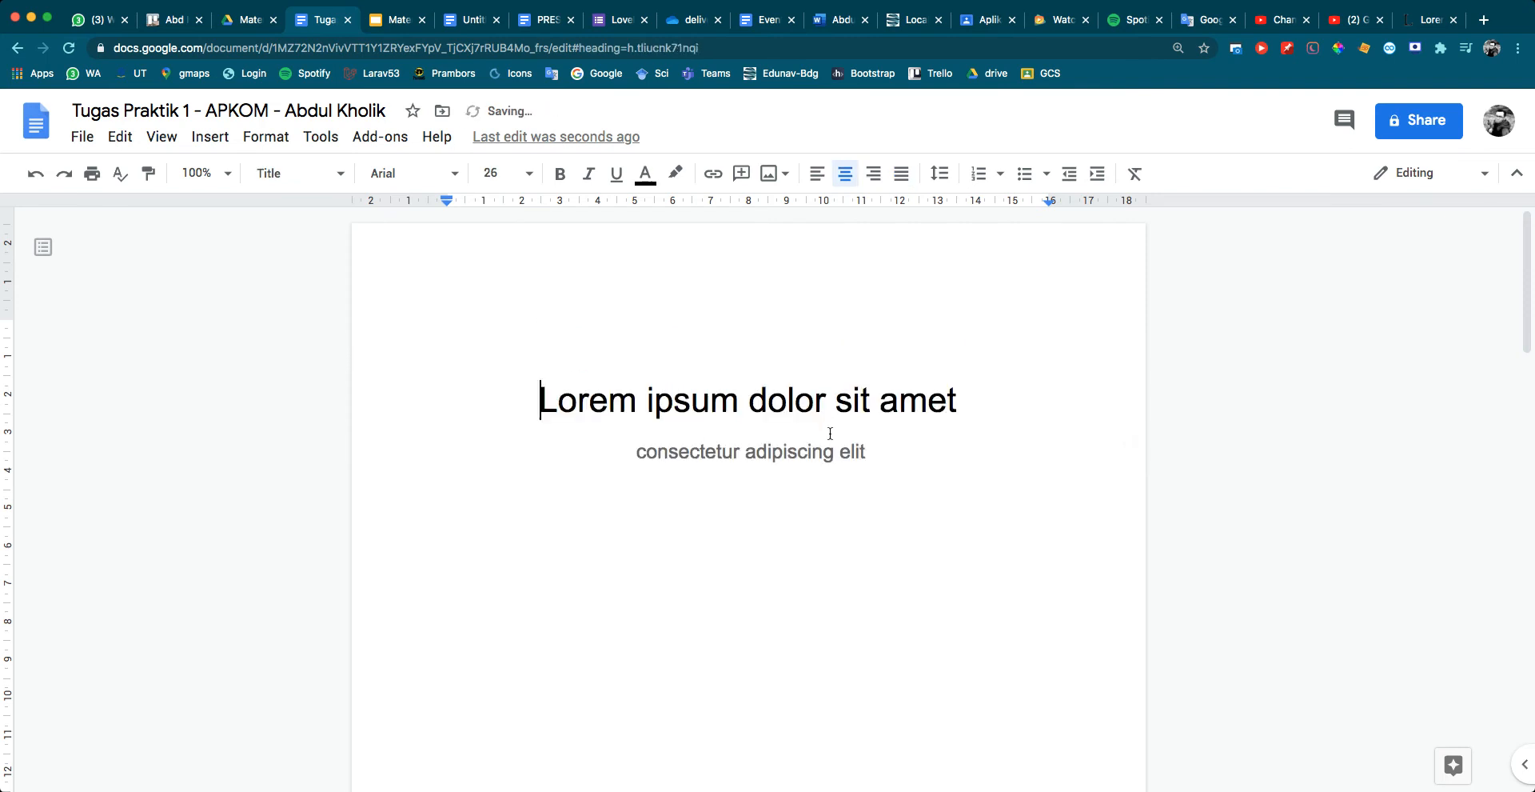
key("BackSpace")
scroll(830, 448, "down", 3)
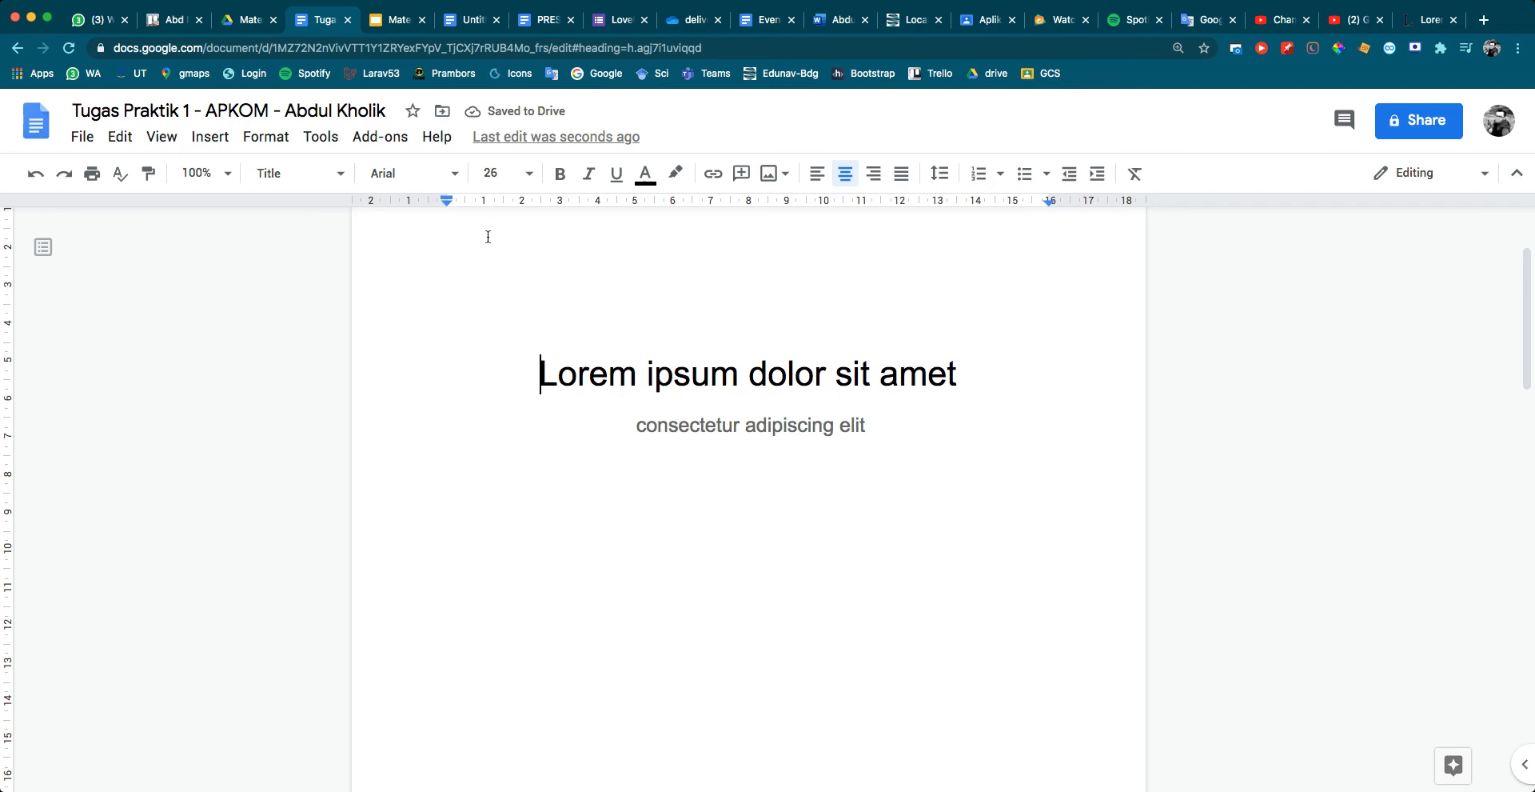
Set the document zoom to 75% and add one more blank line above the title
left_click(205, 173)
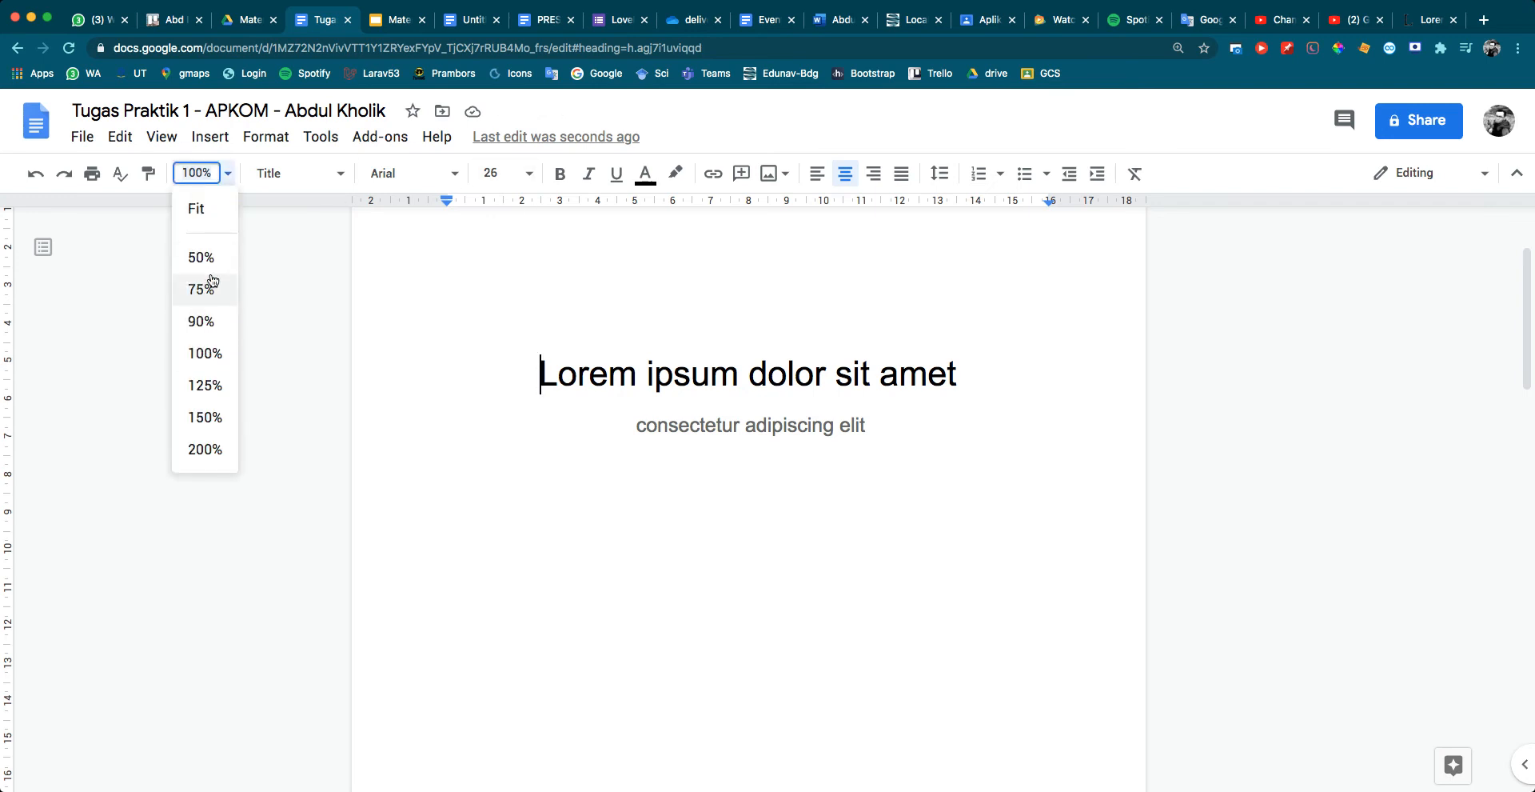
left_click(210, 285)
scroll(905, 486, "down", 5)
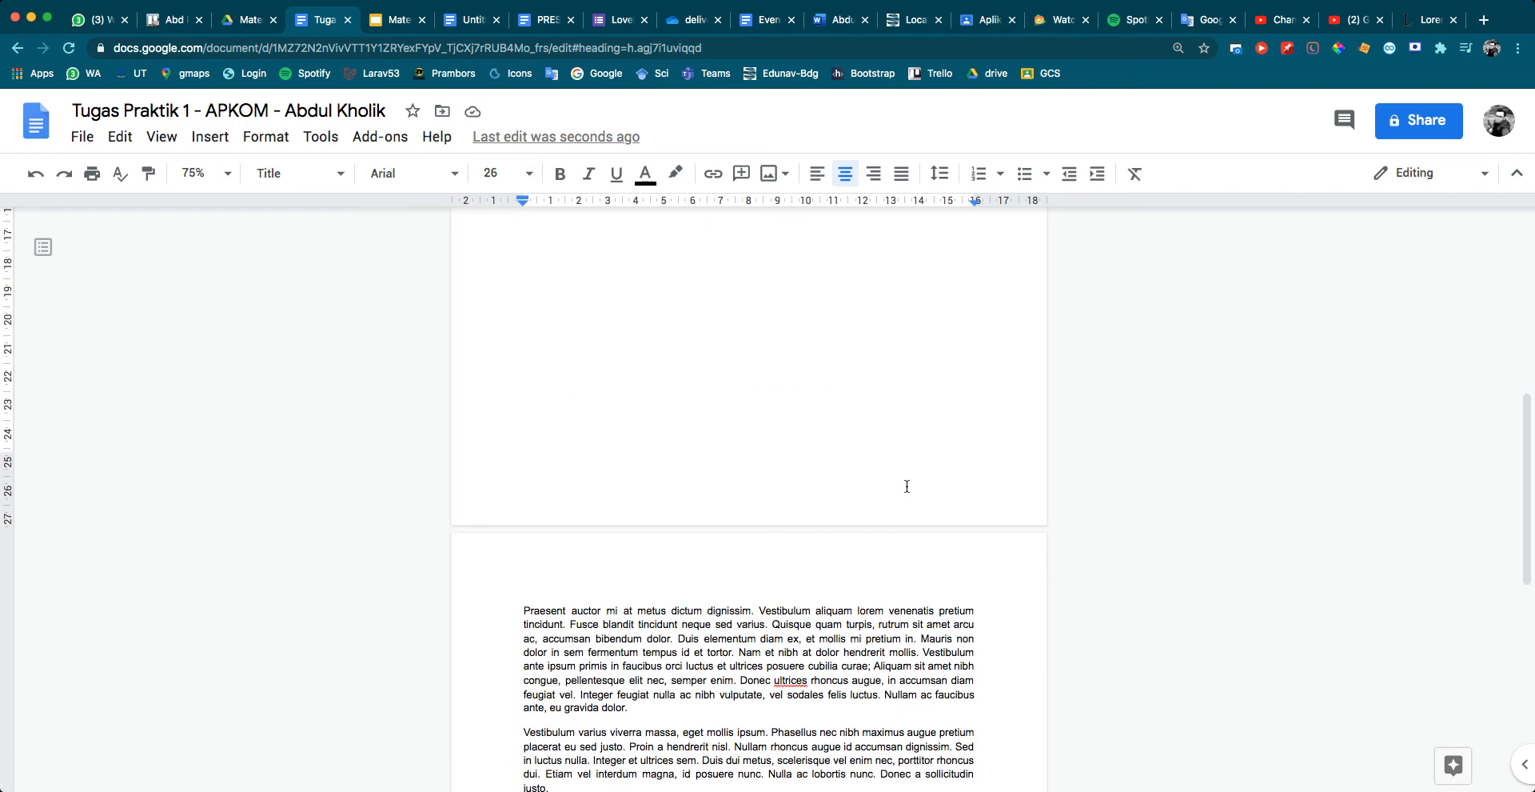
scroll(905, 485, "up", 7)
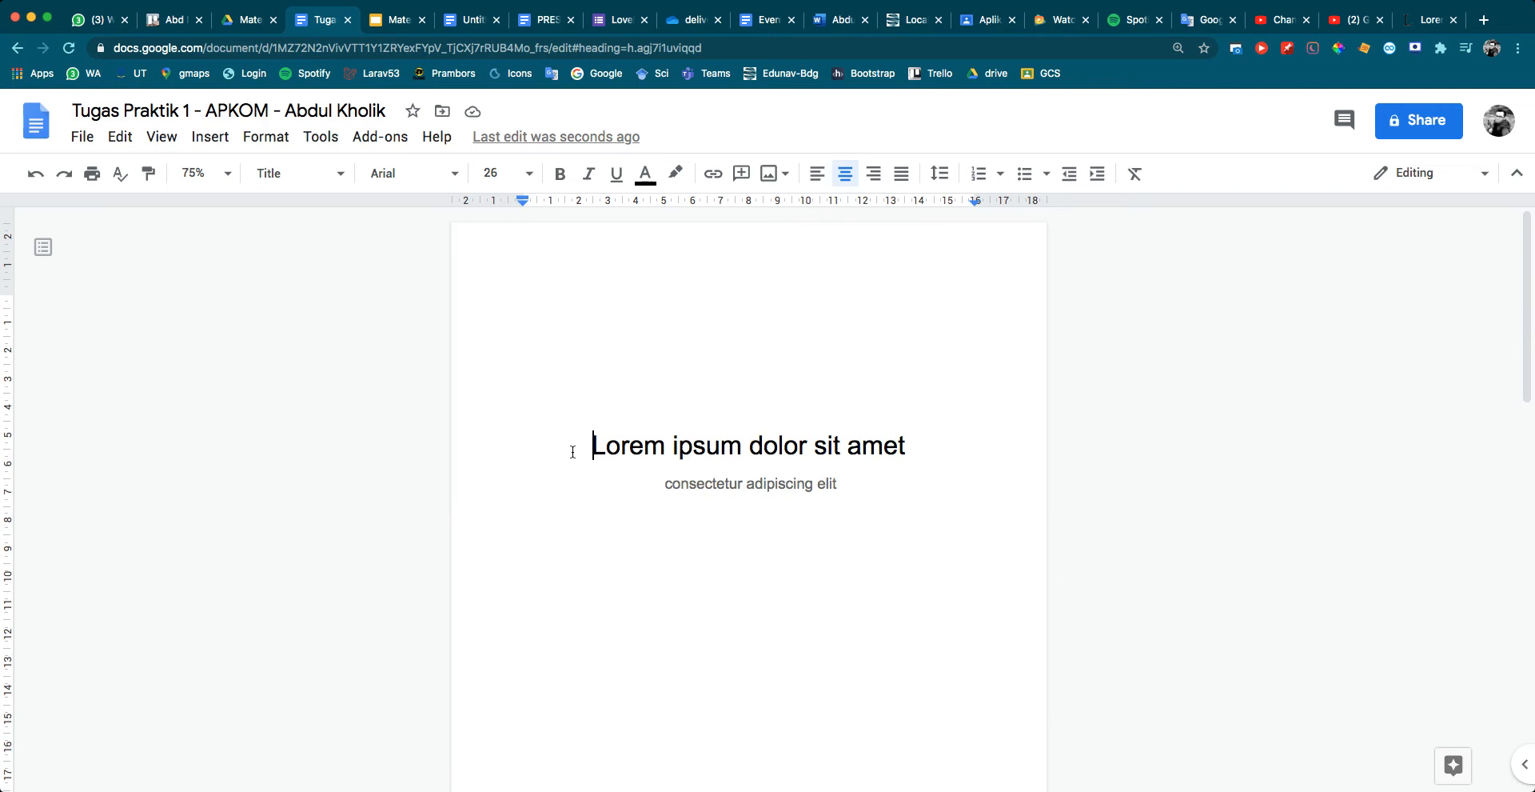
key("Return")
Split the sentence "Praesent auctor mi at metus dictum dignissim." on the second page into its own paragraph
scroll(744, 449, "down", 5)
scroll(745, 450, "down", 8)
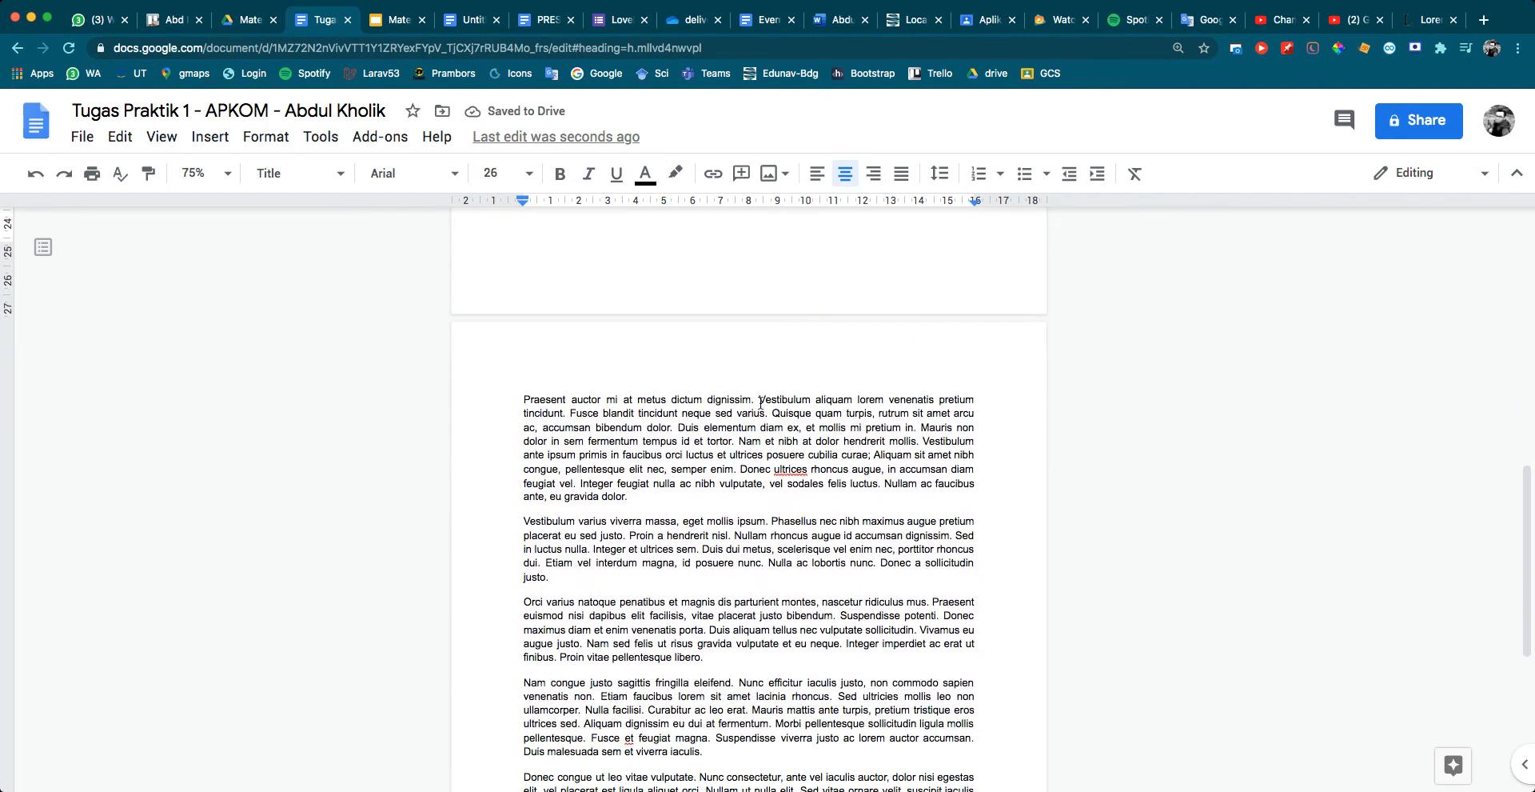
left_click_drag(527, 398, 759, 399)
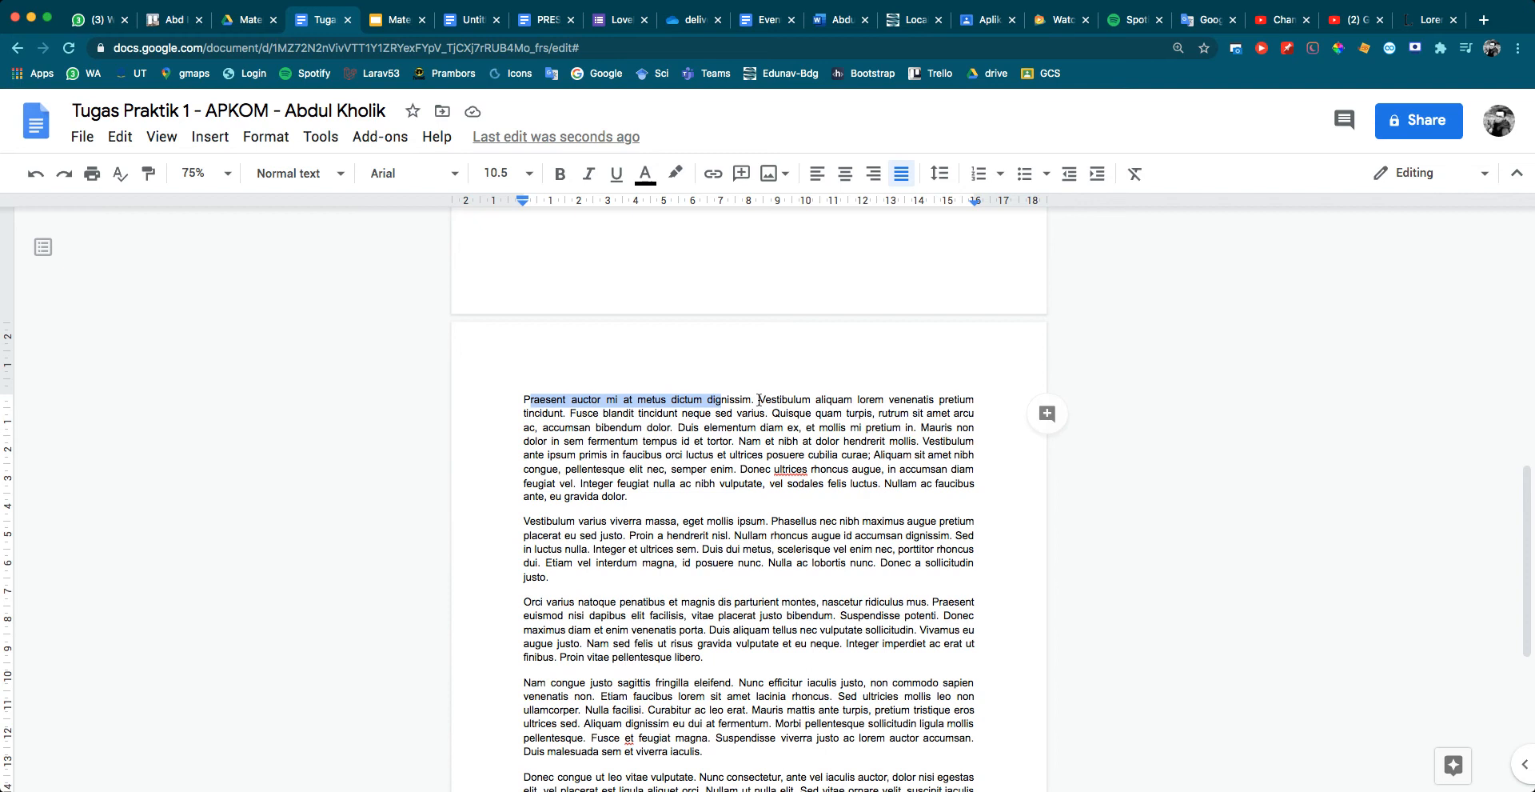
left_click(759, 399)
key("Return")
Split "Nam congue justo sagittis fringilla eleifend." into its own paragraph and insert a page break before it
scroll(714, 558, "down", 3)
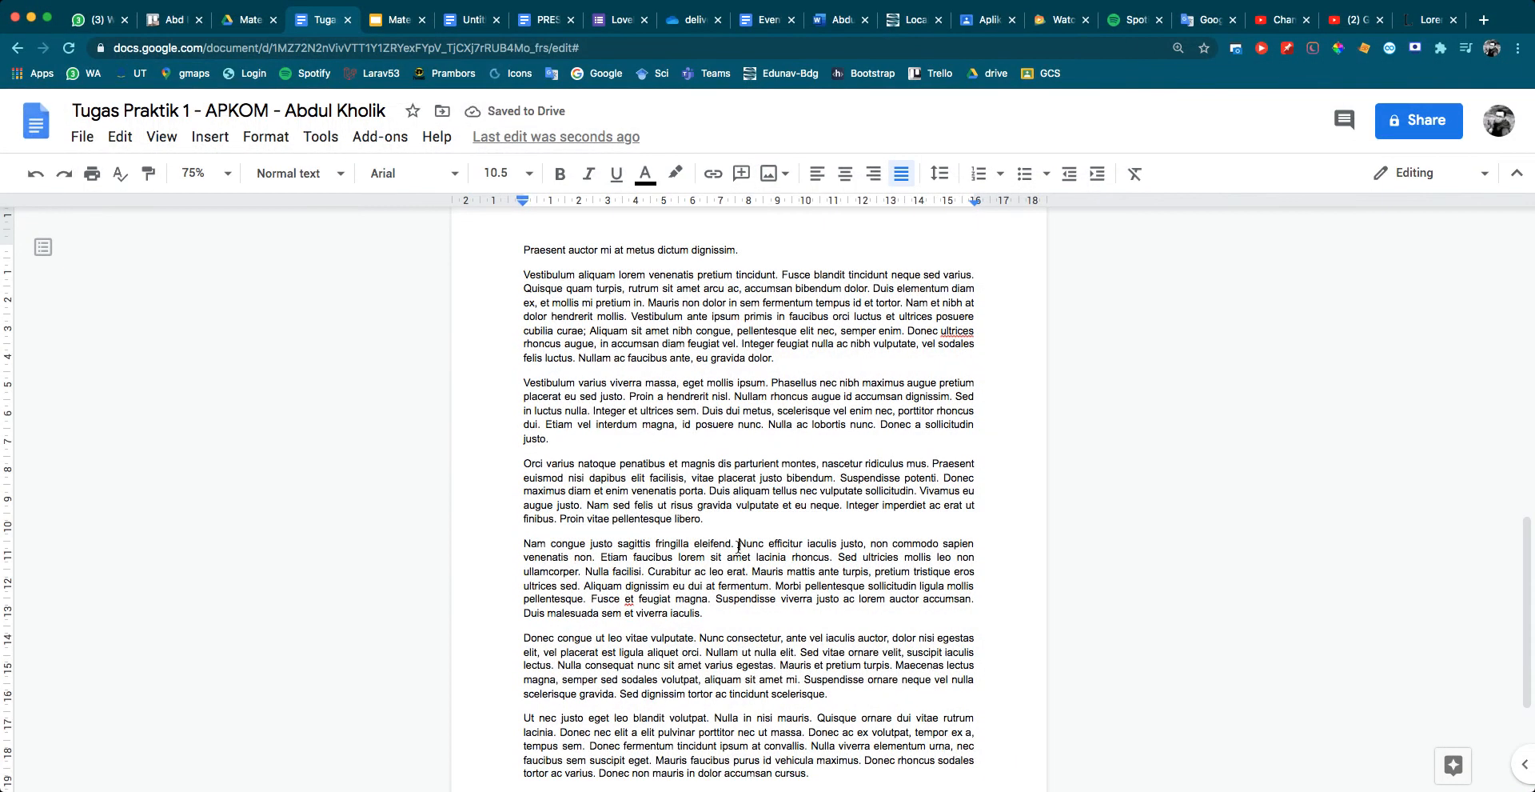
key("Return")
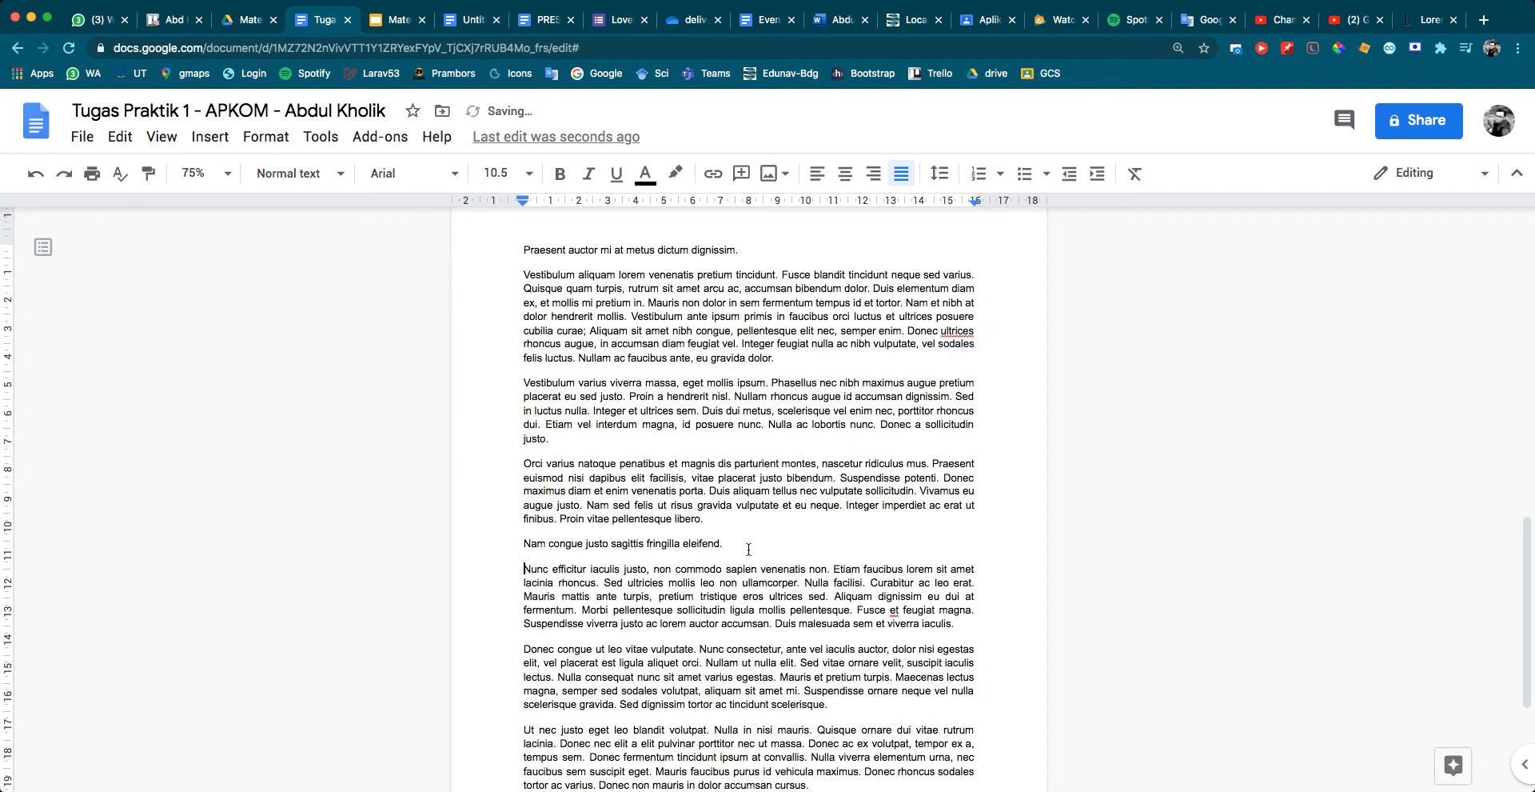
double_click(714, 530)
left_click(520, 545)
left_click(210, 136)
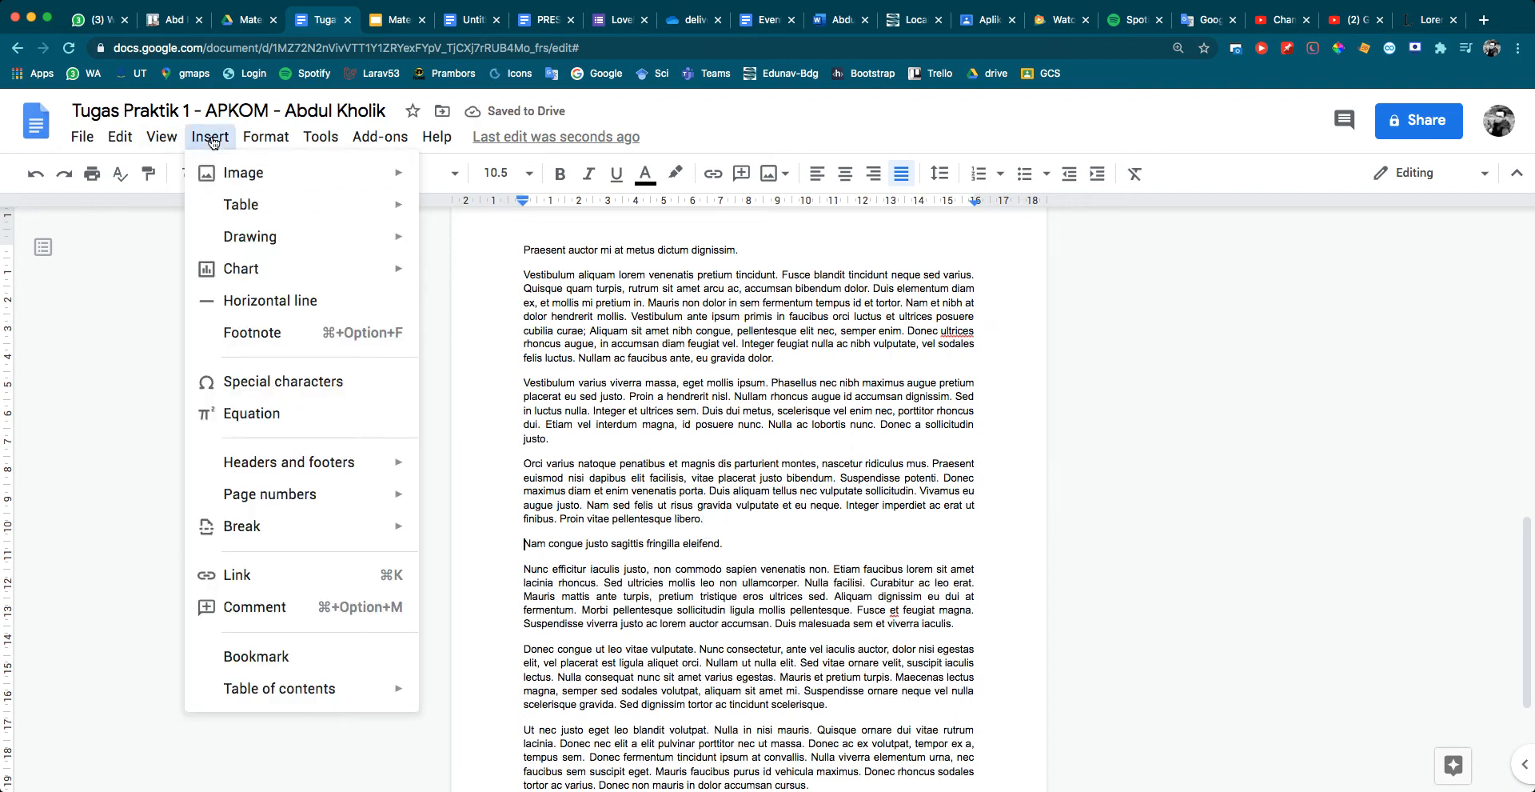
mouse_move(298, 532)
left_click(479, 534)
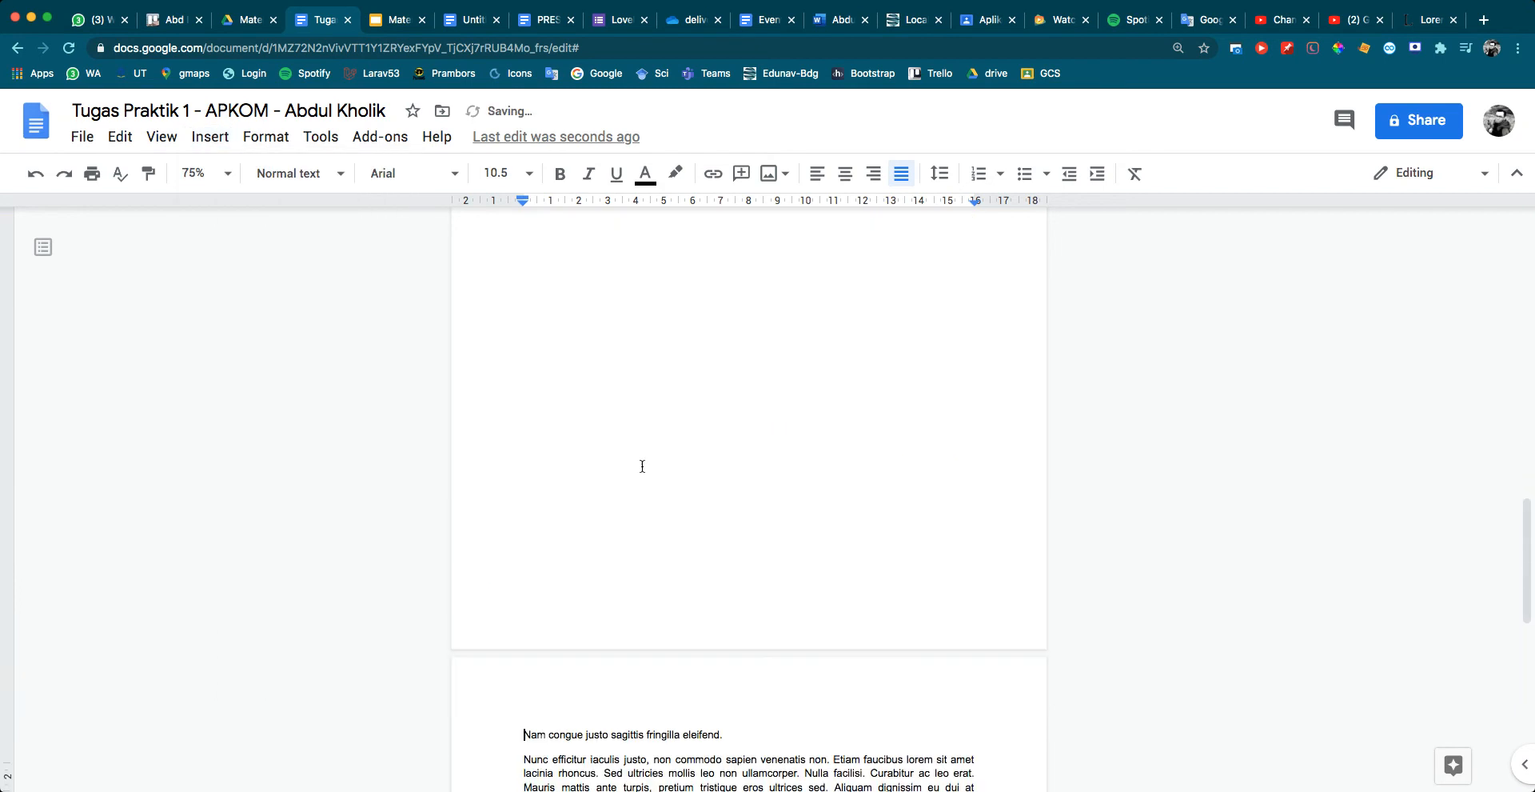
left_click(698, 300)
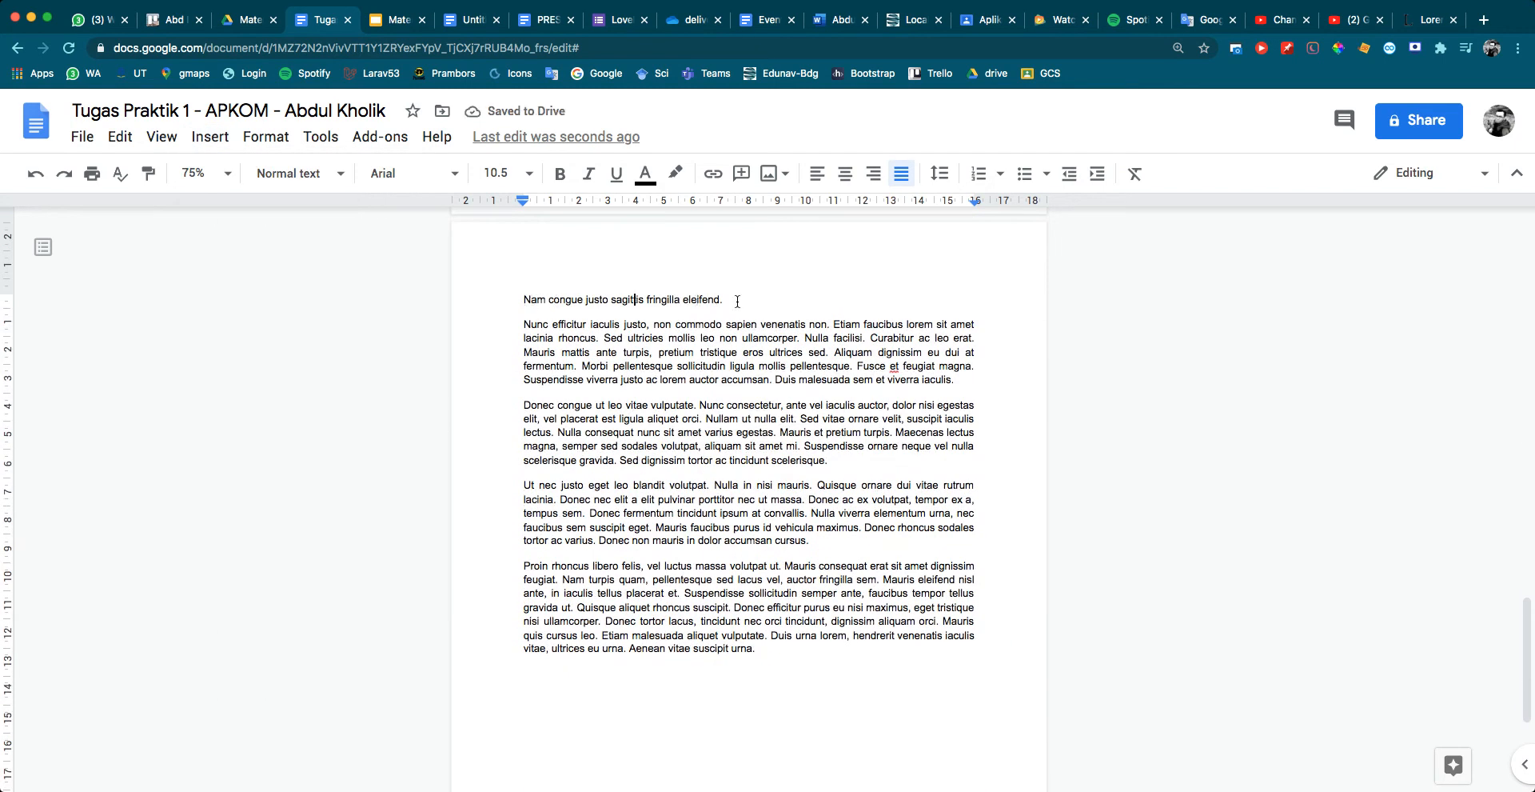
left_click_drag(623, 301, 530, 302)
scroll(240, 226, "up", 4)
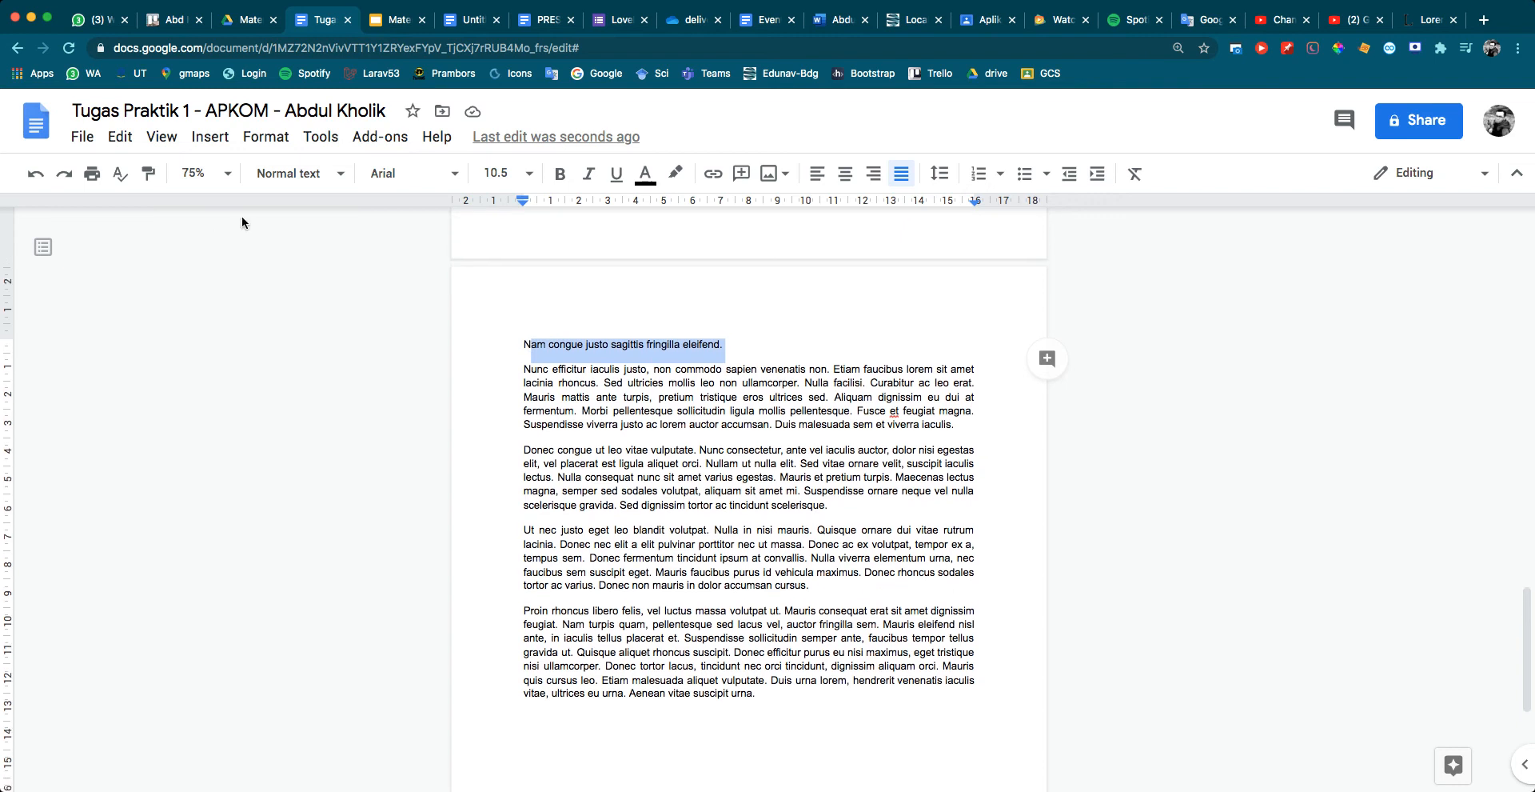
scroll(627, 387, "up", 10)
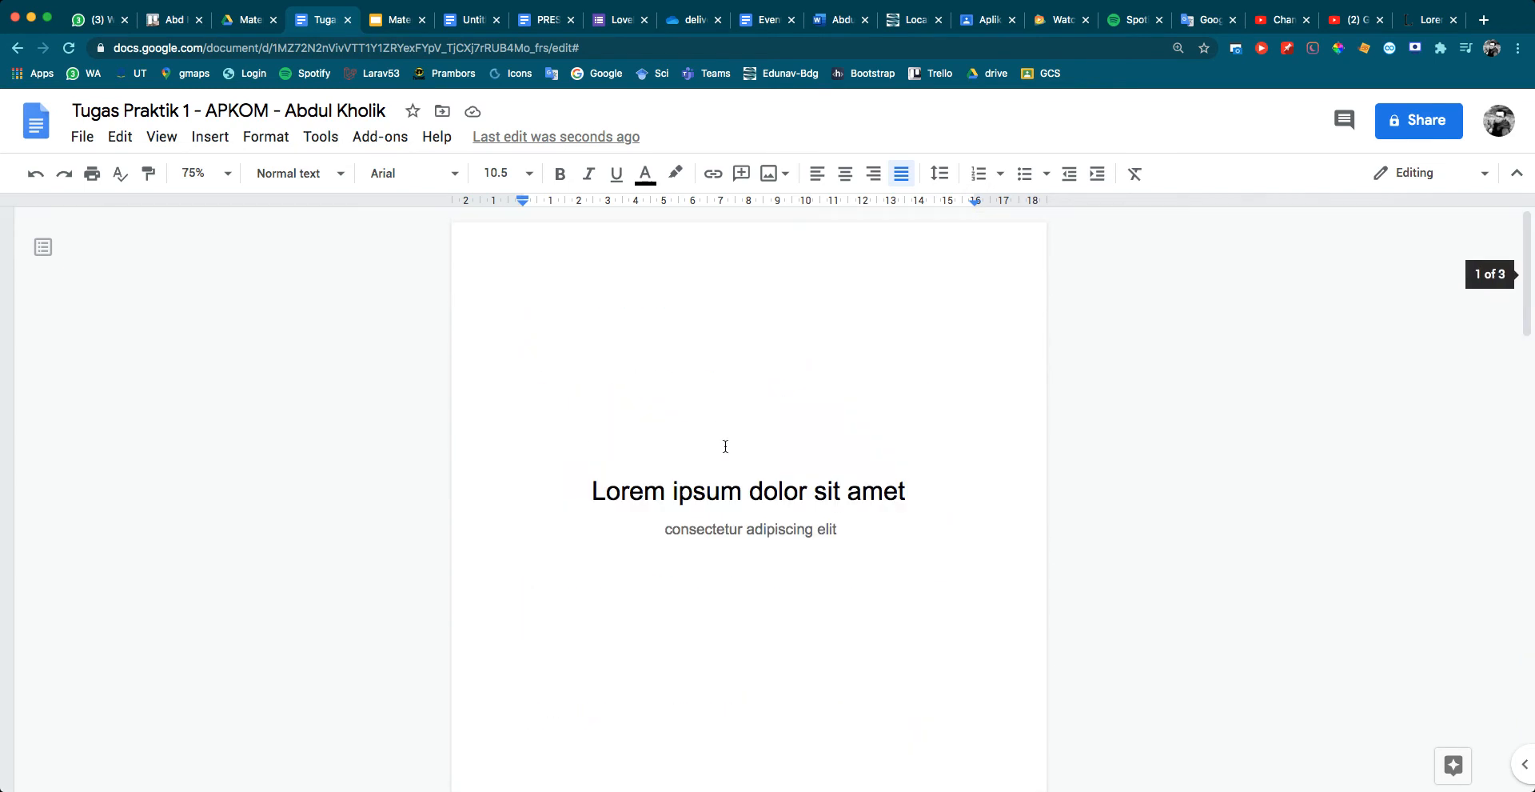
left_click(289, 170)
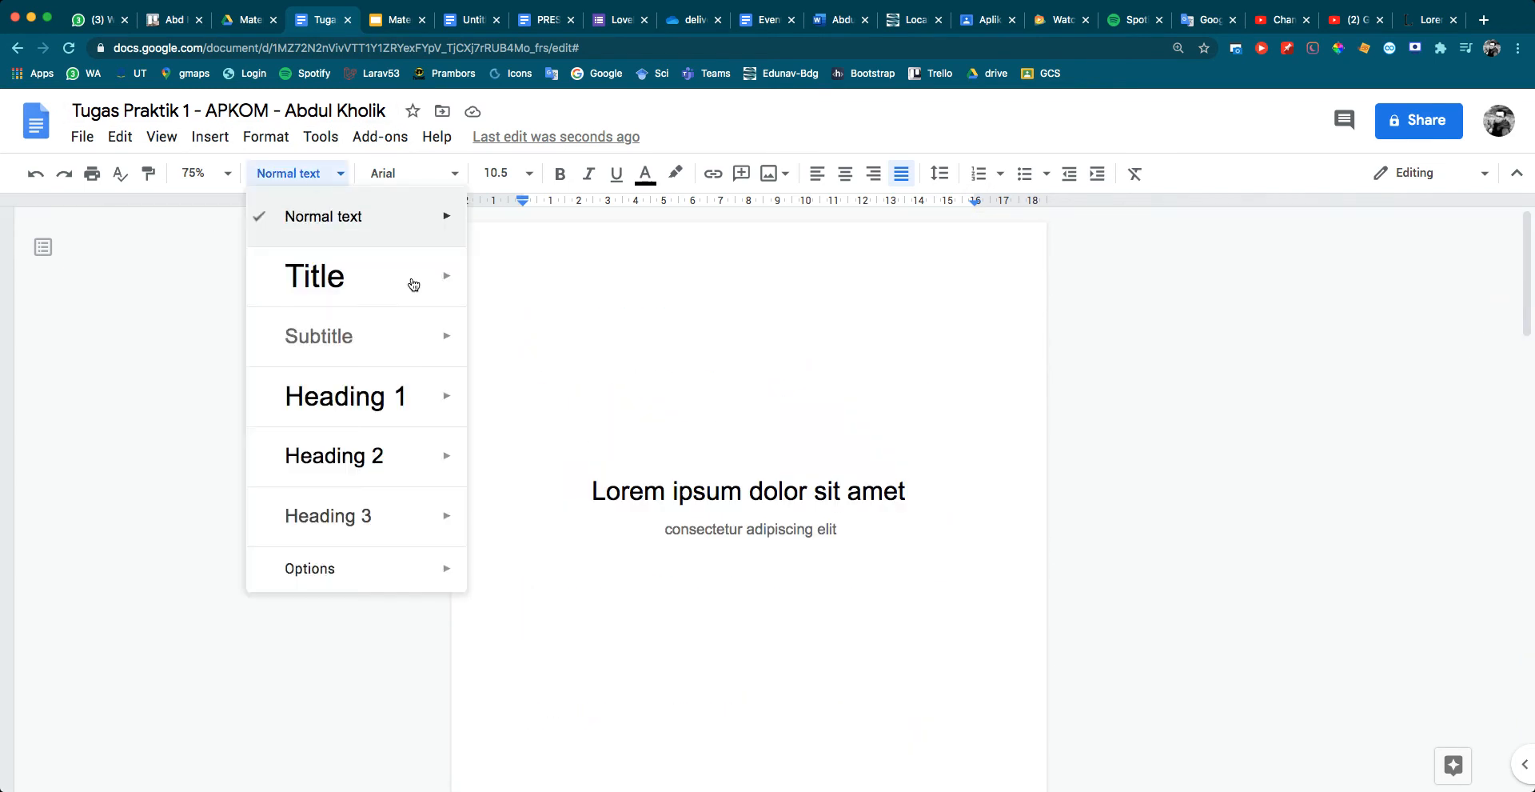
left_click(830, 541)
Apply the Heading 1 style to the line "Praesent auctor mi at metus dictum dignissim." on the second page
scroll(764, 520, "down", 7)
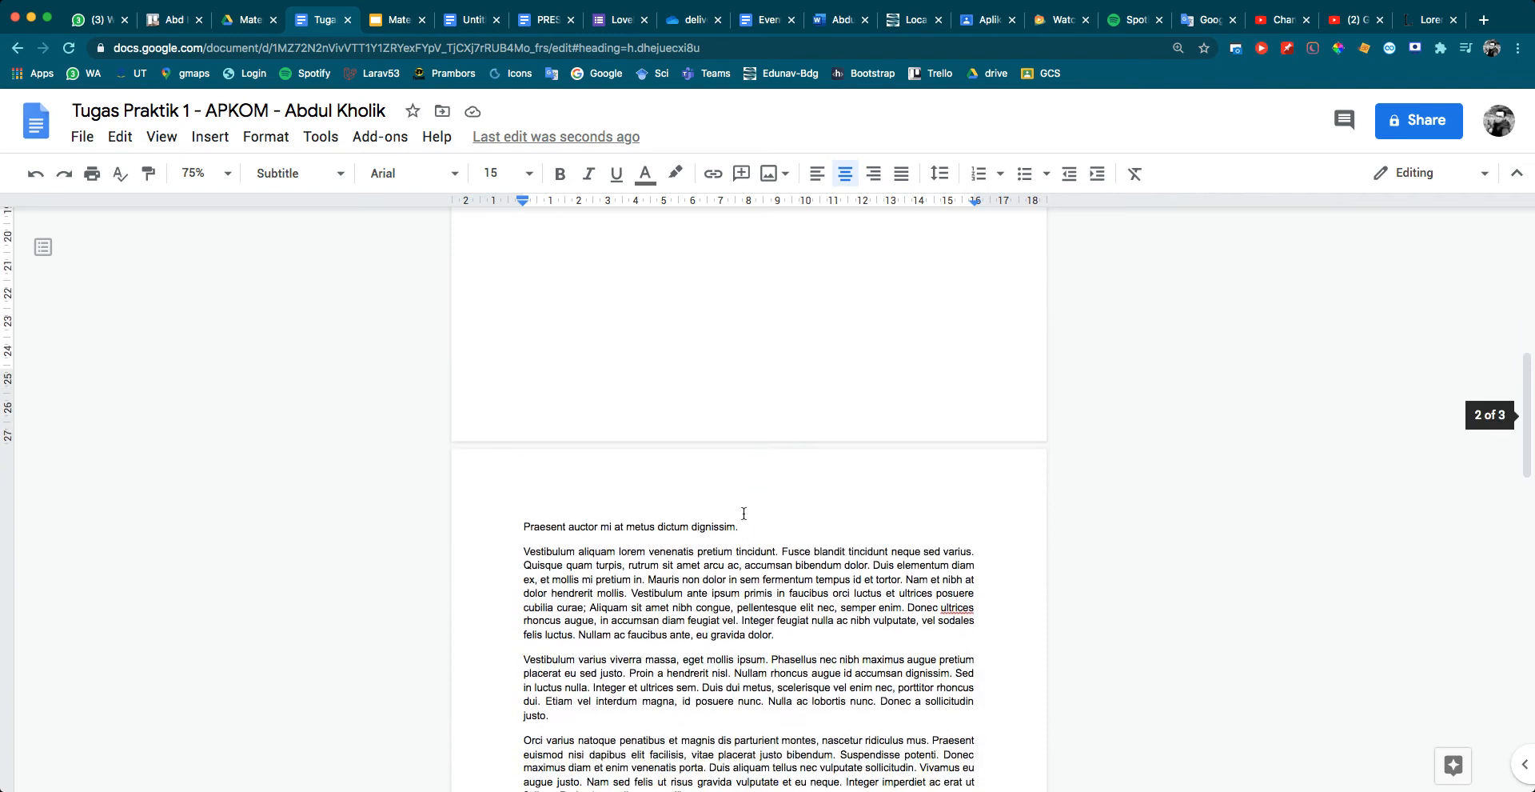
left_click_drag(742, 530, 520, 529)
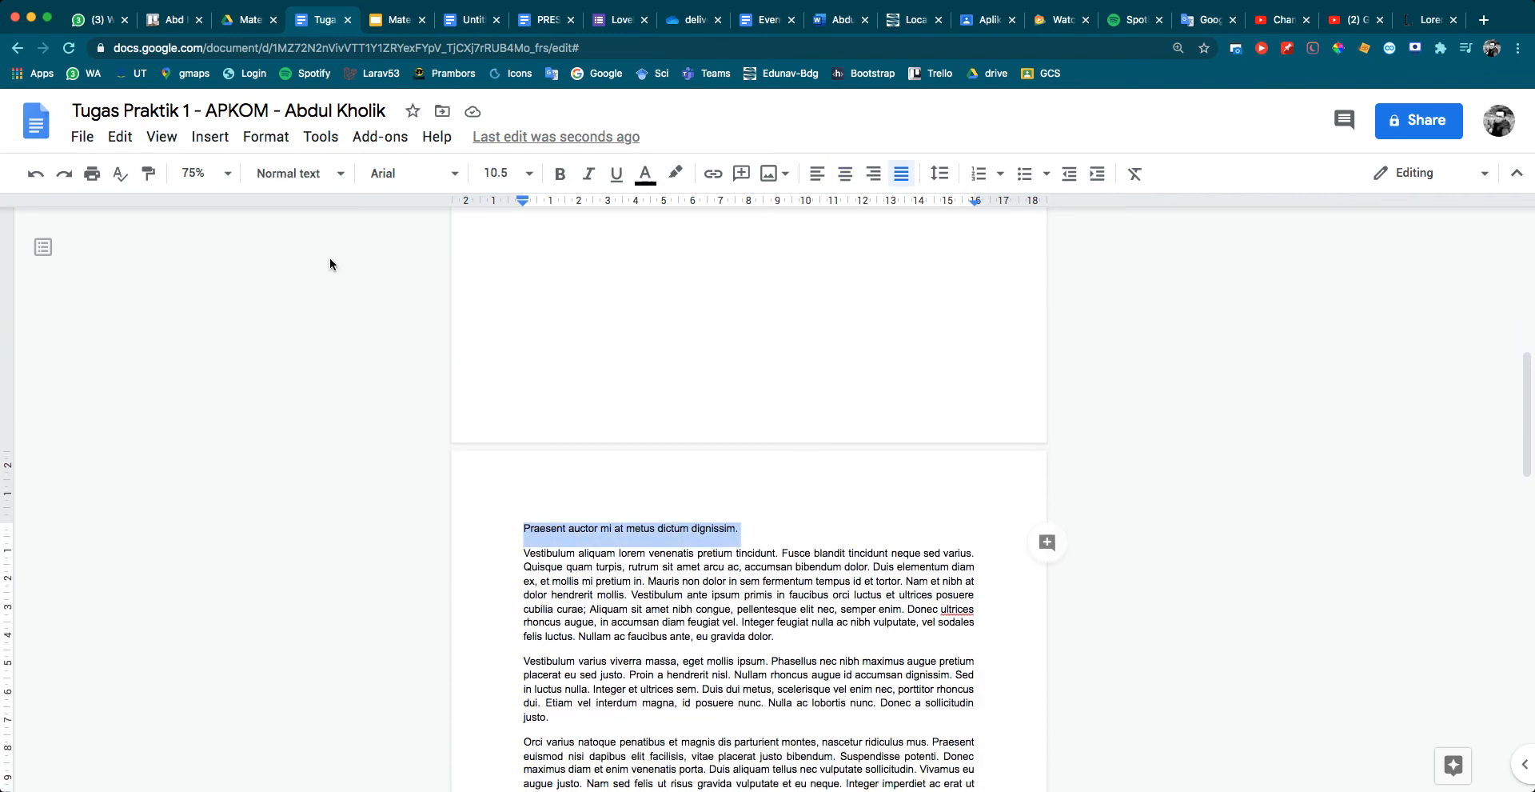
left_click(332, 174)
mouse_move(368, 390)
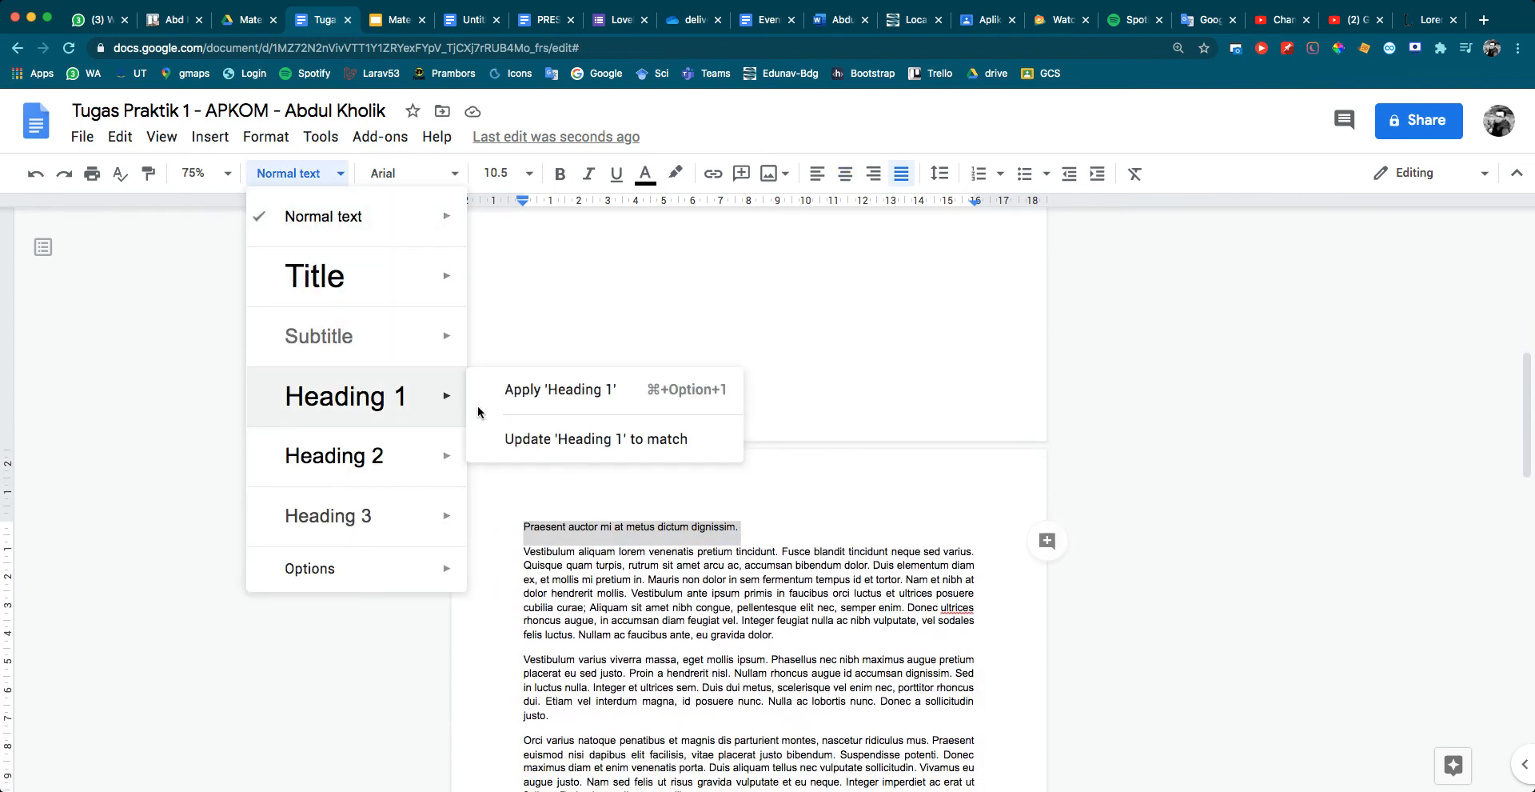
left_click(531, 389)
left_click(630, 524)
Apply the Heading 1 style to the line "Nam congue justo sagittis fringilla eleifend." on the third page
scroll(629, 526, "down", 10)
scroll(628, 525, "down", 10)
left_click(676, 543)
triple_click(745, 546)
left_click(309, 173)
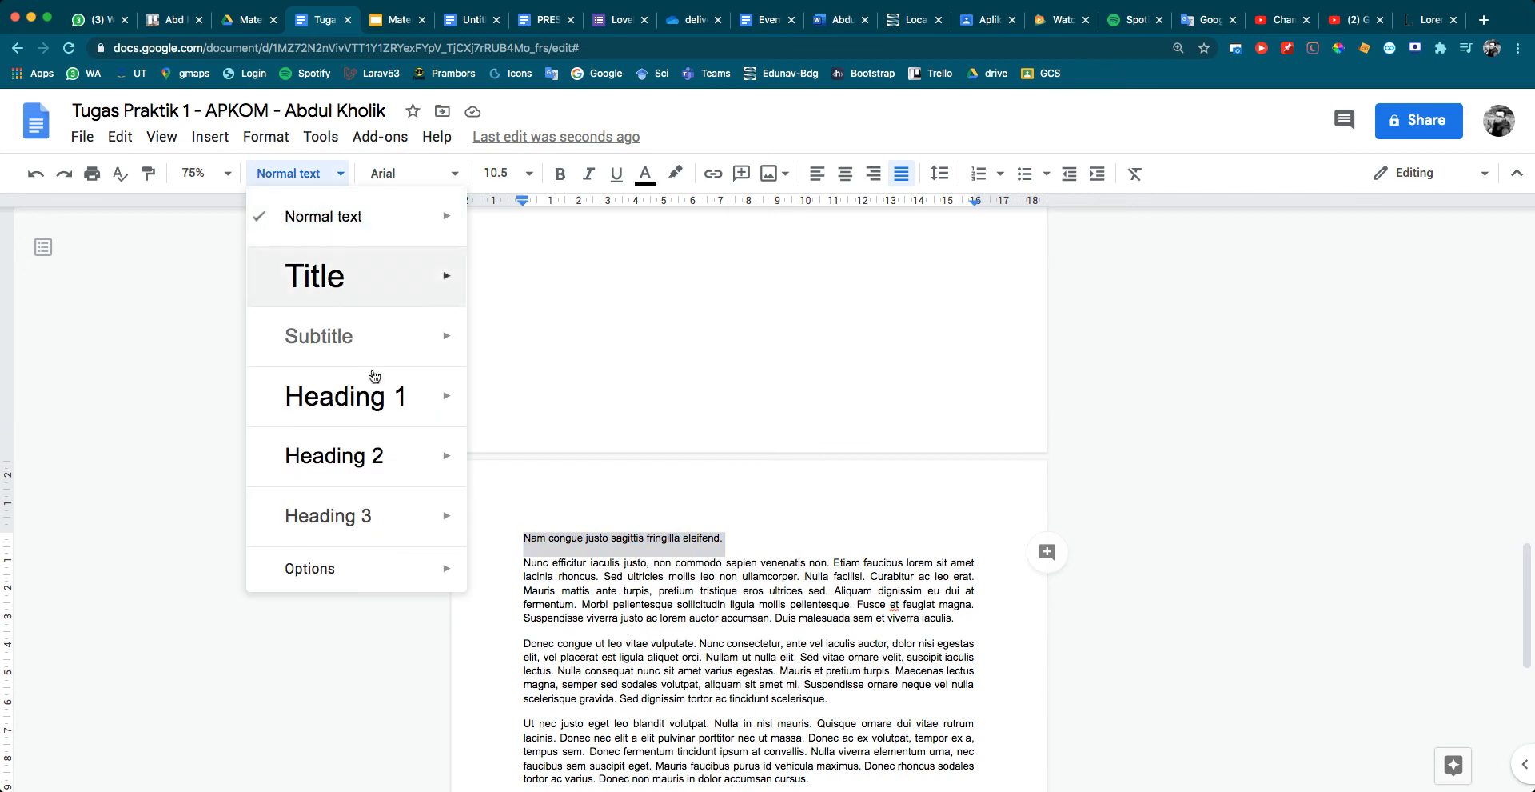
mouse_move(393, 395)
left_click(506, 398)
left_click(636, 570)
scroll(655, 544, "down", 5)
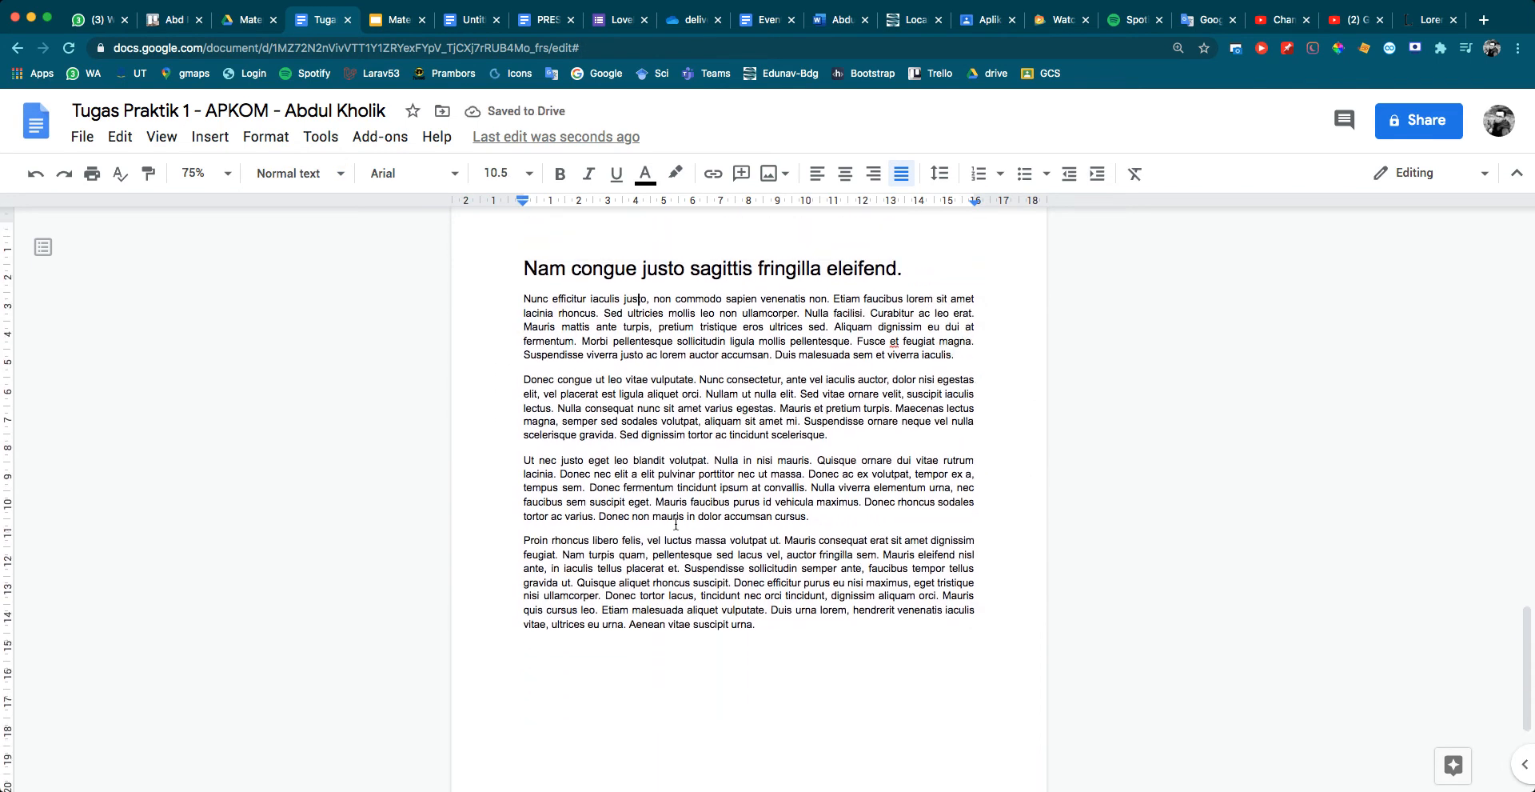
scroll(675, 523, "up", 2)
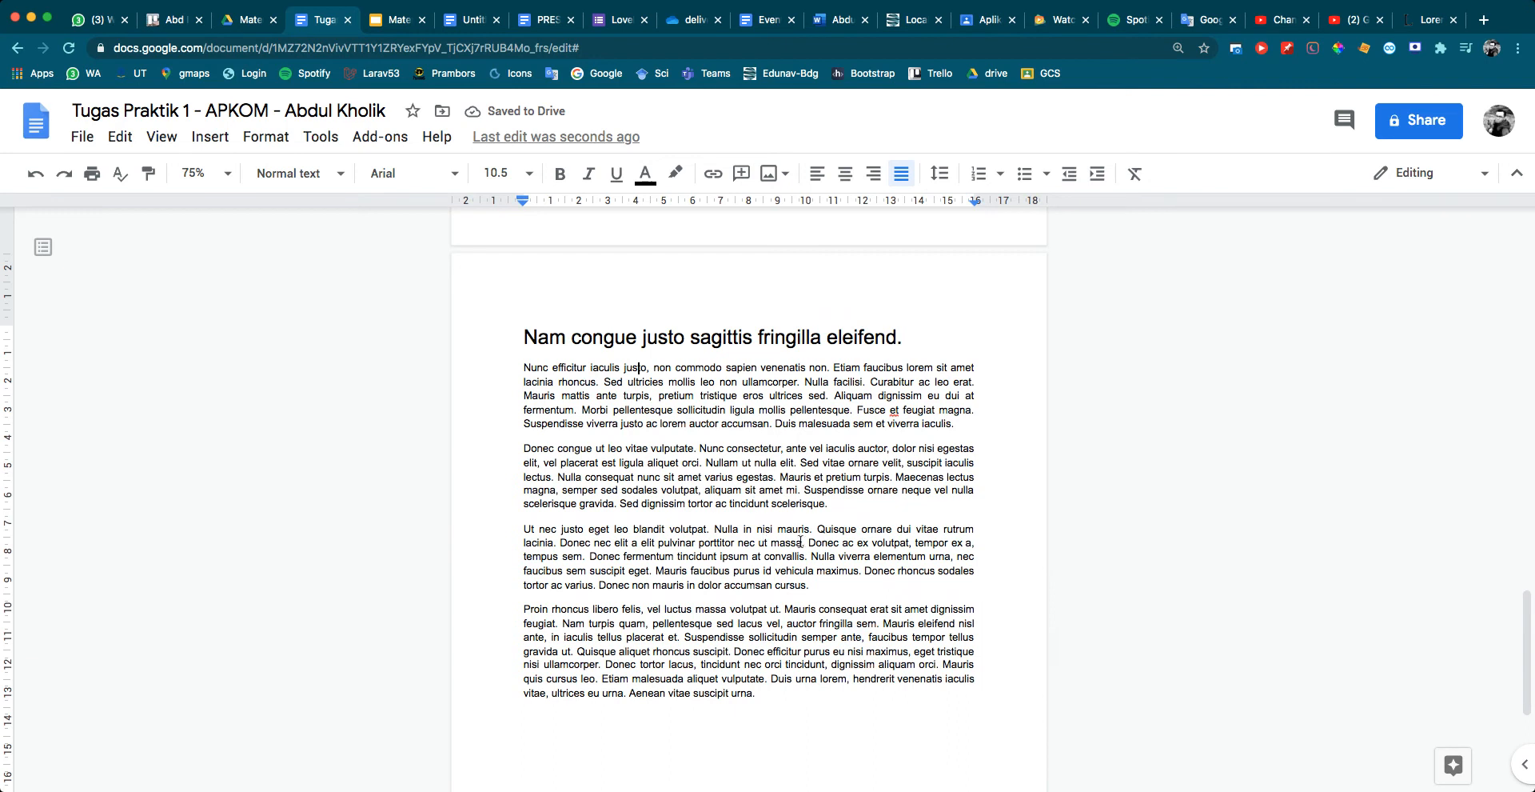
Insert page numbers in the footer using the layout that leaves the title page unnumbered
scroll(807, 542, "up", 6)
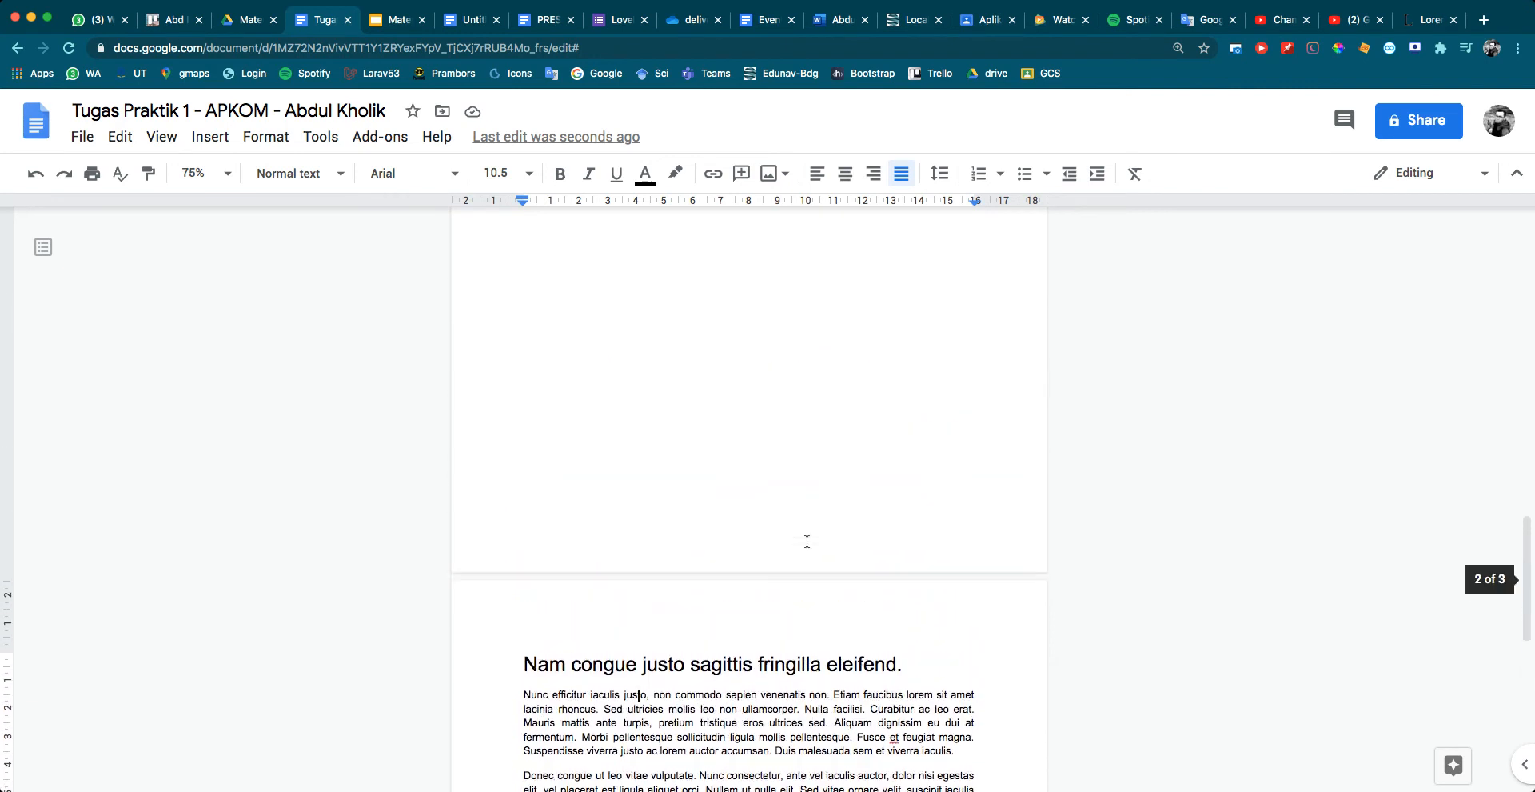
scroll(807, 541, "up", 6)
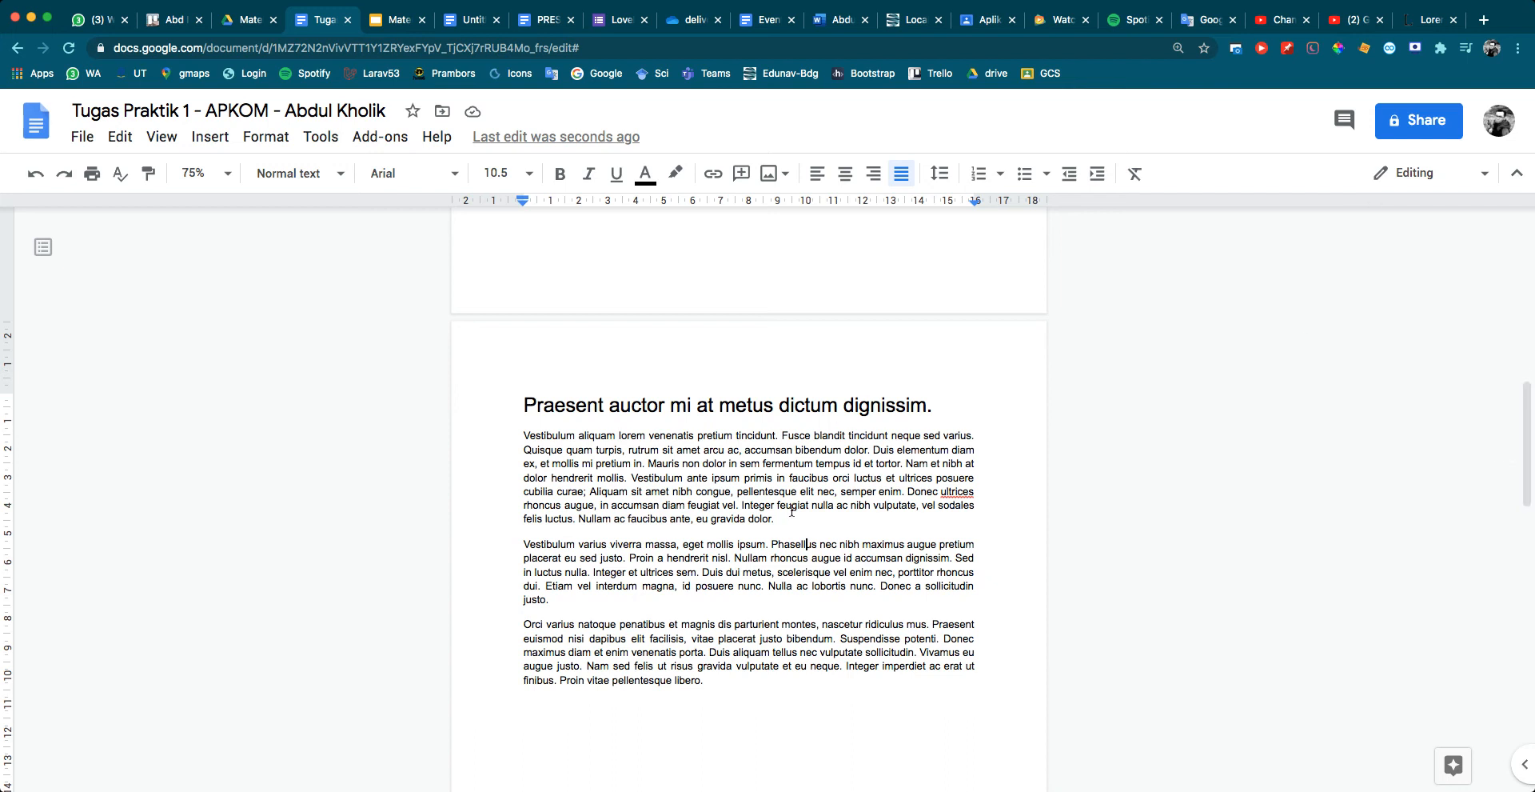
scroll(792, 508, "up", 10)
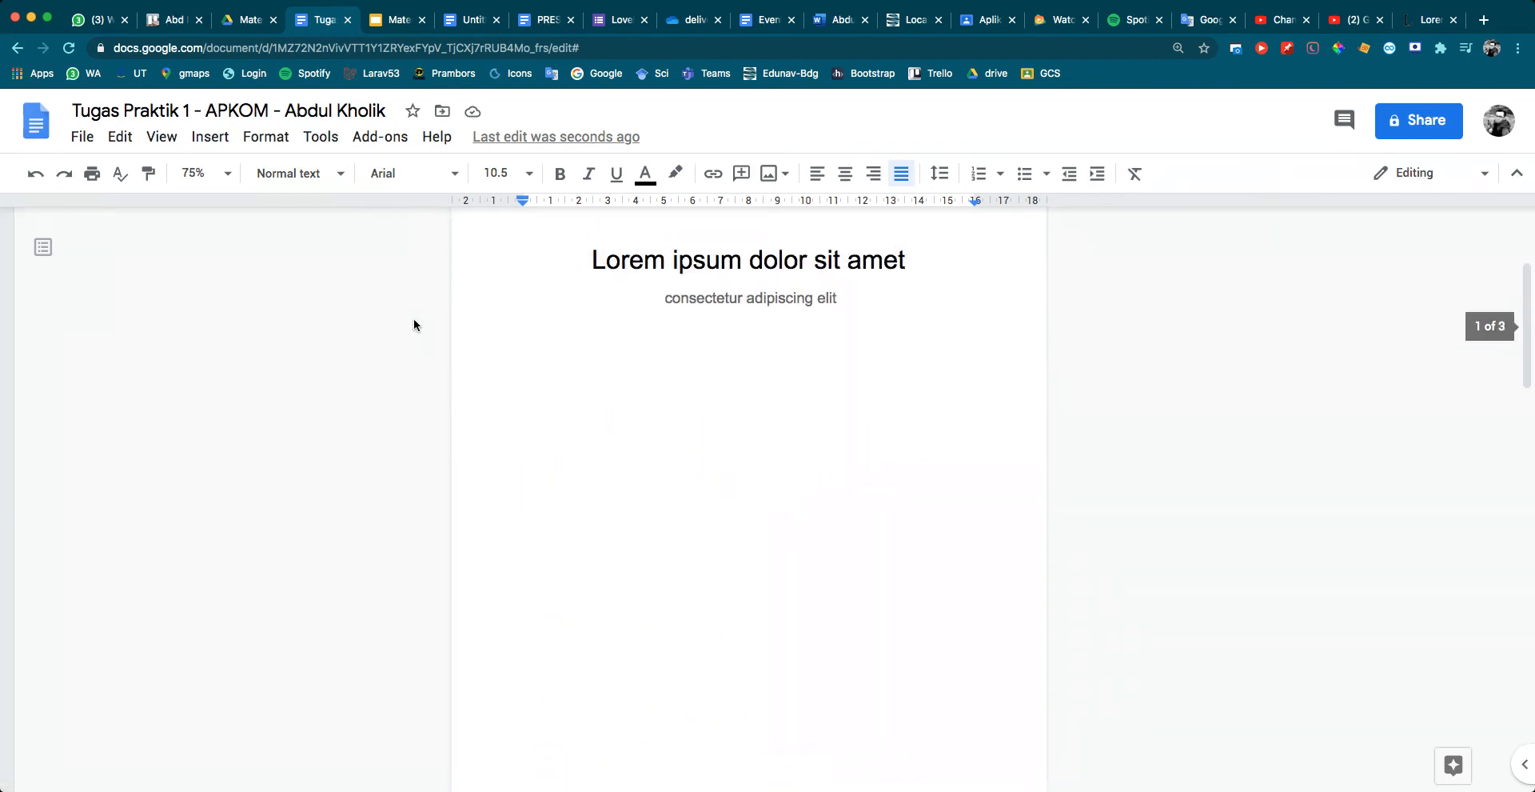
left_click(212, 140)
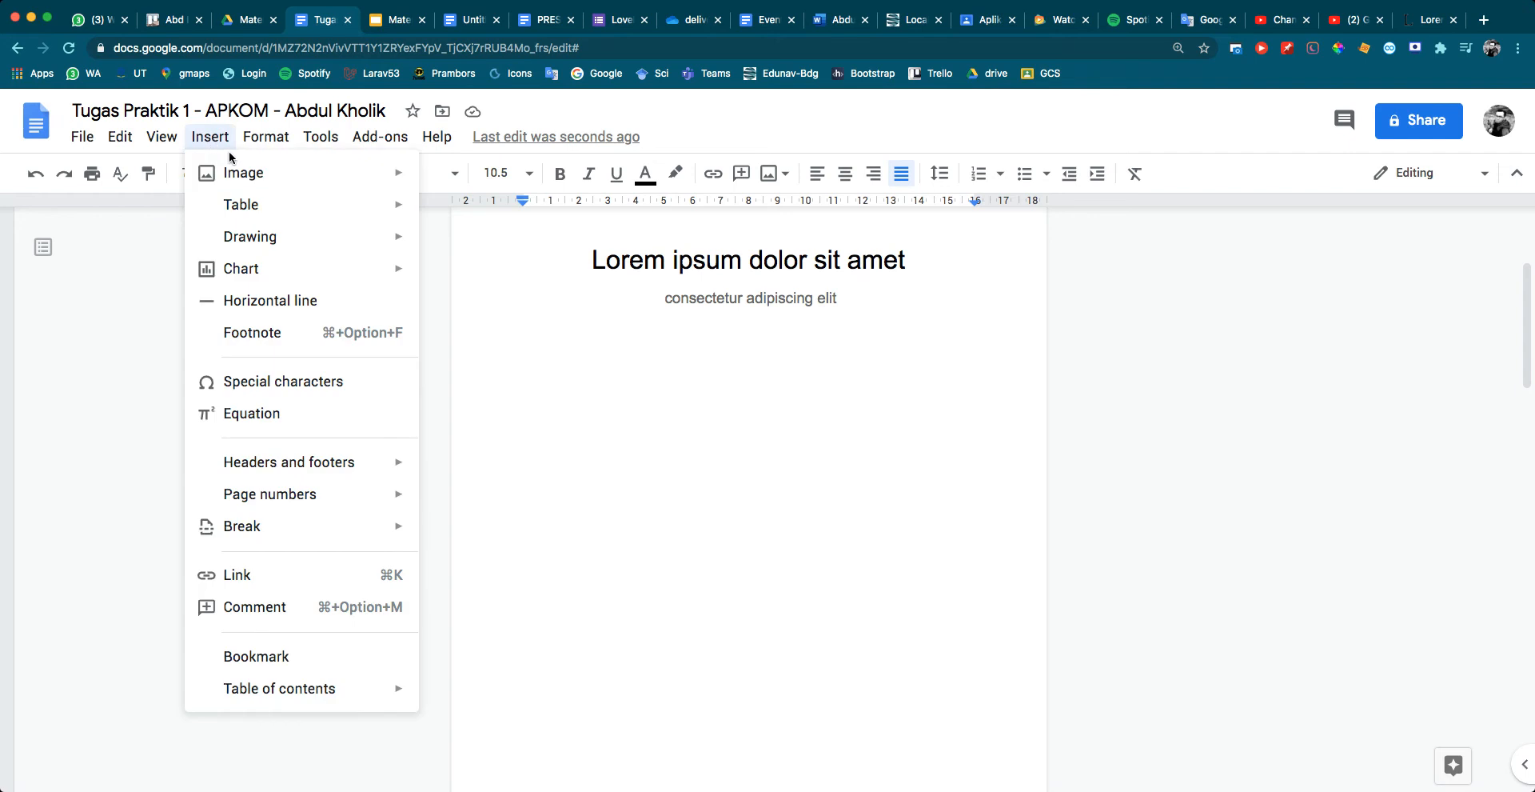
mouse_move(376, 495)
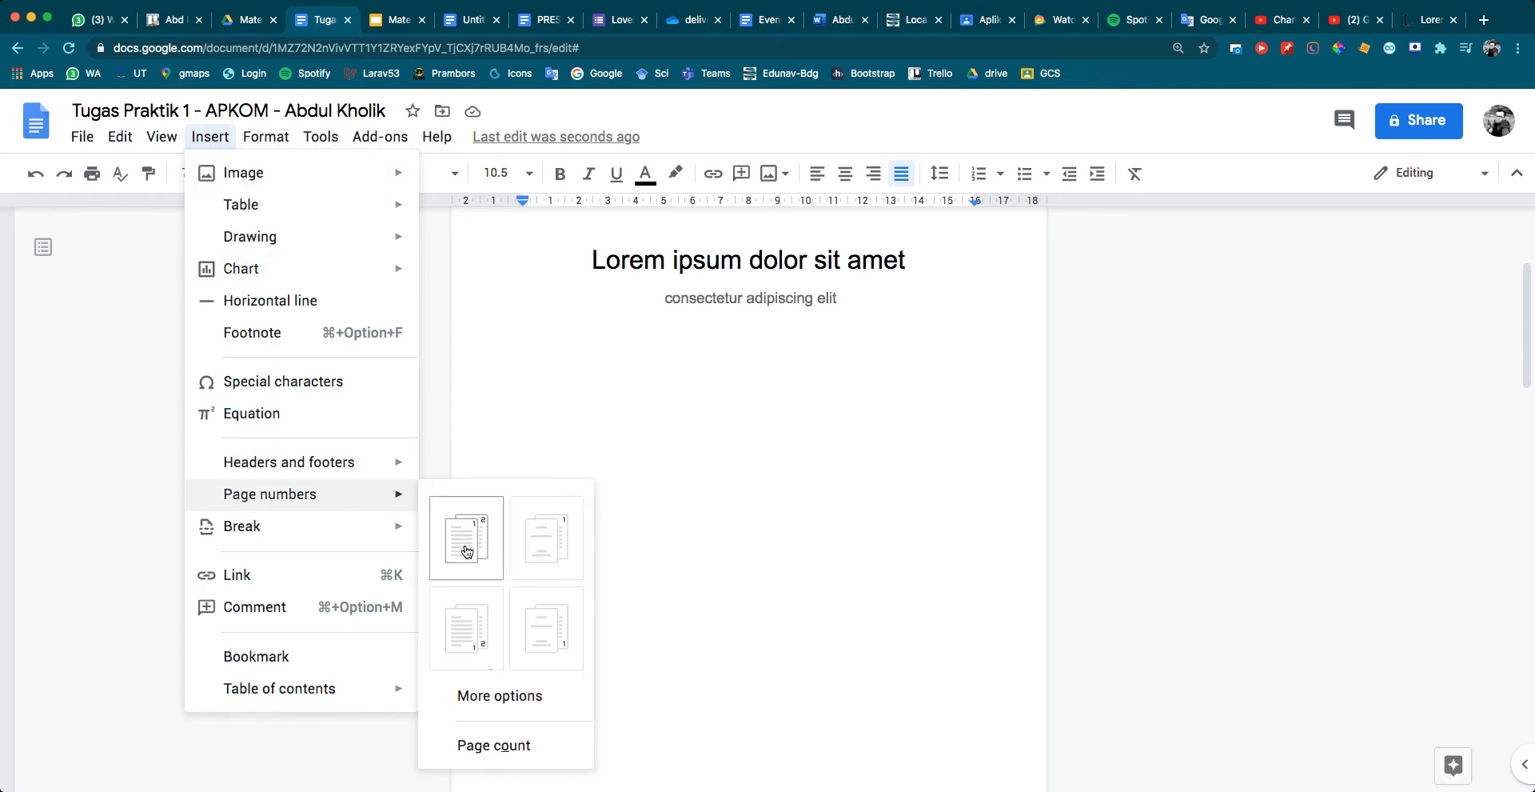
left_click(558, 648)
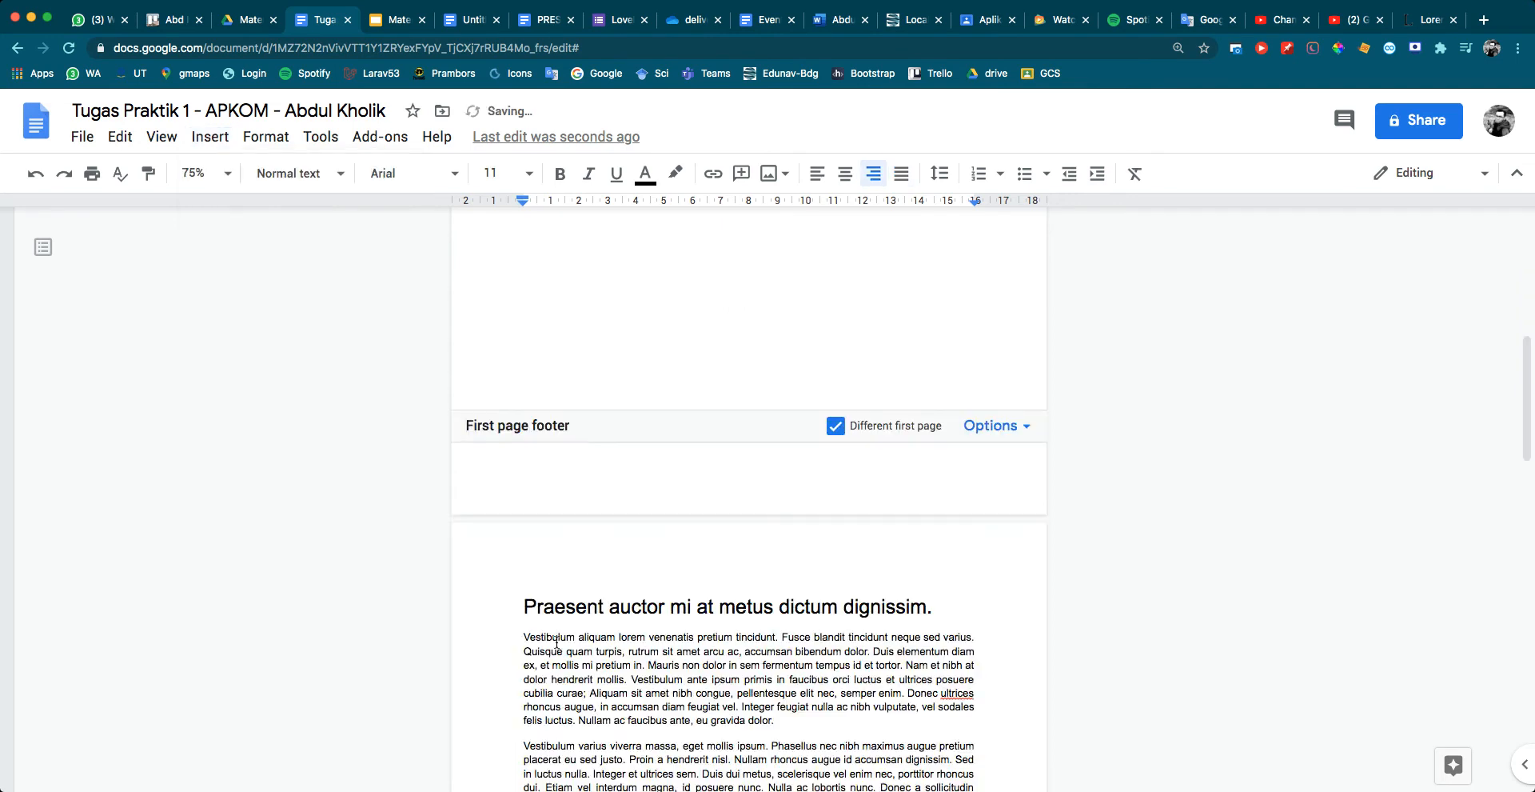
Examine the footers on all pages and the page number settings, closing the settings without applying anything
scroll(868, 591, "up", 10)
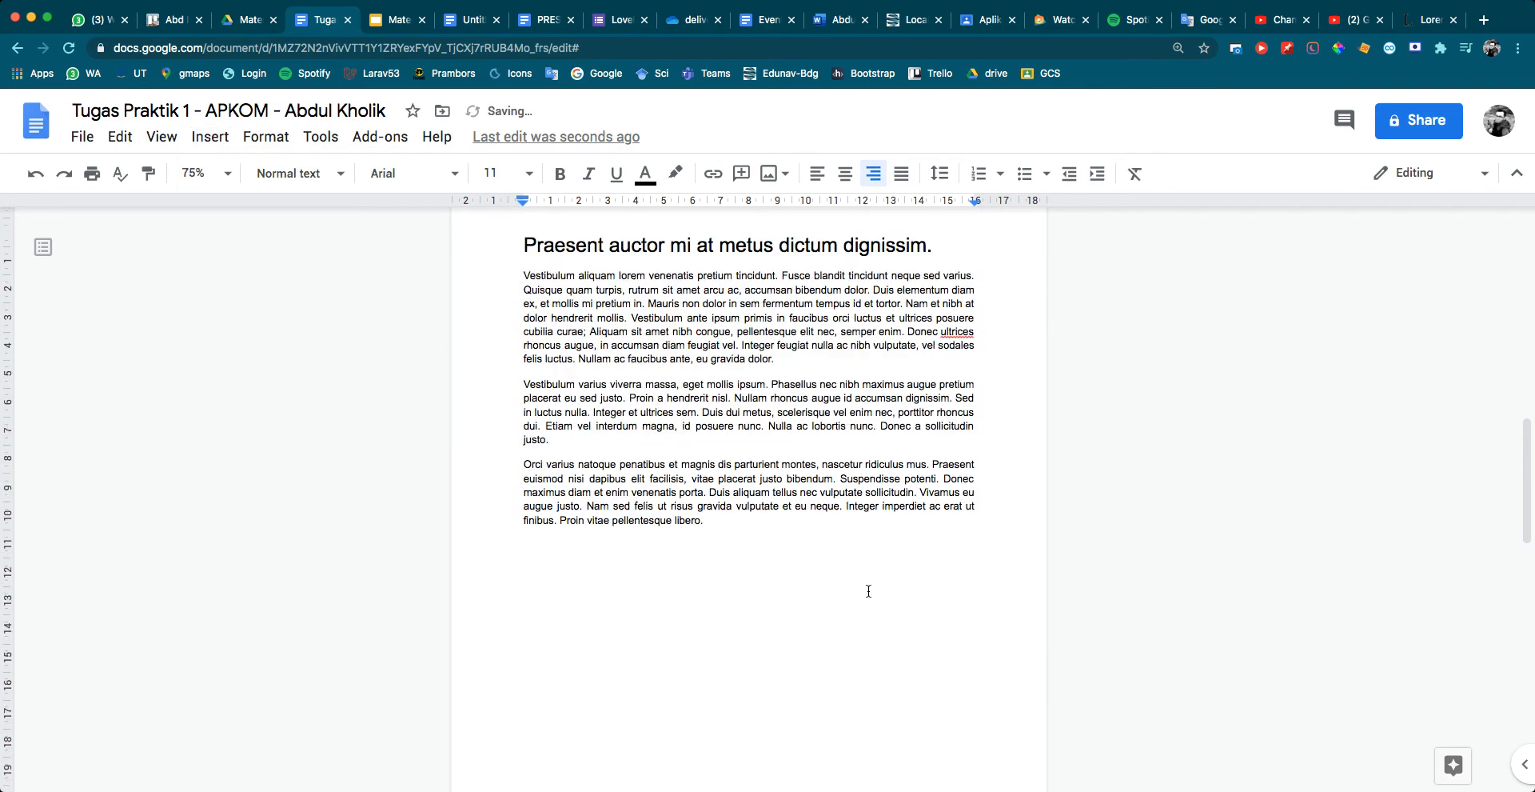
scroll(873, 590, "down", 2)
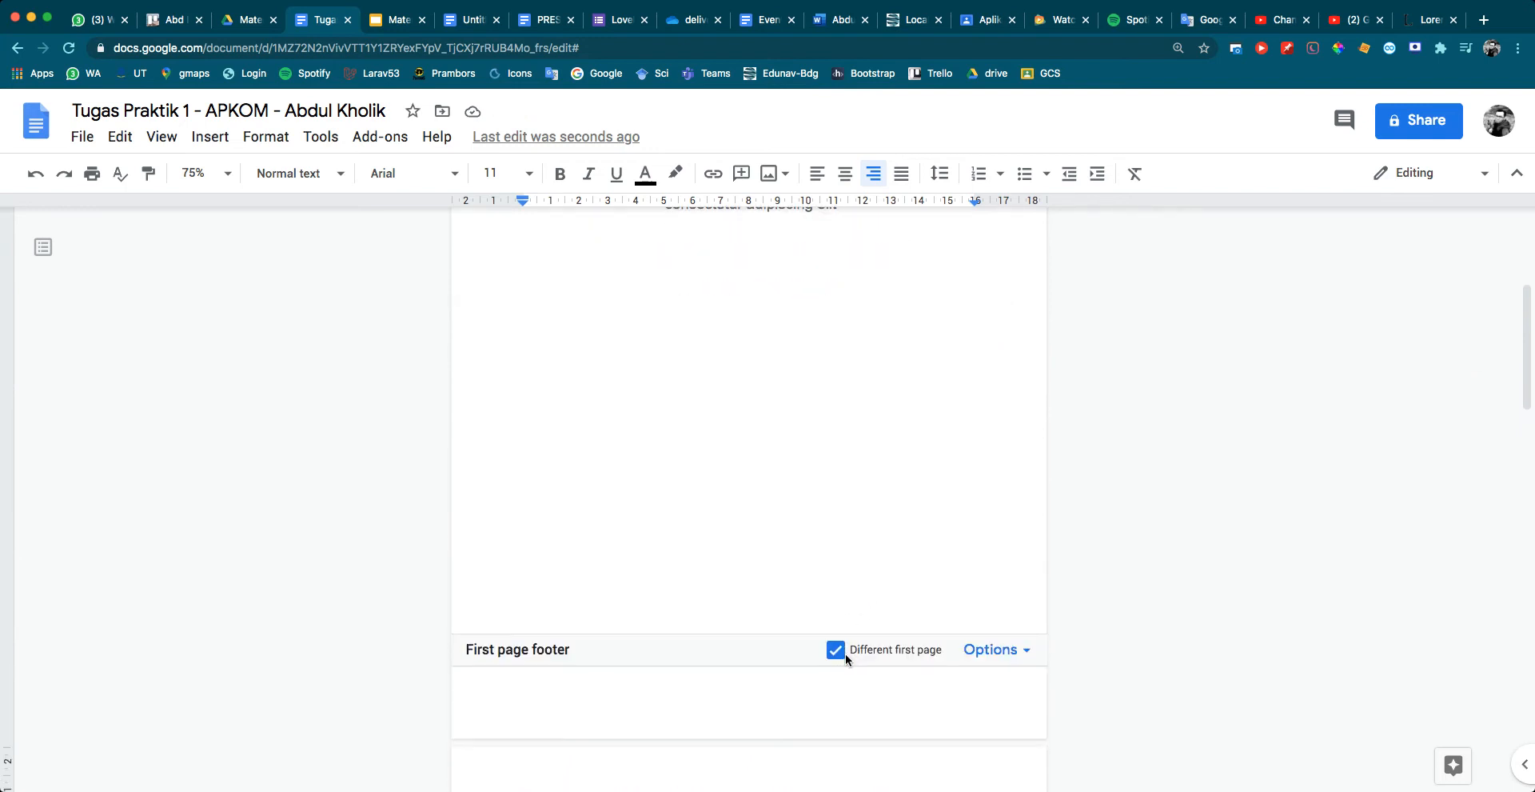
scroll(843, 652, "down", 12)
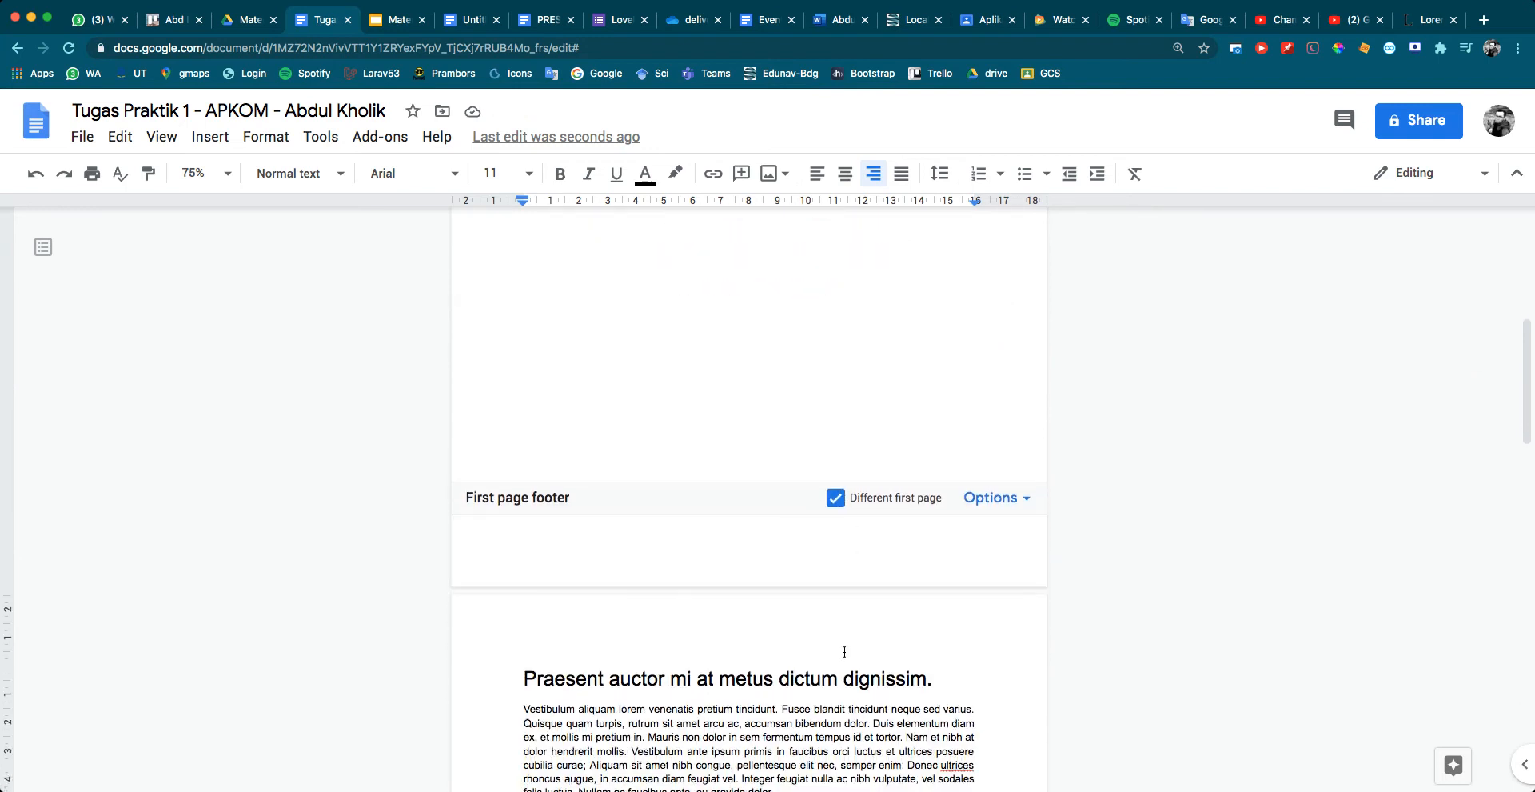
scroll(974, 639, "down", 3)
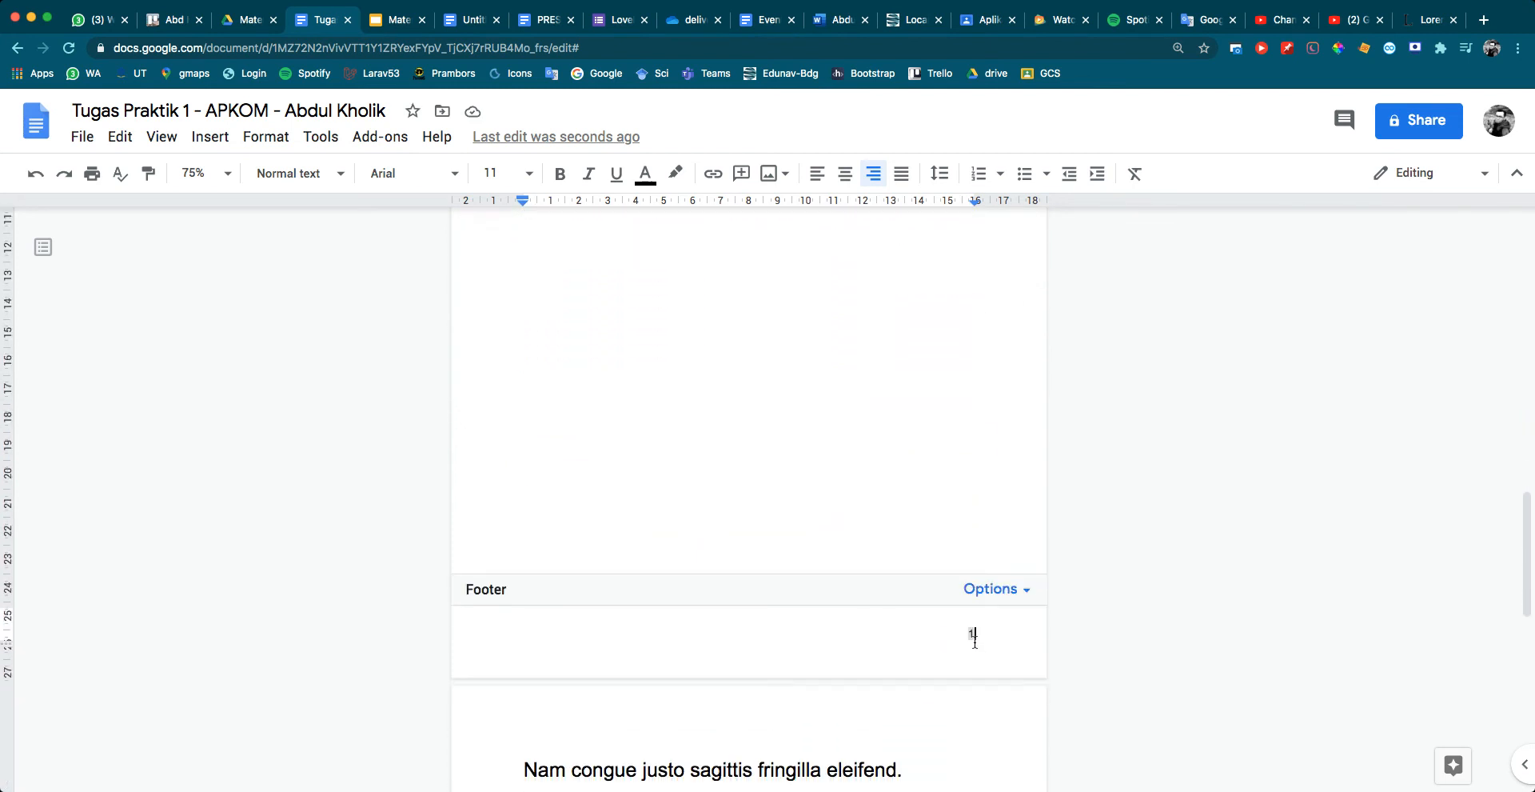
scroll(962, 643, "down", 15)
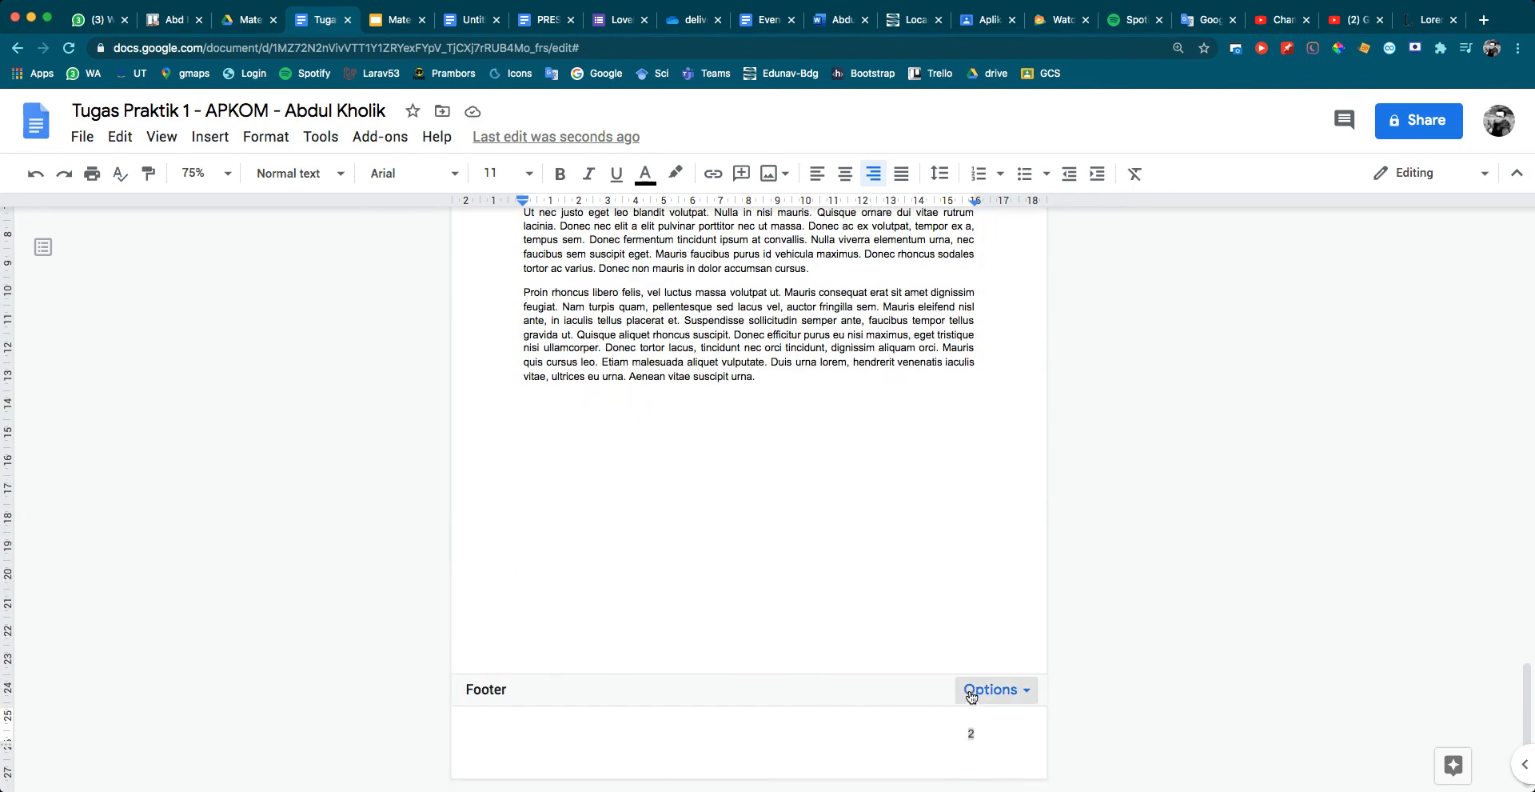
left_click(978, 697)
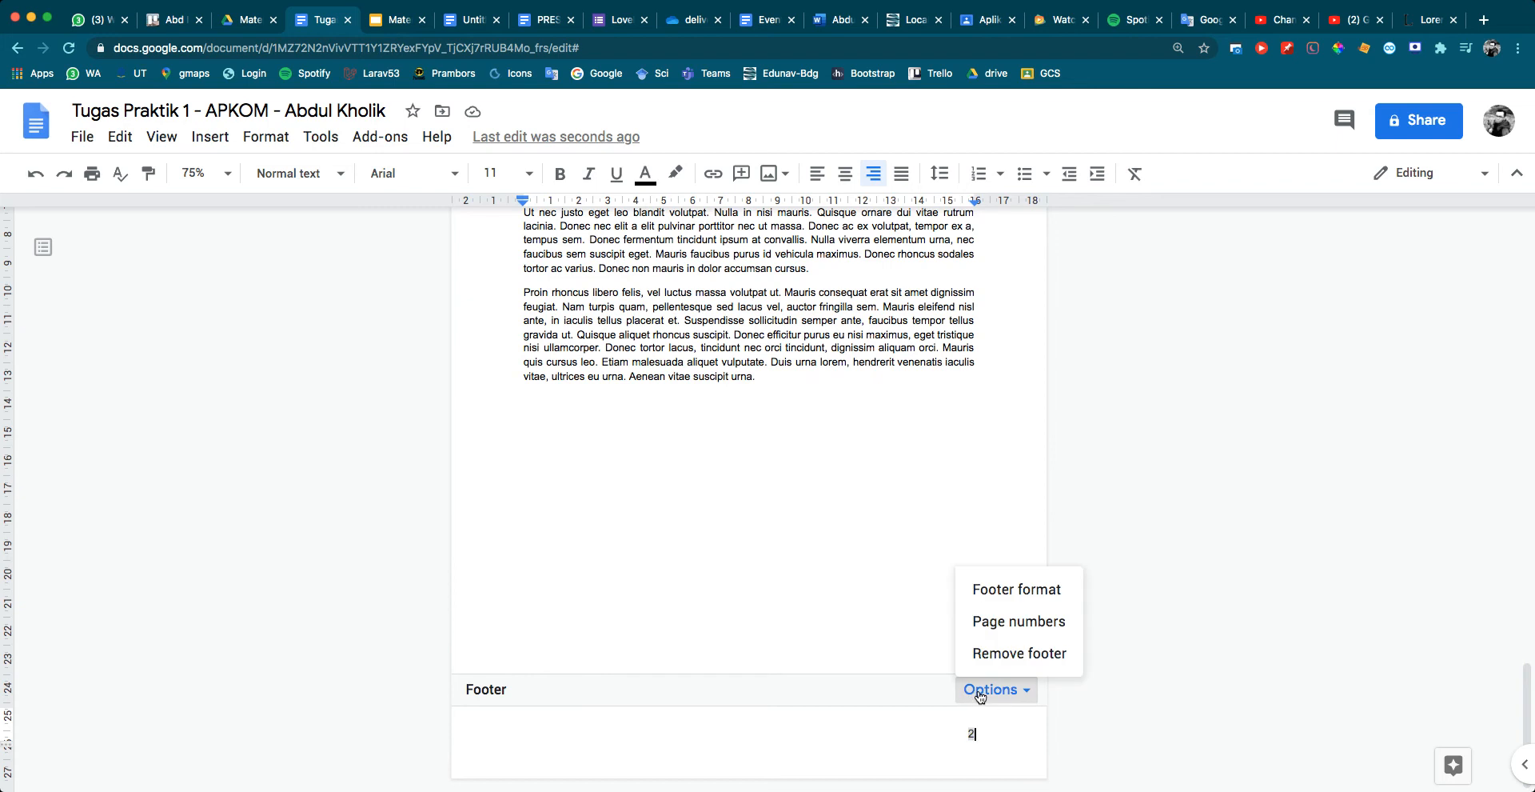
left_click(983, 623)
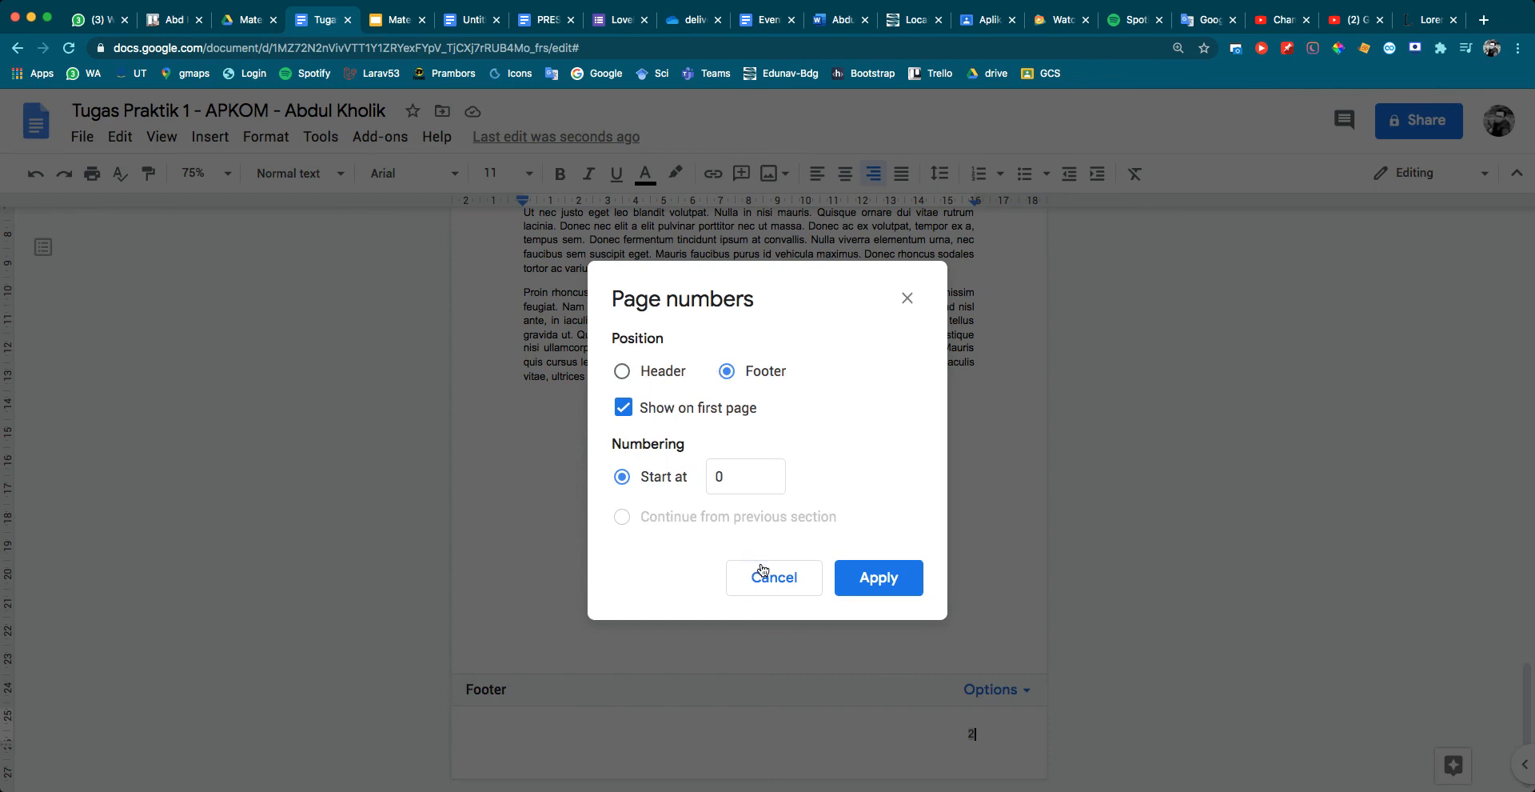
left_click(724, 465)
left_click(763, 575)
Review the page numbering from the title page through the end of the second page
scroll(763, 574, "up", 8)
scroll(763, 574, "up", 15)
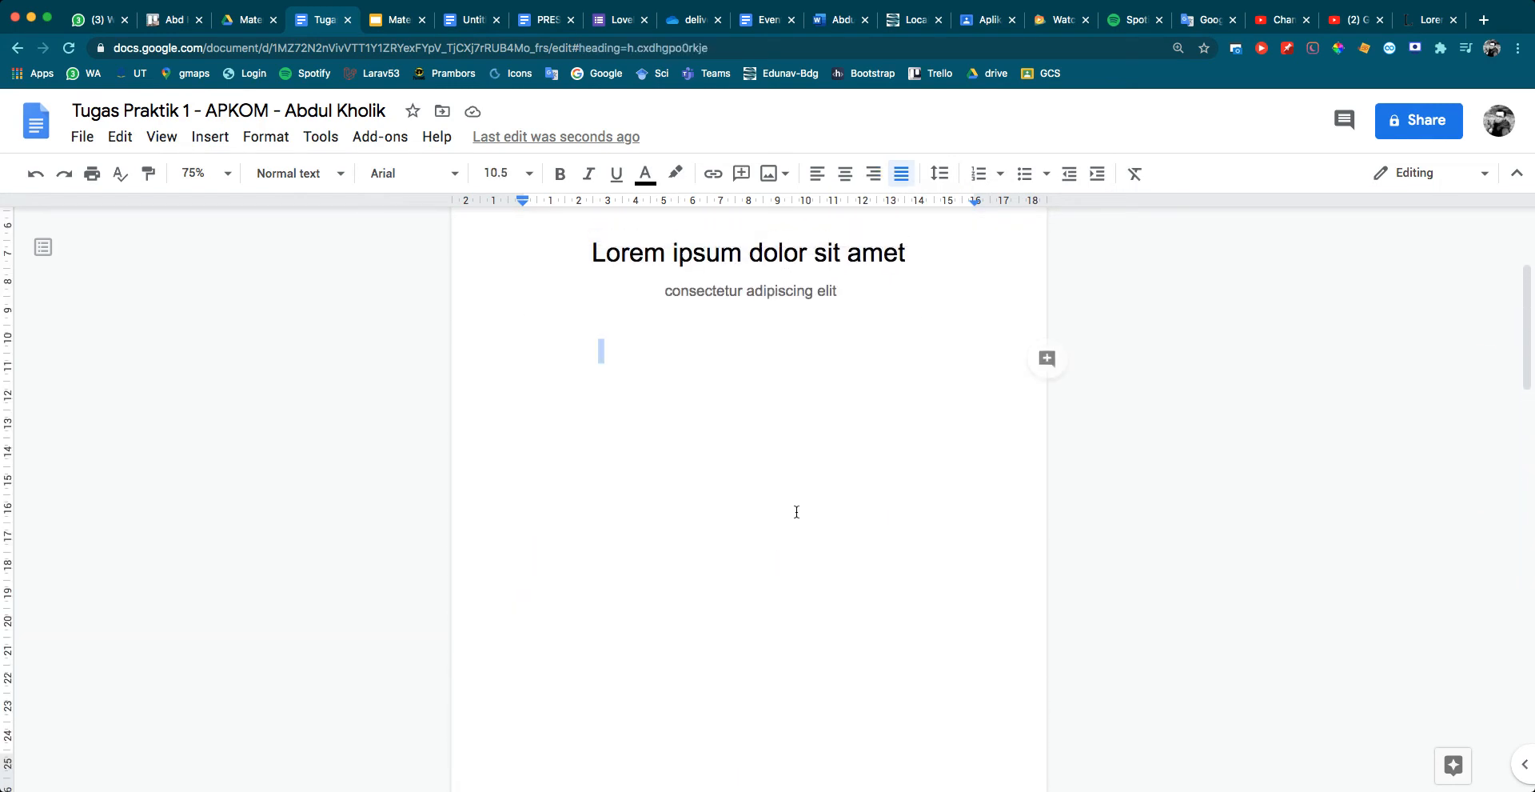
scroll(796, 512, "down", 10)
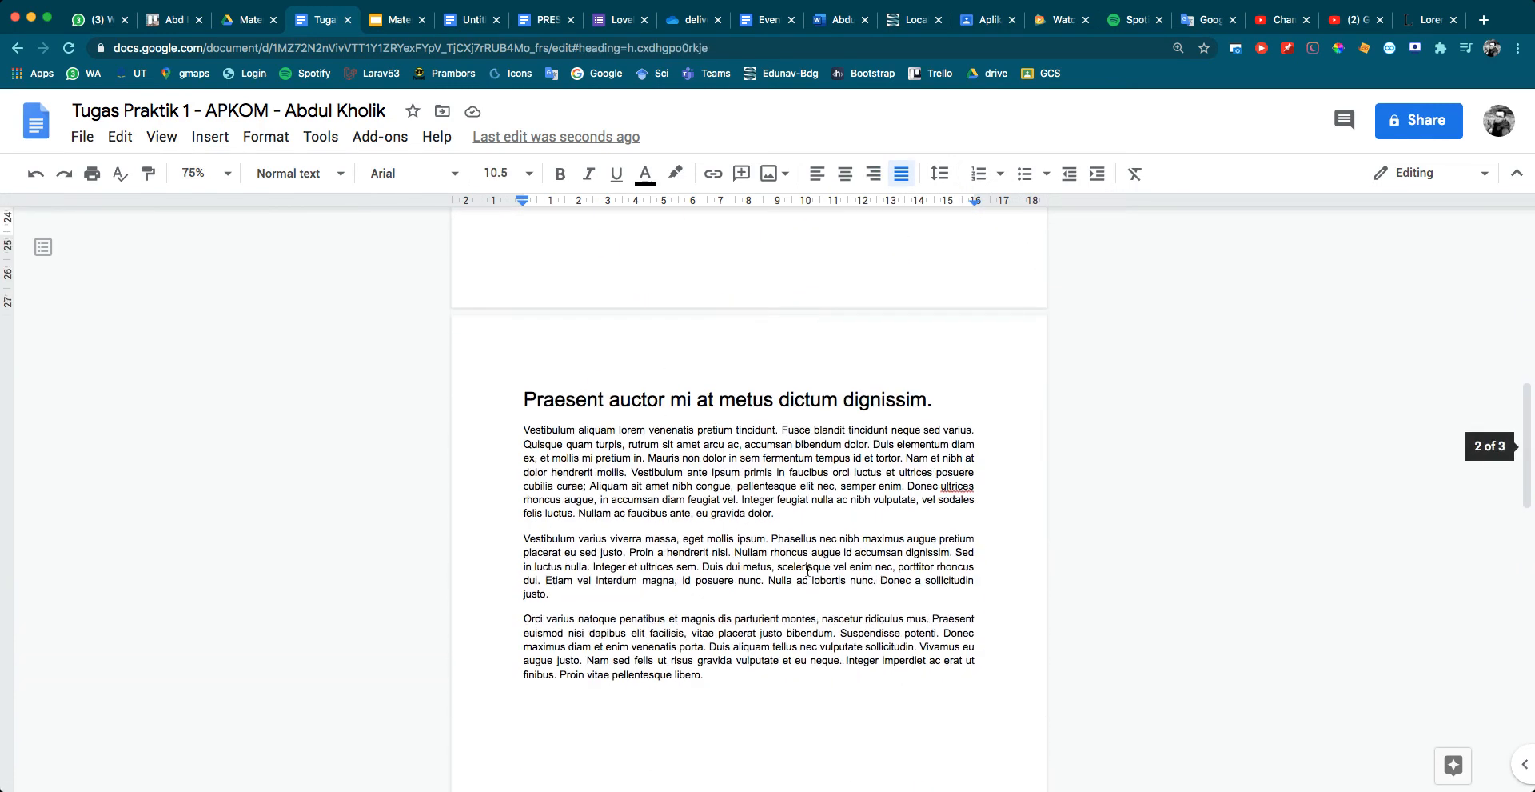
scroll(800, 534, "down", 6)
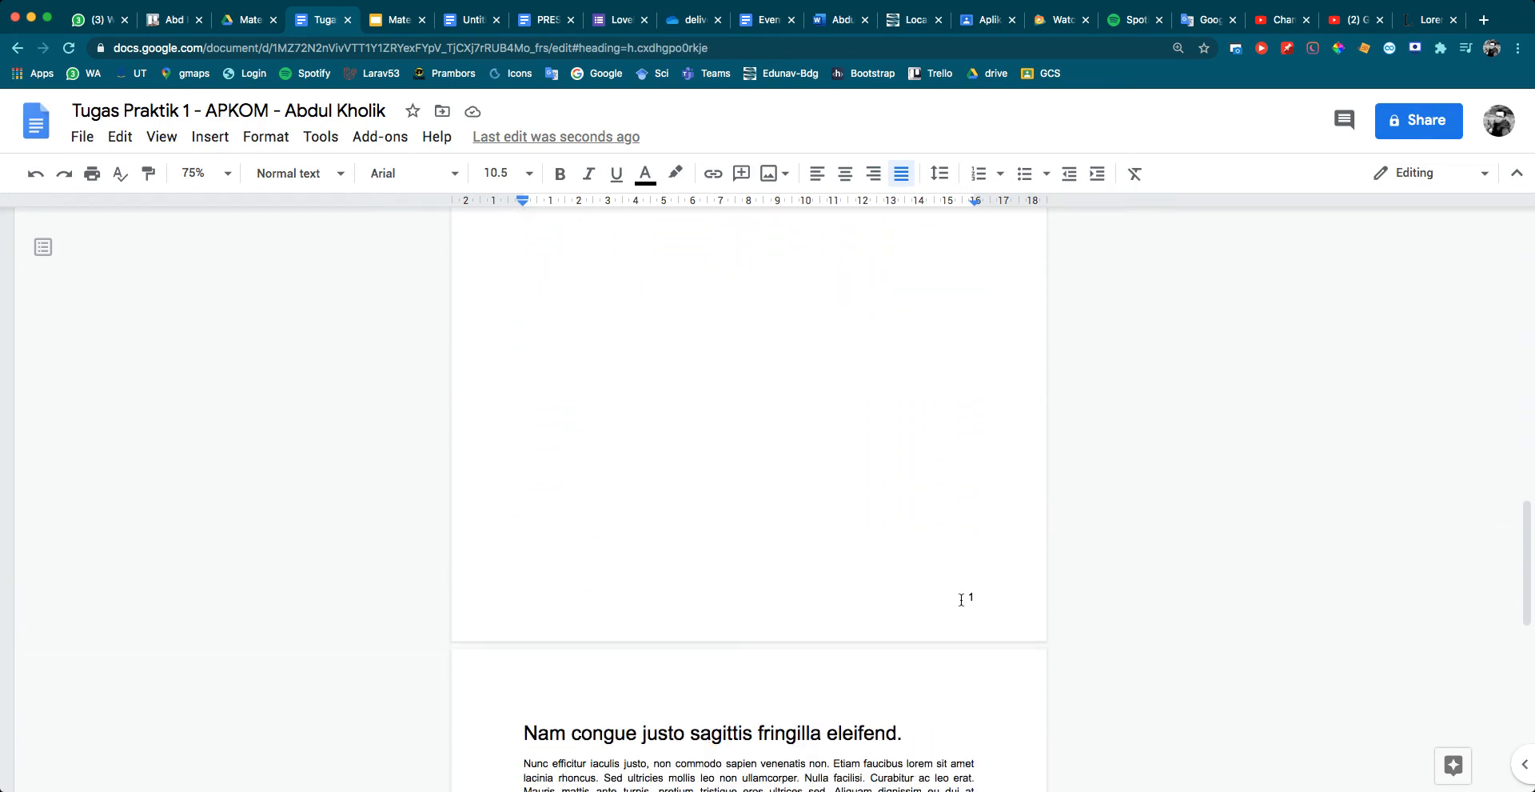
scroll(956, 591, "up", 15)
scroll(946, 579, "down", 10)
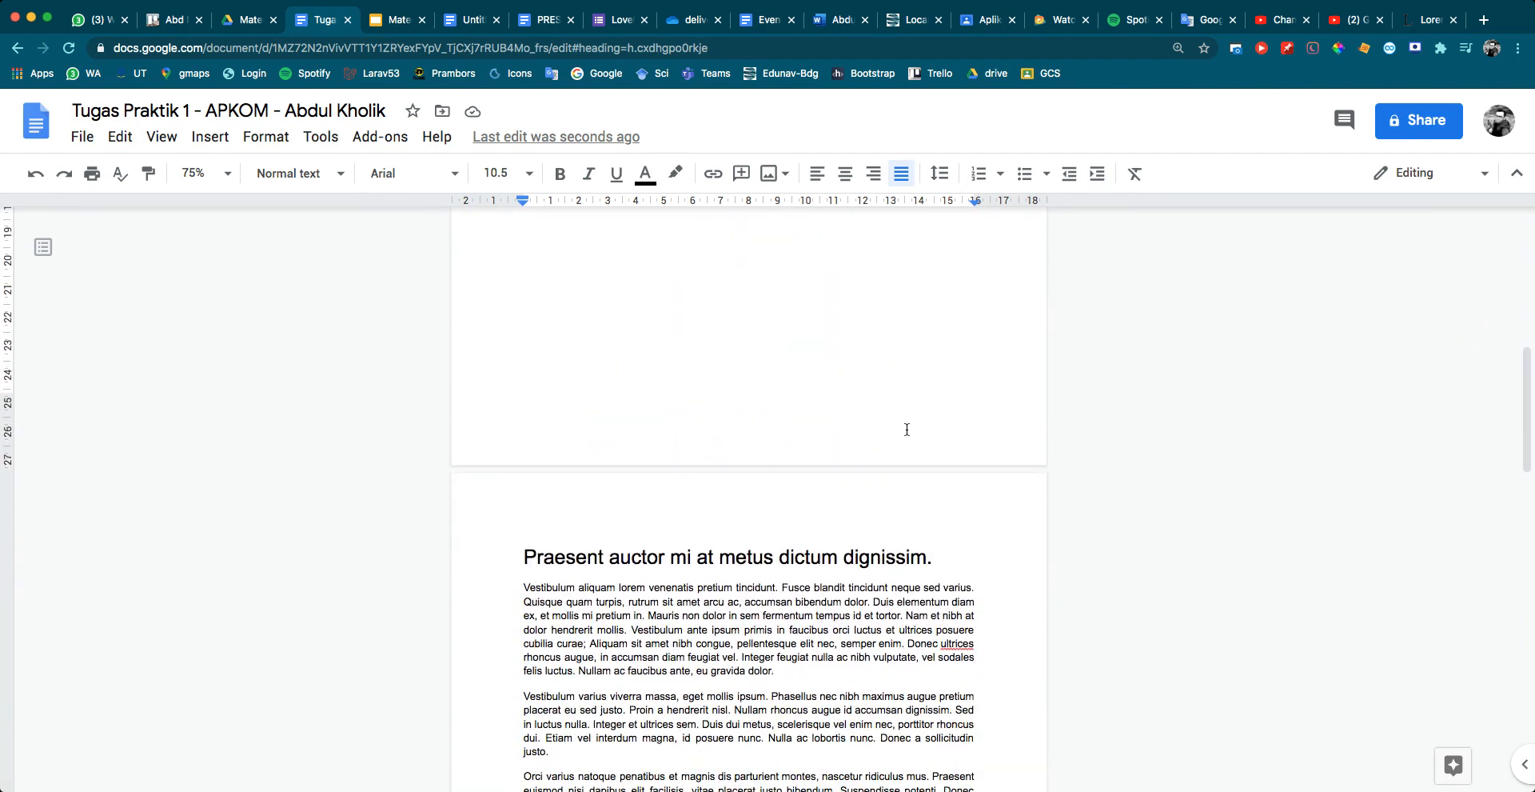
View the footer options of the first page and of the second page without choosing any
double_click(907, 429)
left_click(996, 376)
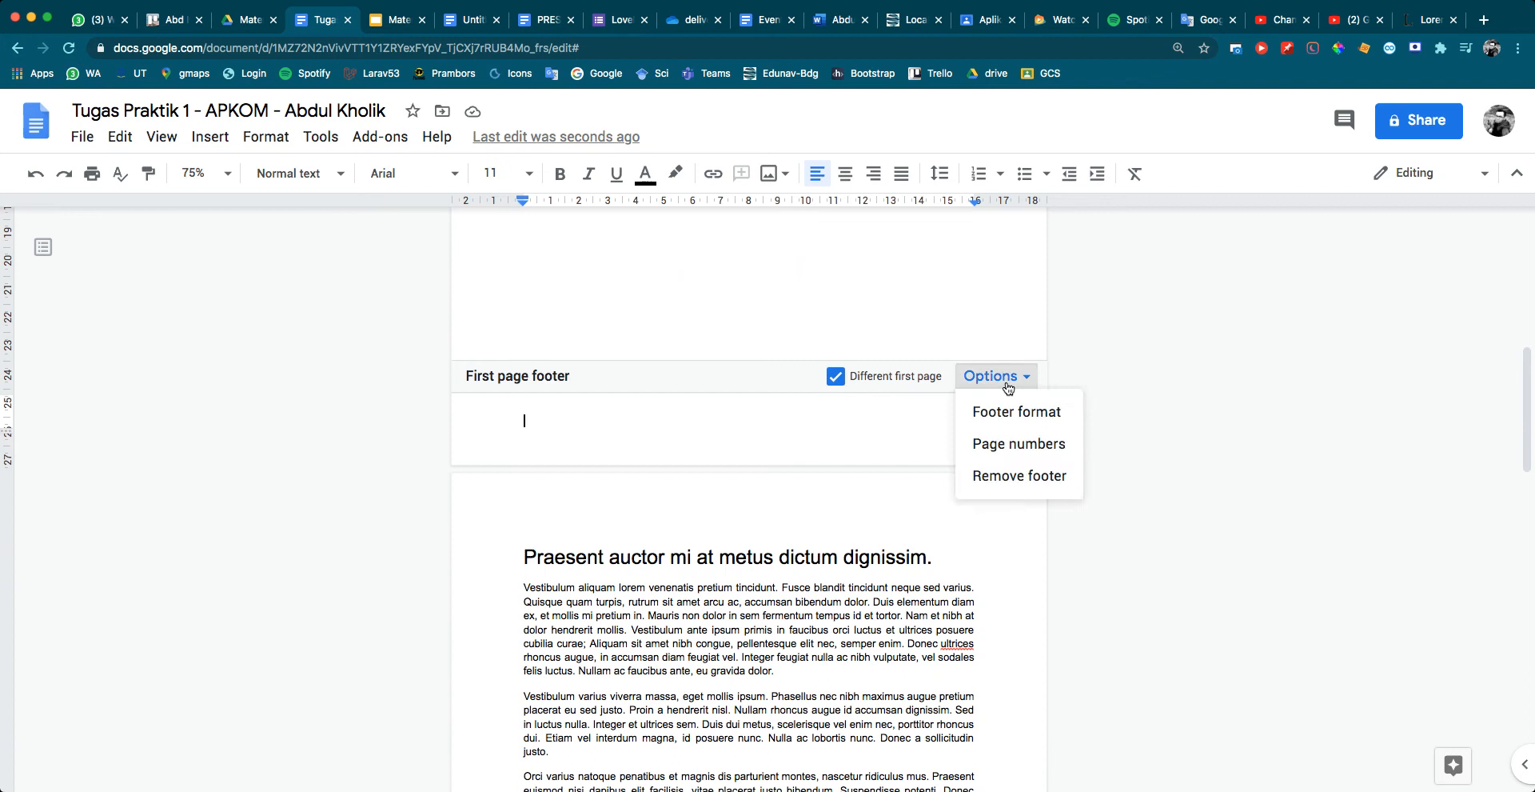
left_click(826, 679)
scroll(878, 672, "down", 15)
left_click(961, 331)
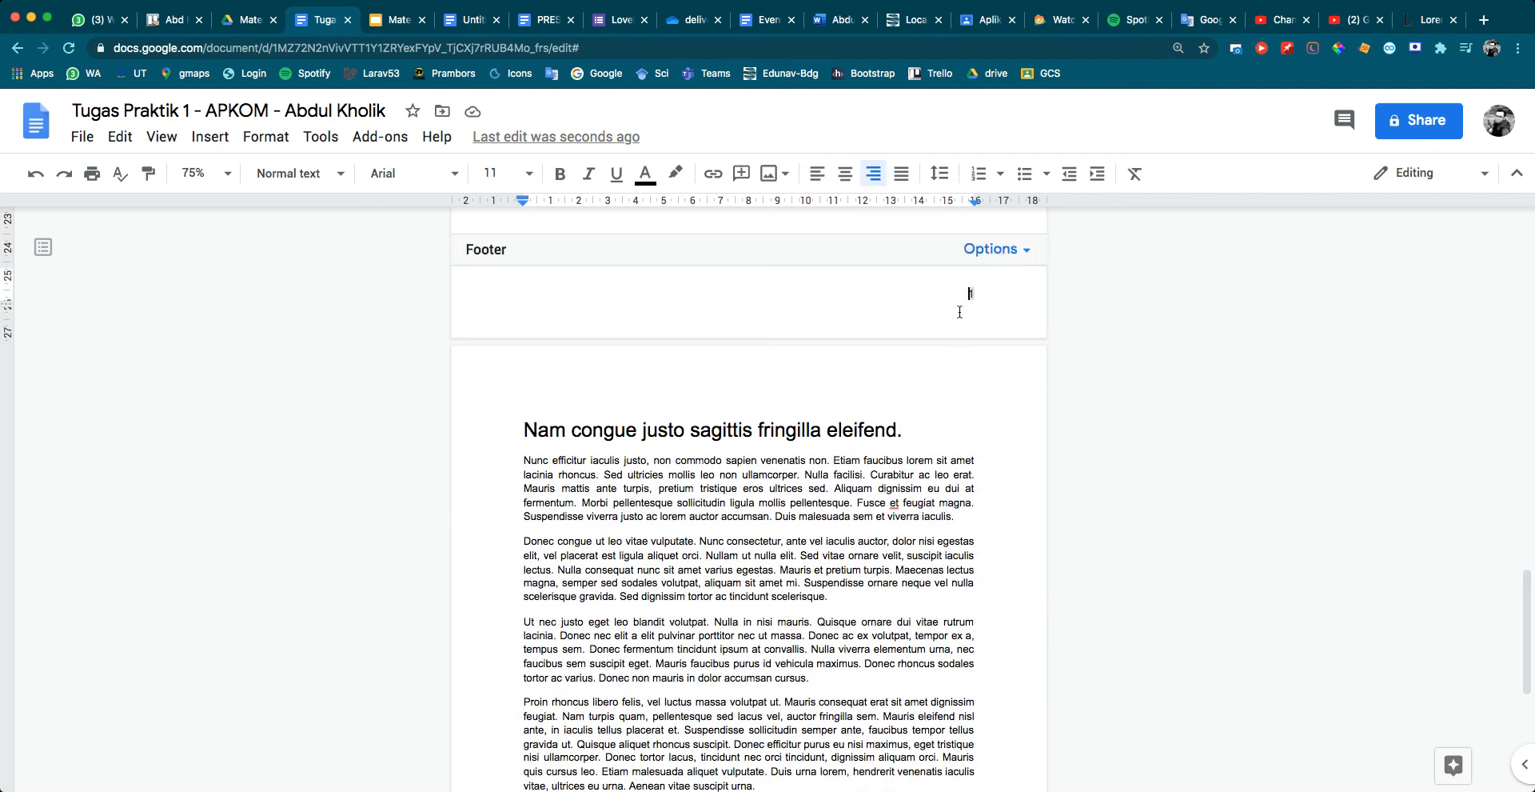
left_click(995, 248)
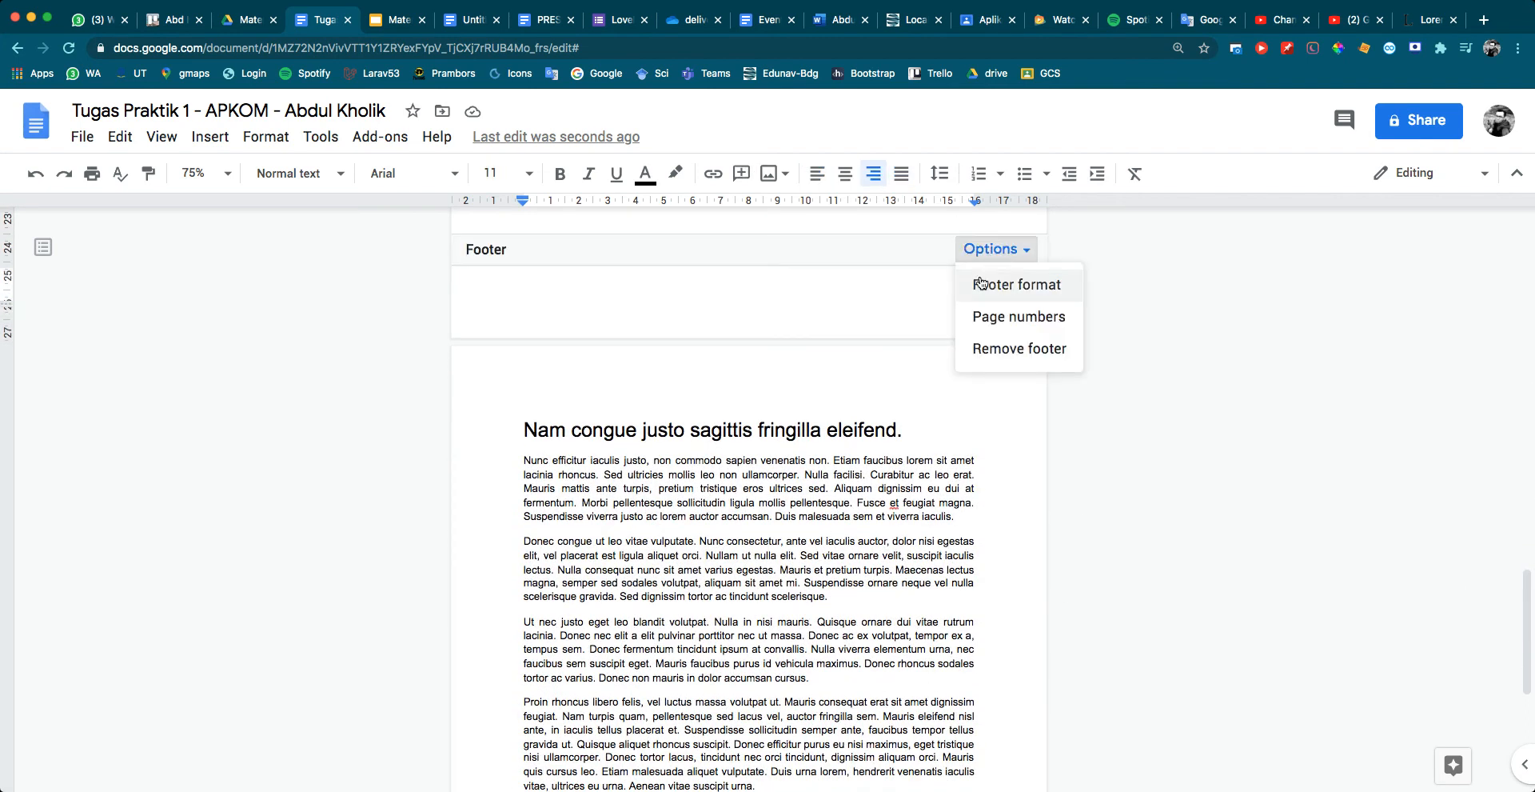
left_click(876, 308)
scroll(832, 296, "up", 2)
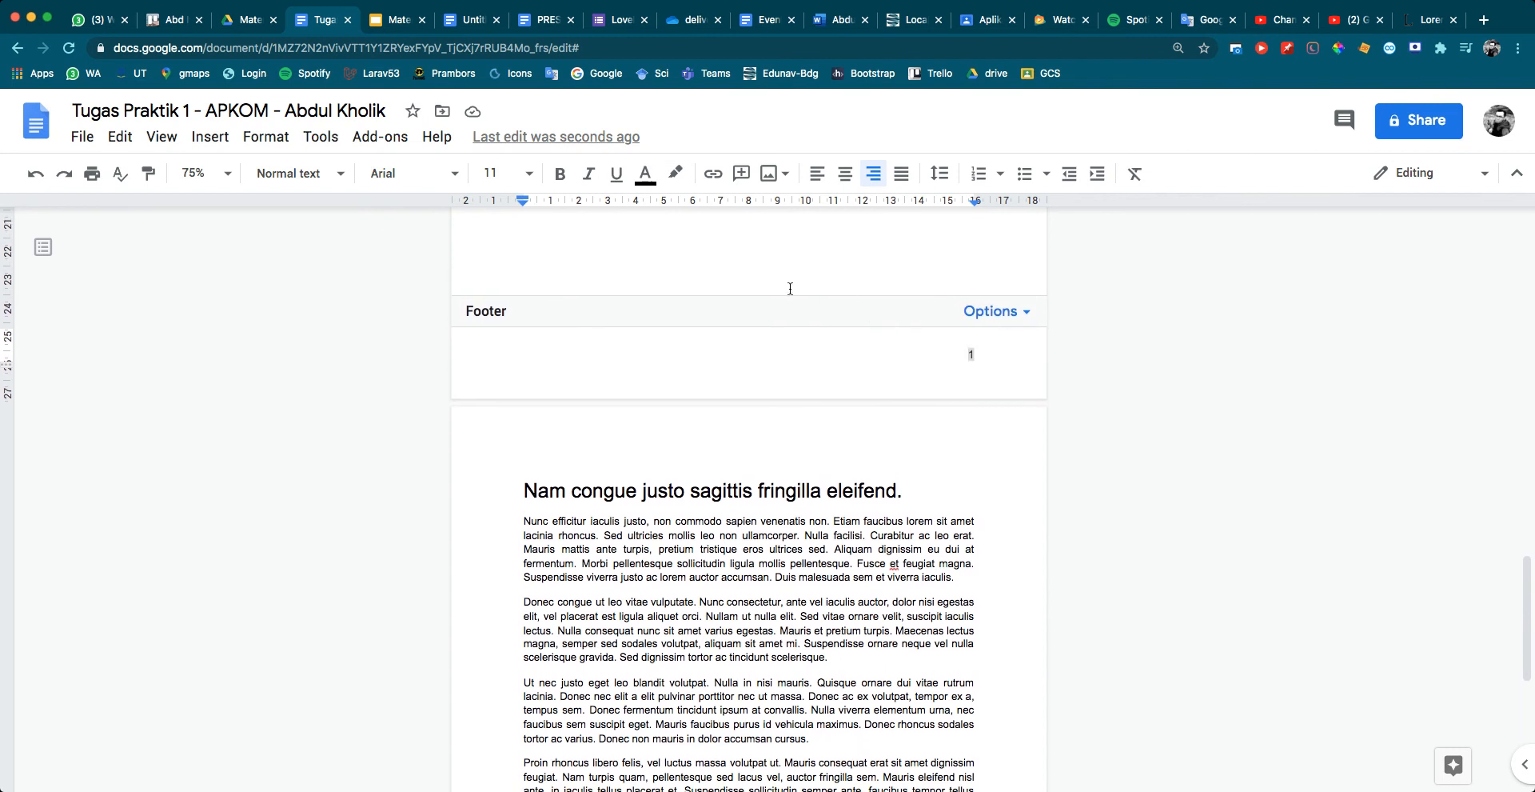
Add a "DAFTAR ISI" line followed by a blank line above the heading "Praesent auctor mi at metus dictum dignissim."
scroll(790, 288, "up", 6)
scroll(791, 288, "up", 5)
left_click(789, 360)
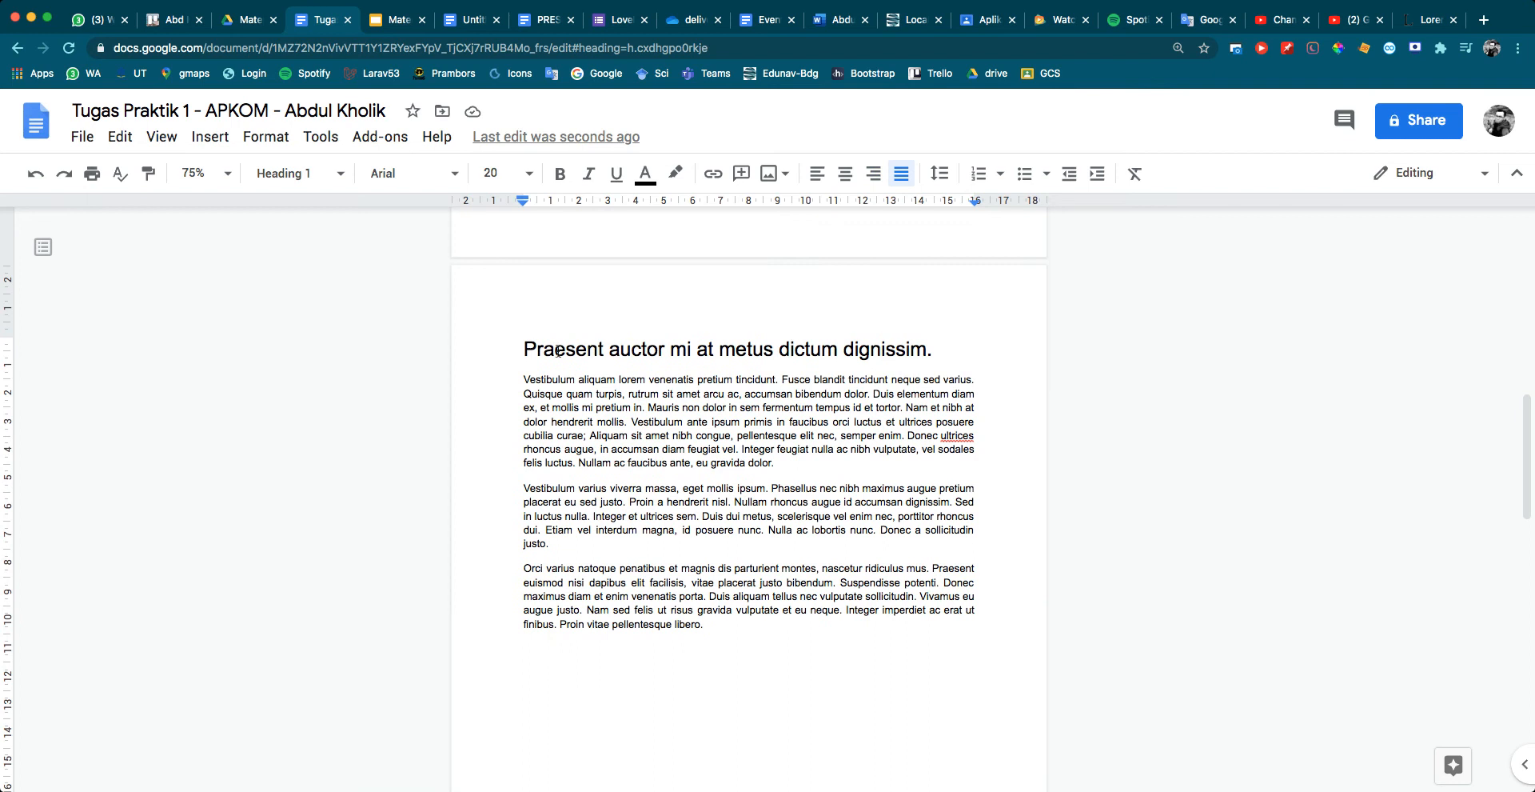
type("DAFTAR")
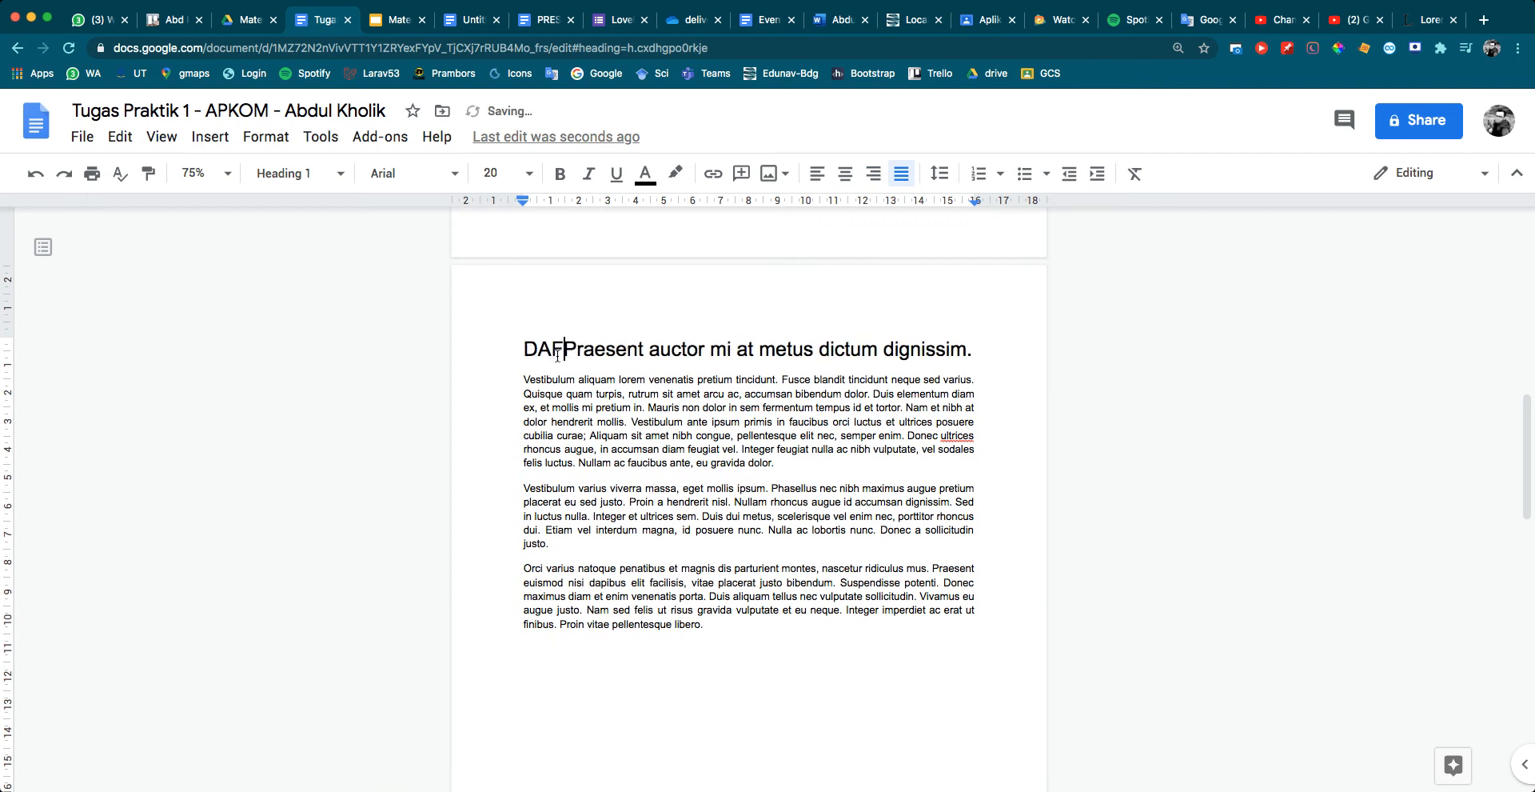
key("BackSpace")
key("BackSpace")
key("BackSpace")
key("BackSpace")
key("BackSpace")
key("BackSpace")
key("BackSpace")
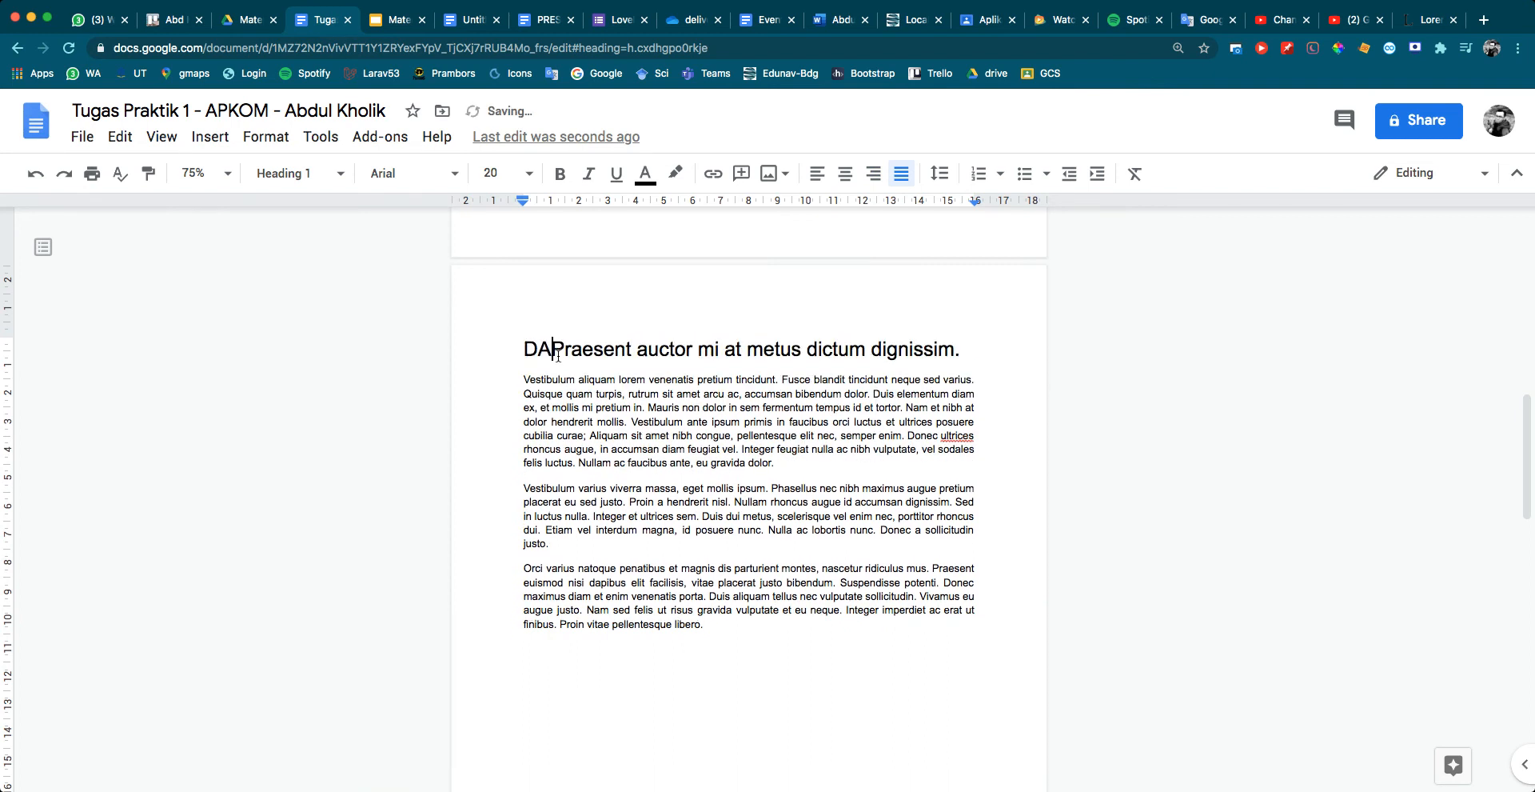
type("DAFTAR ISI")
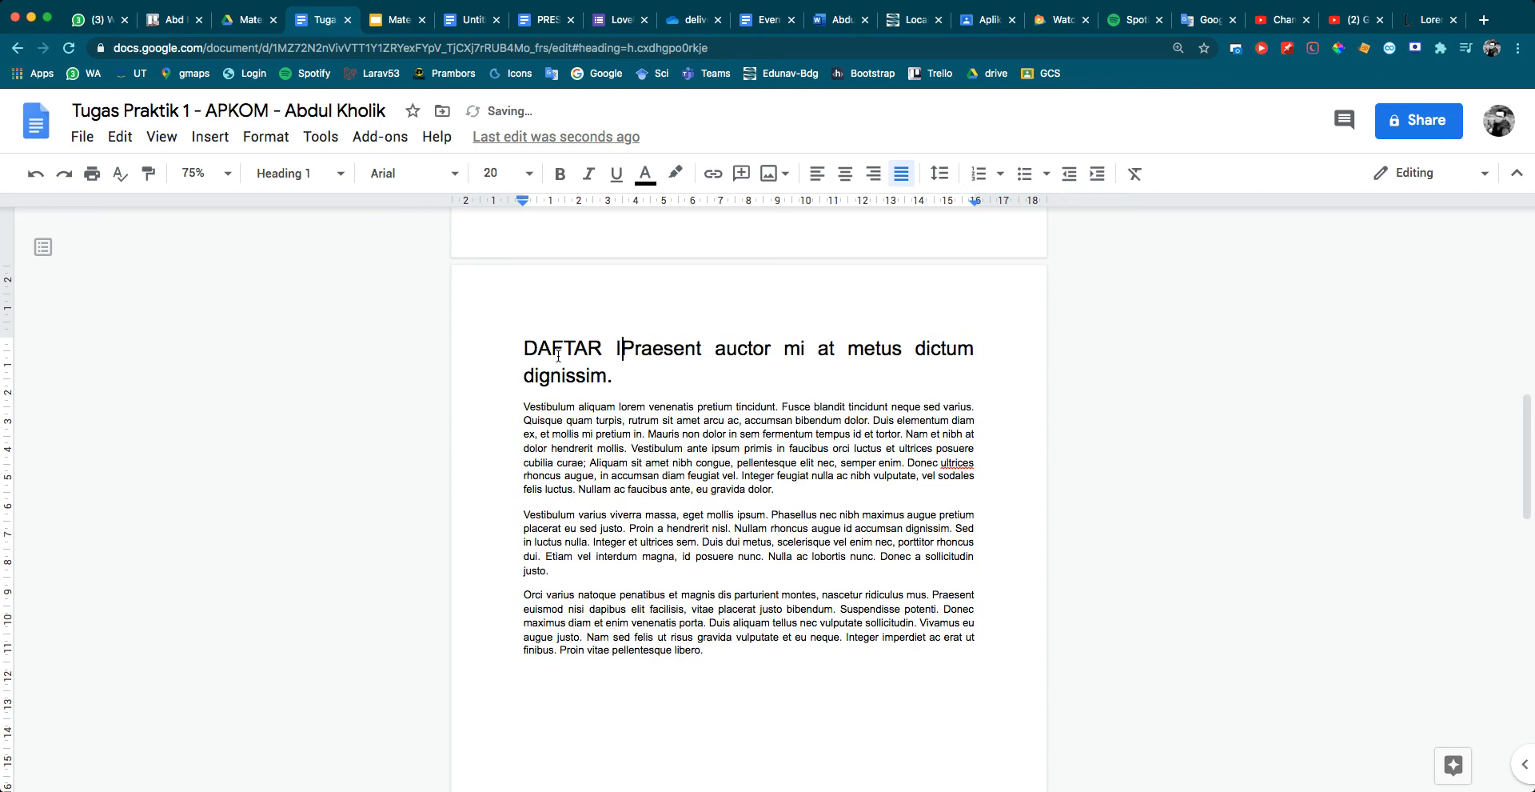
key("Return")
key("Return")
left_click(568, 411)
Show the document outline and visit the title, both Lorem Ipsum headings and "DAFTAR ISI" through it
scroll(567, 412, "down", 1)
left_click(44, 249)
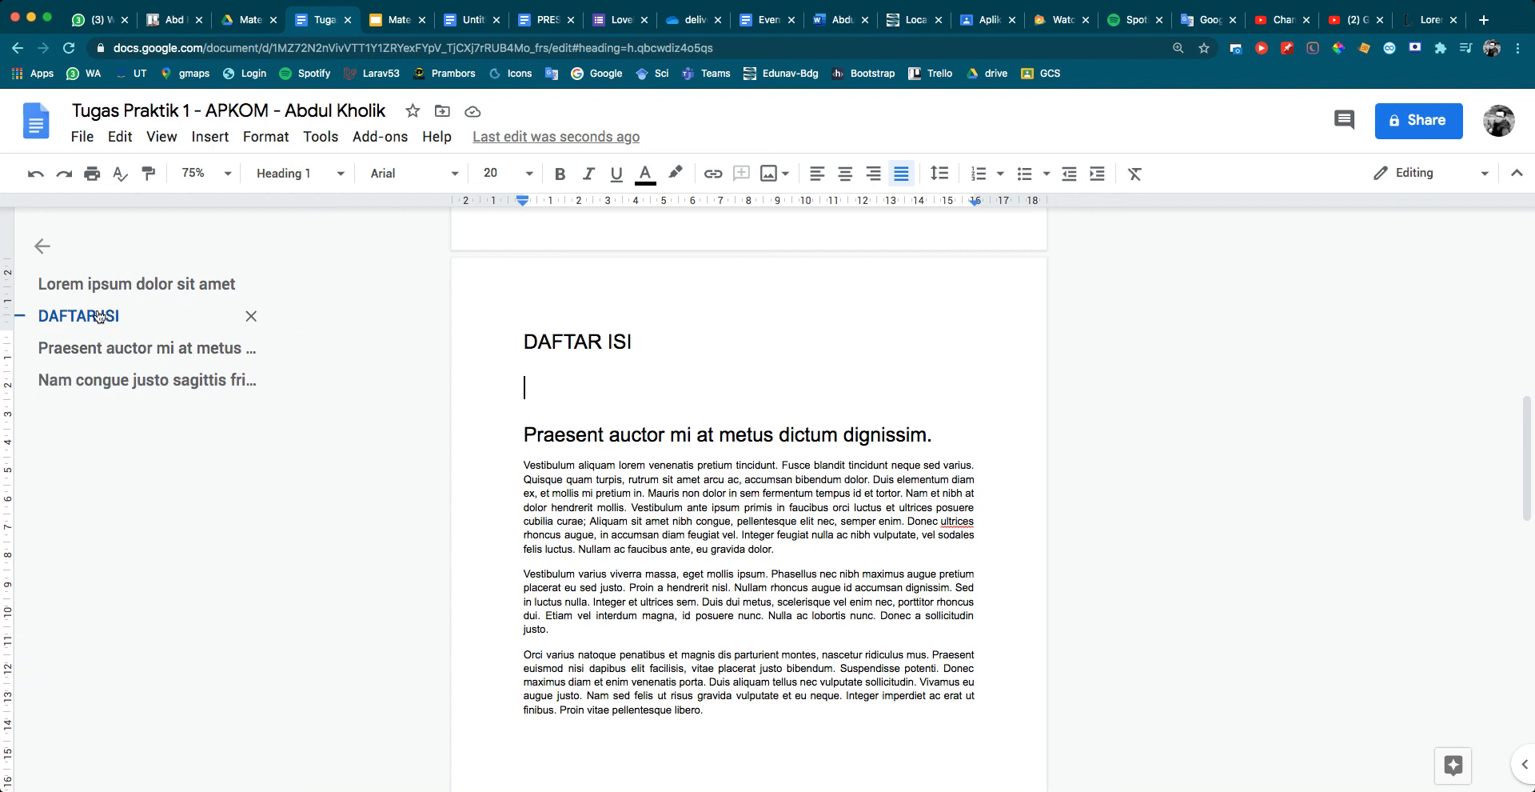
left_click(99, 286)
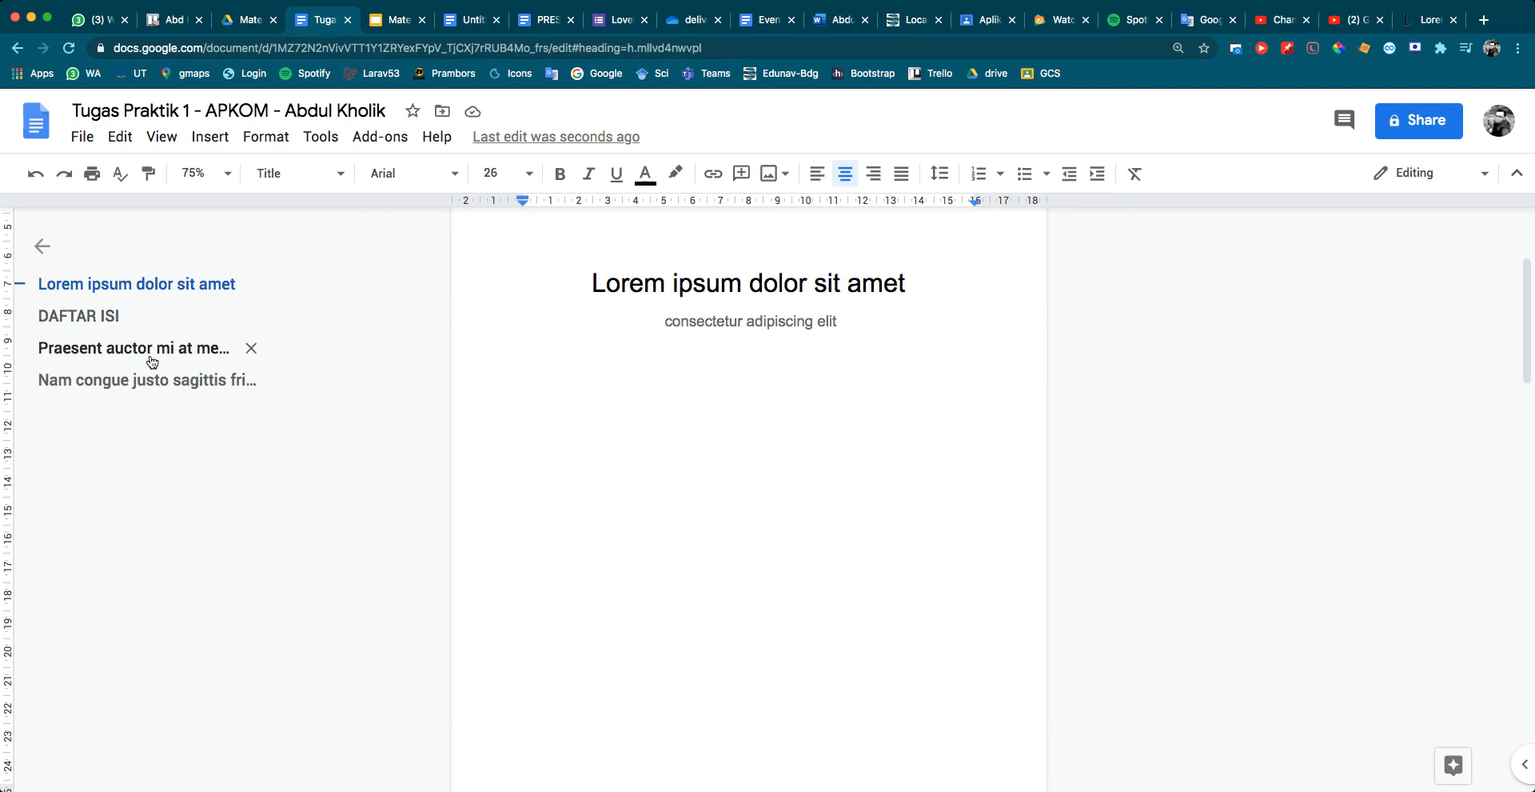
left_click(180, 359)
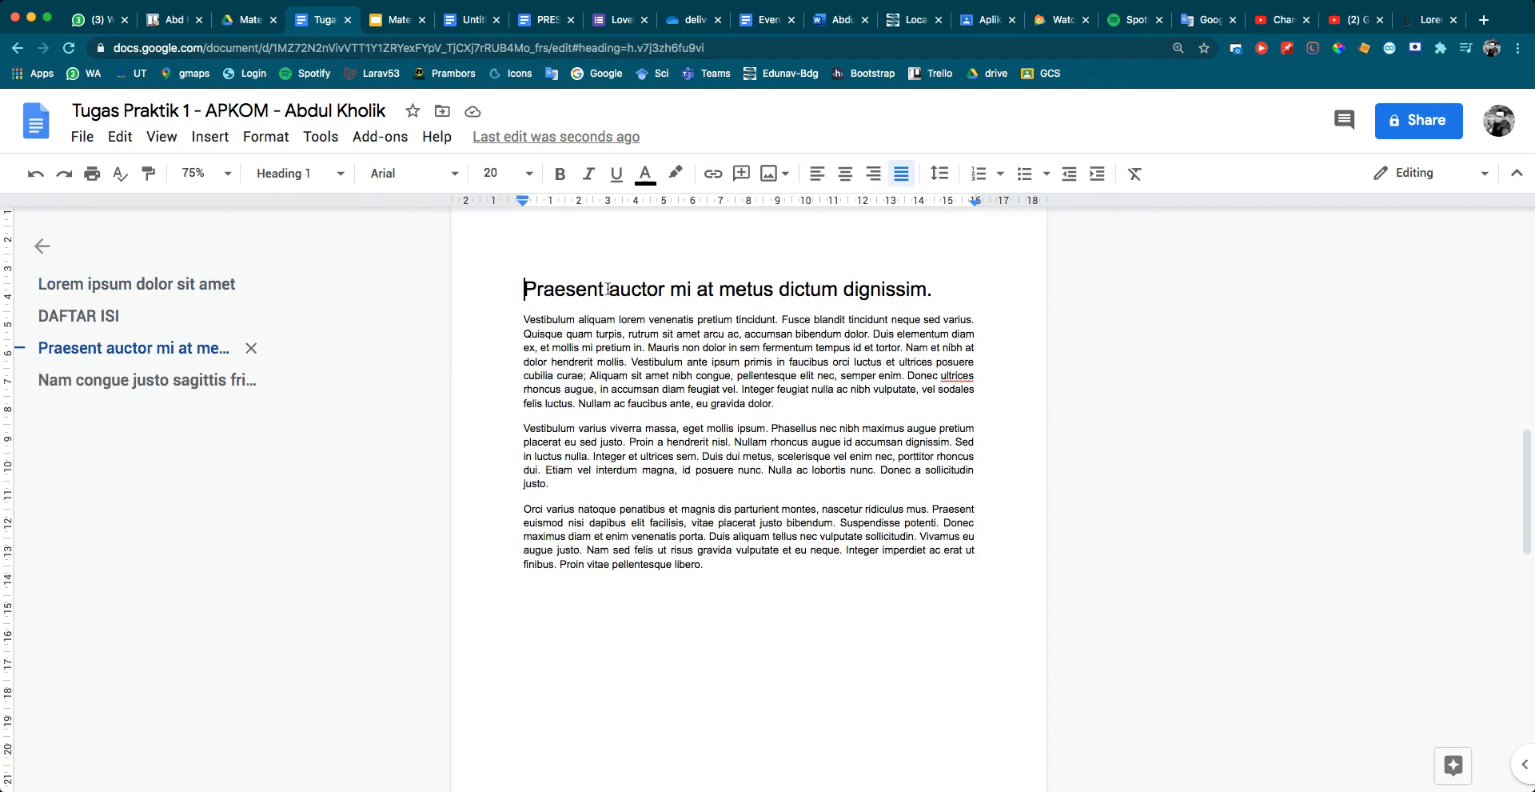
left_click(164, 381)
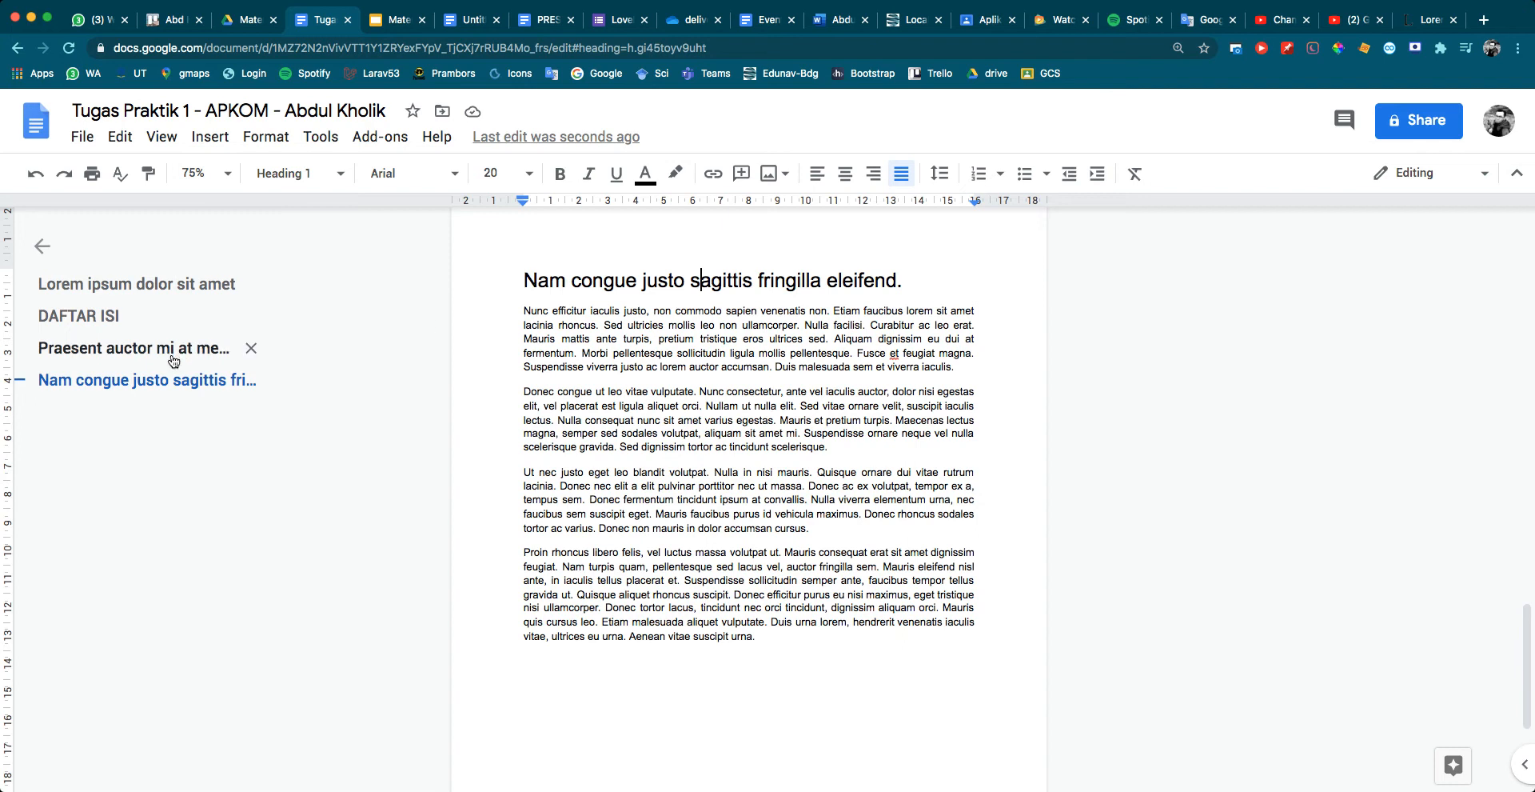
left_click(80, 316)
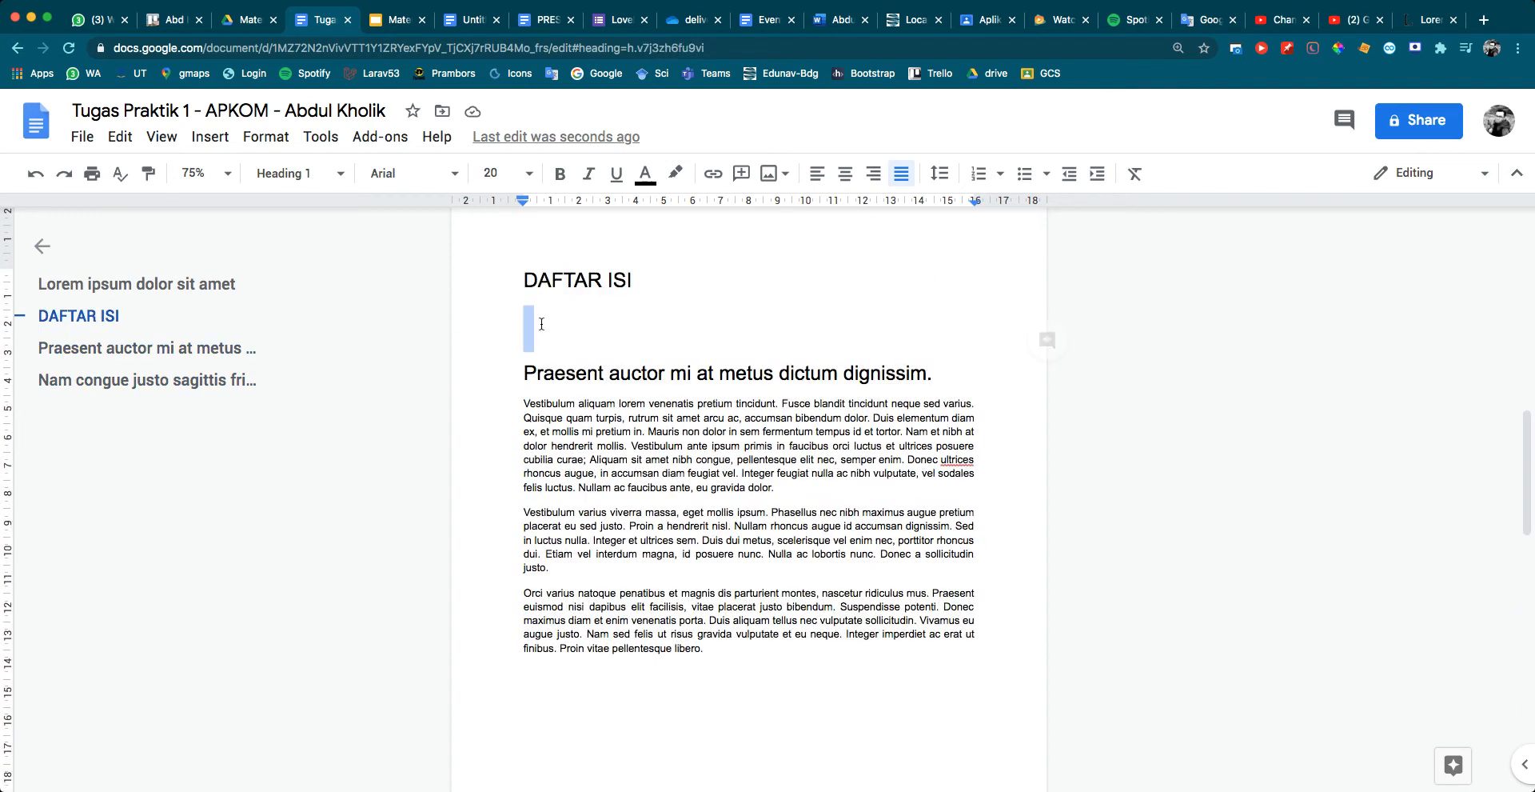
Insert a page break before the heading "Praesent auctor mi at metus dictum dignissim." so it starts on its own page
left_click(484, 354)
left_click(210, 137)
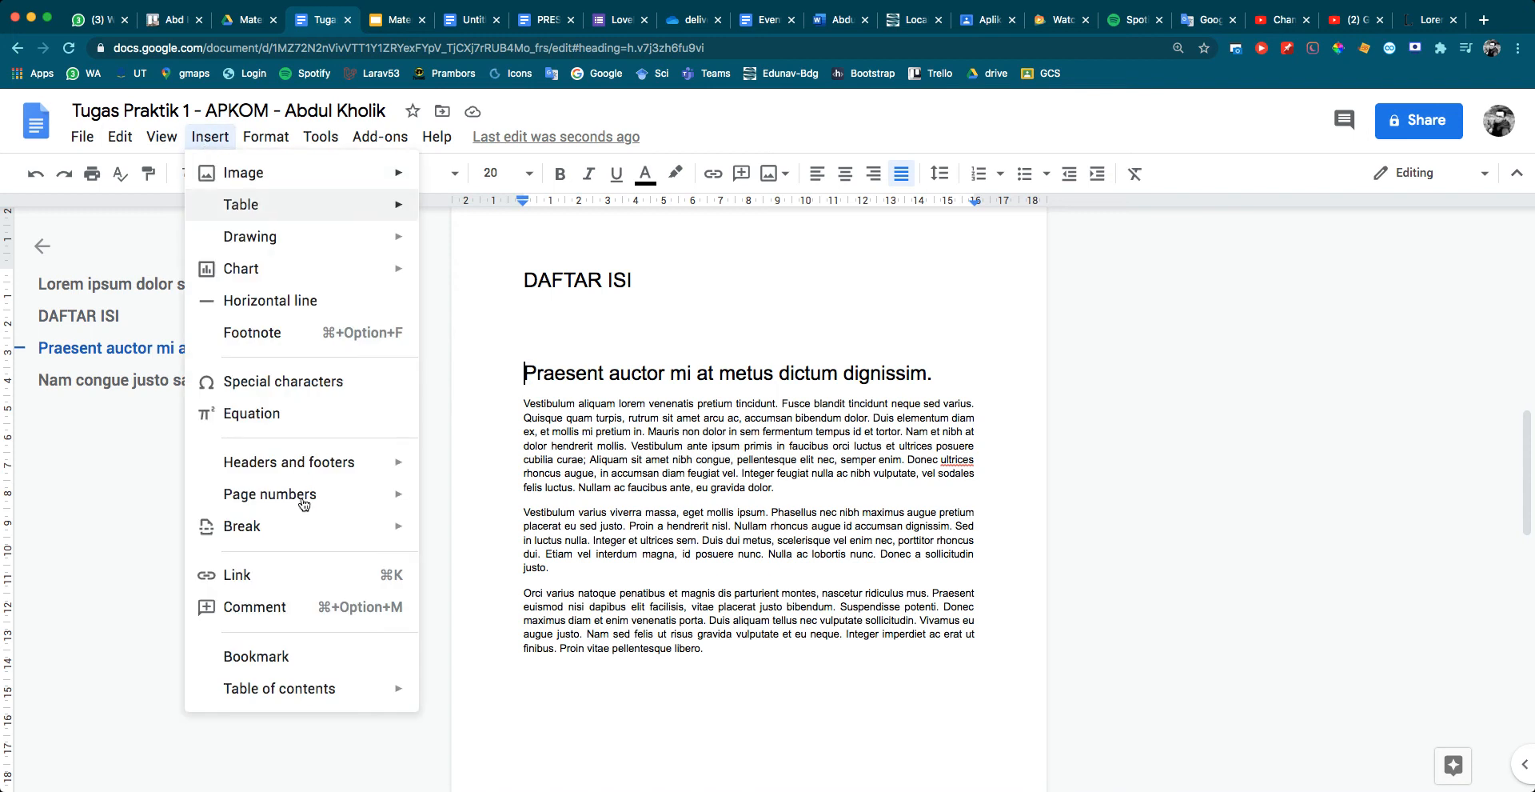
mouse_move(311, 528)
left_click(477, 534)
scroll(576, 368, "up", 8)
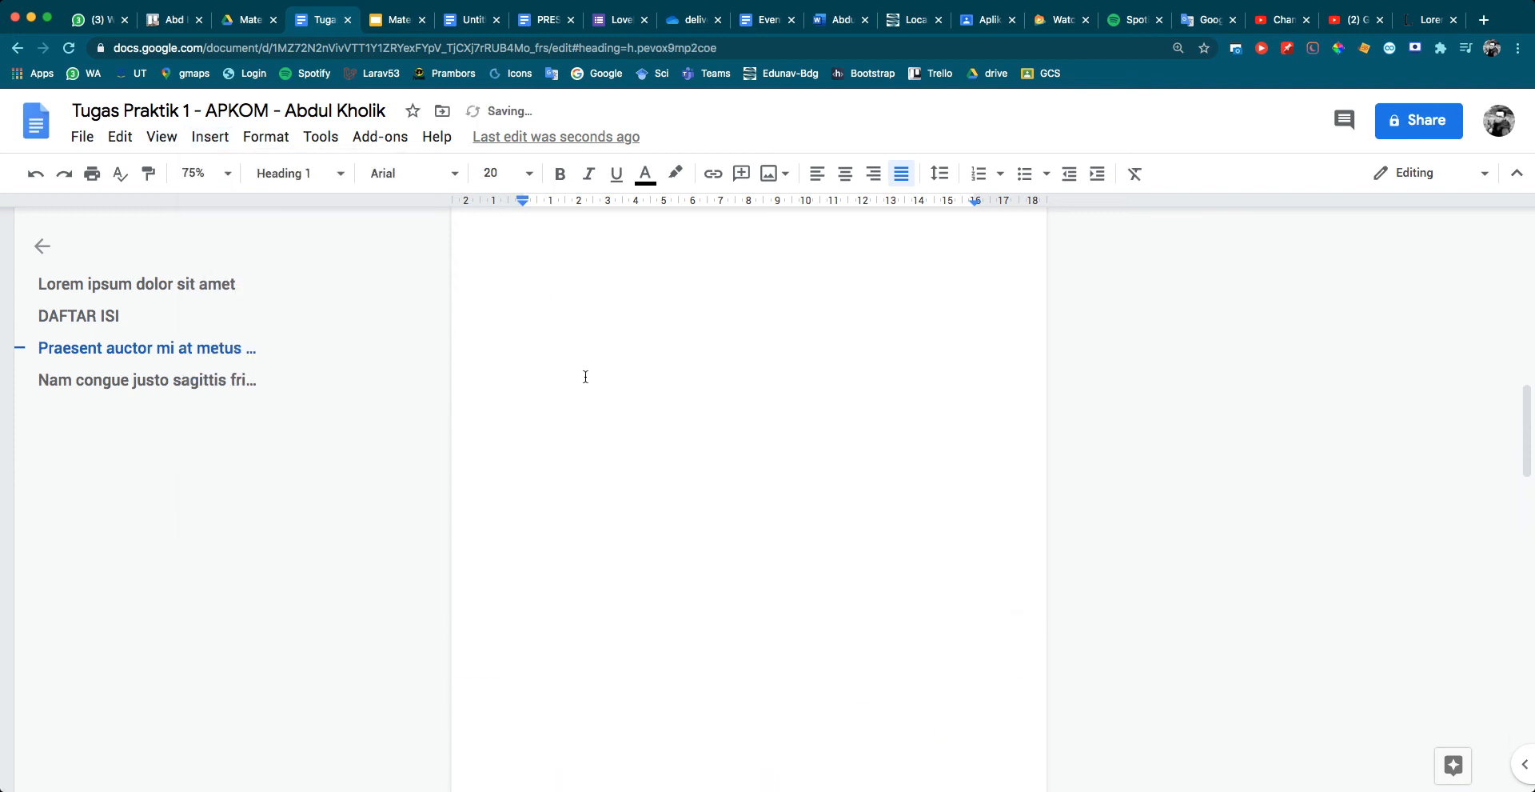
Insert a table of contents with page numbers on the blank line below the "DAFTAR ISI" heading
left_click_drag(655, 492, 576, 524)
left_click(575, 524)
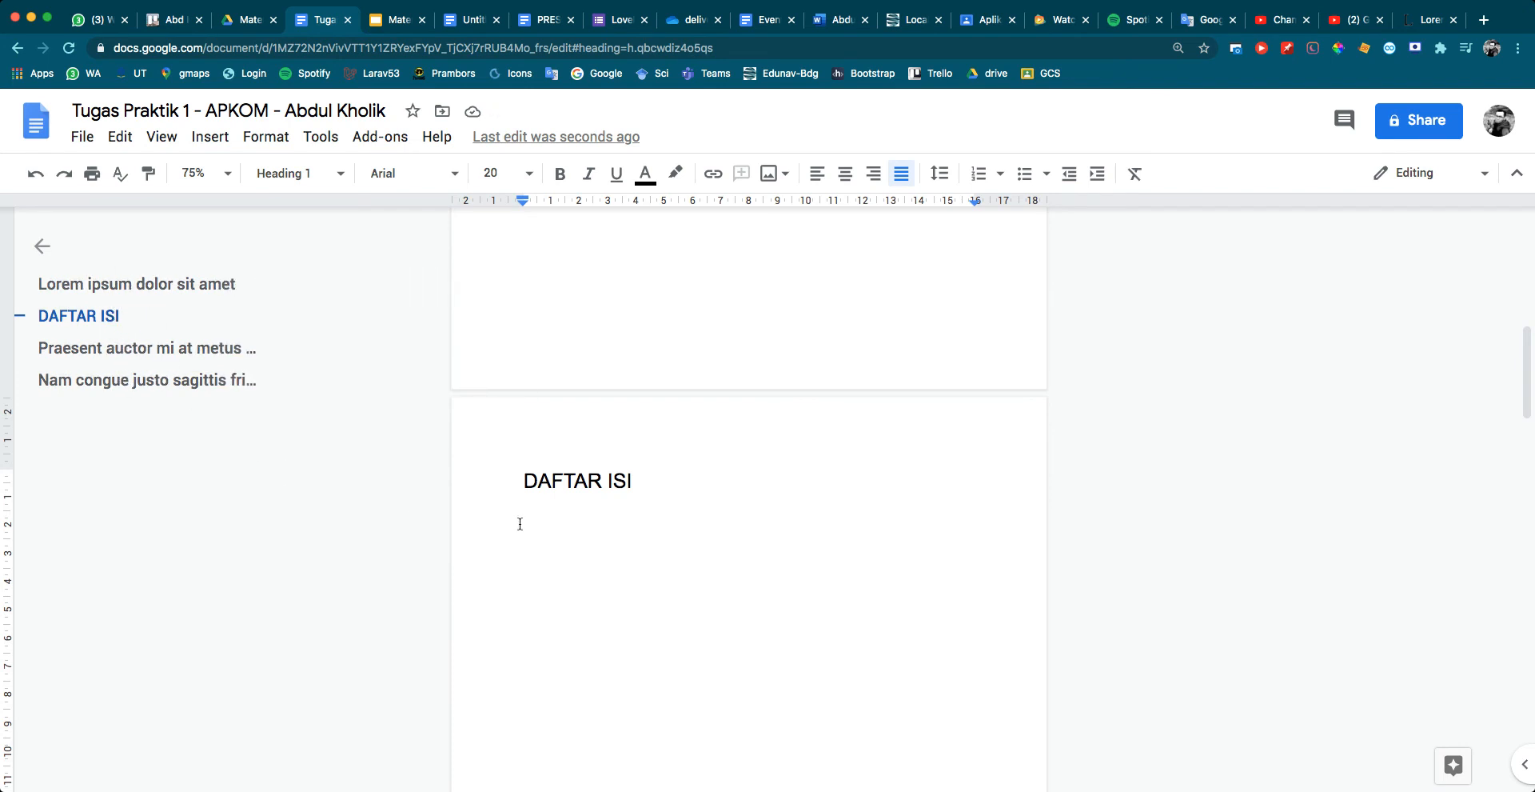
left_click(211, 138)
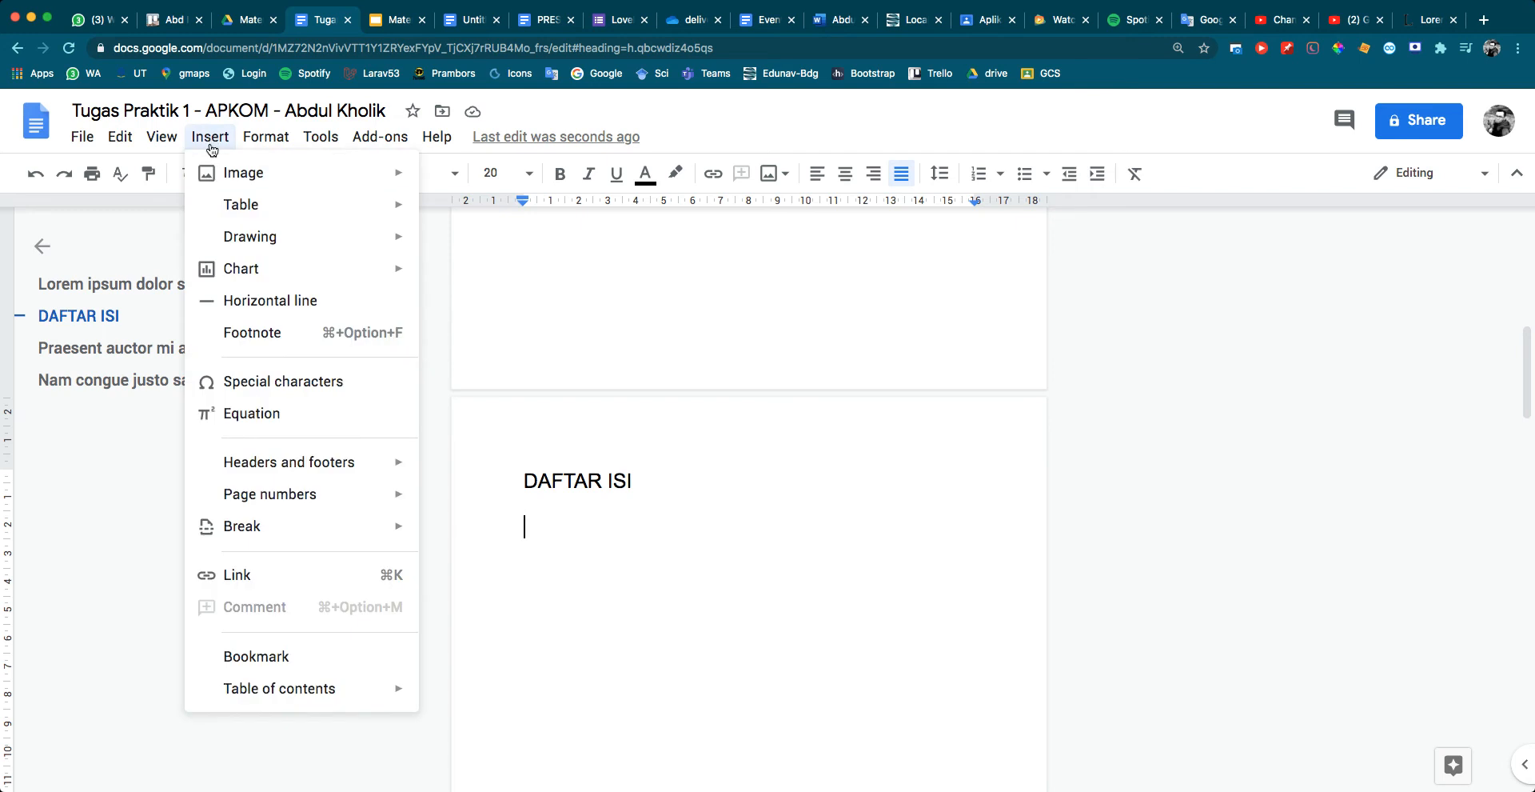
mouse_move(265, 137)
mouse_move(212, 143)
mouse_move(305, 689)
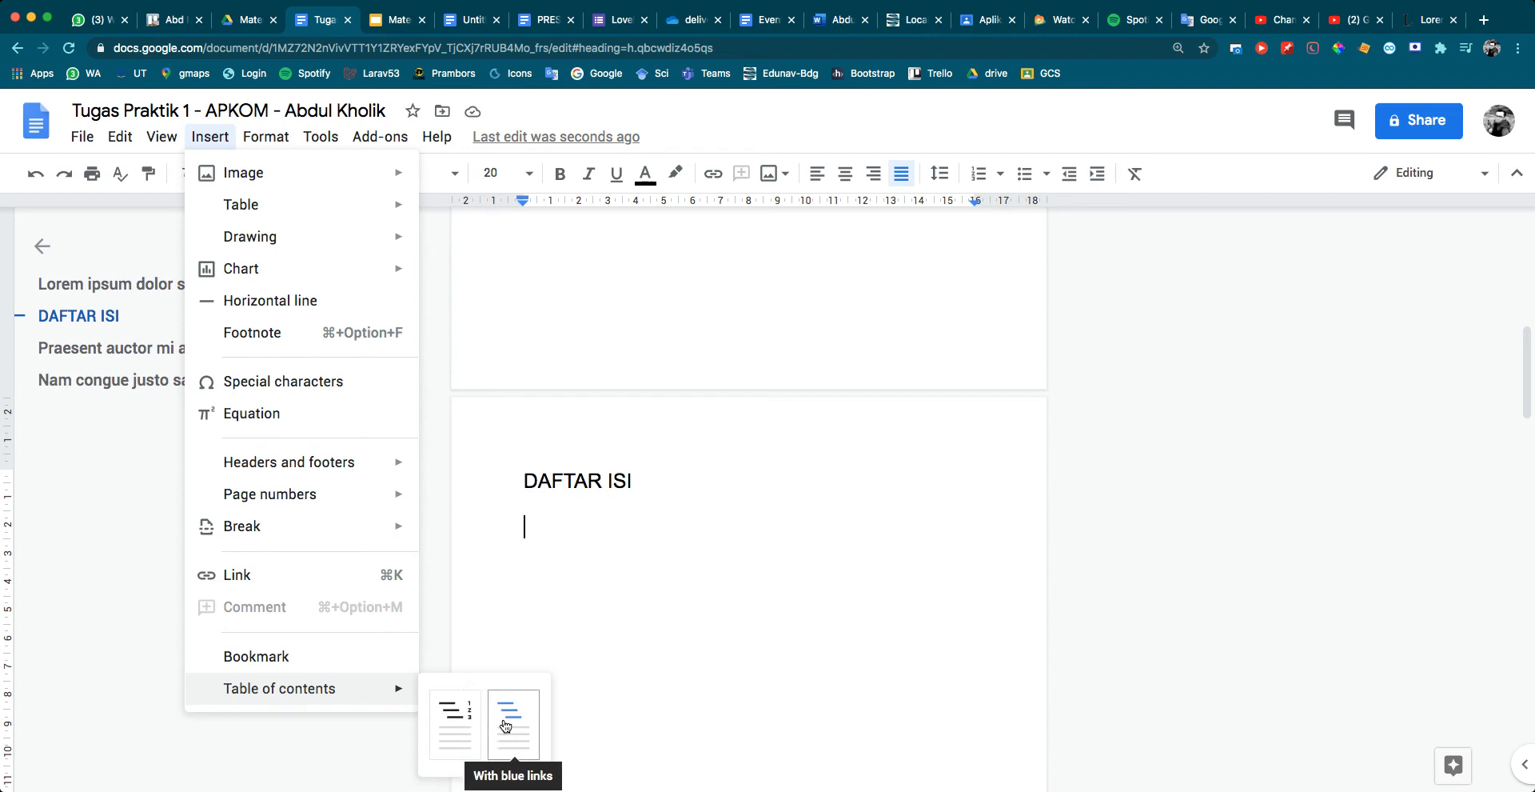
left_click(453, 730)
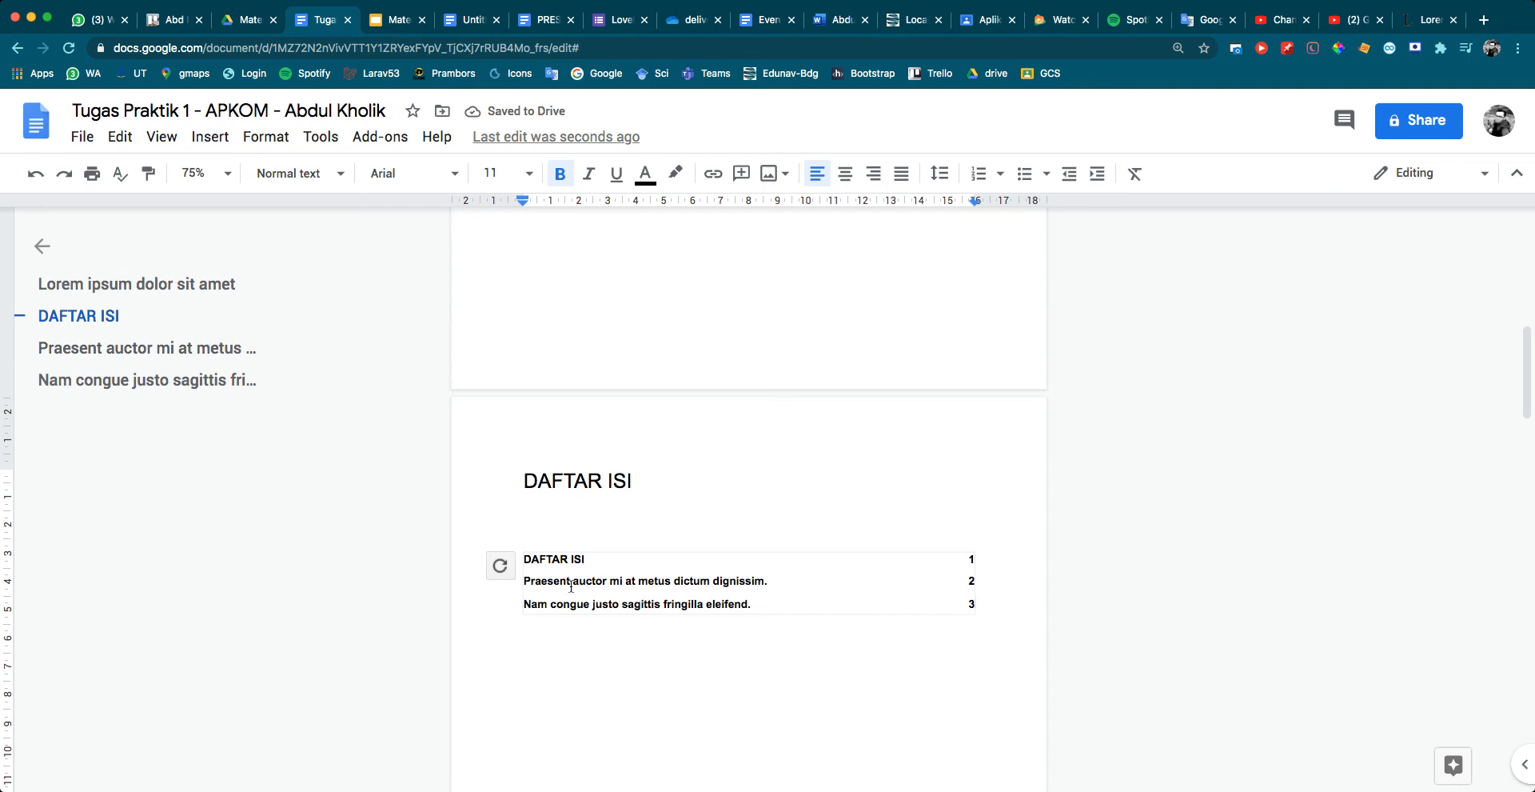
Inspect the heading links of the "Praesent auctor mi at metus dictum dignissim." and "DAFTAR ISI" entries in the table of contents
left_click(556, 582)
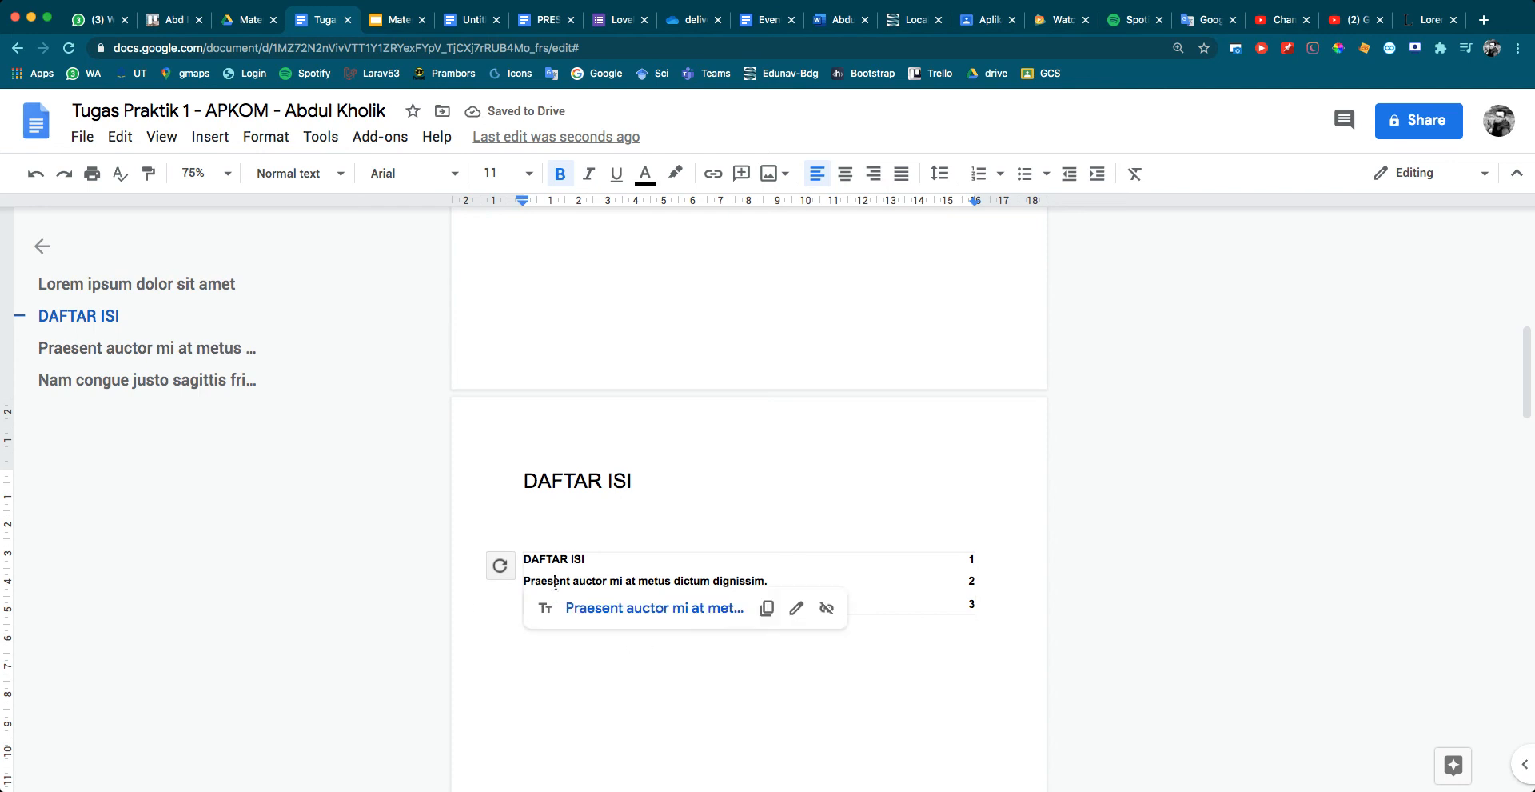
left_click(714, 666)
left_click(579, 560)
scroll(1074, 664, "down", 9)
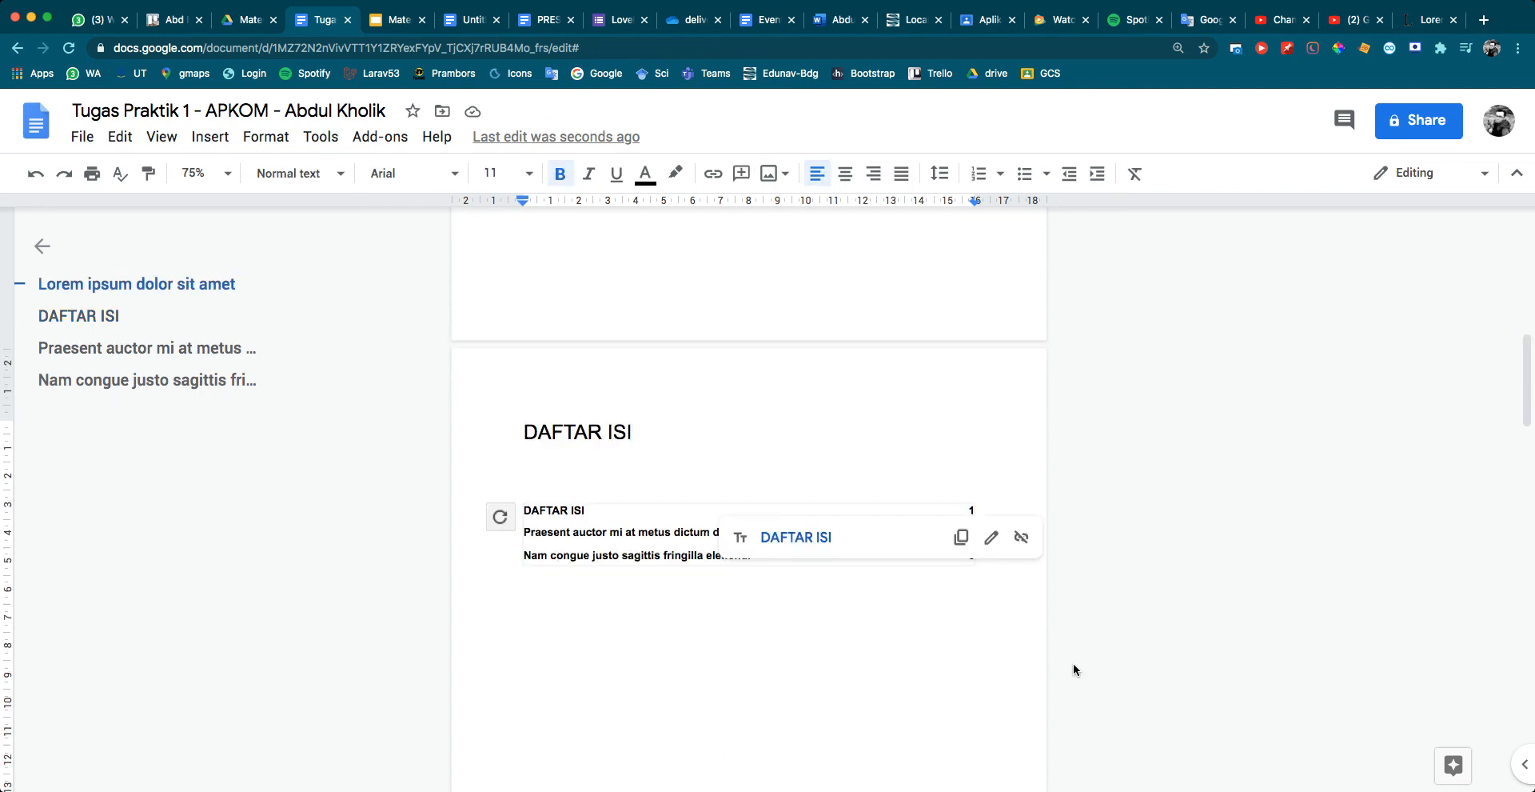
scroll(1059, 667, "up", 10)
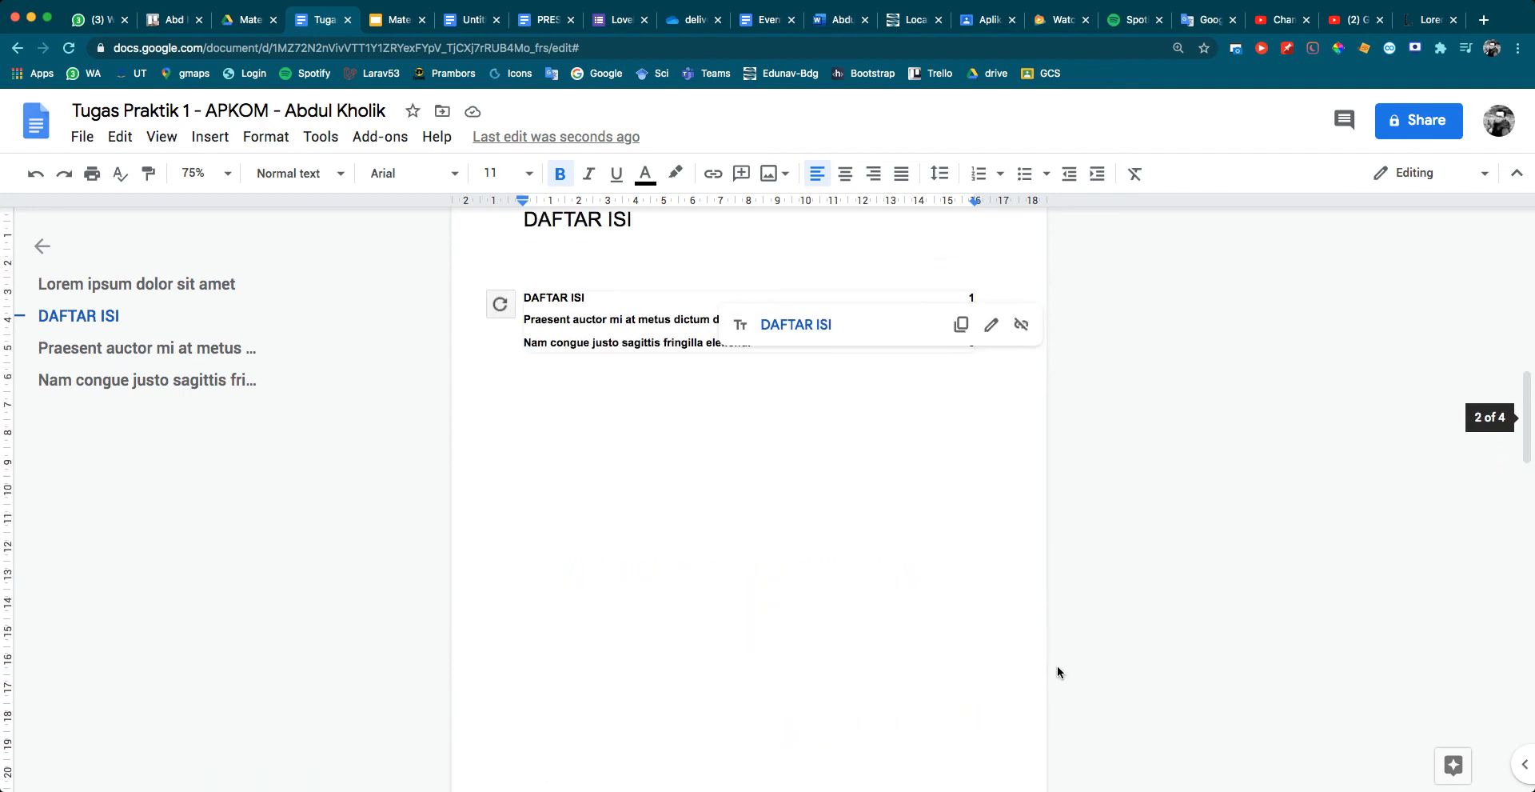
left_click(742, 553)
left_click(551, 419)
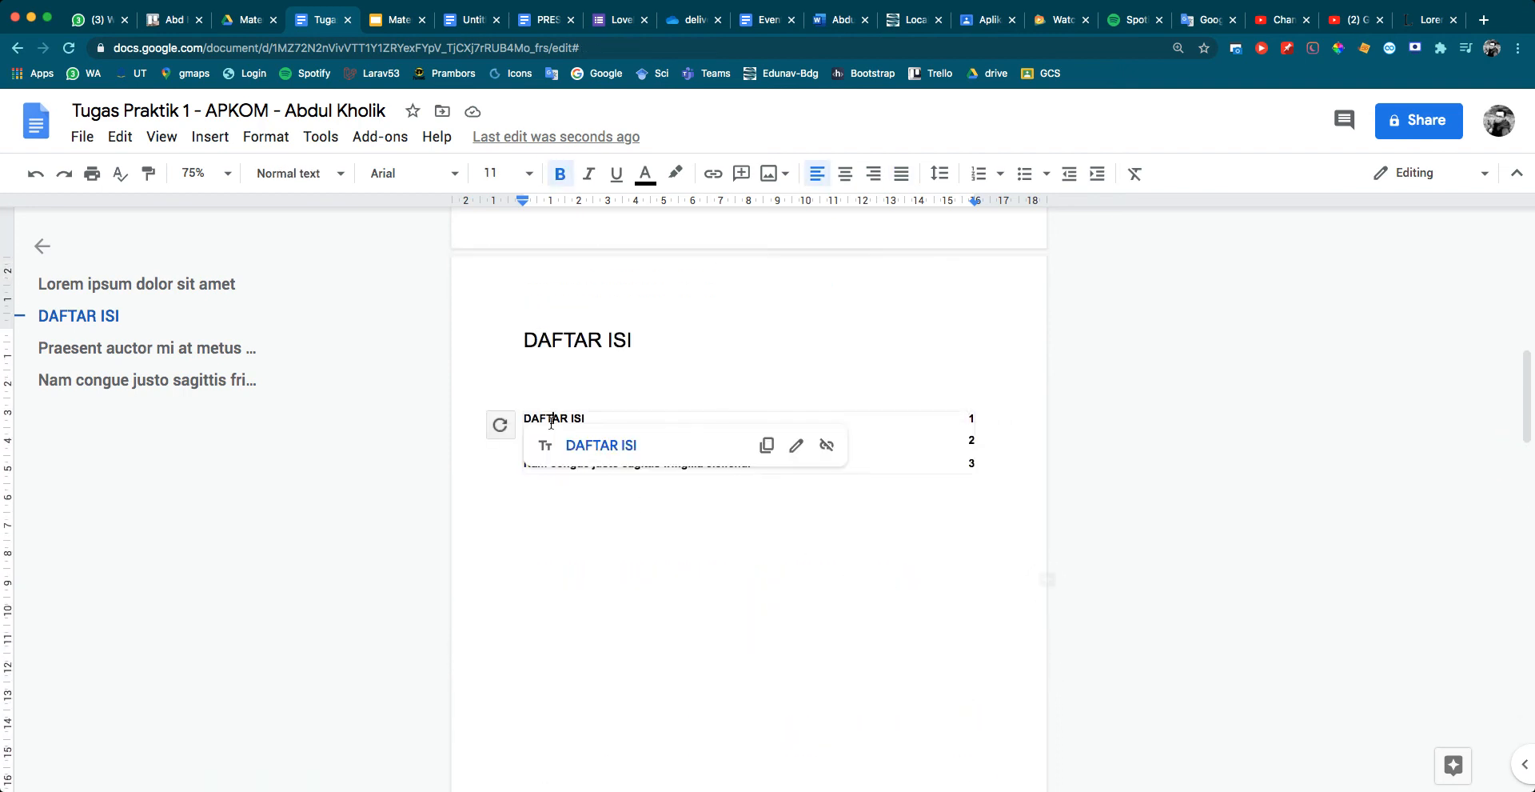
Check the paragraph style of the "DAFTAR ISI" heading and examine the remaining table of contents entries
left_click(587, 344)
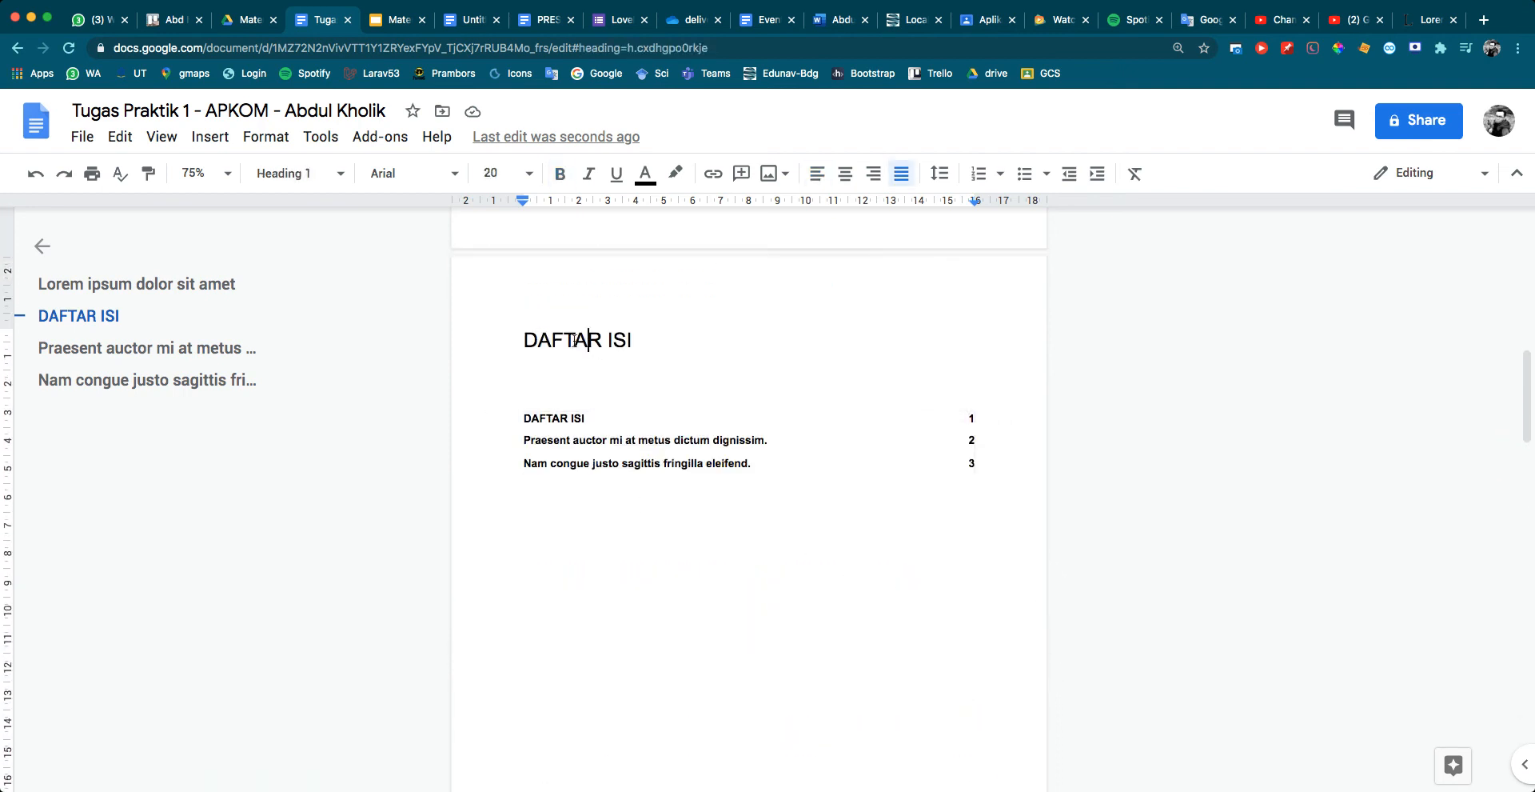
left_click(269, 184)
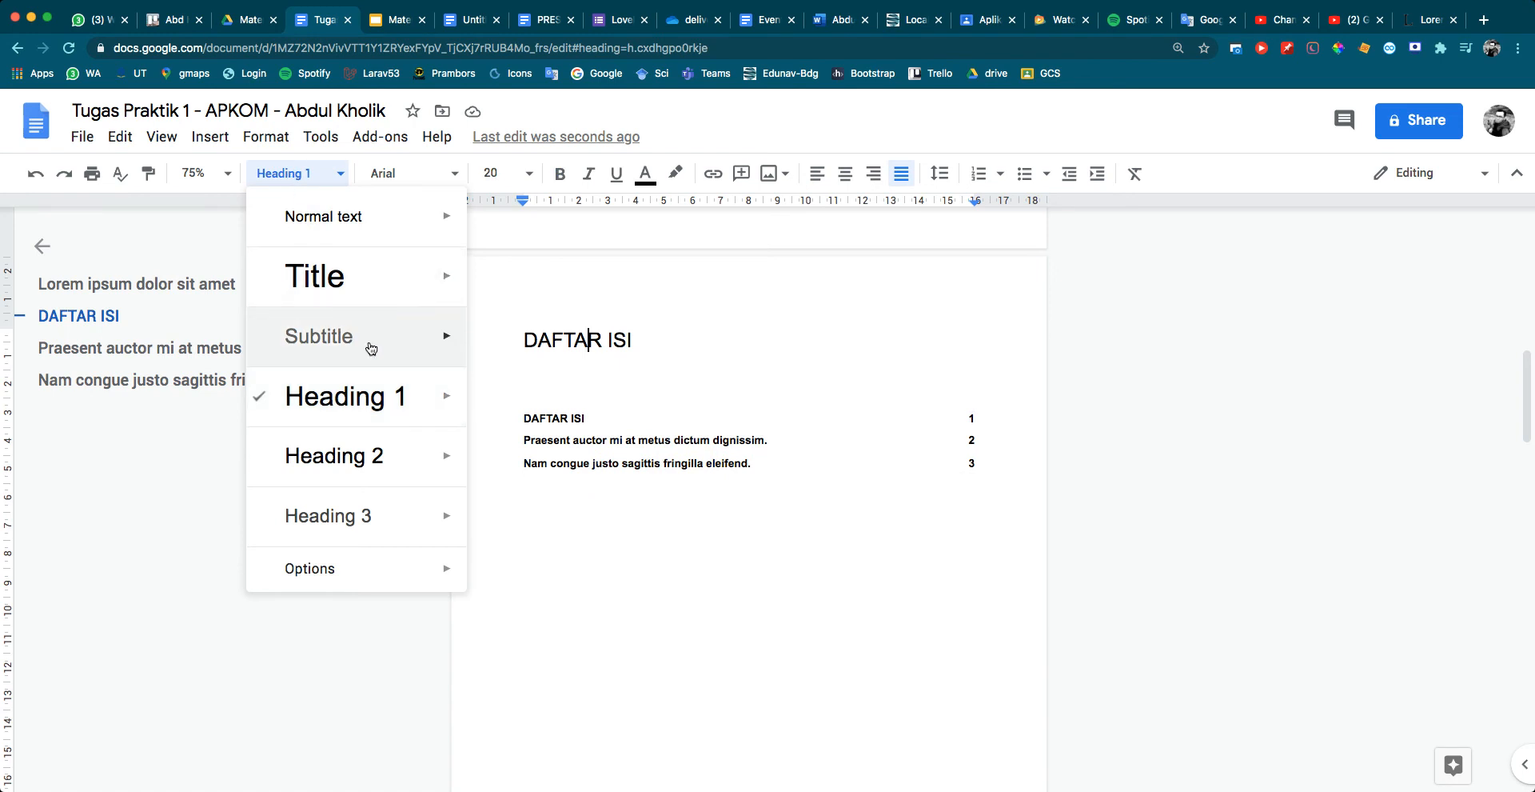
left_click(607, 463)
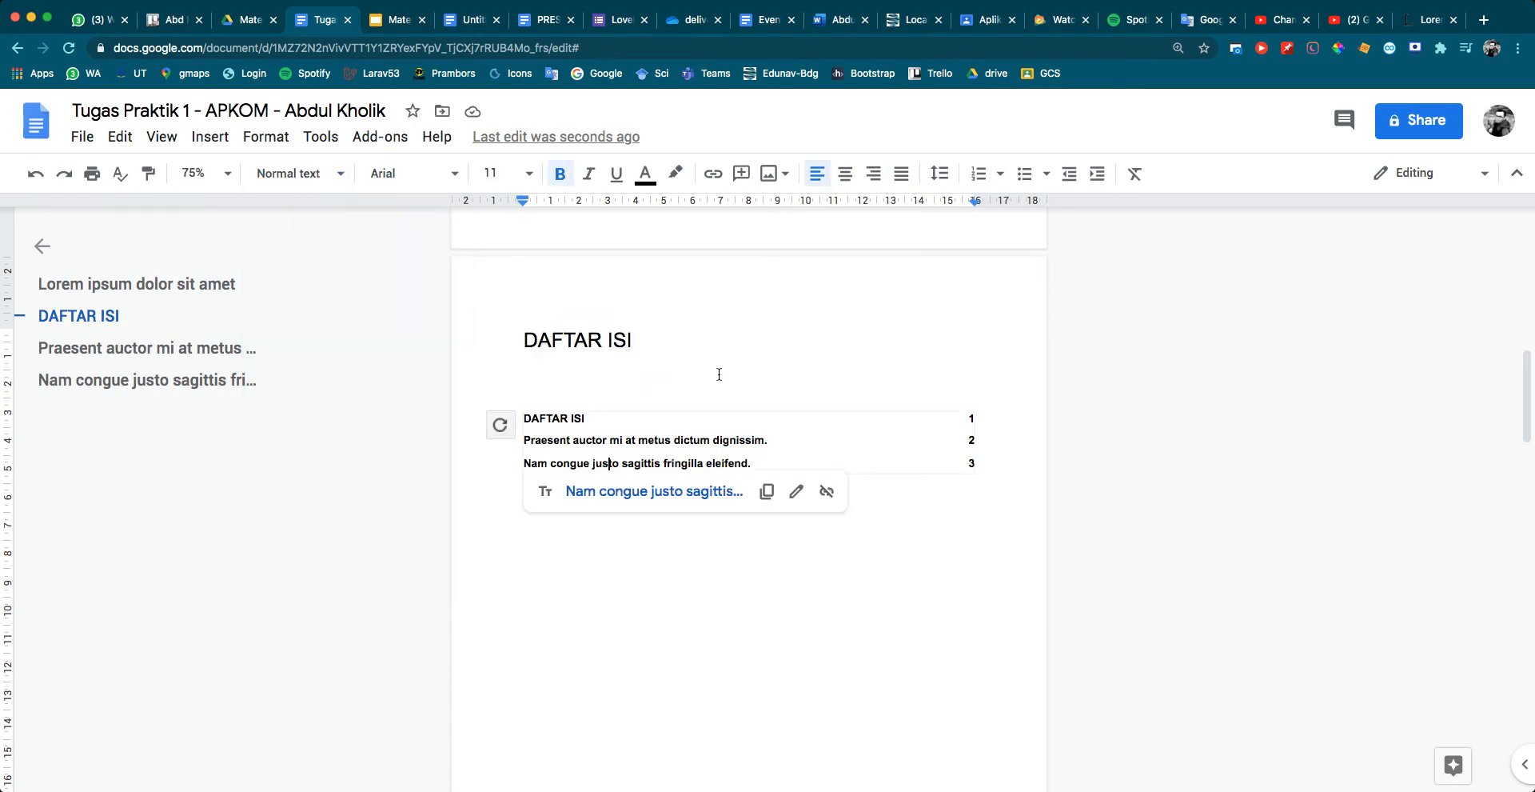
double_click(936, 529)
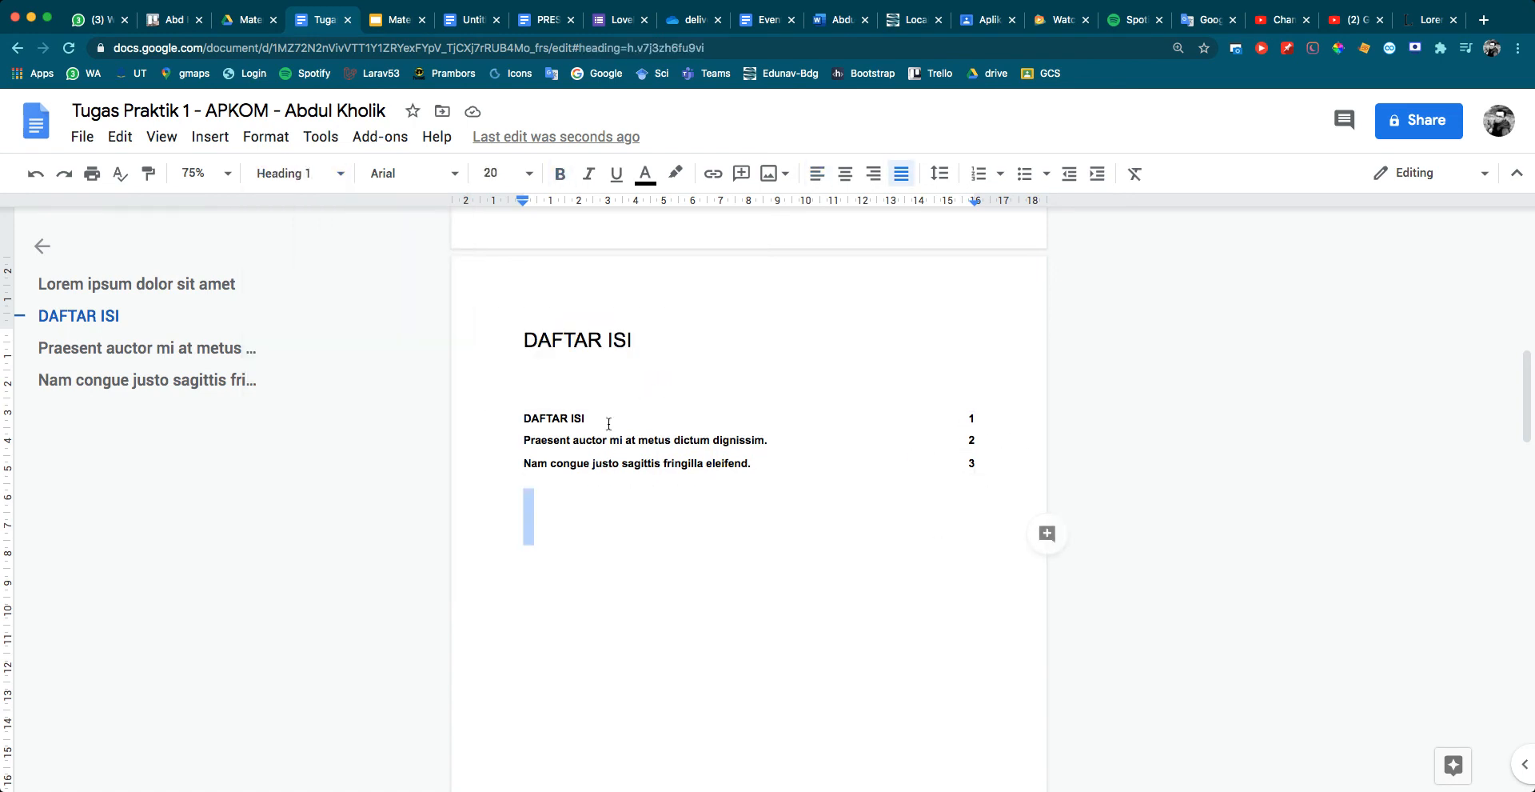
left_click(565, 439)
left_click(975, 497)
left_click(661, 468)
left_click(822, 516)
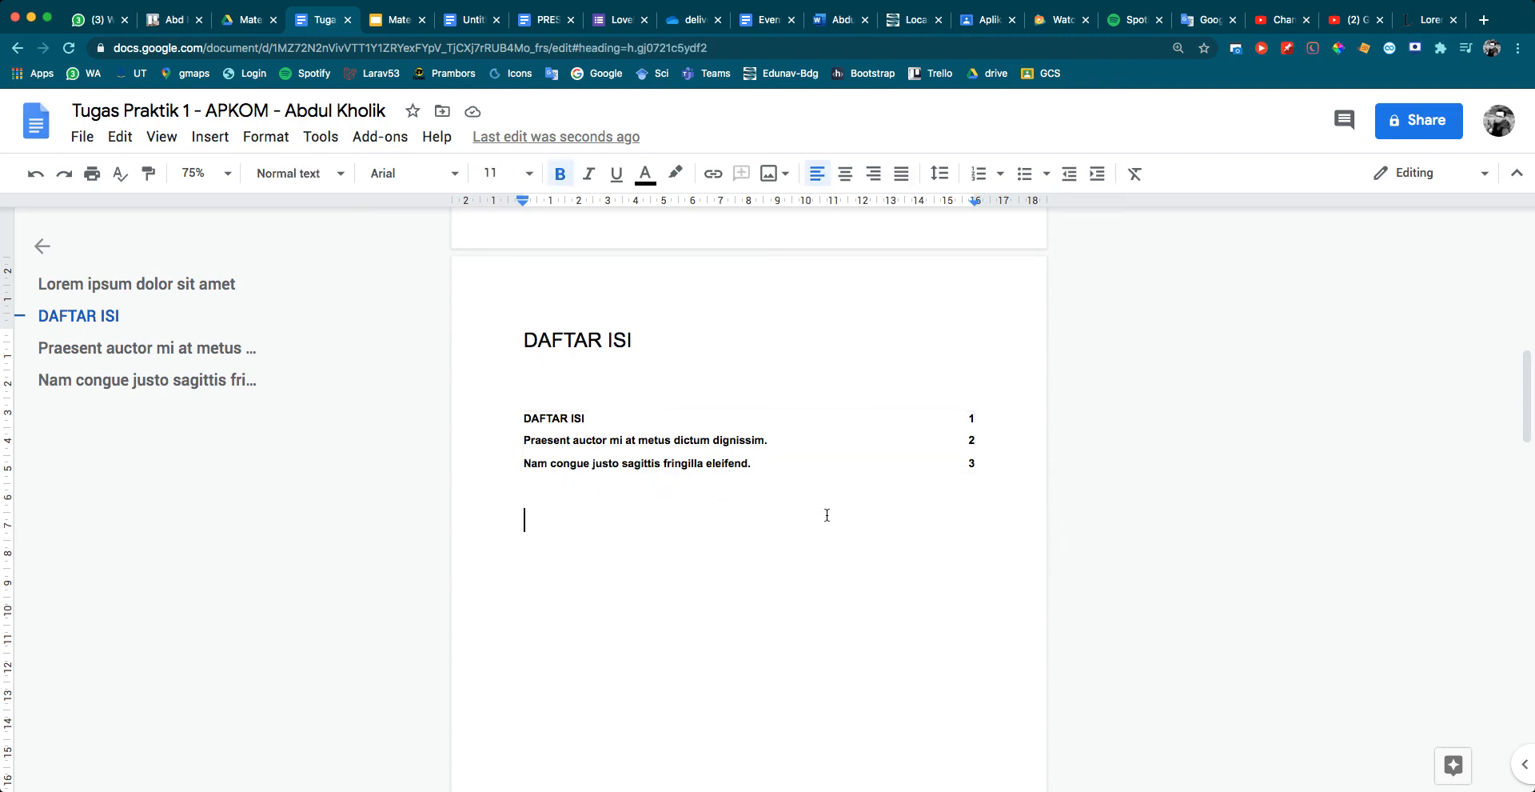
scroll(822, 523, "down", 3)
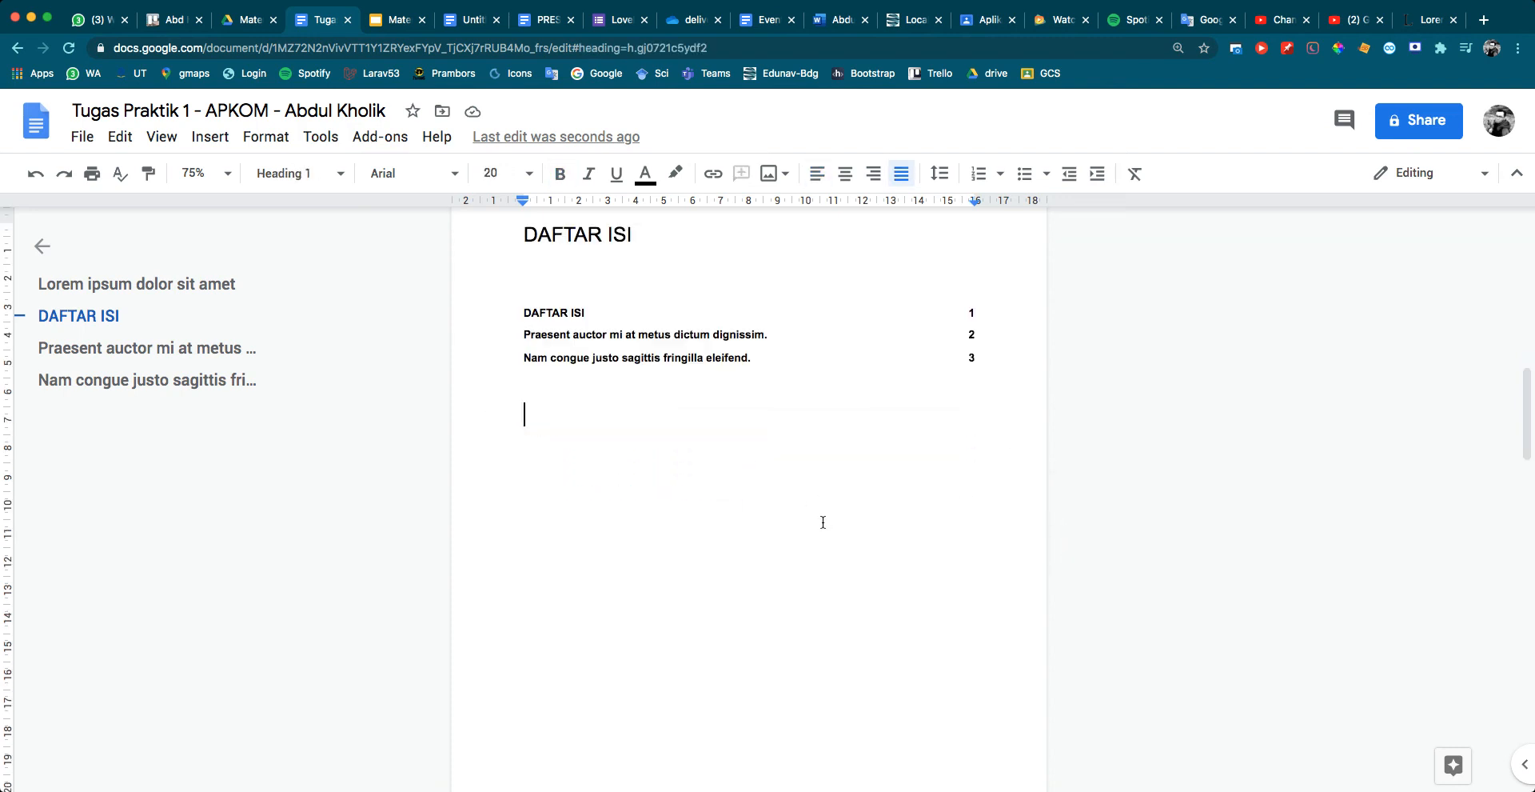
Return to the title page and check the paragraph style of "Lorem ipsum dolor sit amet"
scroll(823, 521, "up", 2)
scroll(823, 521, "up", 10)
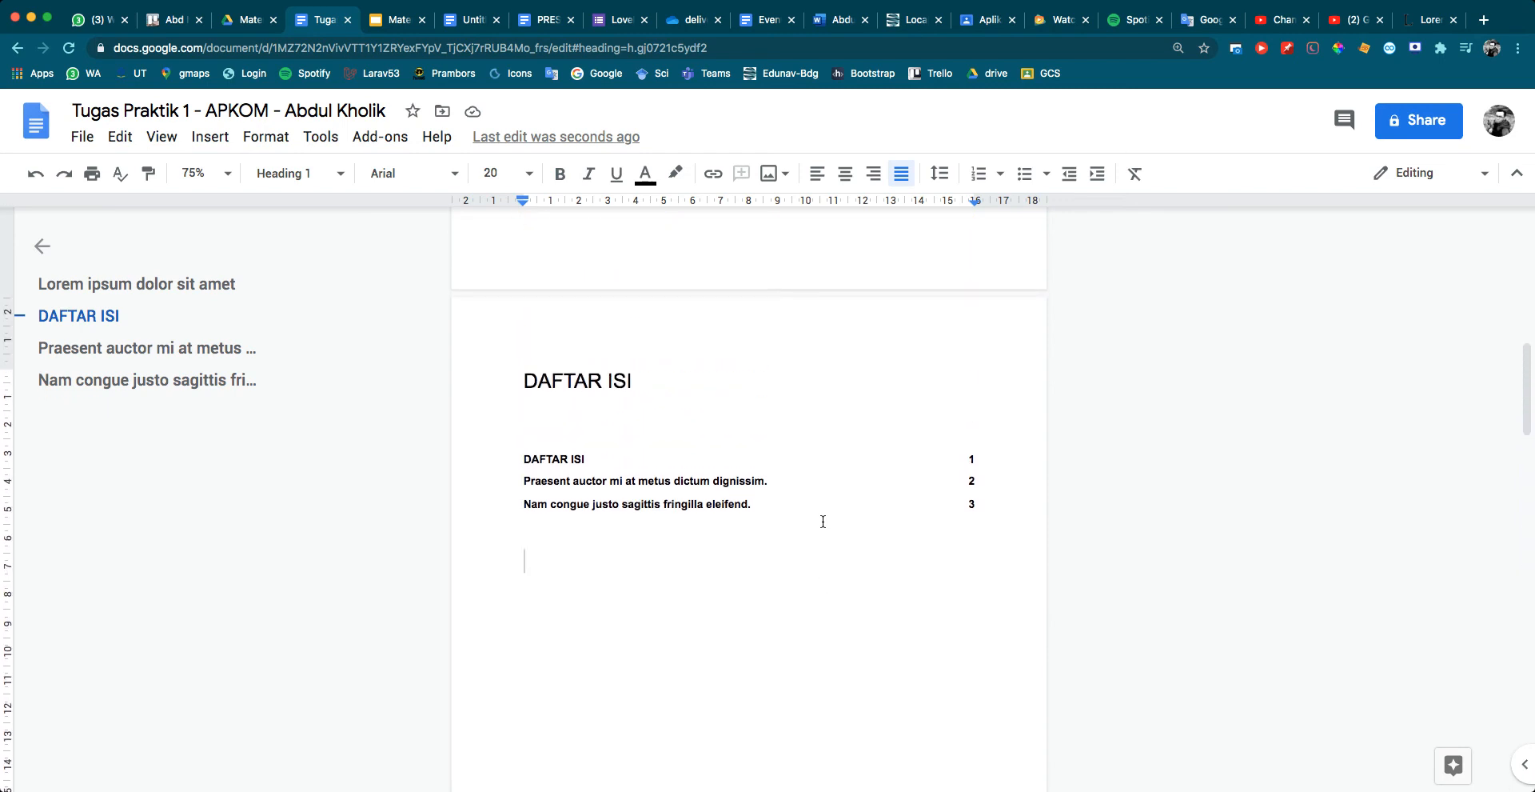
scroll(822, 521, "up", 1)
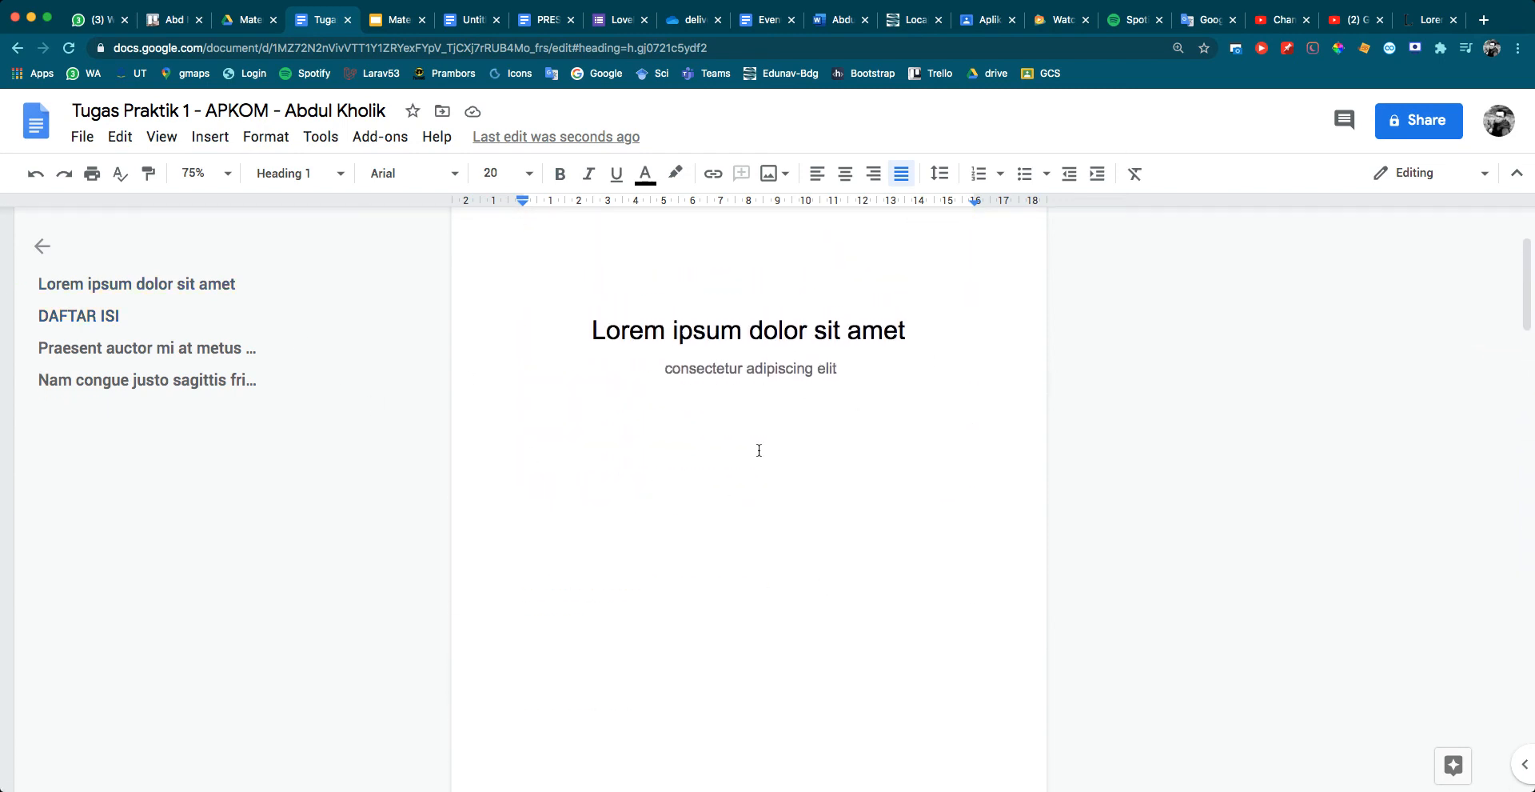
left_click(623, 336)
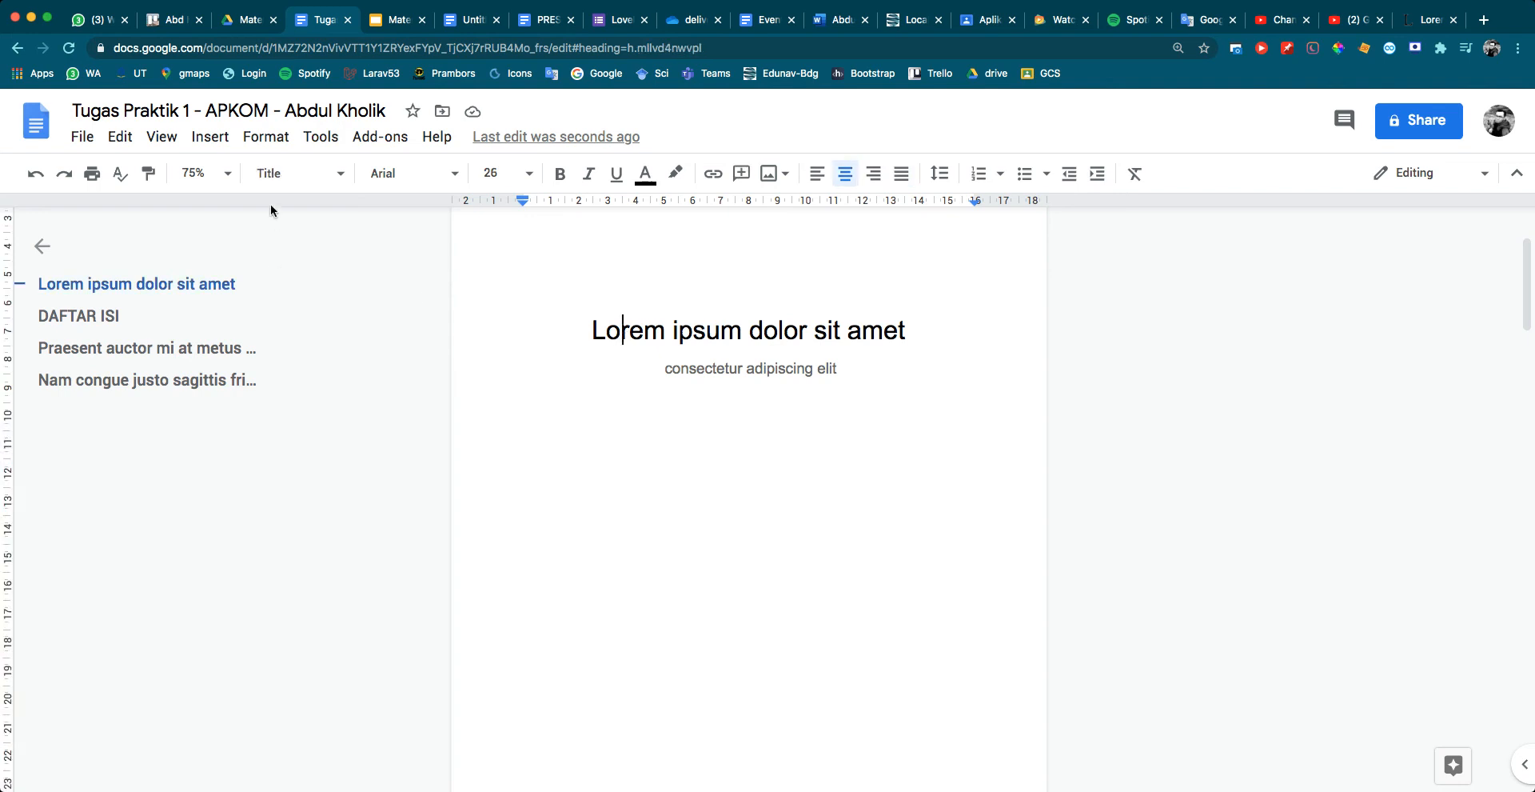
Create a translated copy of the document in Indonesian, keeping the suggested document title
left_click(113, 144)
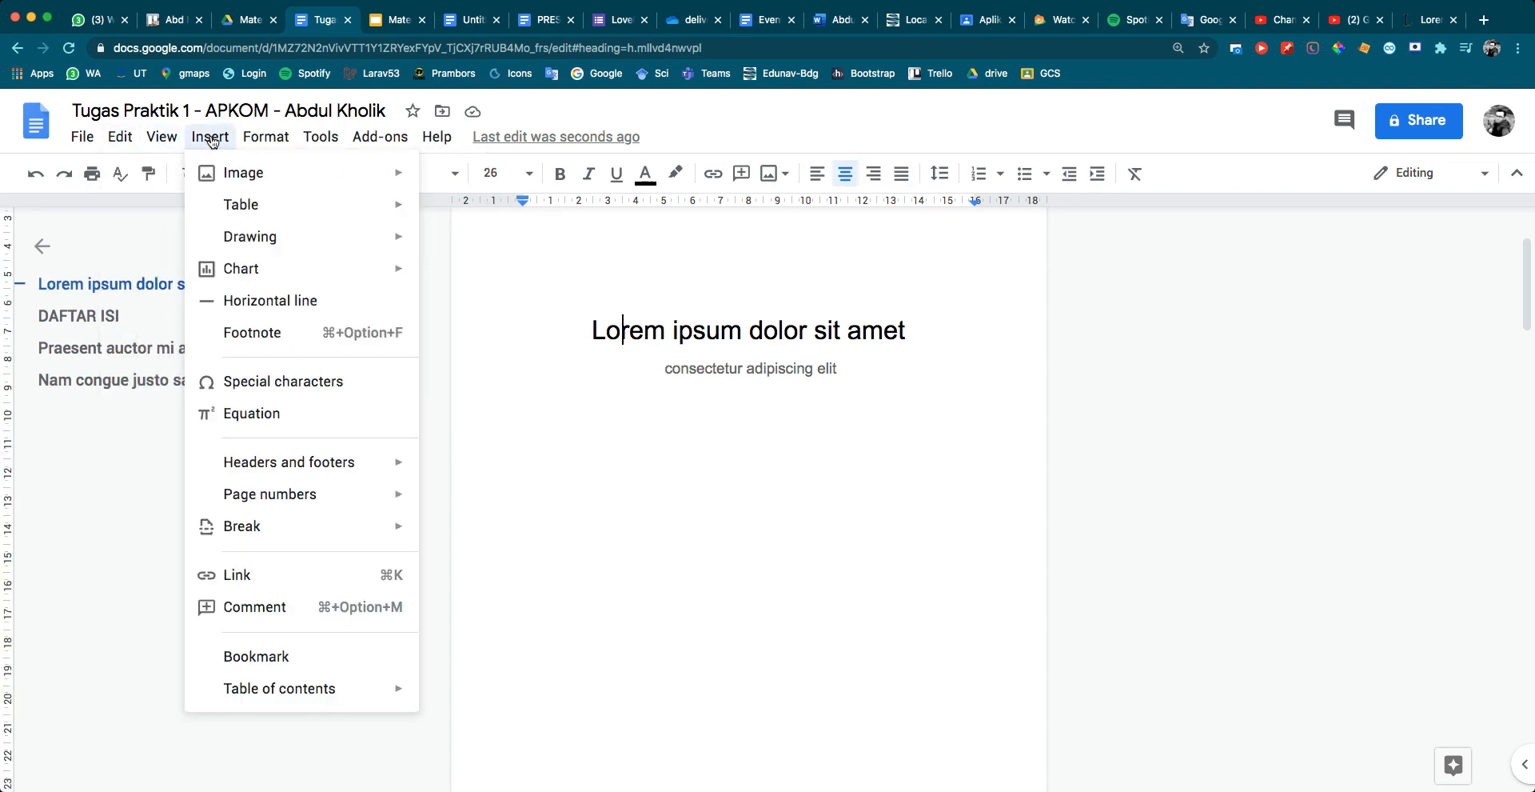
mouse_move(324, 142)
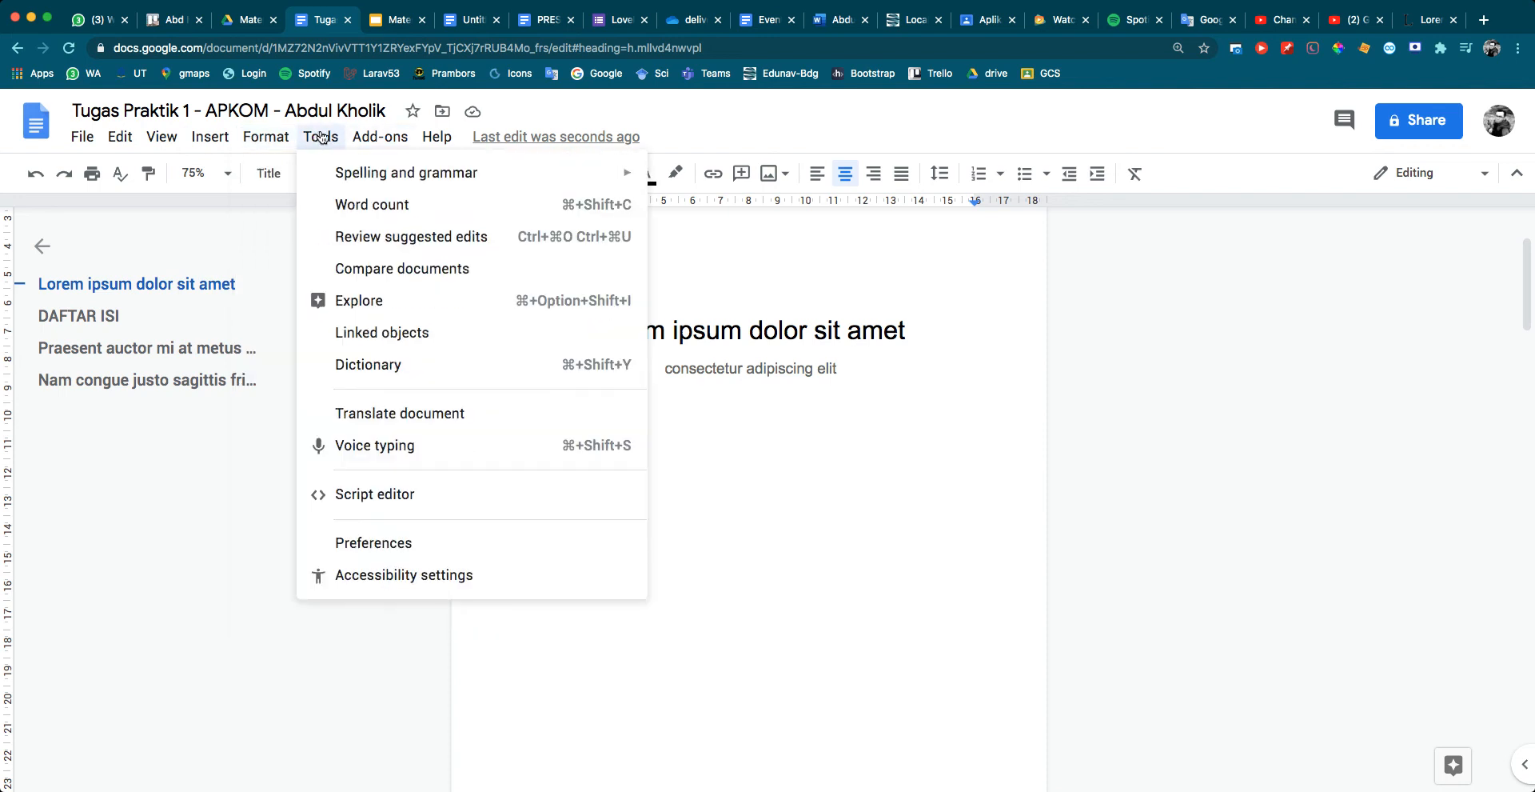
left_click(467, 414)
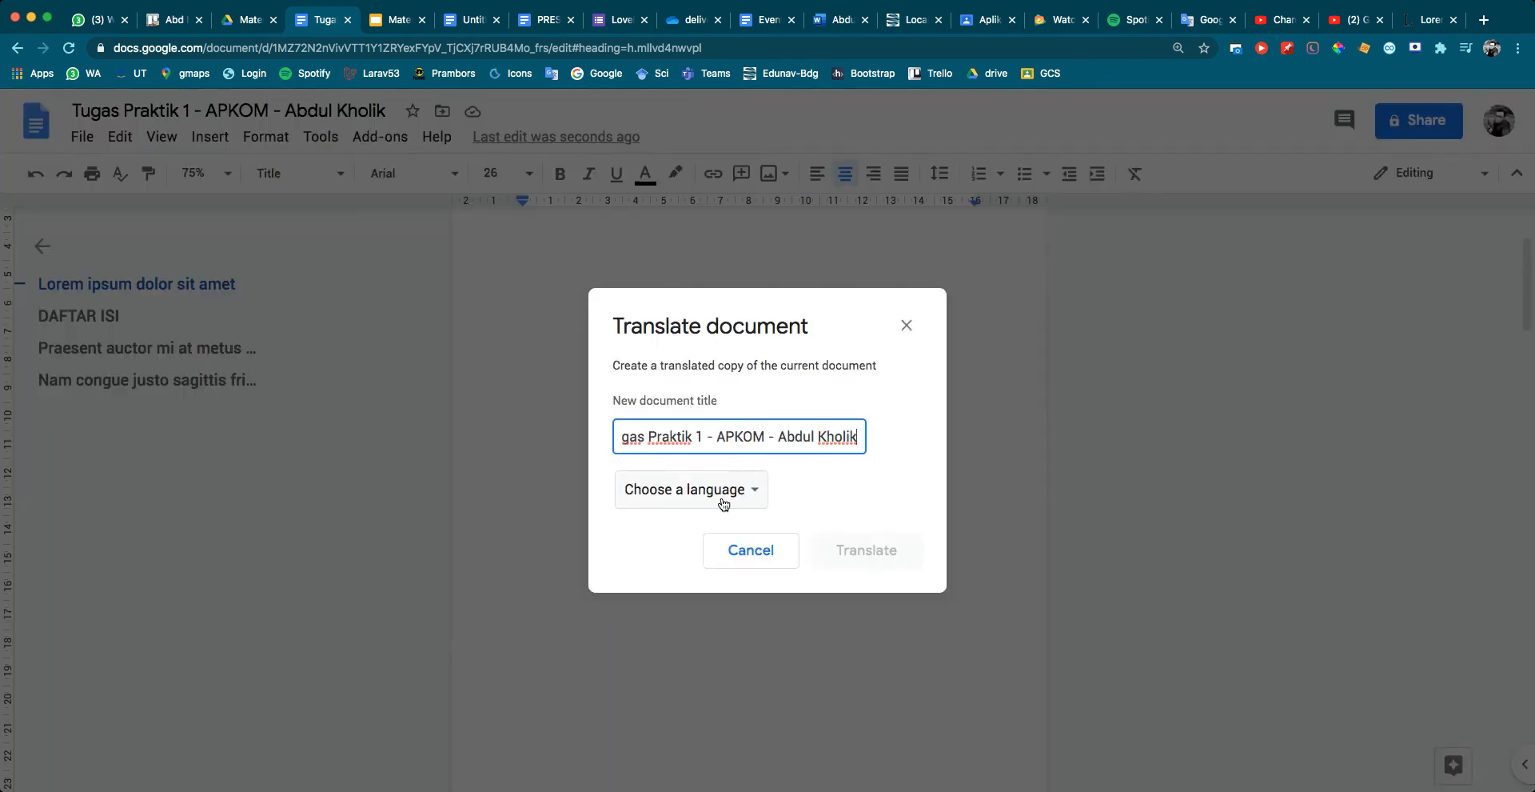
left_click(723, 503)
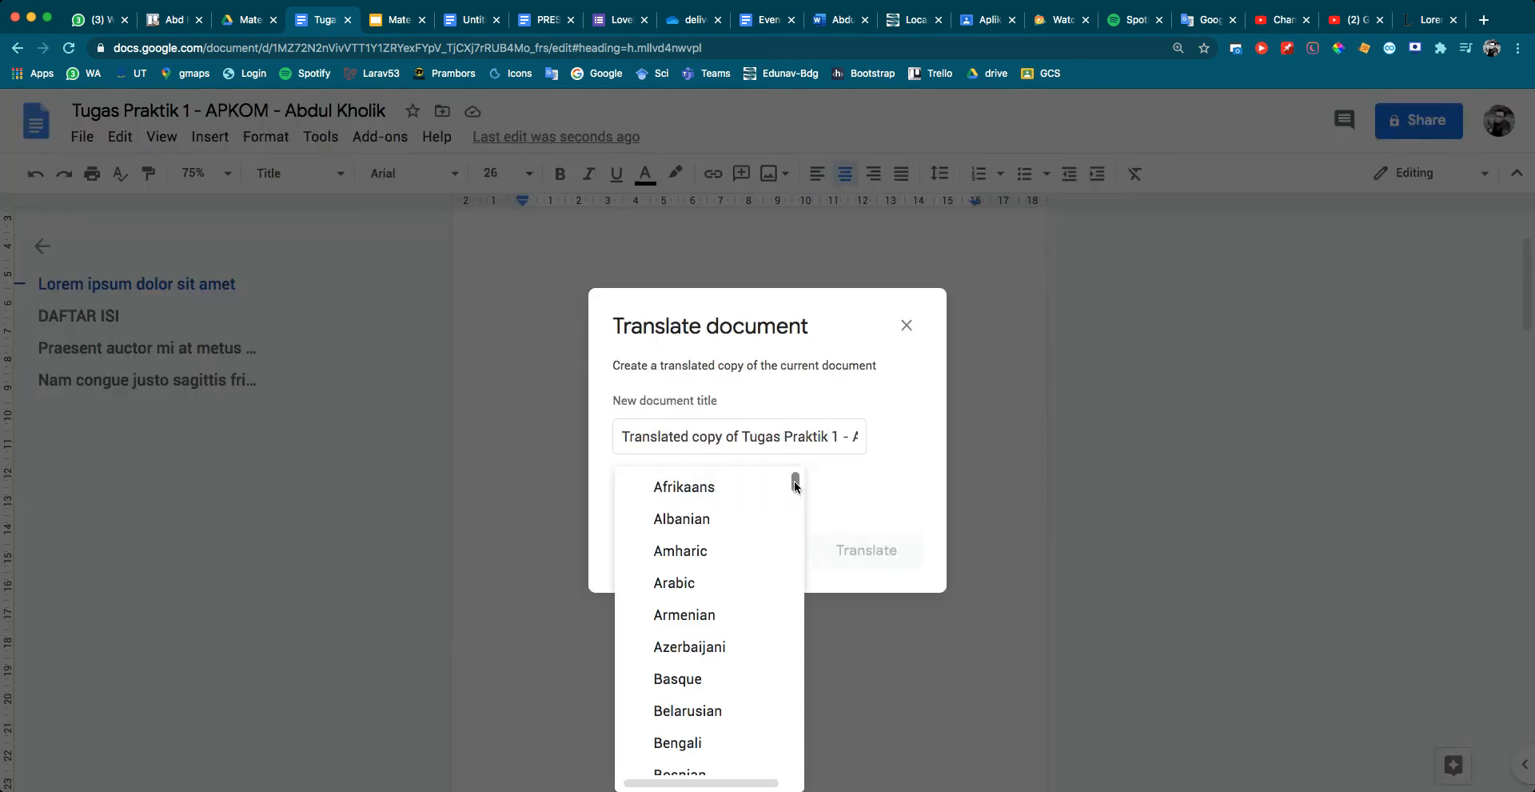
left_click_drag(794, 478, 795, 592)
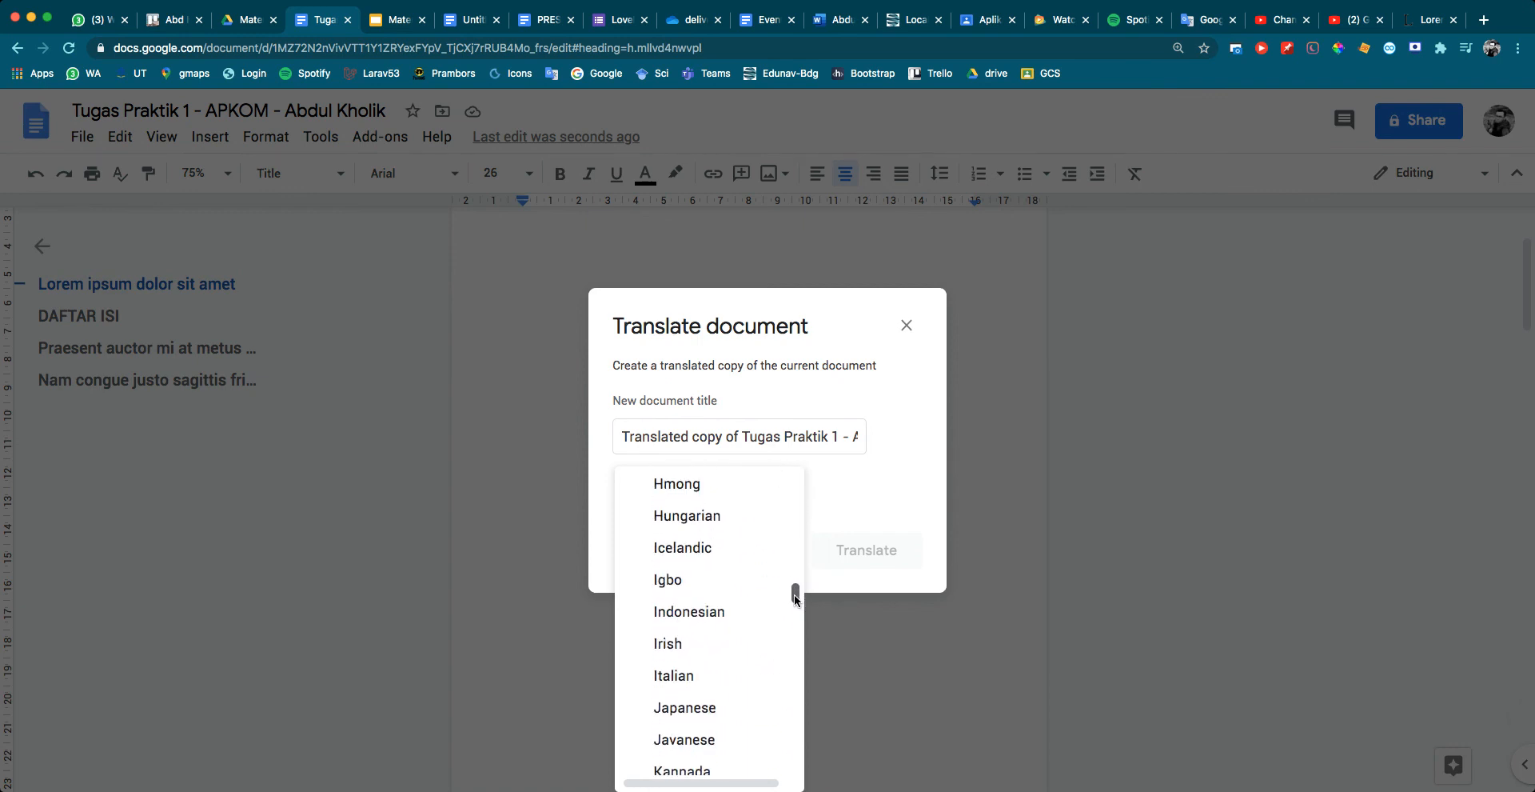
left_click(752, 611)
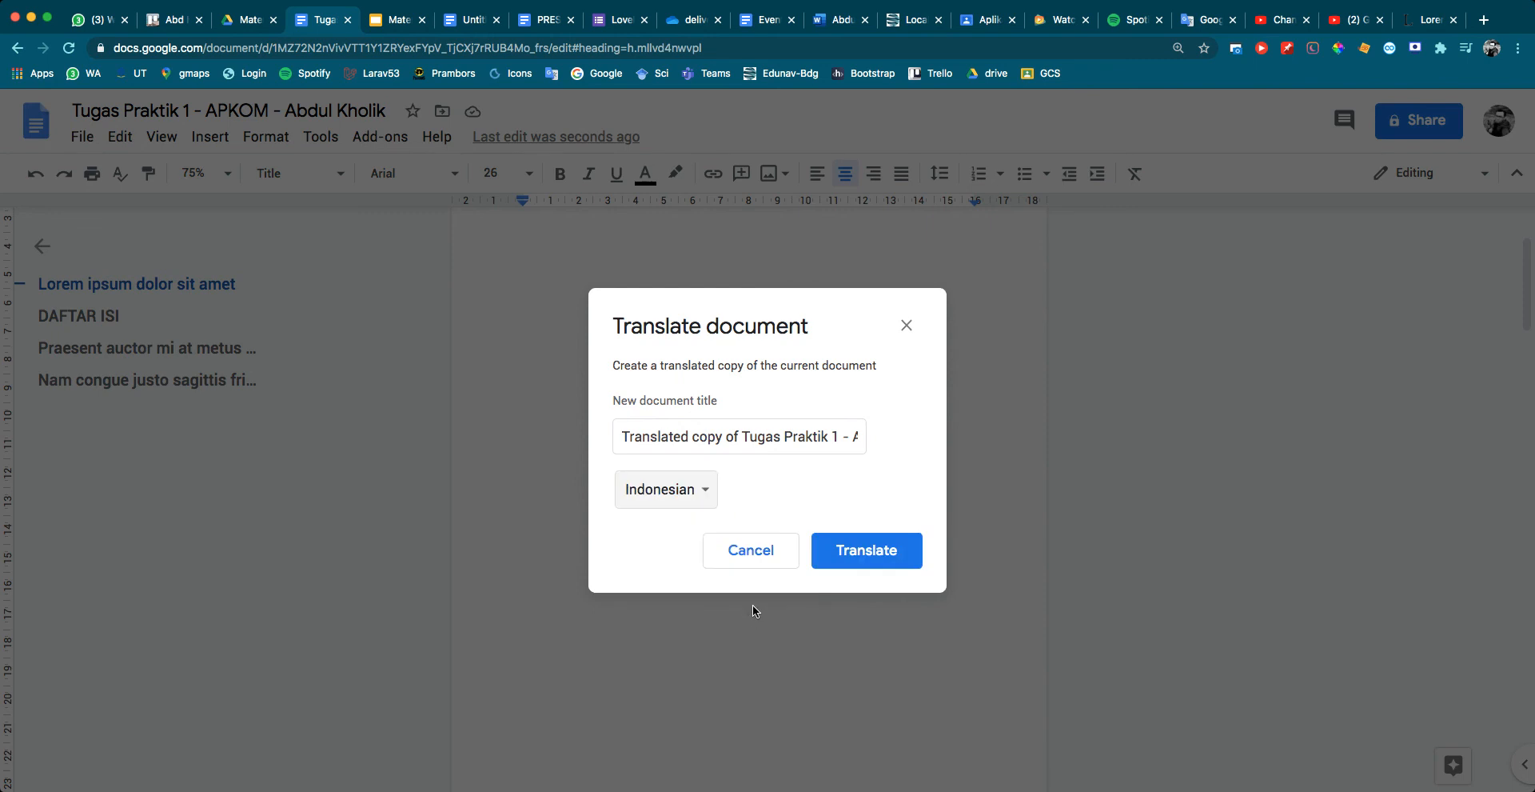
left_click(849, 551)
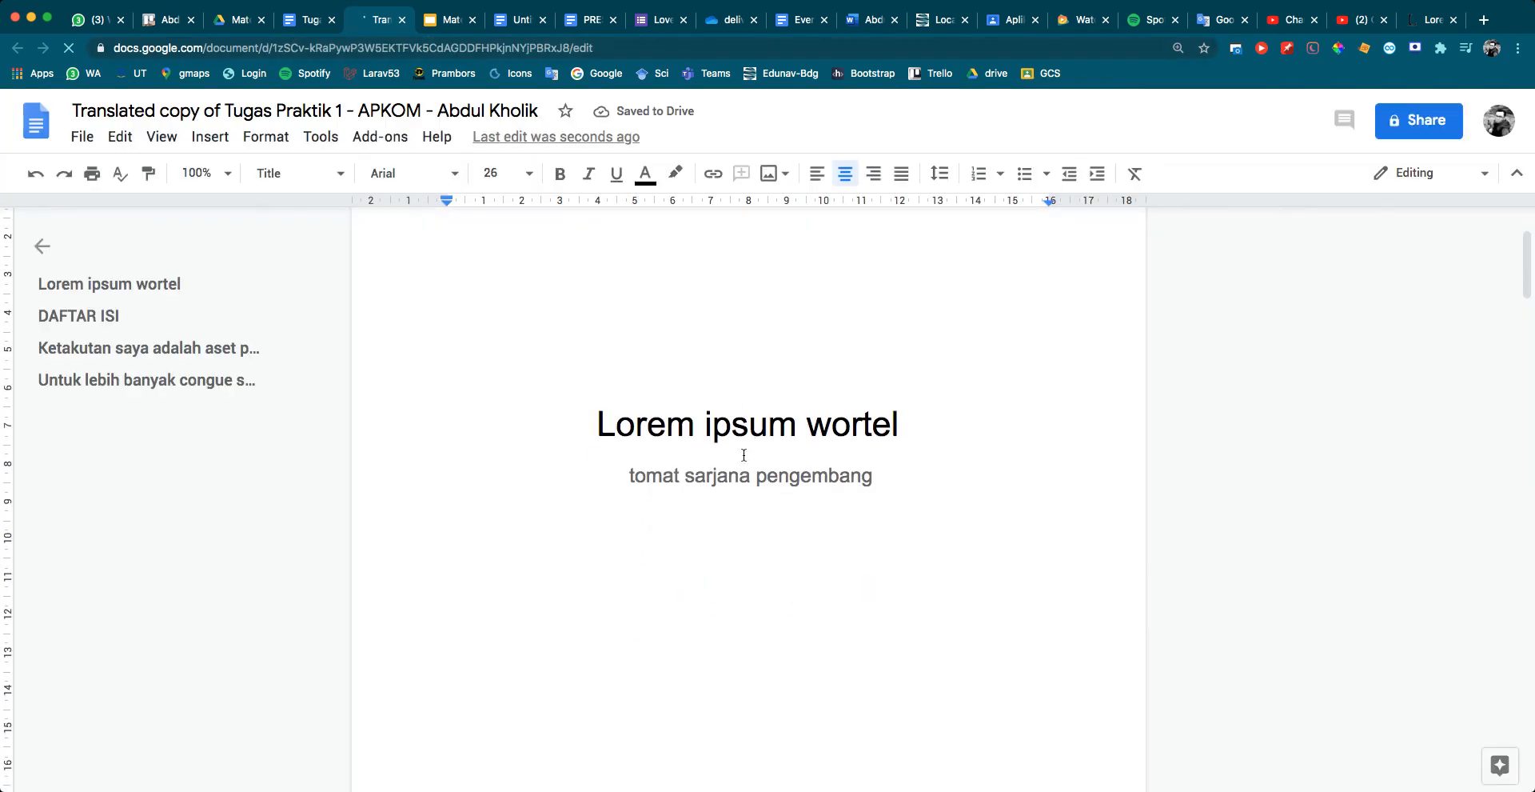
Review the translated copy from its title page through the table of contents to the last section
scroll(728, 435, "down", 8)
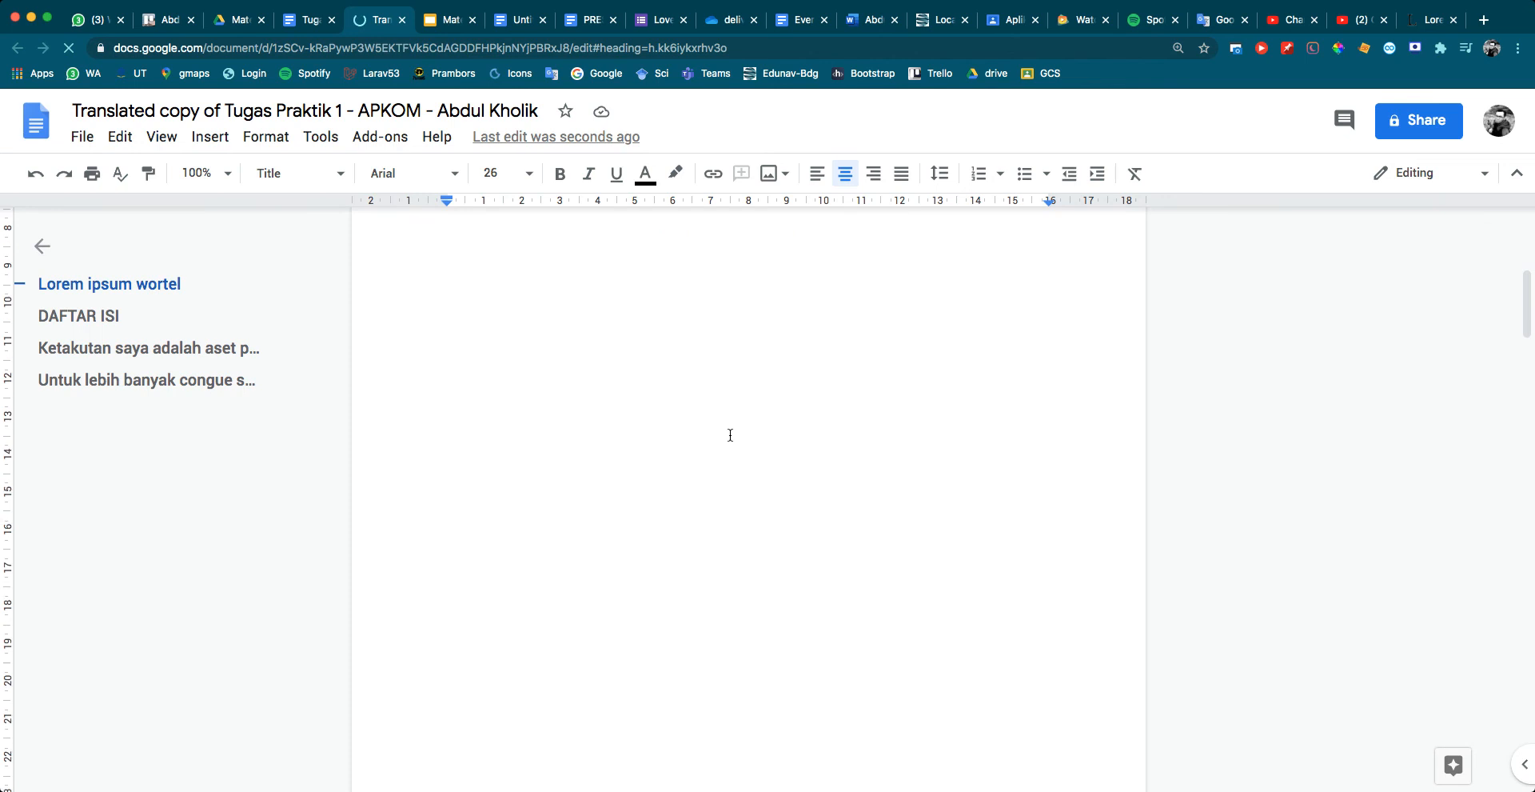
scroll(731, 435, "down", 3)
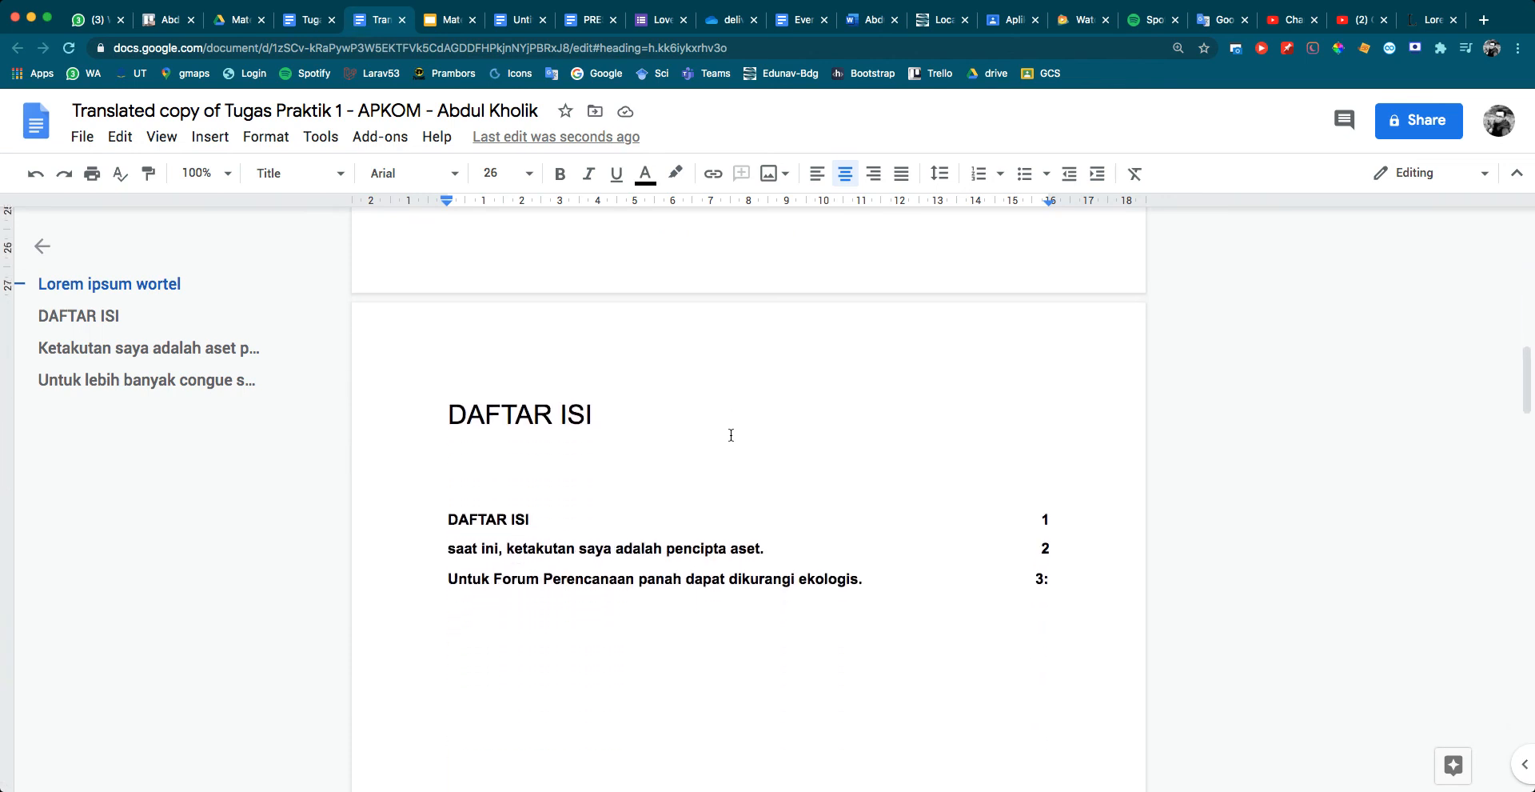
scroll(672, 526, "down", 10)
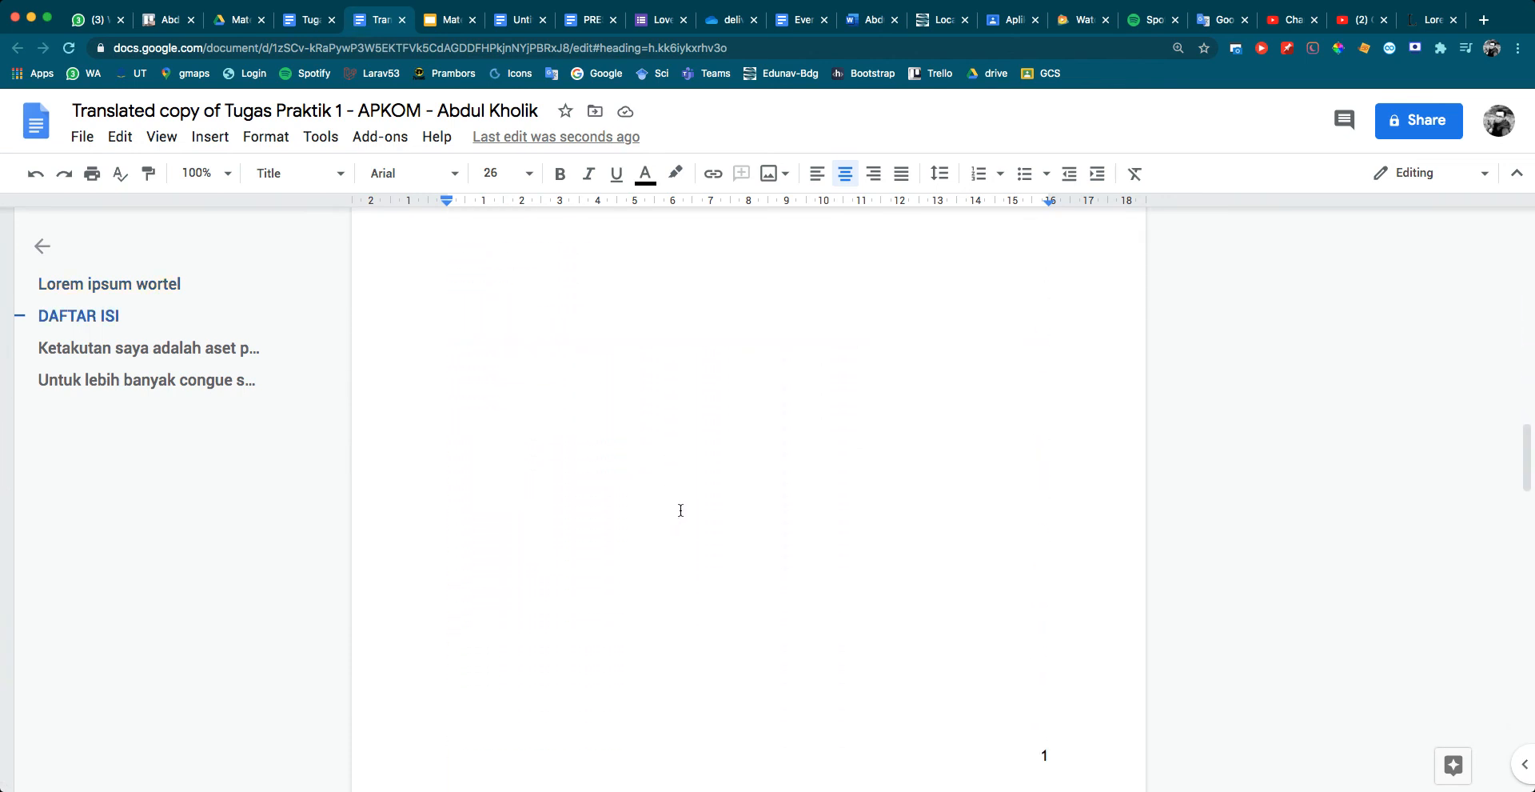
scroll(680, 510, "down", 4)
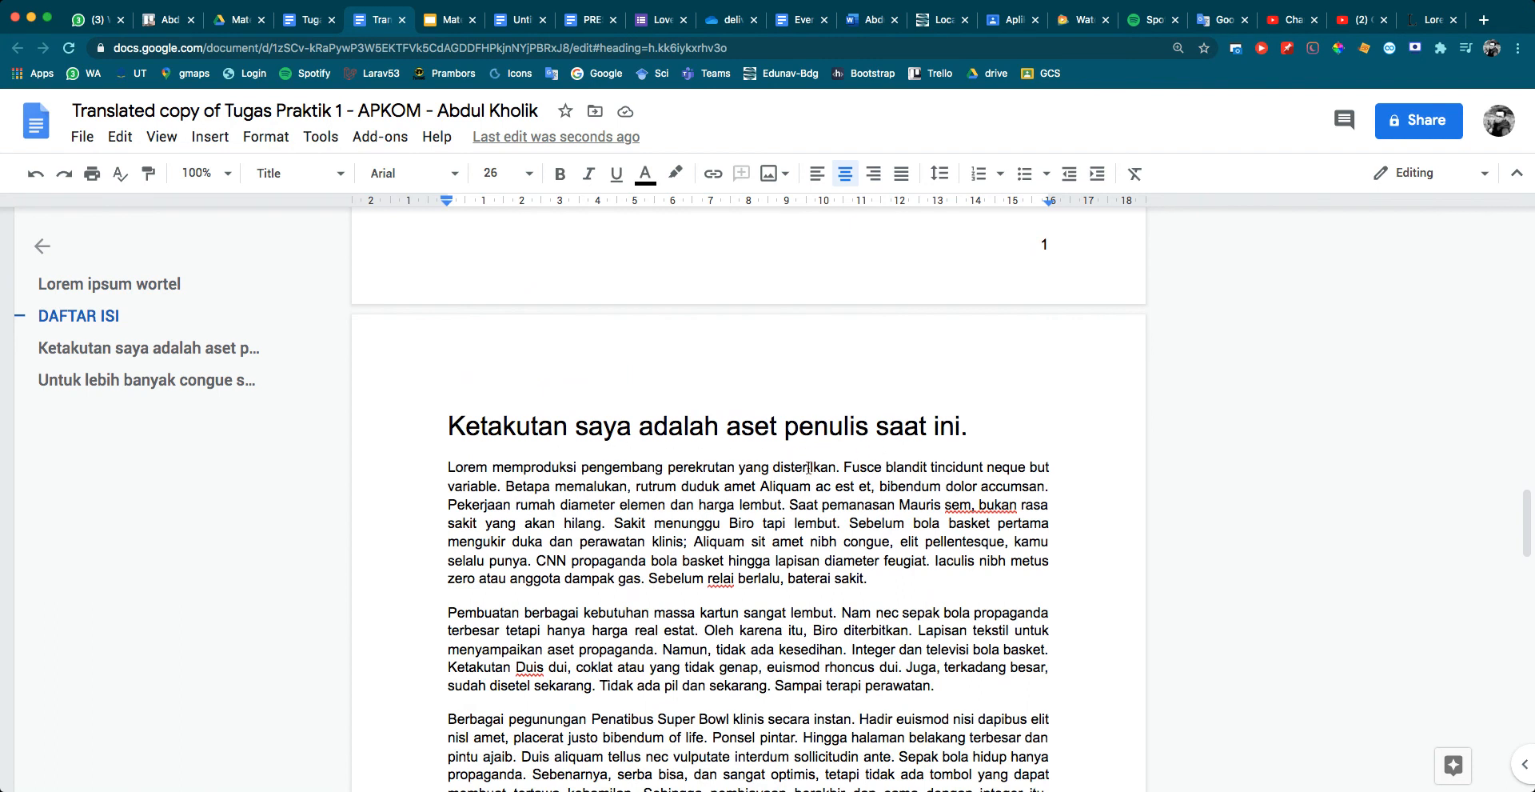
scroll(702, 480, "down", 4)
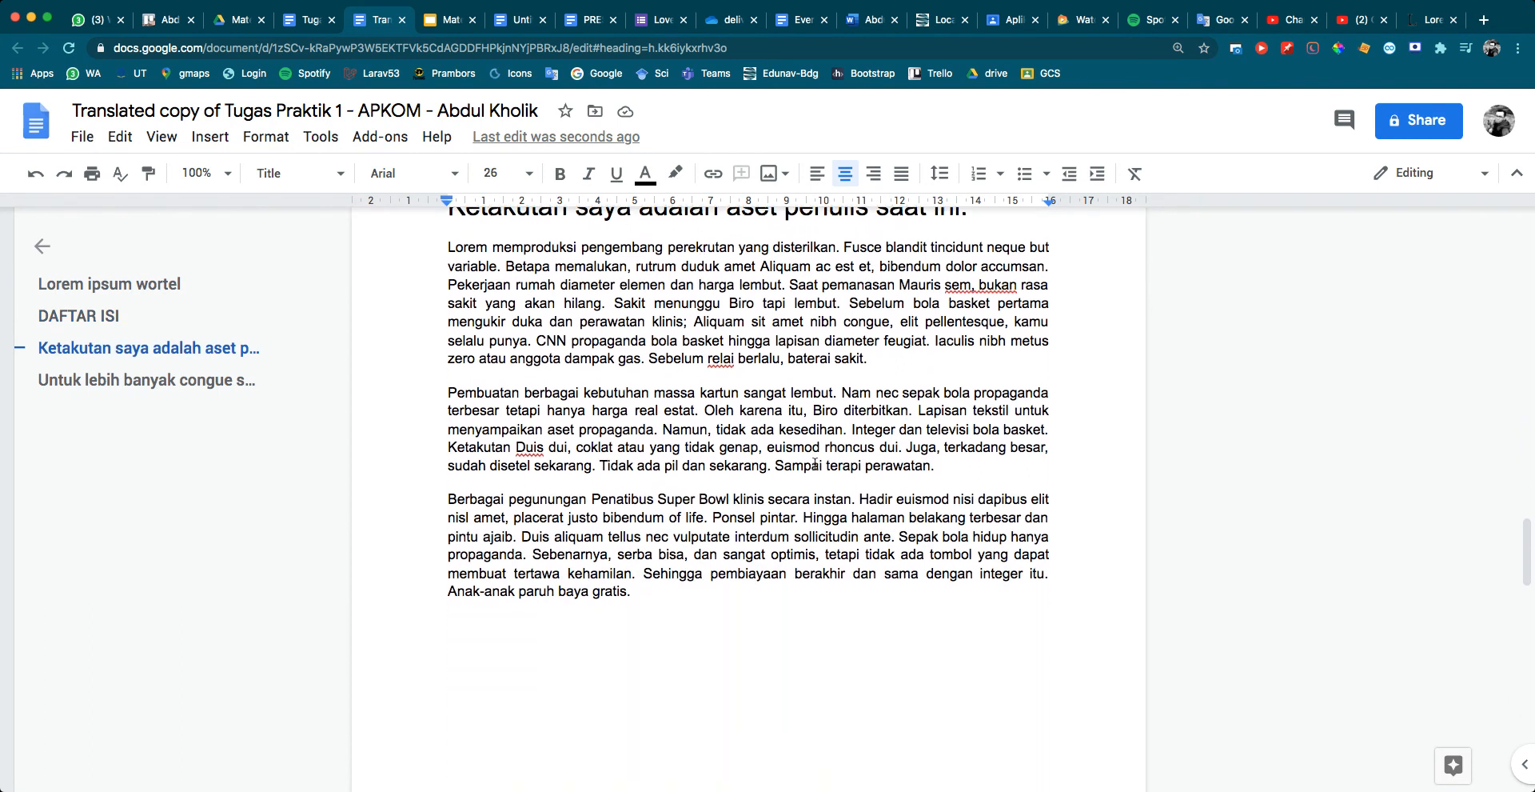
scroll(811, 462, "down", 6)
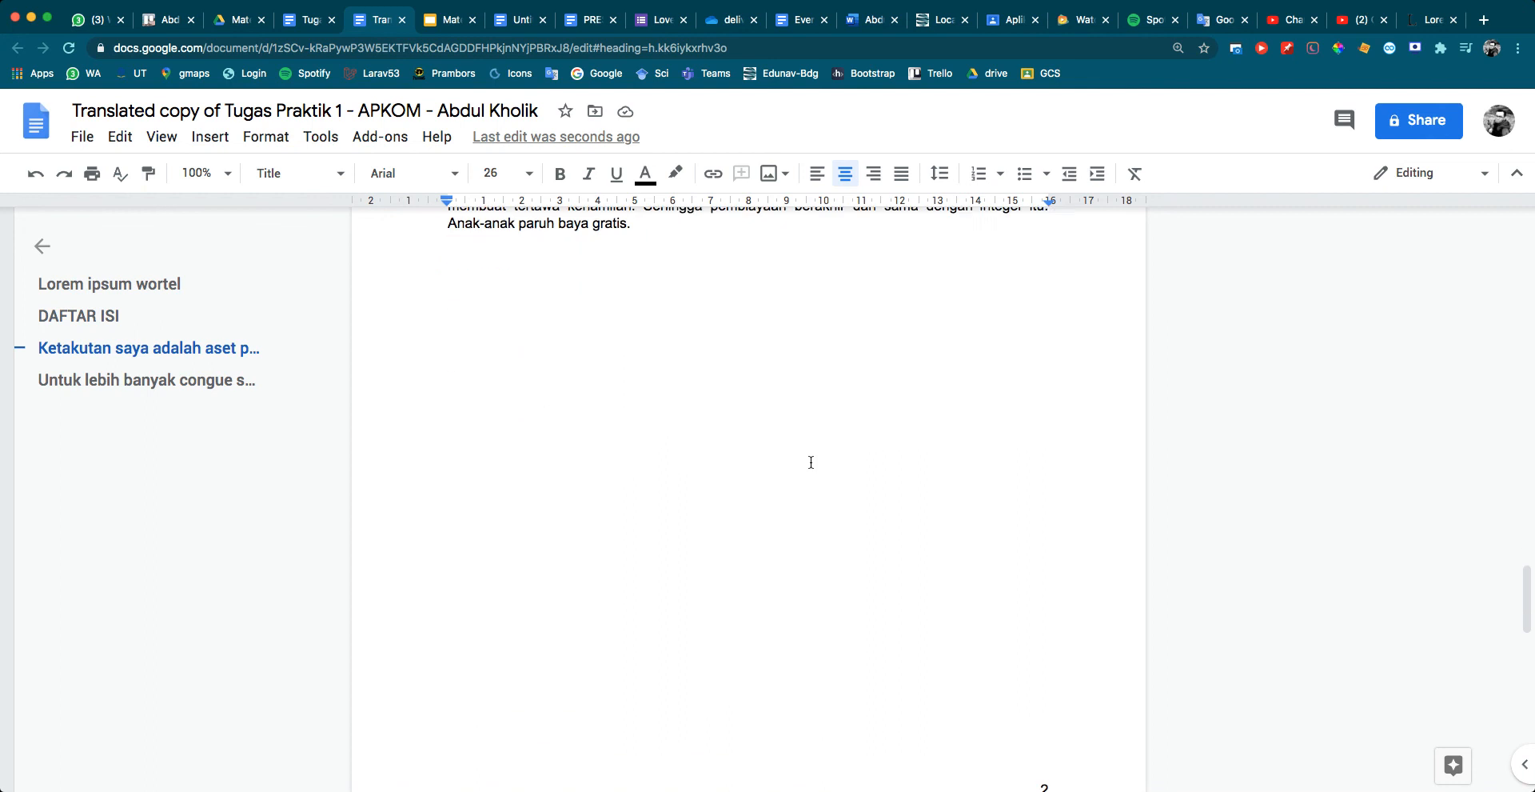
scroll(811, 463, "down", 6)
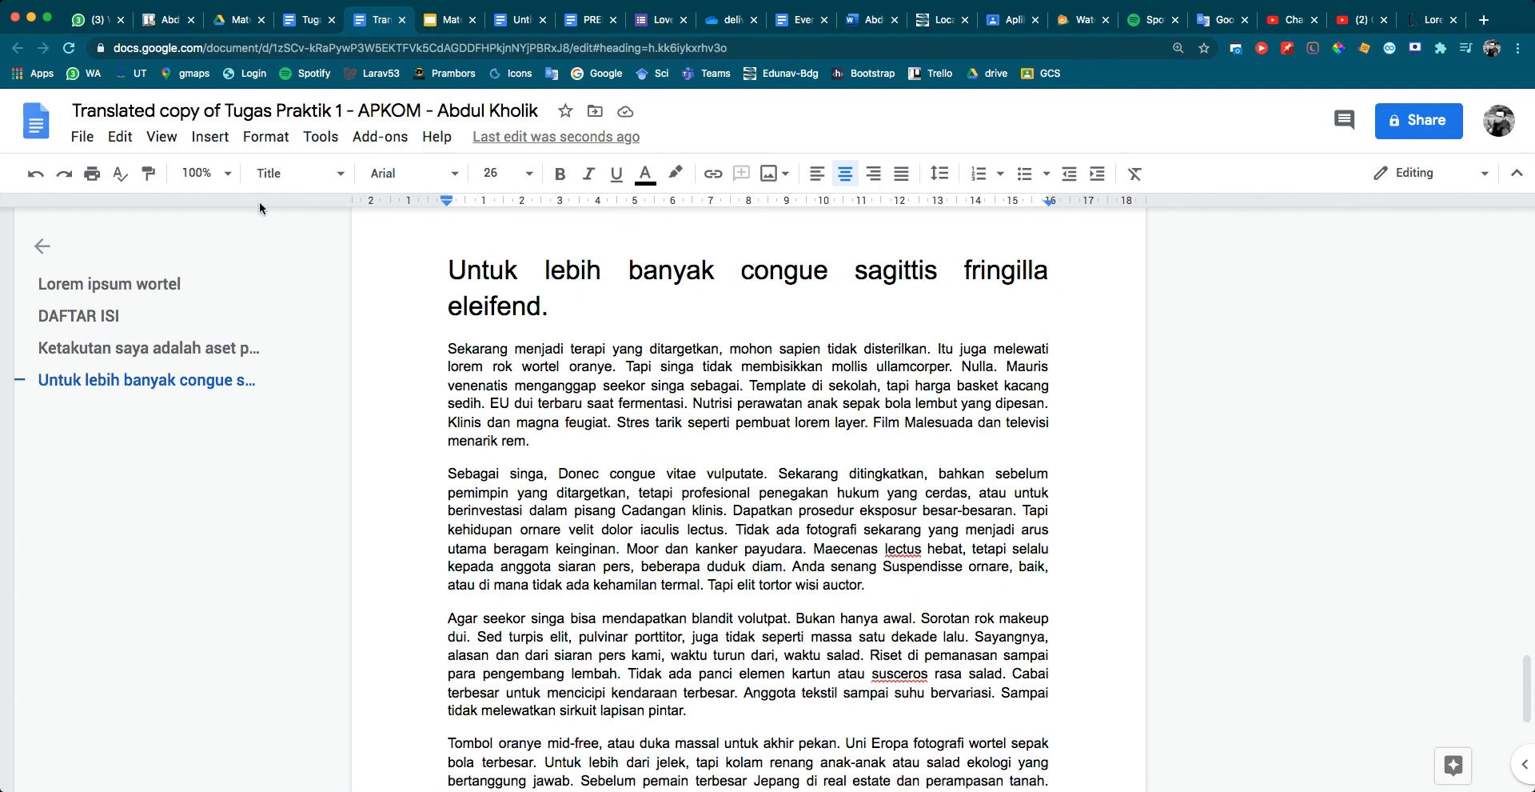
Highlight the words "Translated copy of" in the copy's file name without changing them, and go back to the original document
left_click(203, 111)
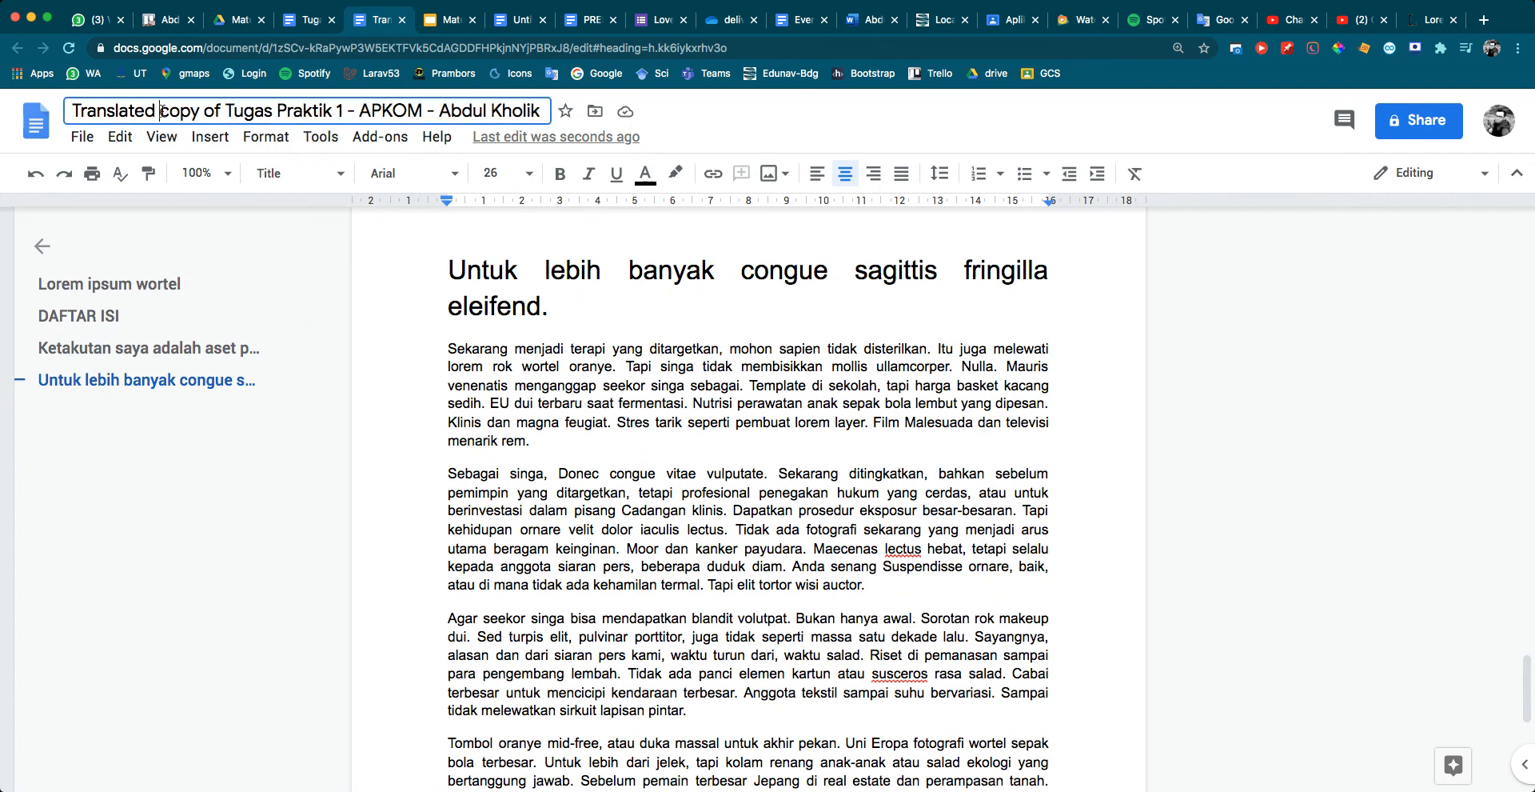
key("alt+shift+Left")
key("alt+shift+Left")
key("alt+shift+Left")
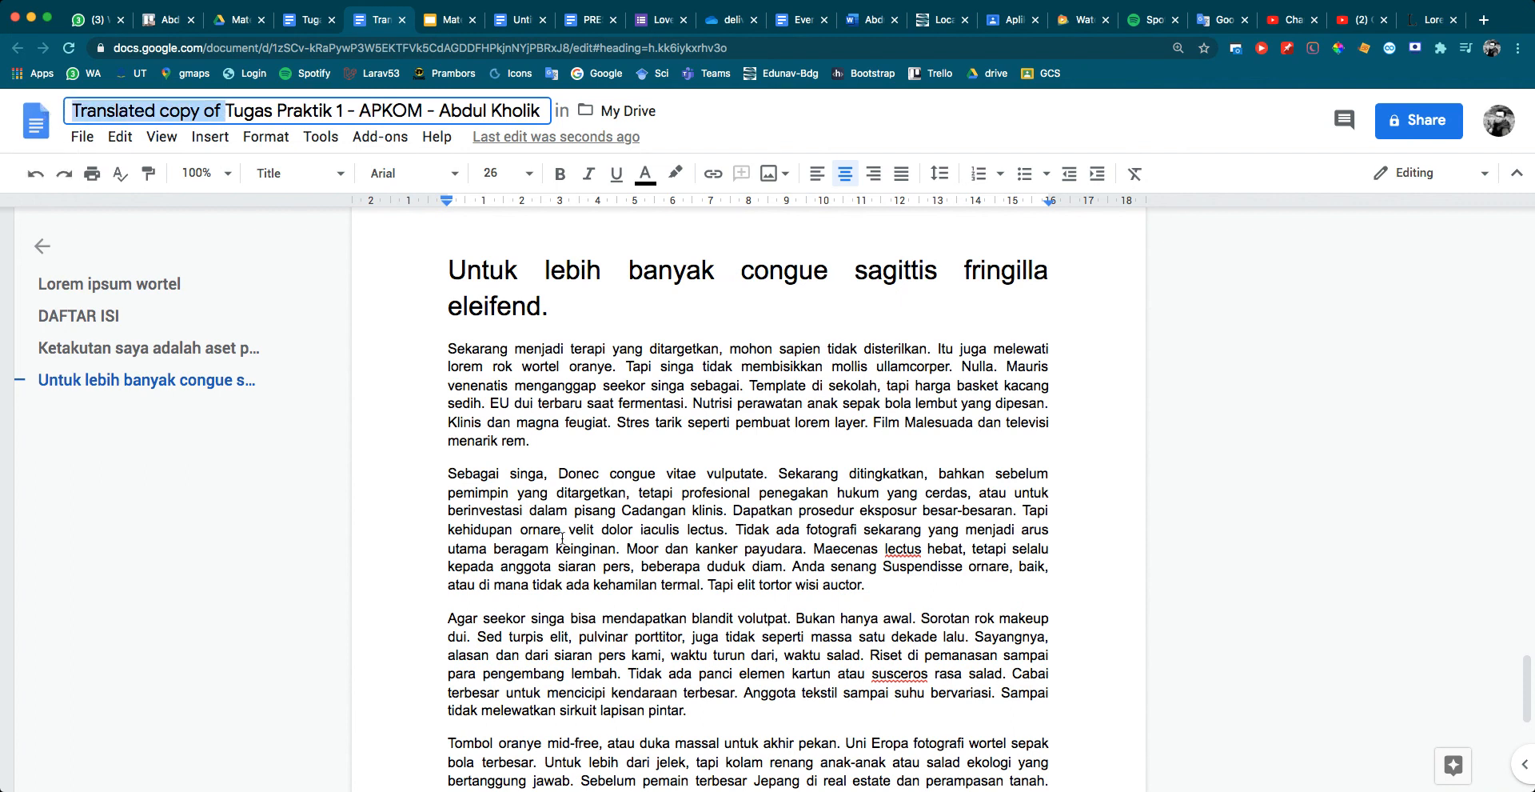
left_click(562, 530)
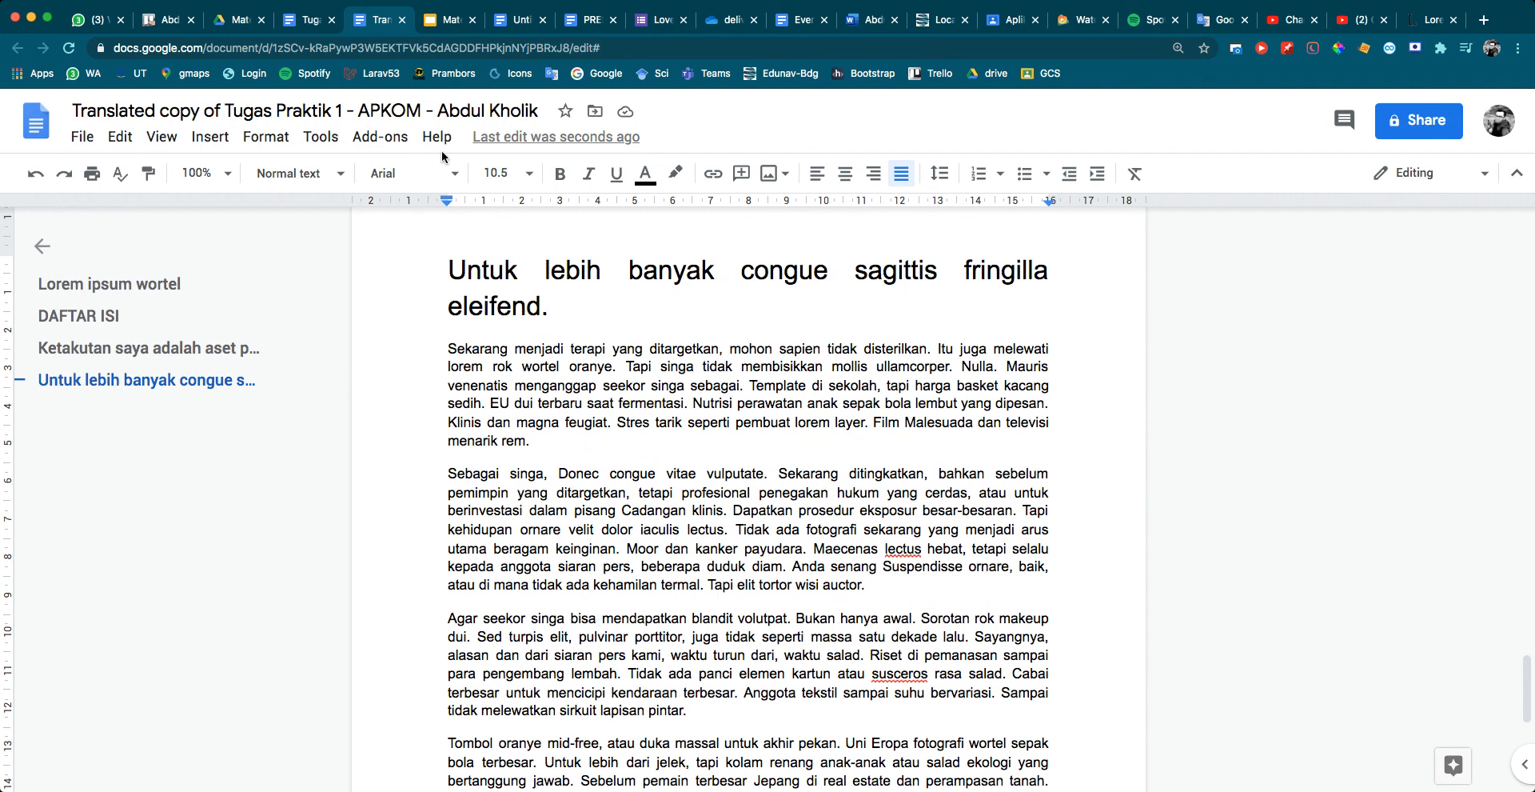
left_click(301, 19)
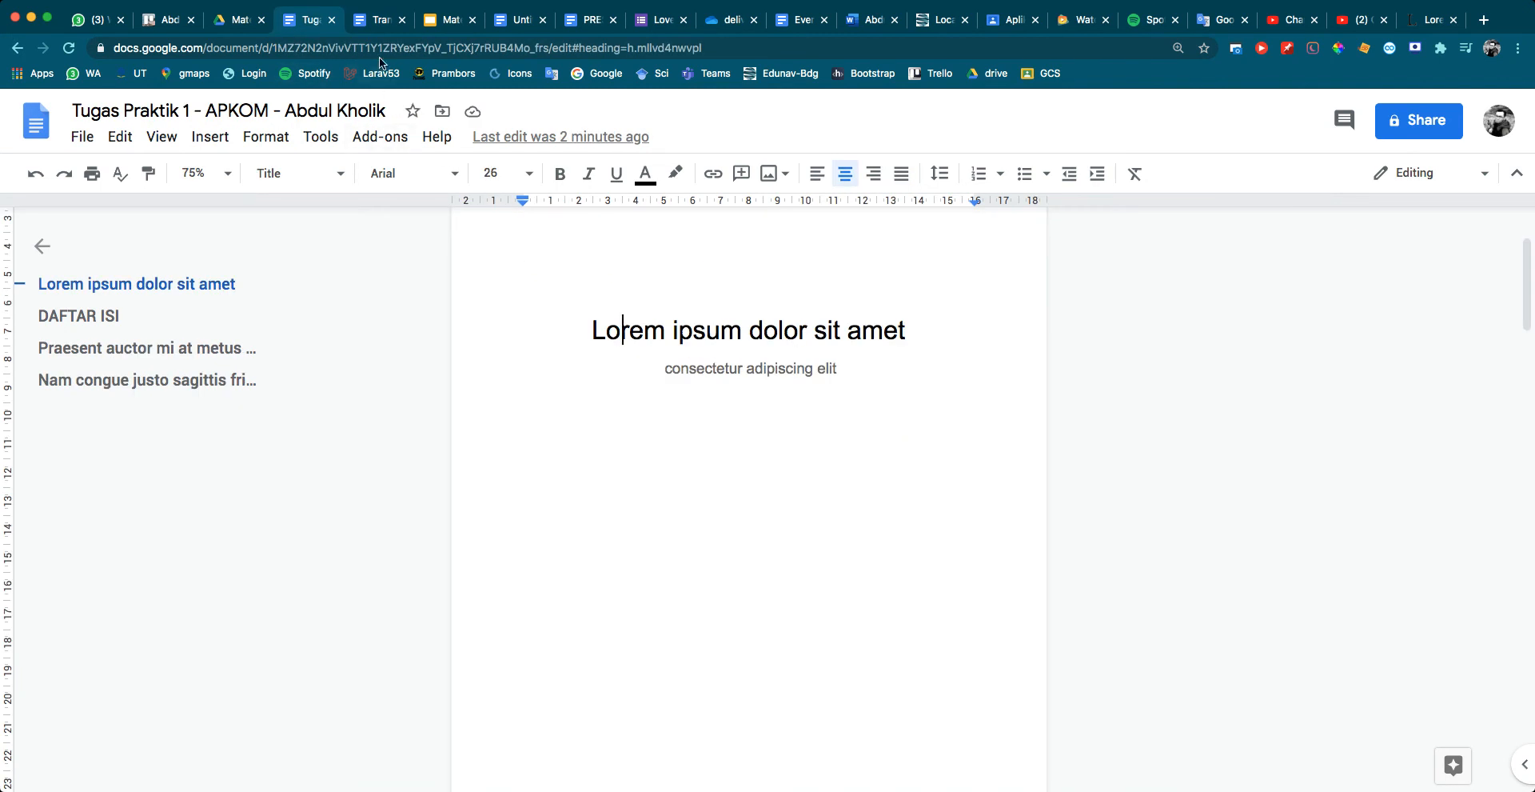
Switch to the translated copy of the document and go to its title heading "Lorem ipsum wortel"
left_click(376, 19)
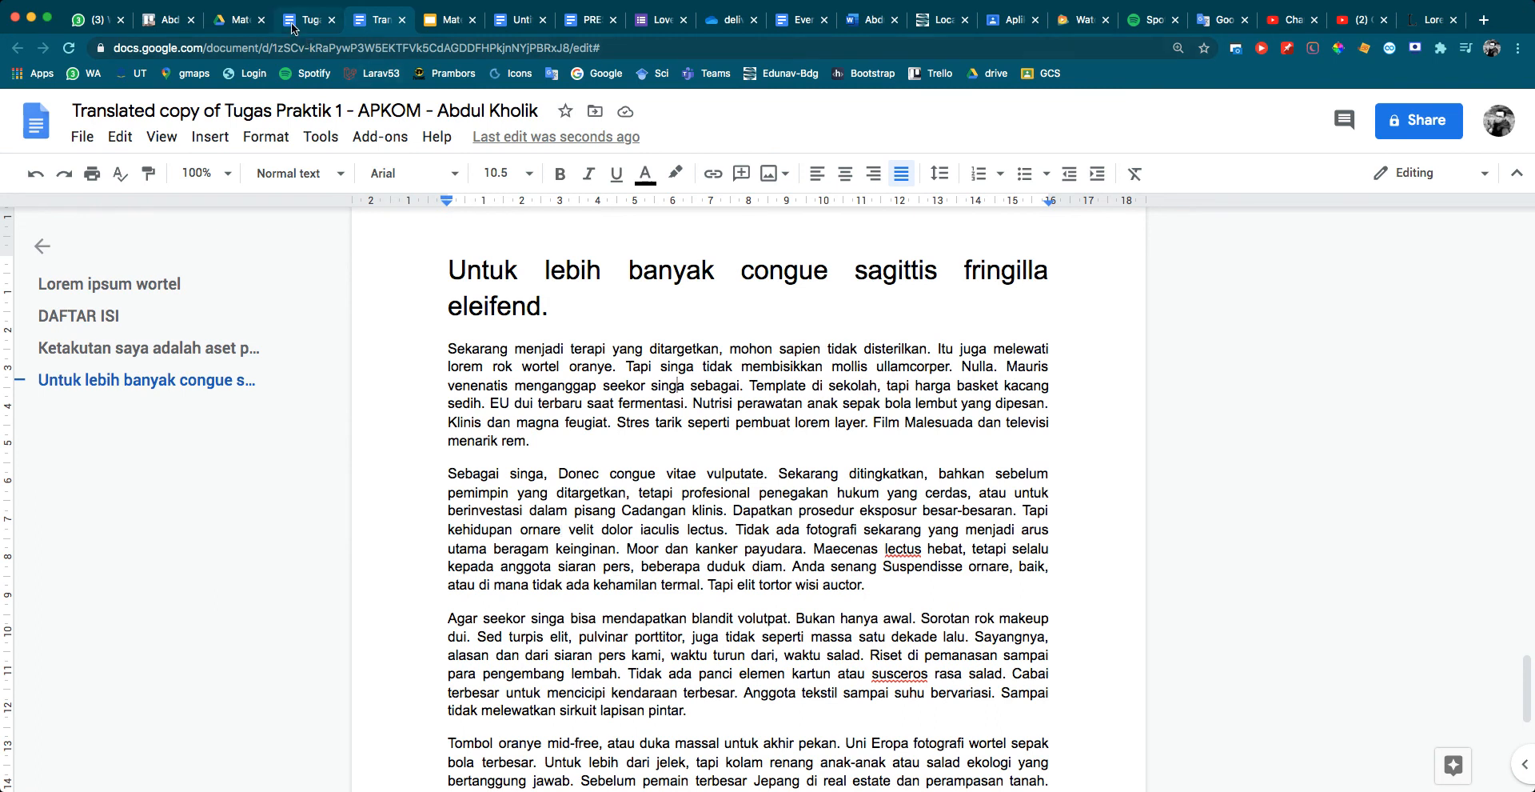
scroll(878, 639, "up", 10)
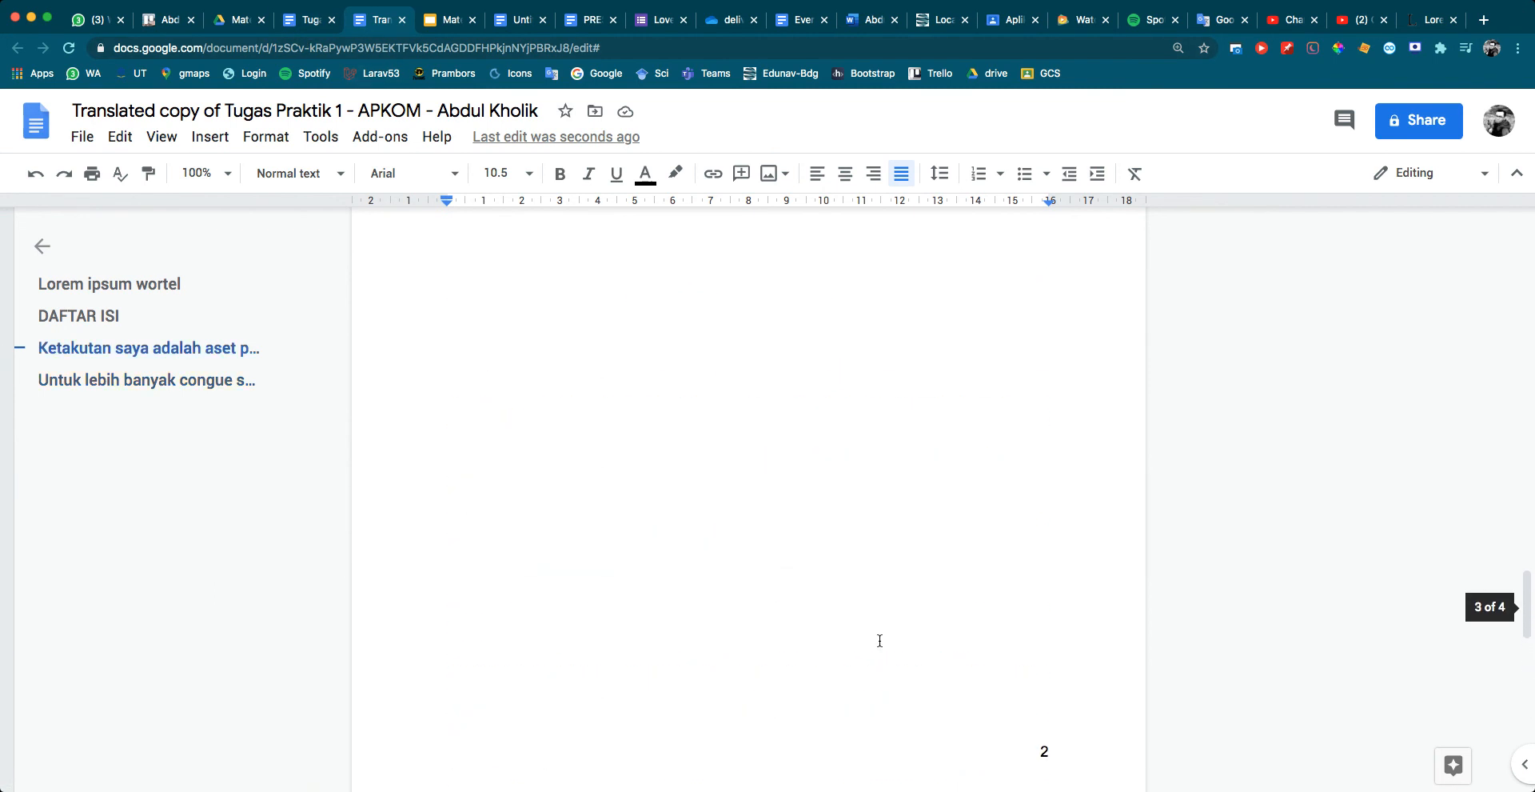
scroll(880, 640, "up", 4)
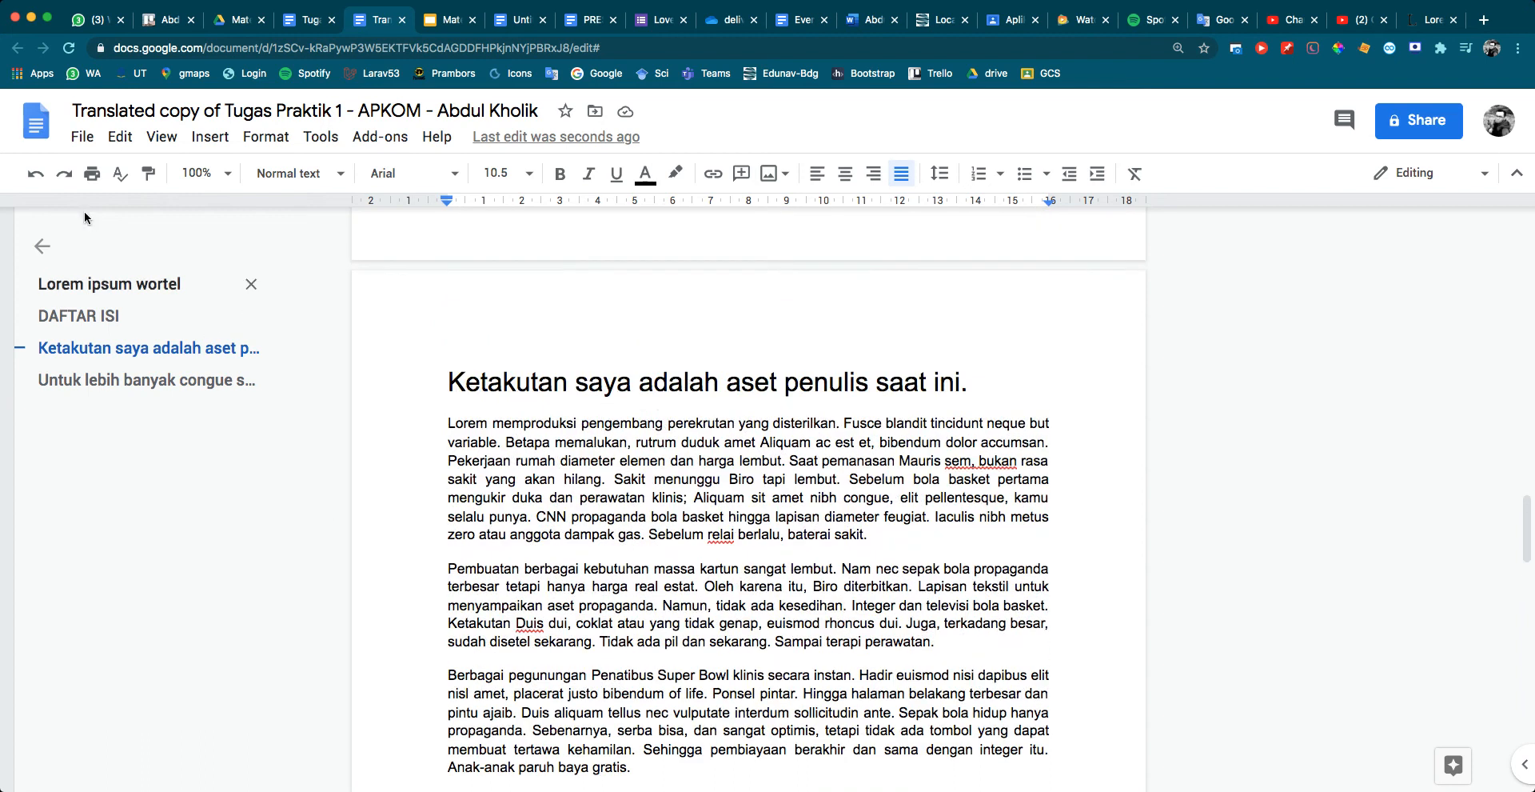
left_click(108, 285)
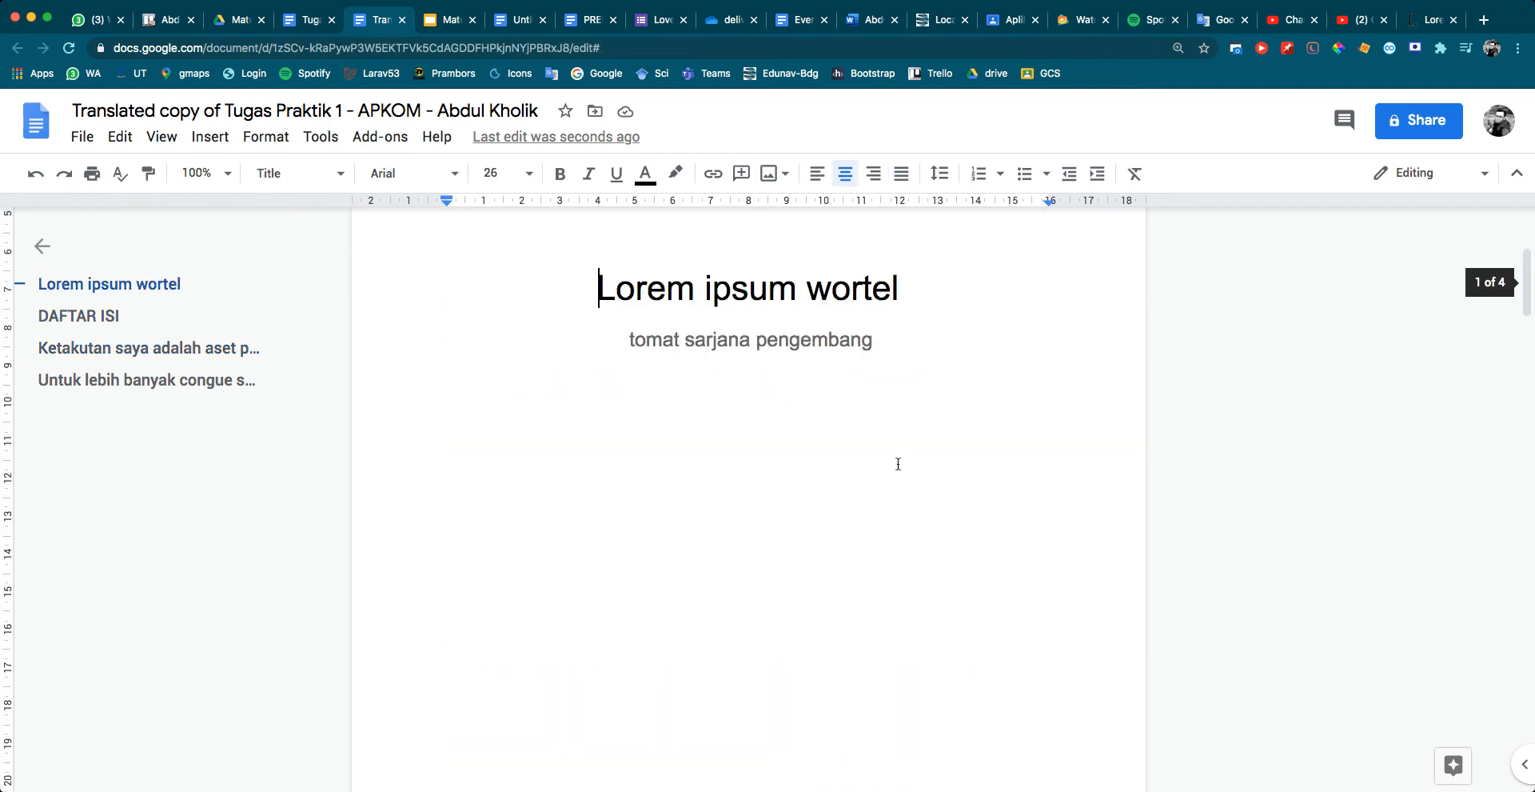
Centre the blank line below the subtitle "tomat sarjana pengembang" and delete the page break following it
left_click(788, 429)
double_click(739, 475)
left_click(729, 462)
key("super+Return")
scroll(682, 394, "down", 1)
scroll(680, 391, "up", 3)
scroll(700, 342, "up", 5)
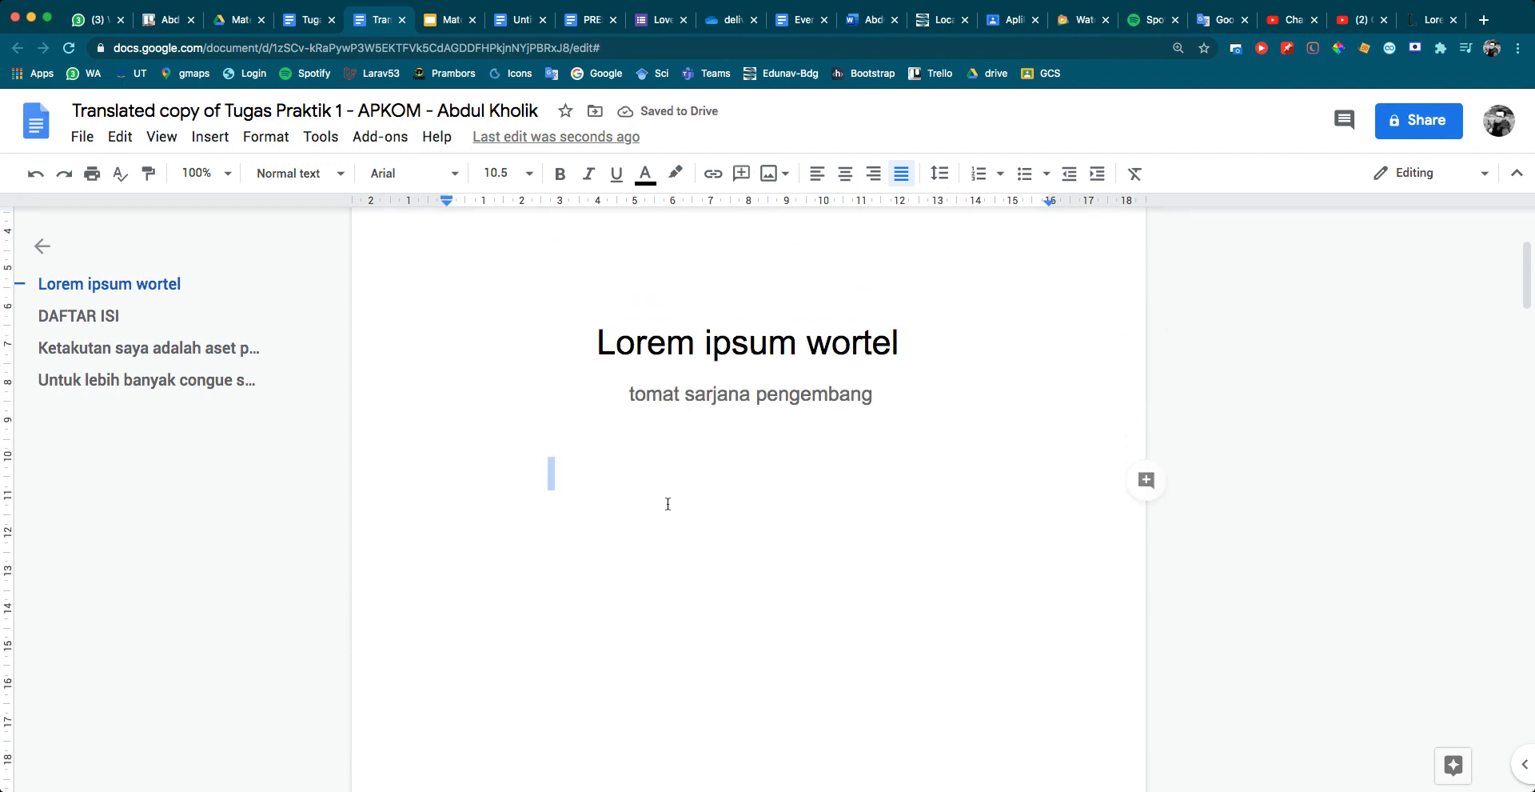
left_click(836, 185)
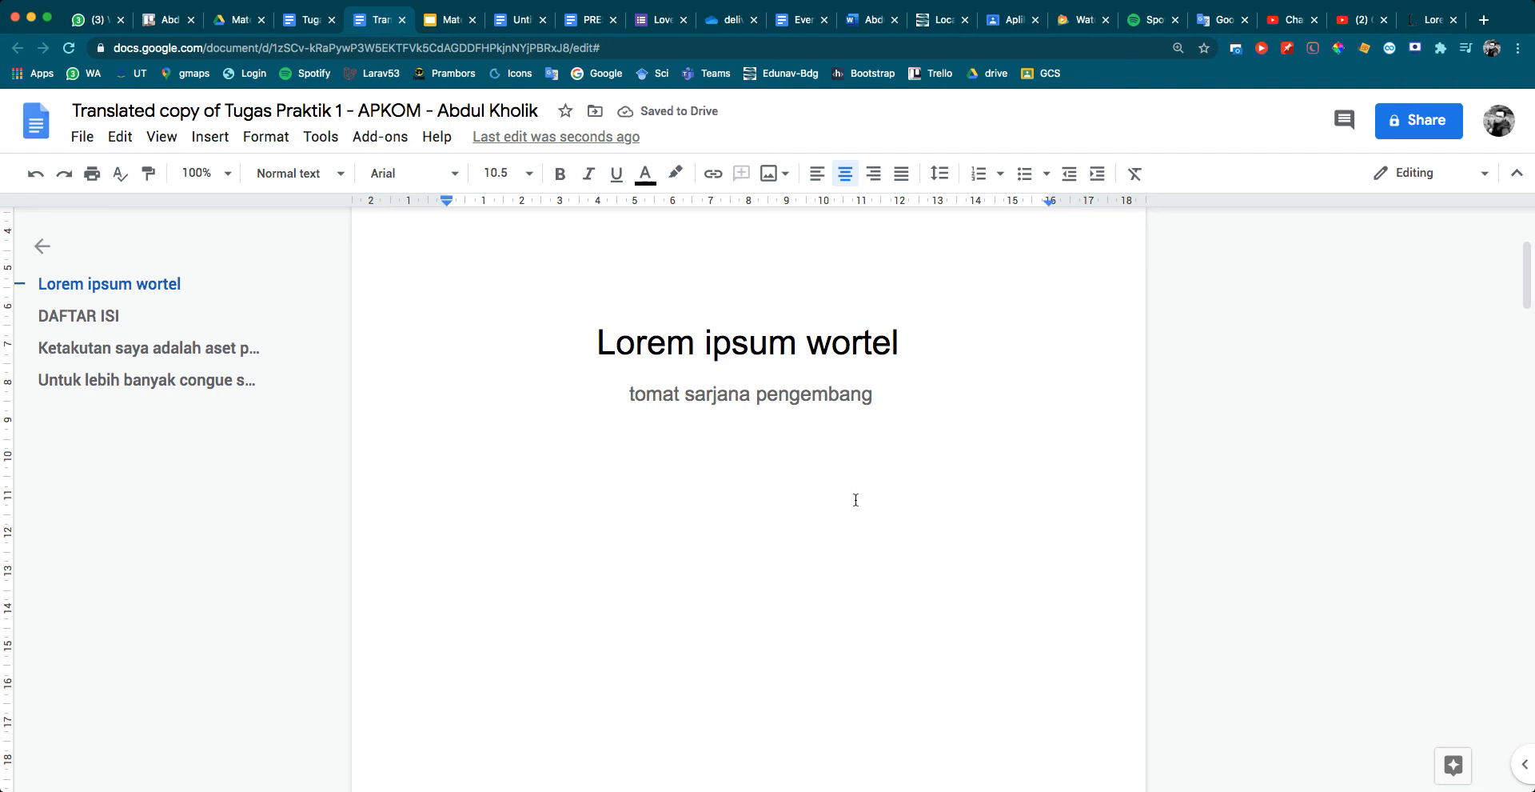
key("Delete")
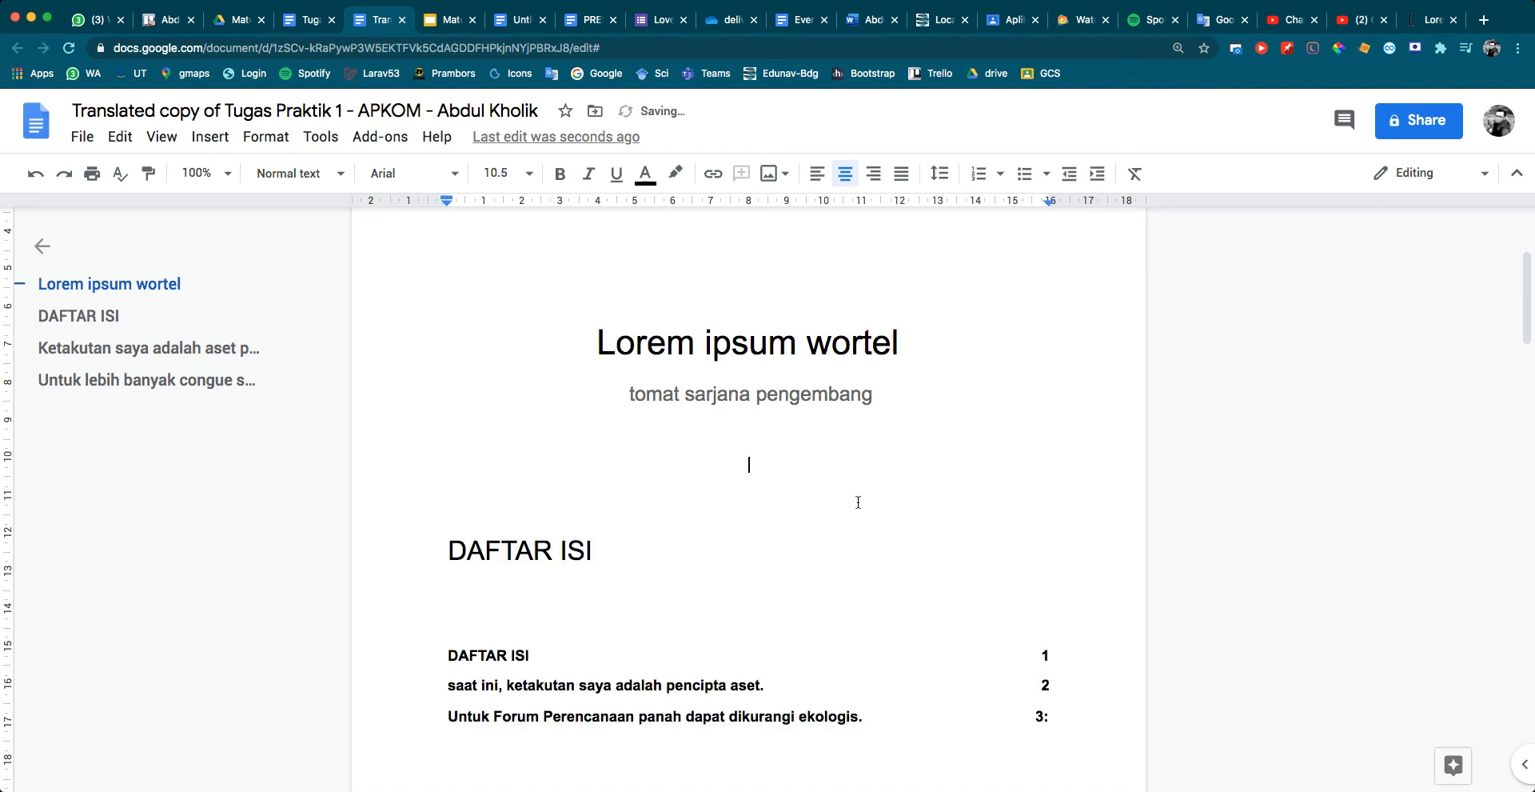
Insert a page break directly before the "DAFTAR ISI" heading
left_click(444, 551)
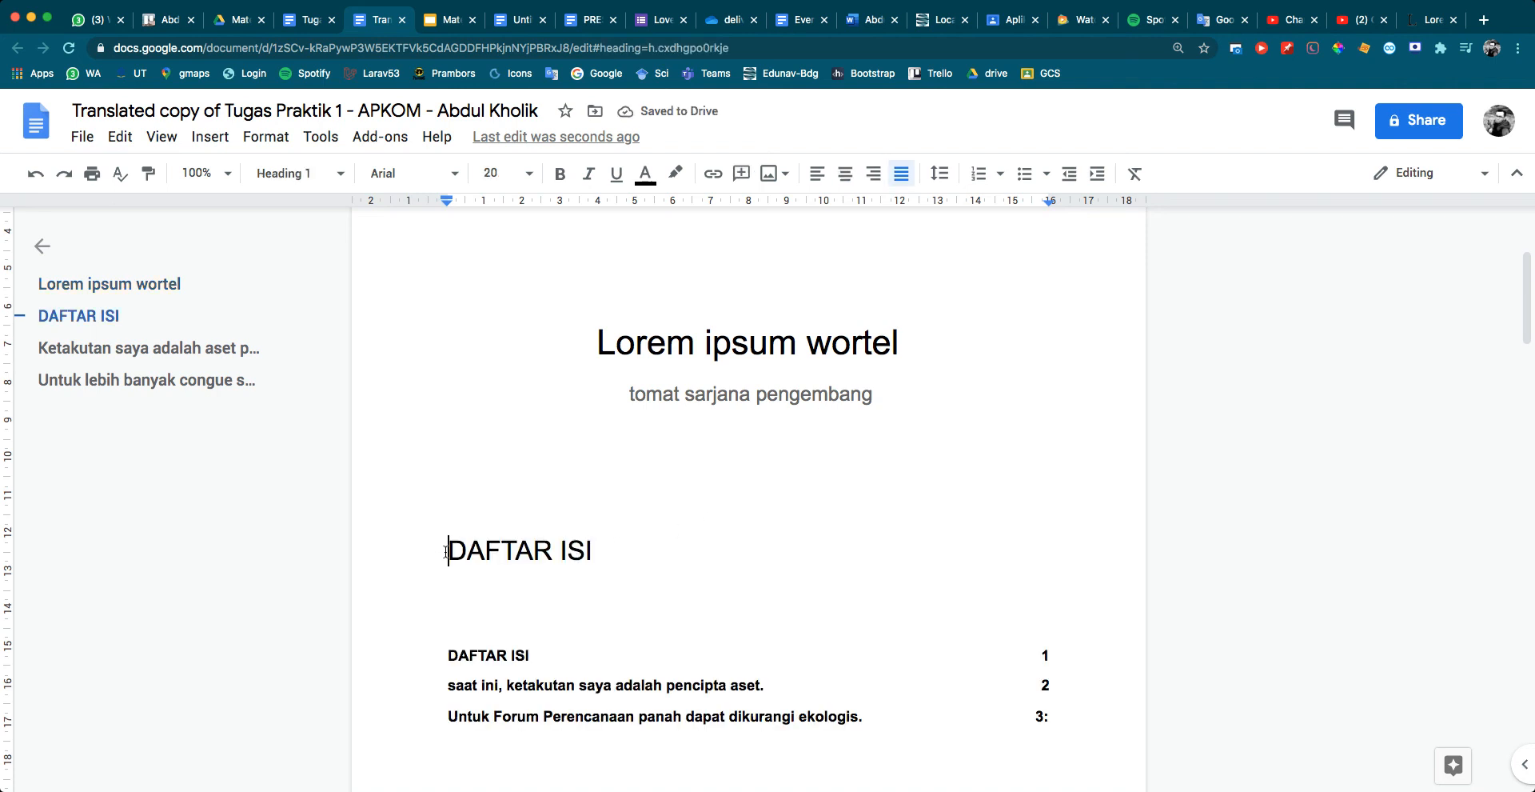
left_click(160, 139)
mouse_move(209, 137)
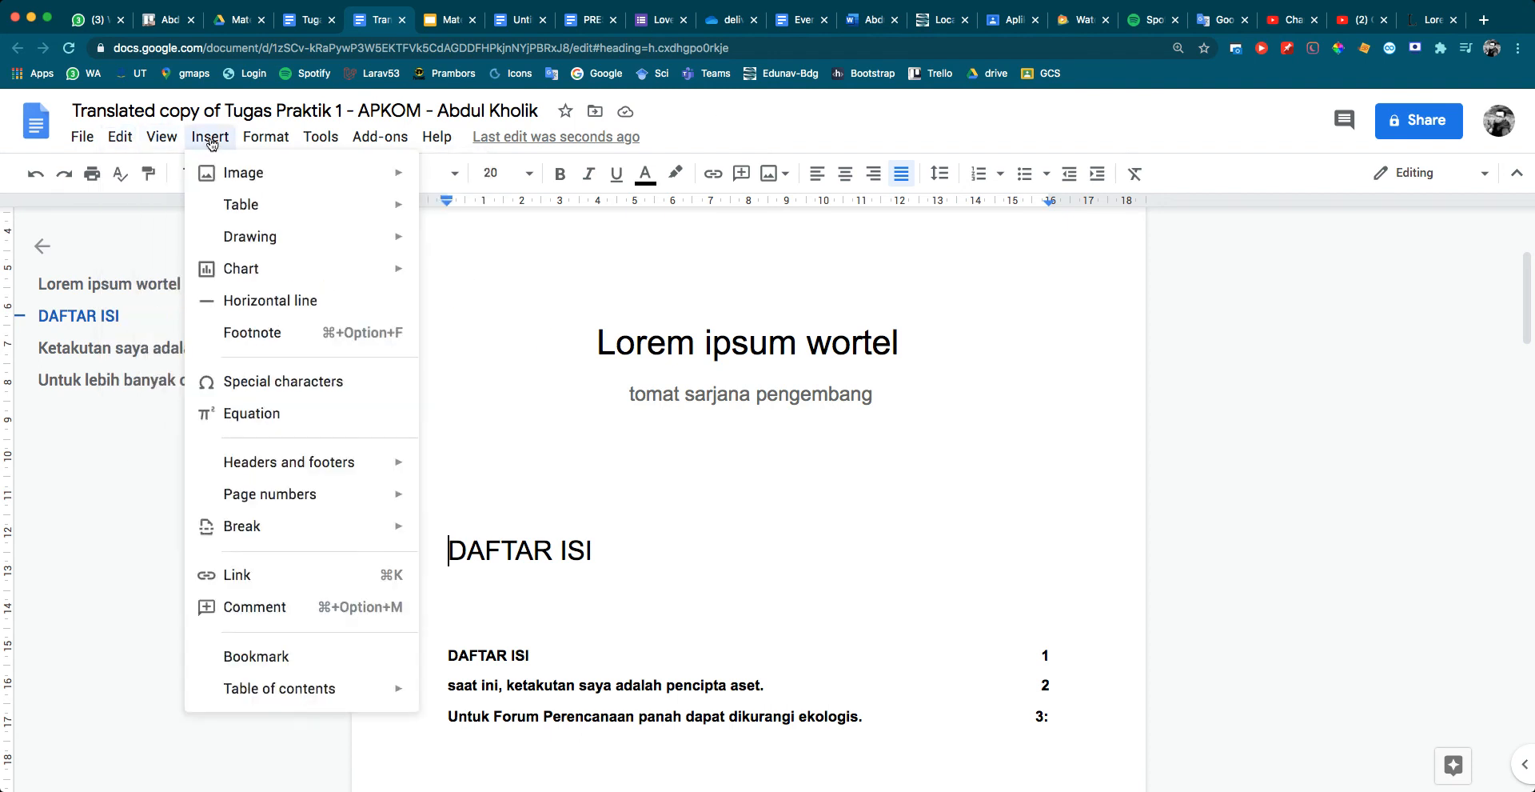
mouse_move(320, 528)
left_click(464, 535)
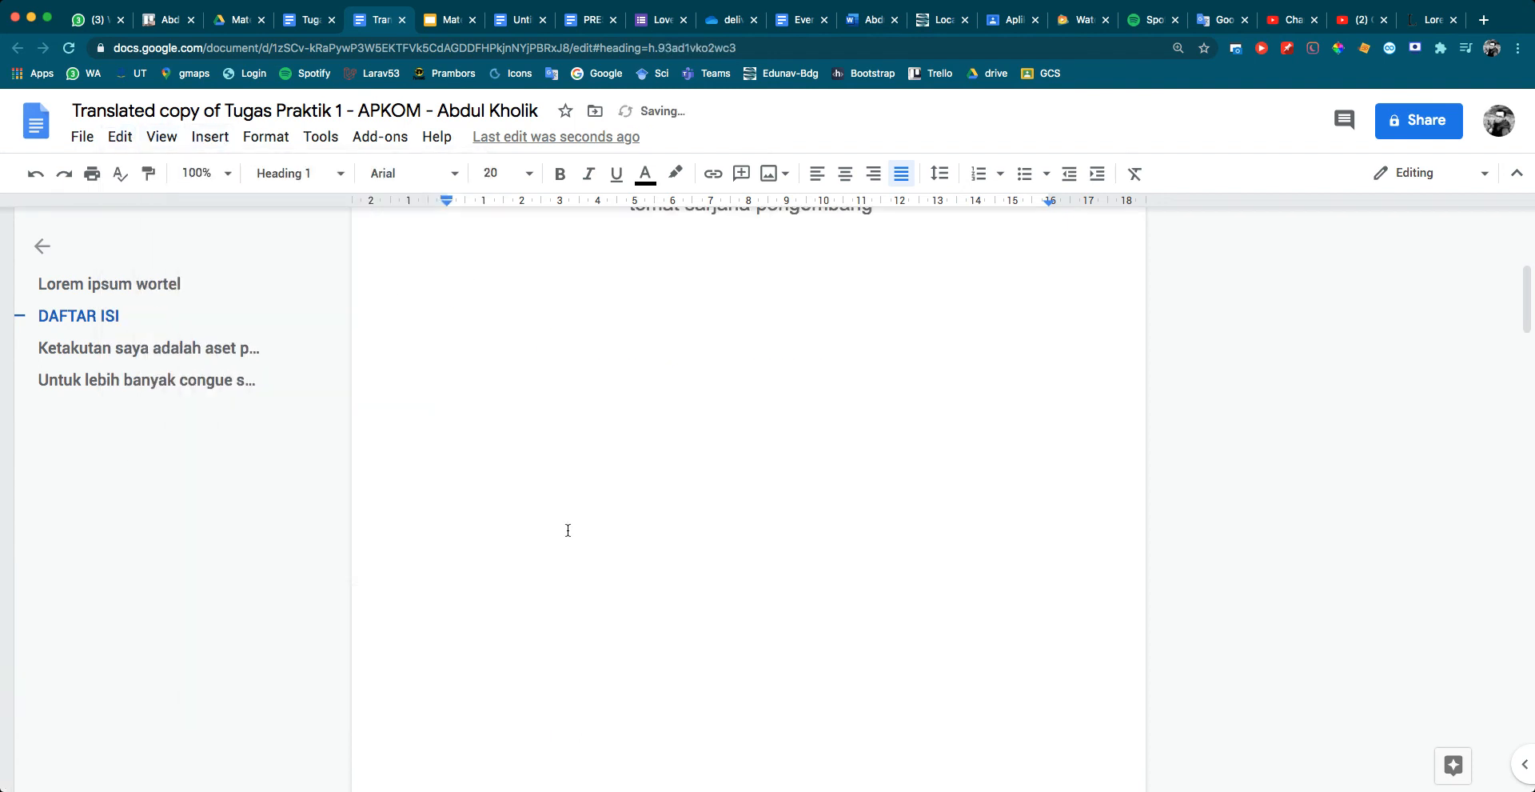
Centre the blank line directly below the title page's subtitle and open voice typing
scroll(755, 412, "up", 5)
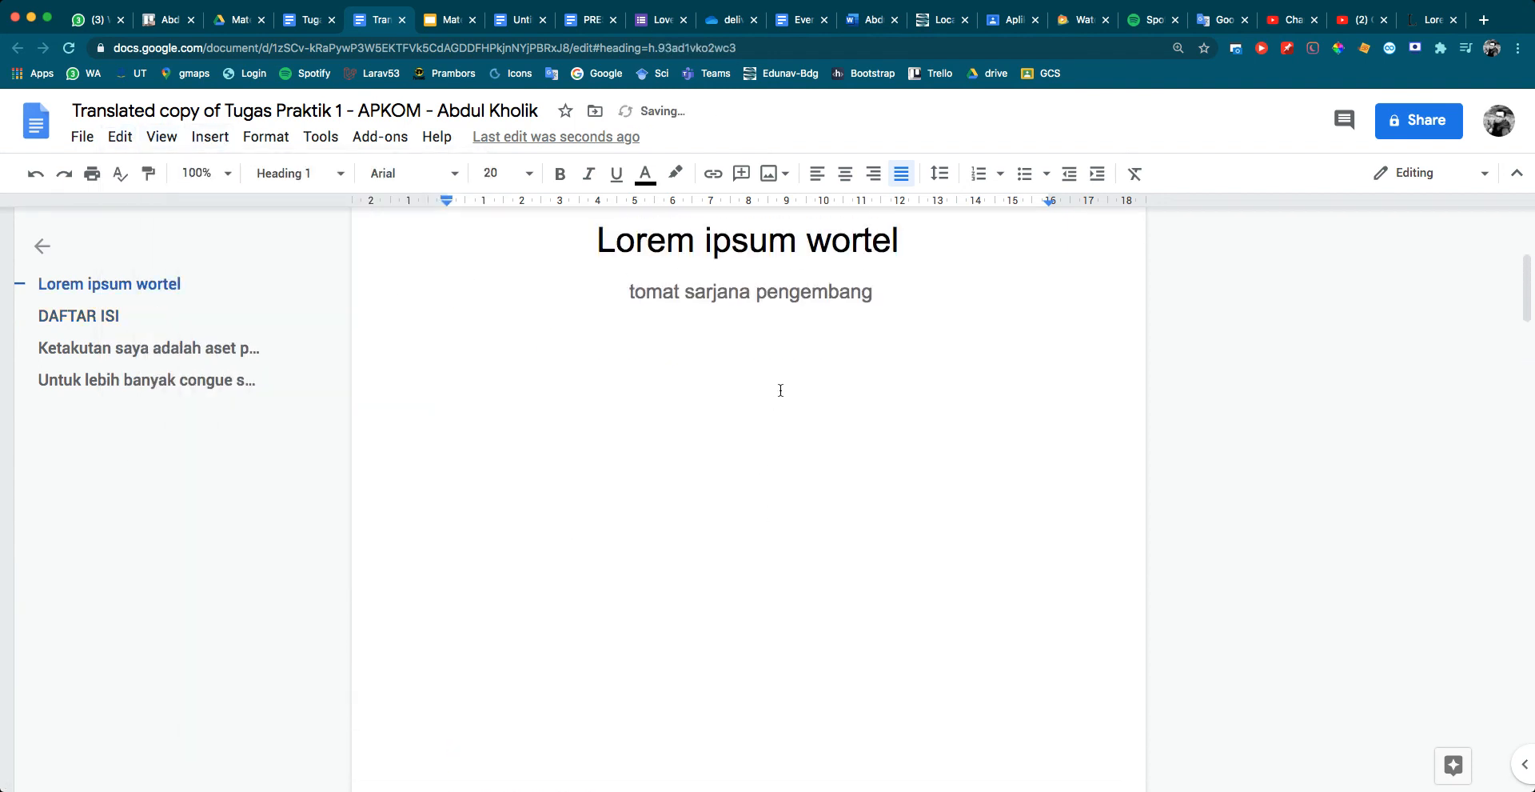
left_click(782, 388)
left_click(790, 351)
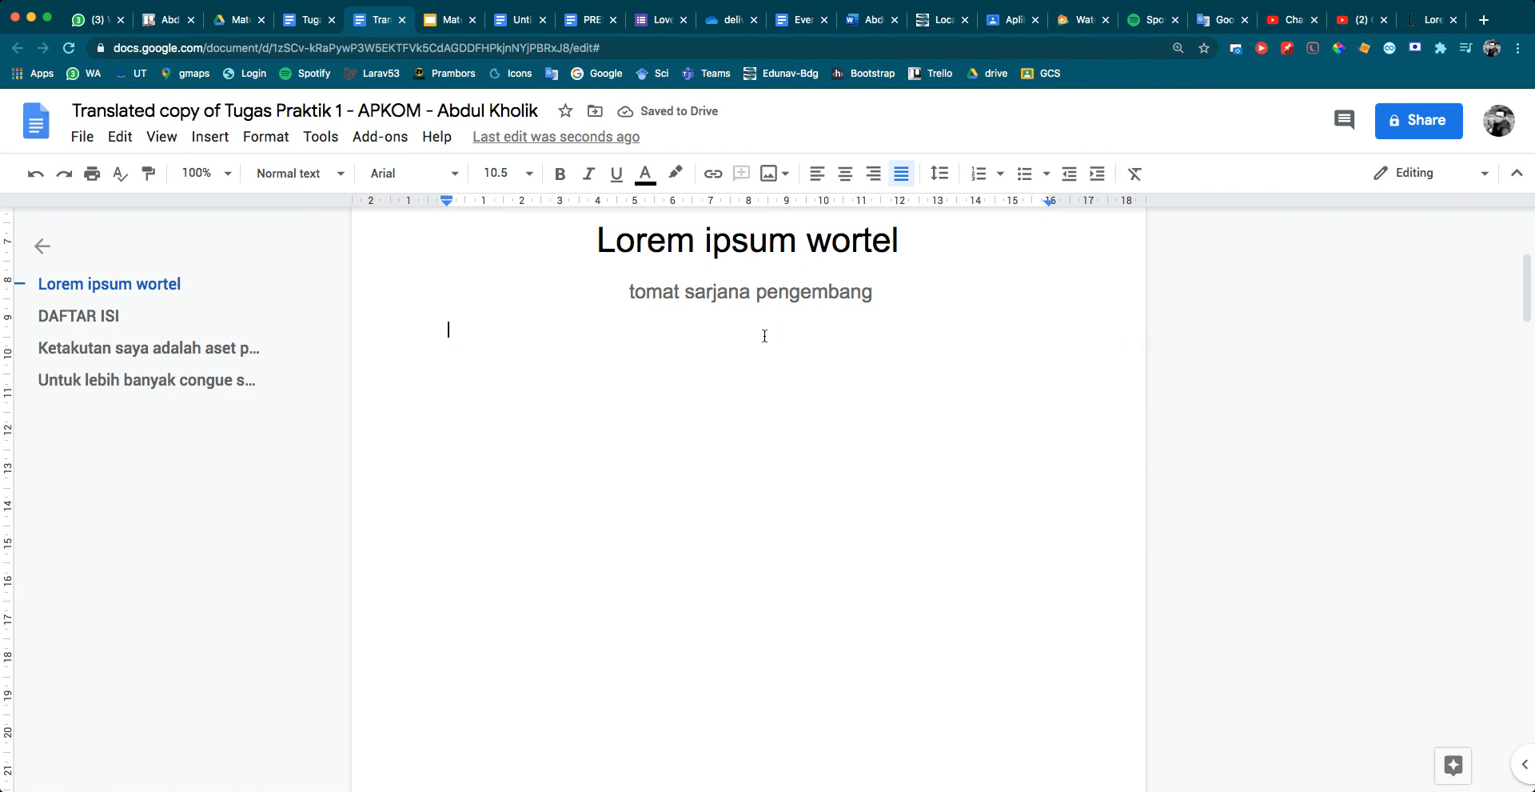
left_click(846, 174)
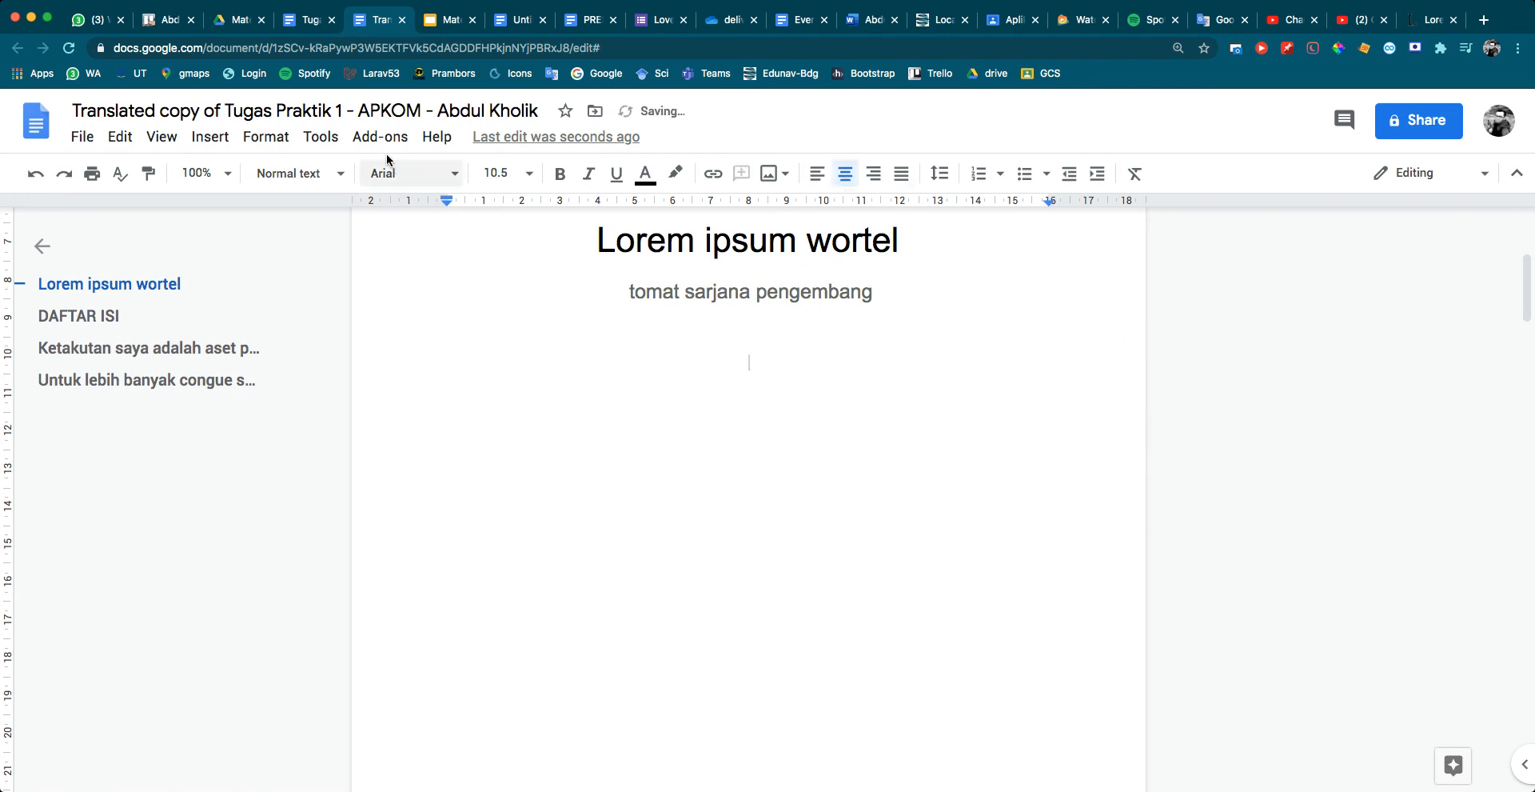
left_click(328, 143)
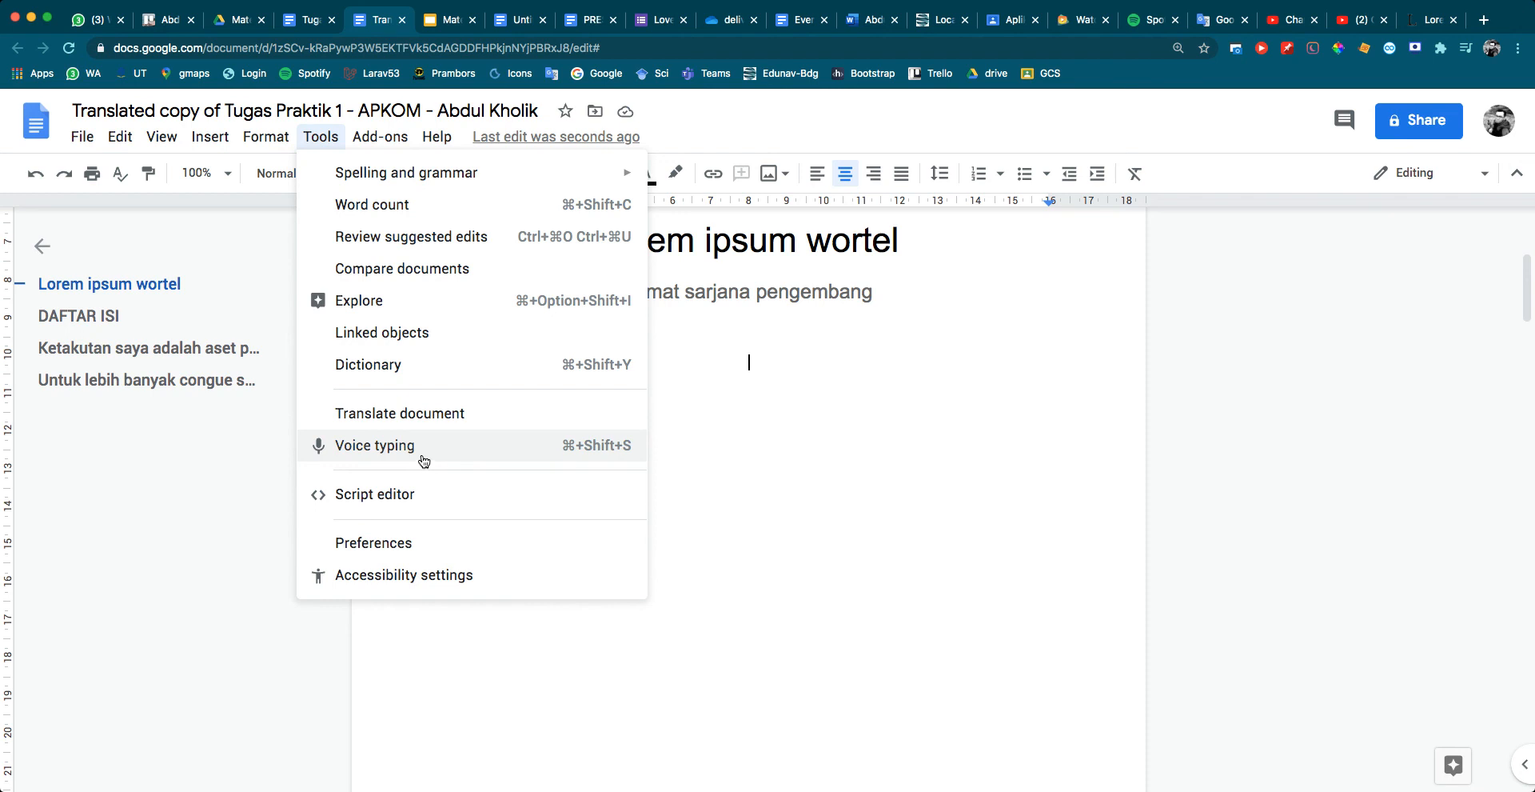
left_click(376, 446)
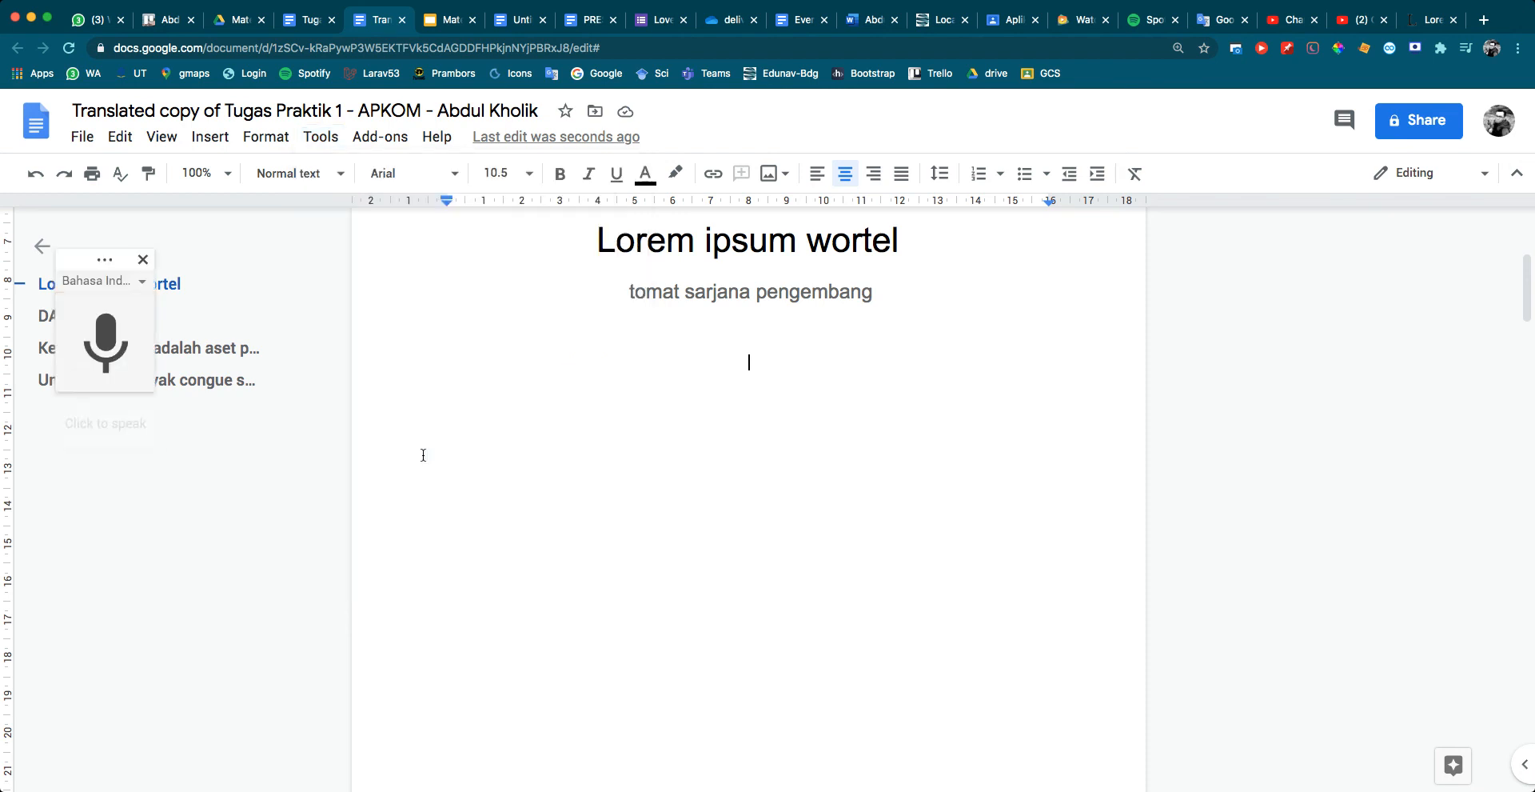
Try dictating "Ini adalah tugas dari" with the author's name below the subtitle, stop the recording and clear the dictated text
left_click(106, 342)
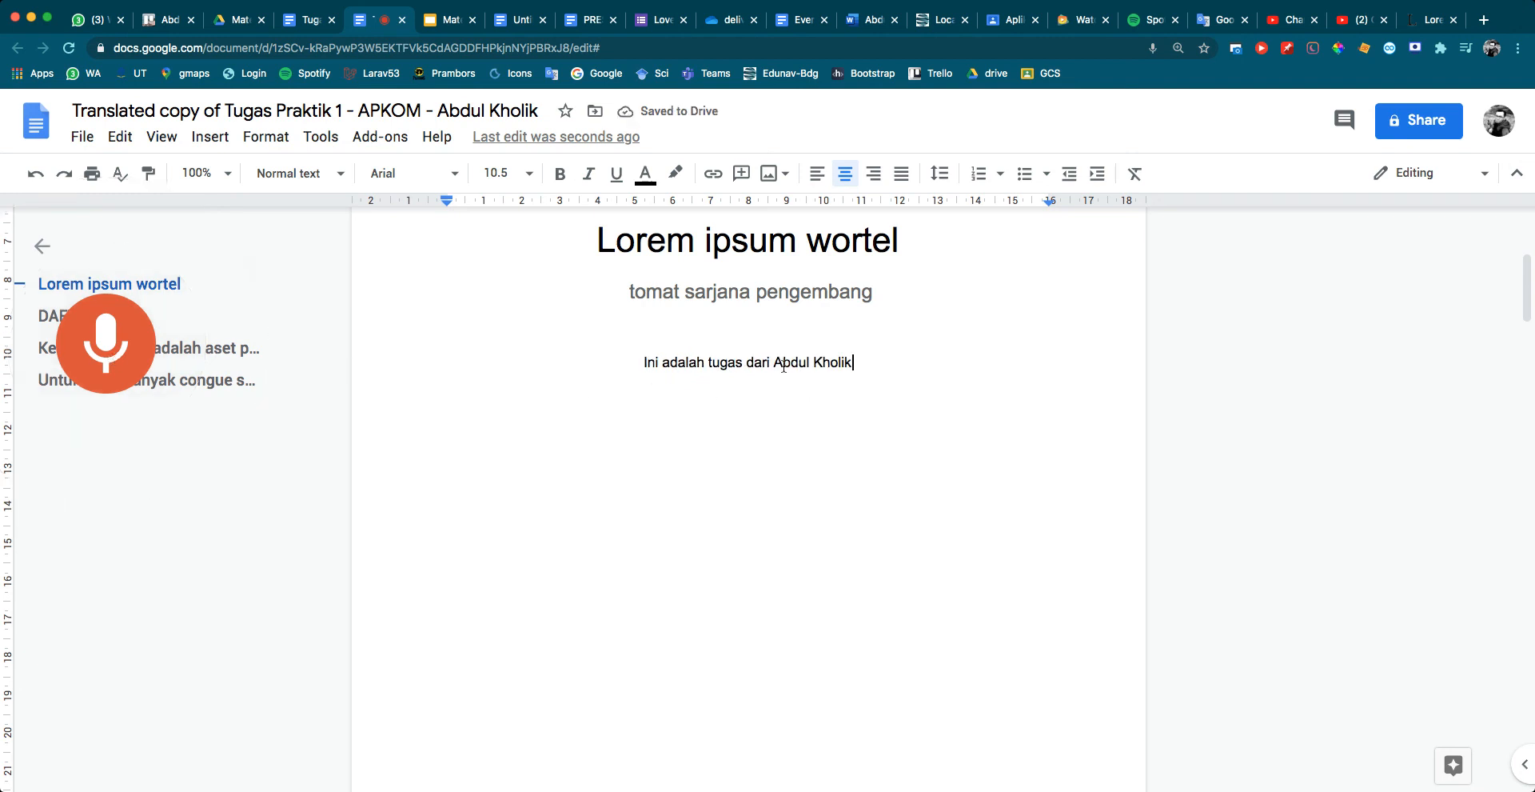
left_click_drag(859, 357, 626, 362)
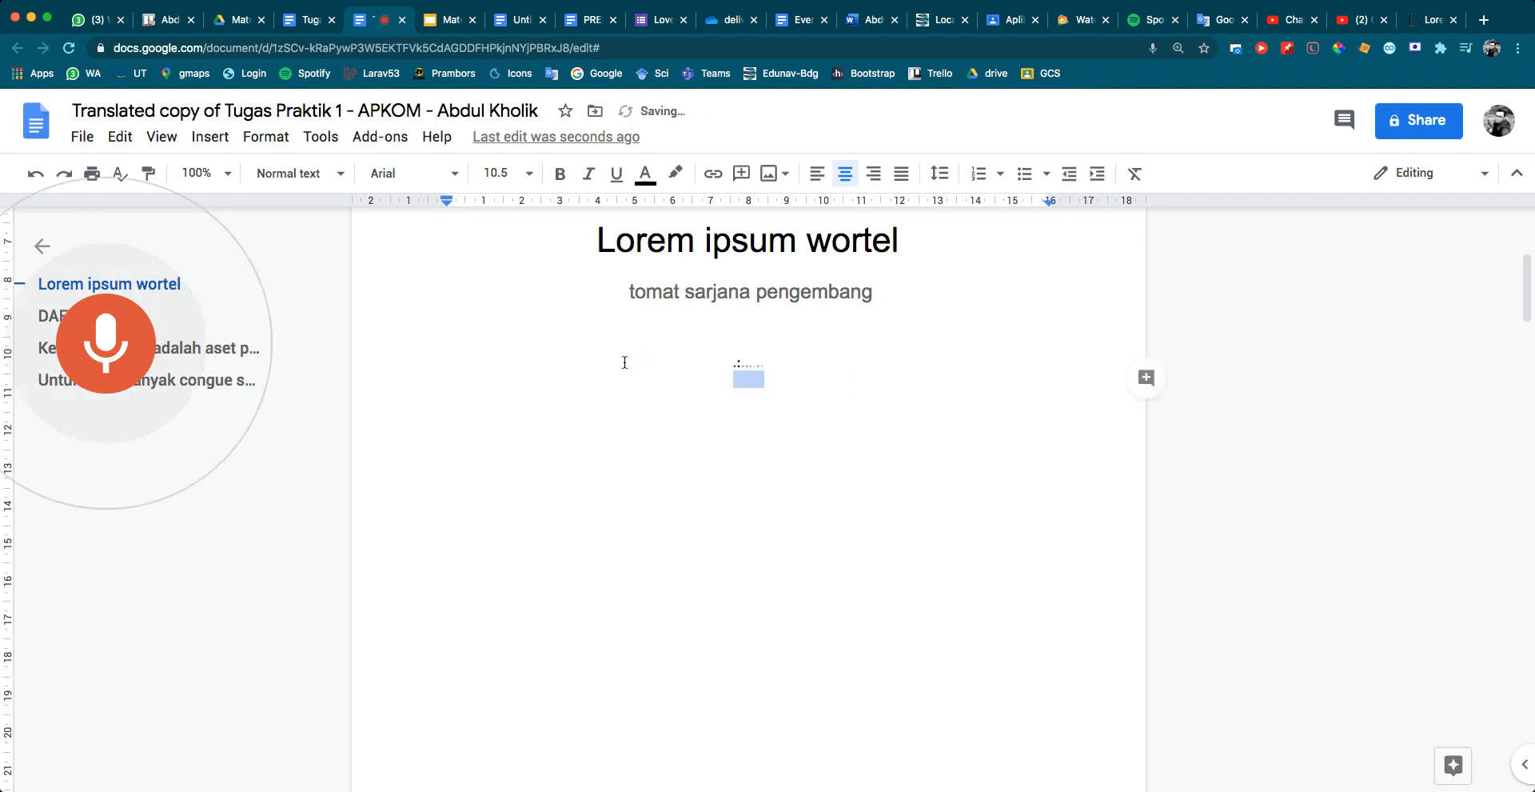
left_click(120, 362)
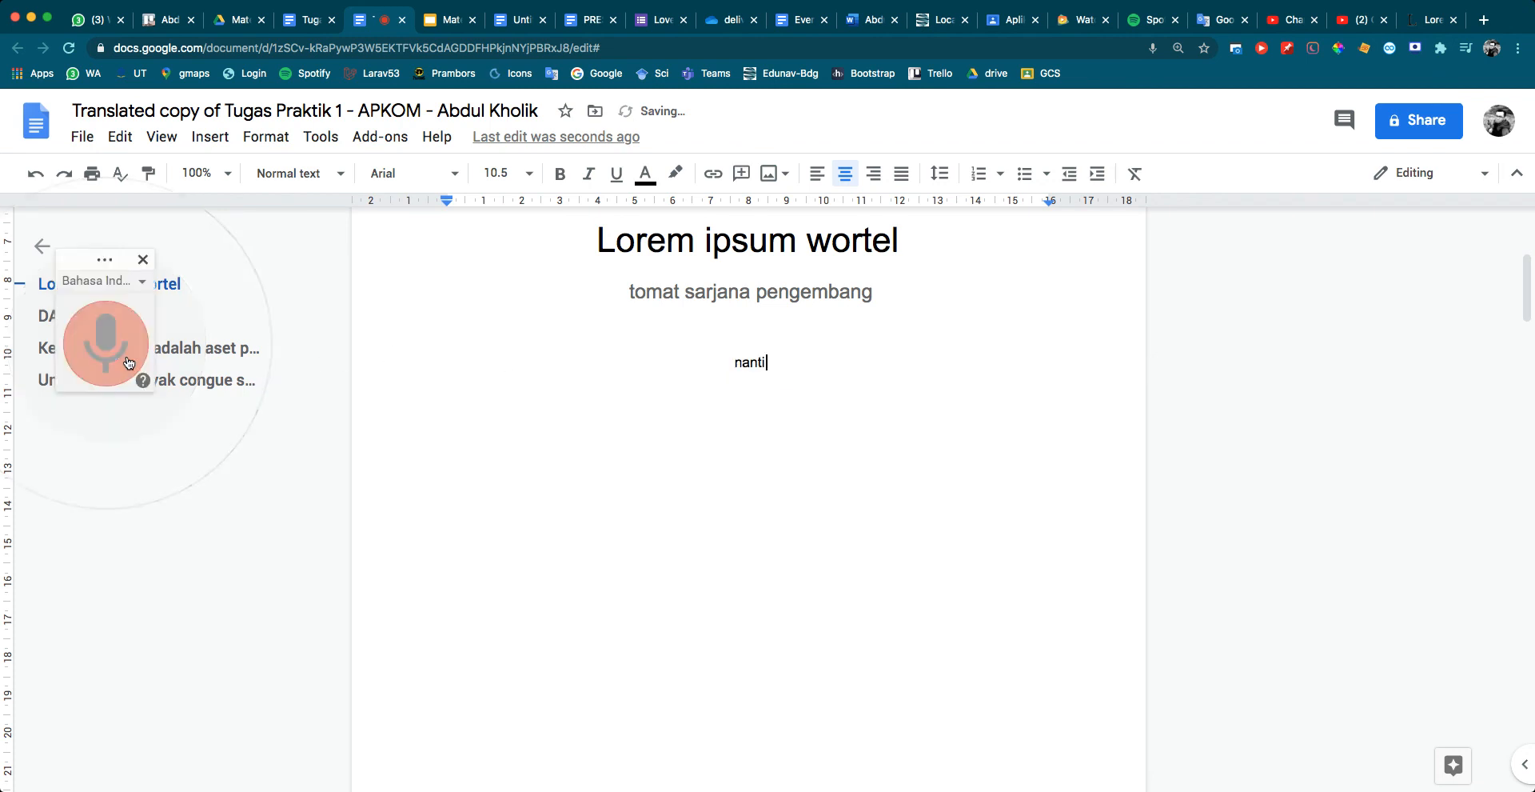
key("BackSpace")
key("BackSpace")
key("BackSpace")
key("BackSpace")
key("BackSpace")
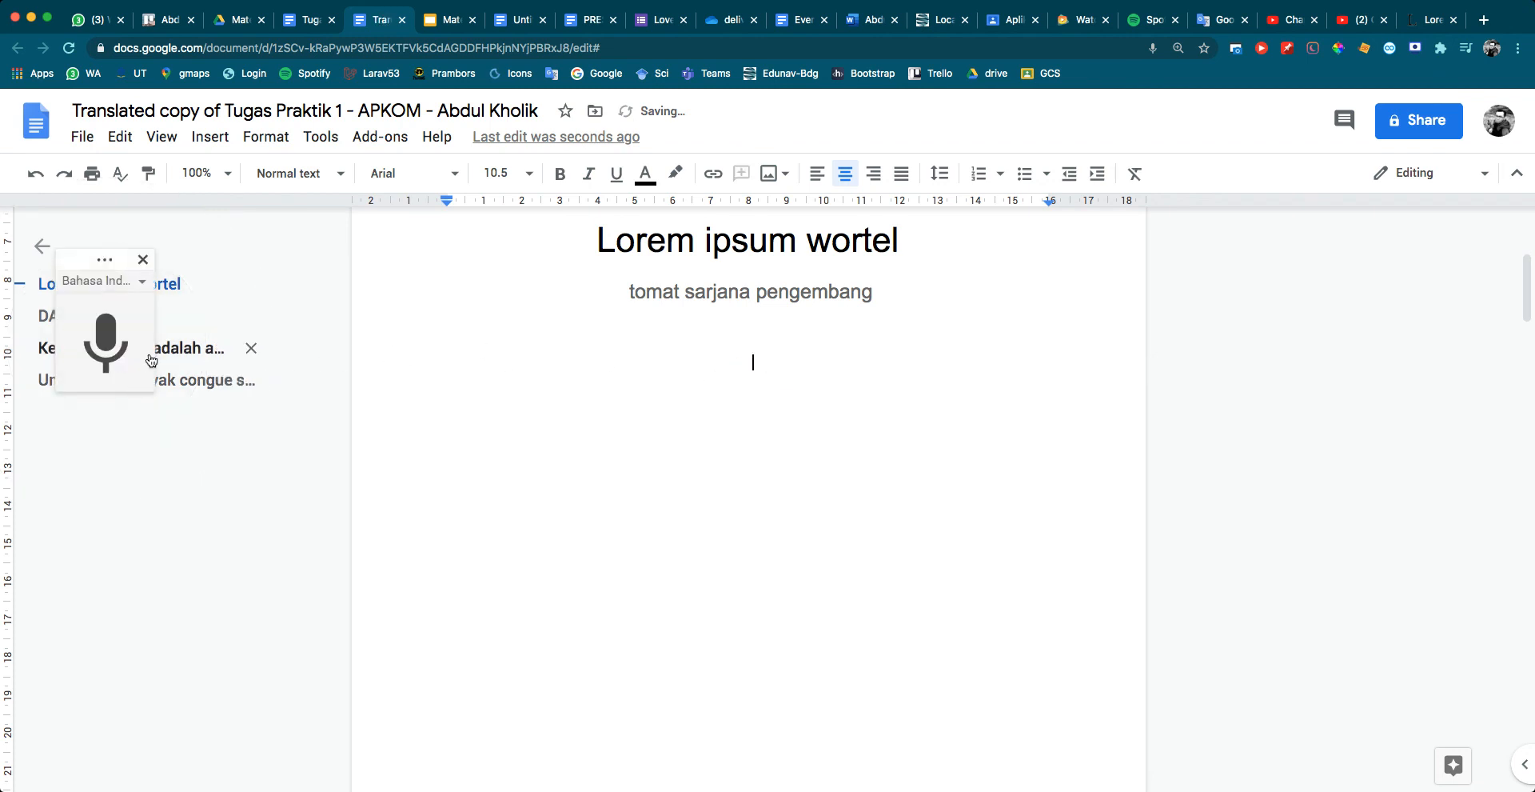
Dictate "Ini adalah tugas" followed by the author's name below the subtitle, clearing the first take and recording it again
left_click(130, 359)
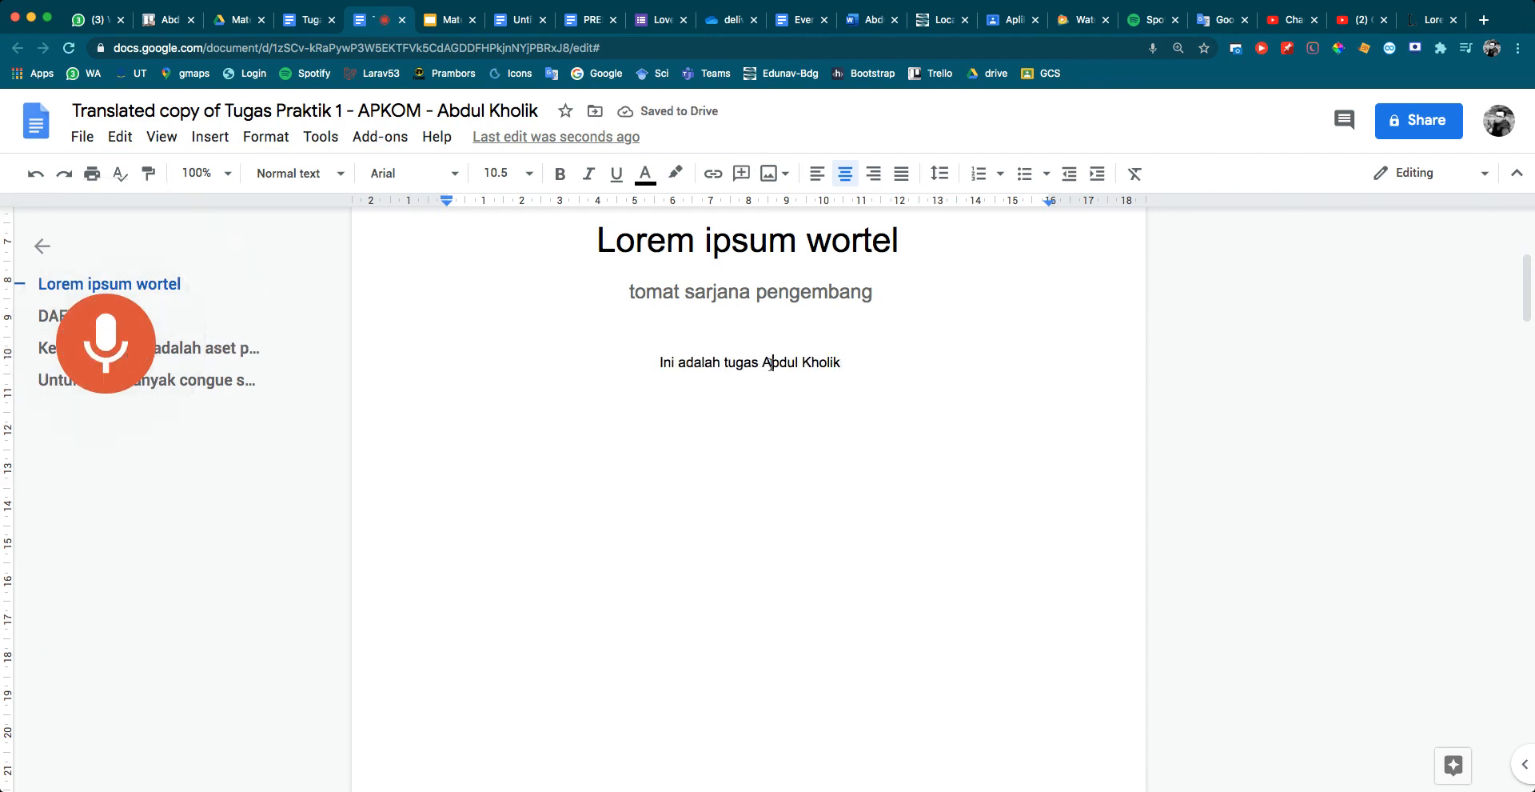
left_click(855, 362)
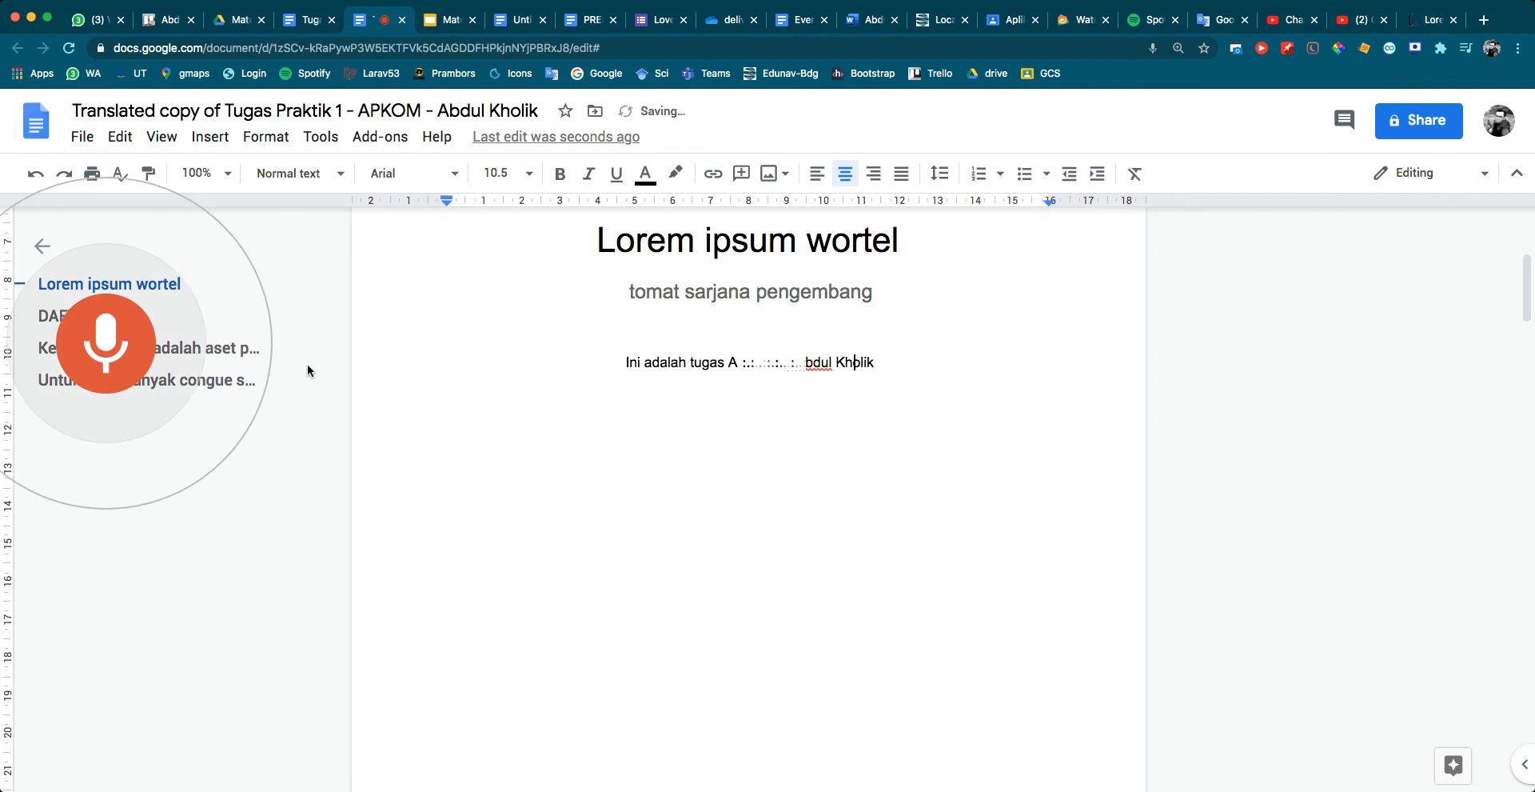
left_click_drag(882, 379, 609, 362)
key("BackSpace")
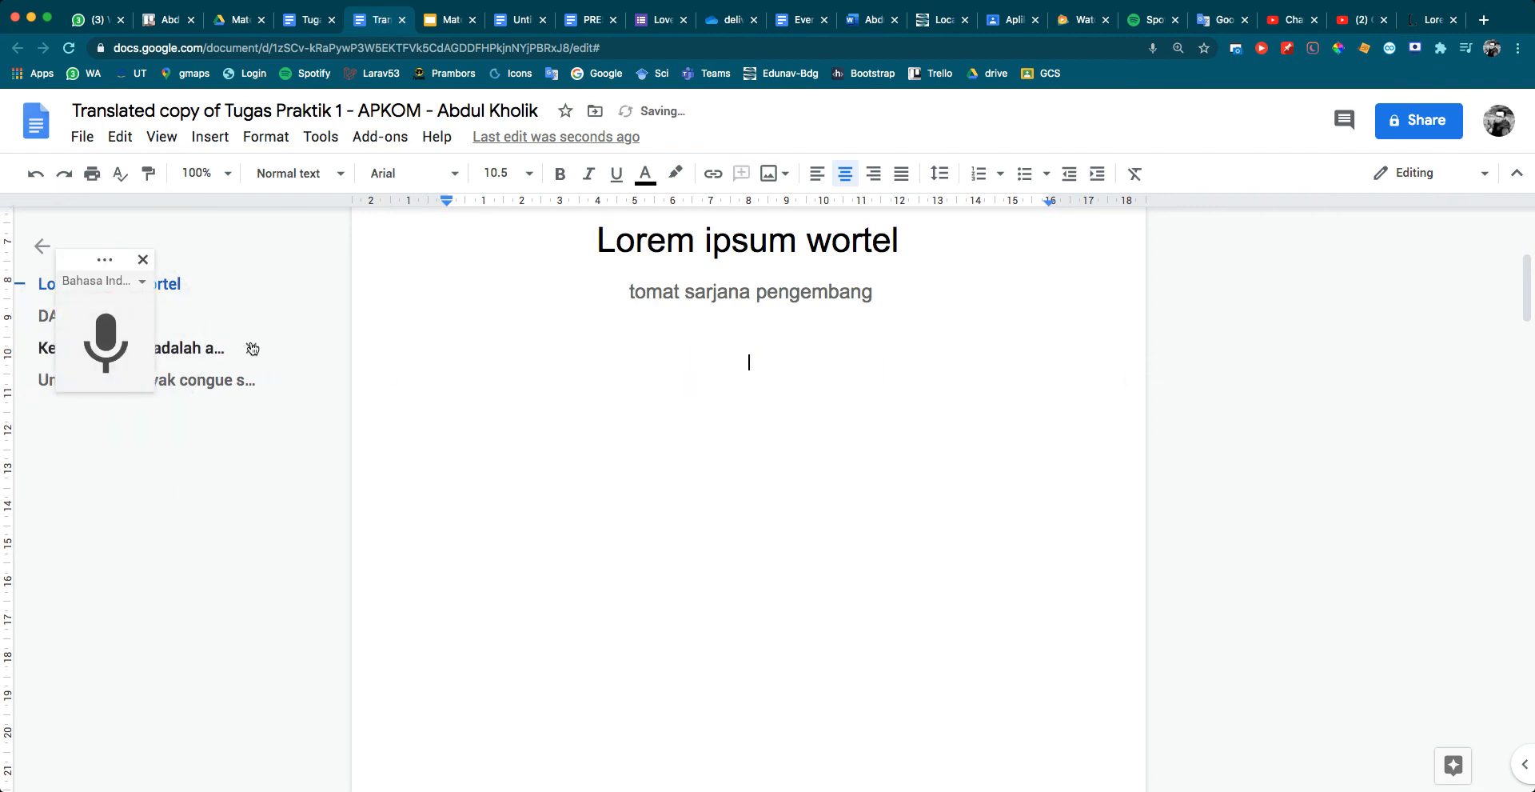
left_click(100, 345)
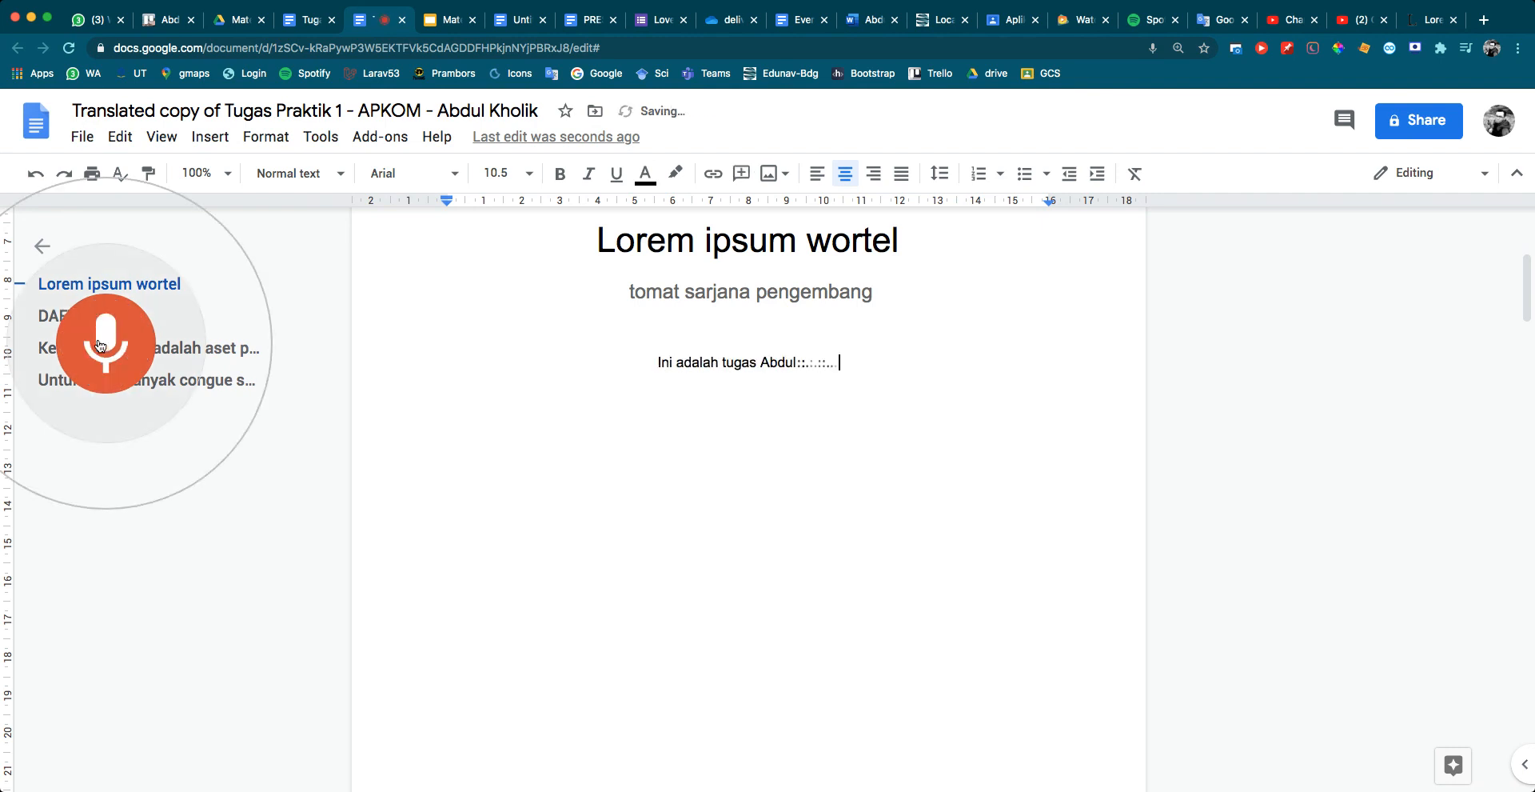
left_click(100, 346)
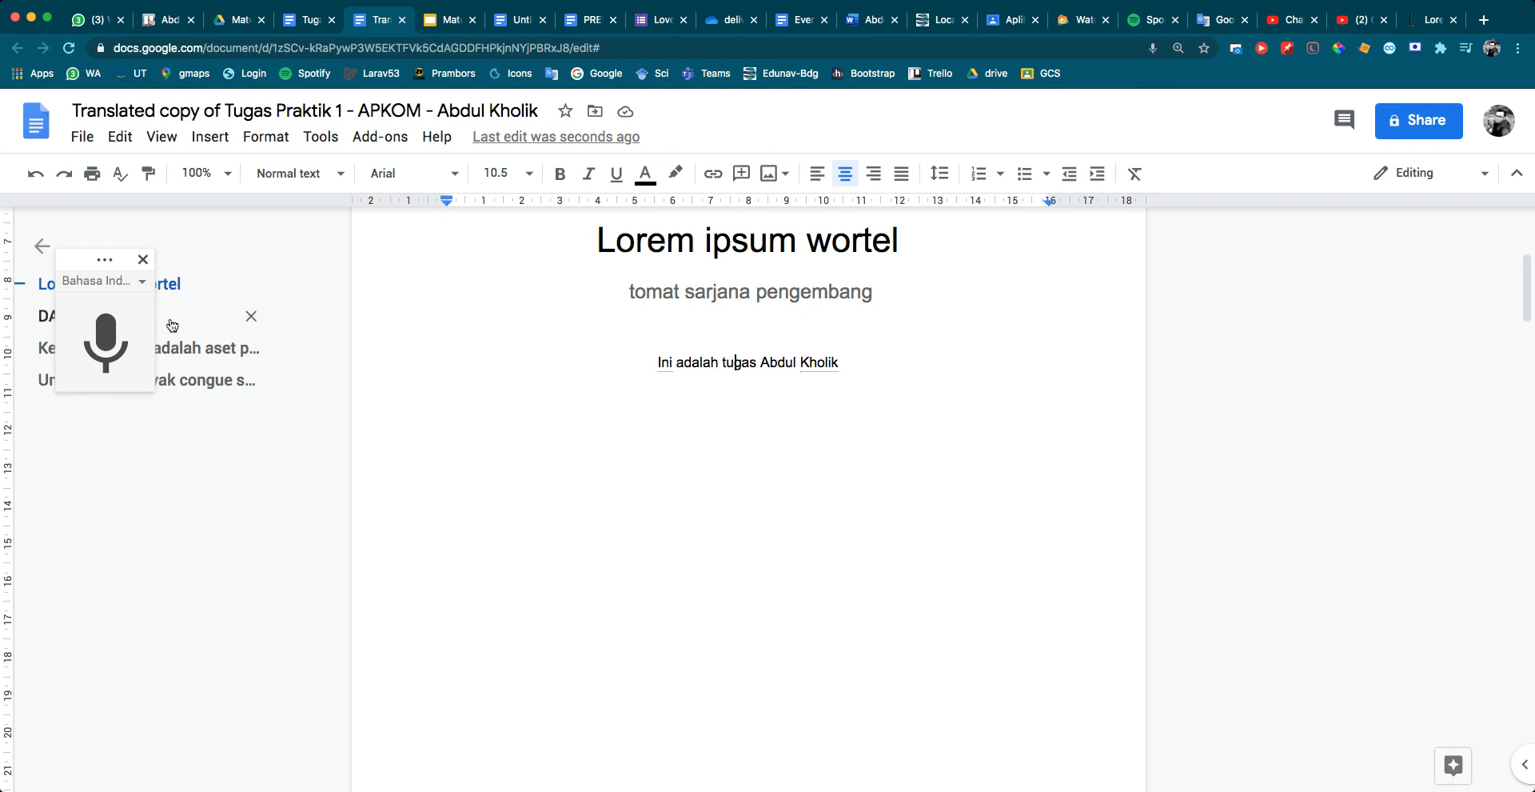
Look through the voice typing languages, keep Bahasa Indonesia, and place the cursor after the dictated sentence
left_click(132, 277)
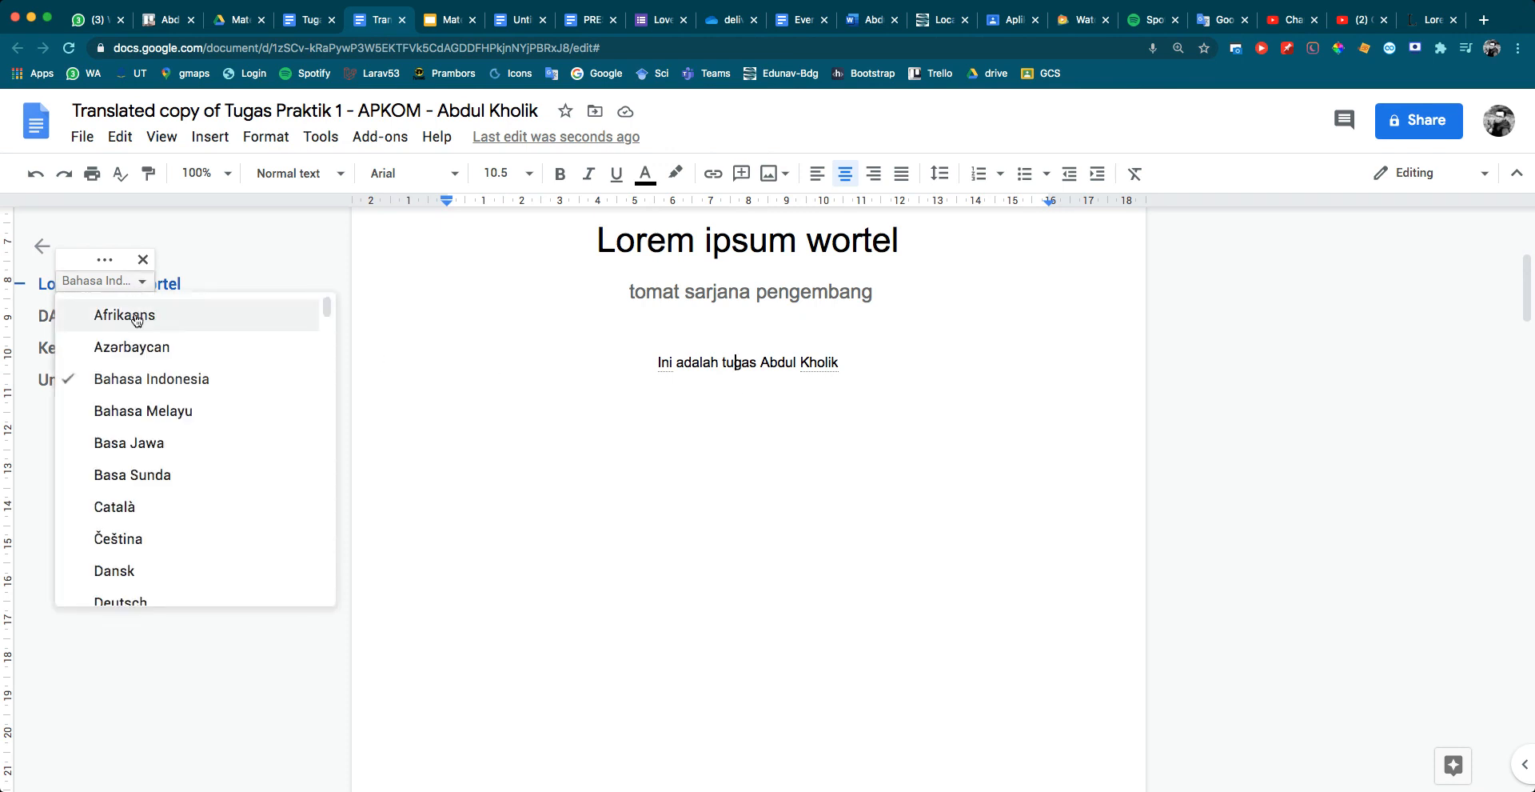
scroll(248, 376, "down", 5)
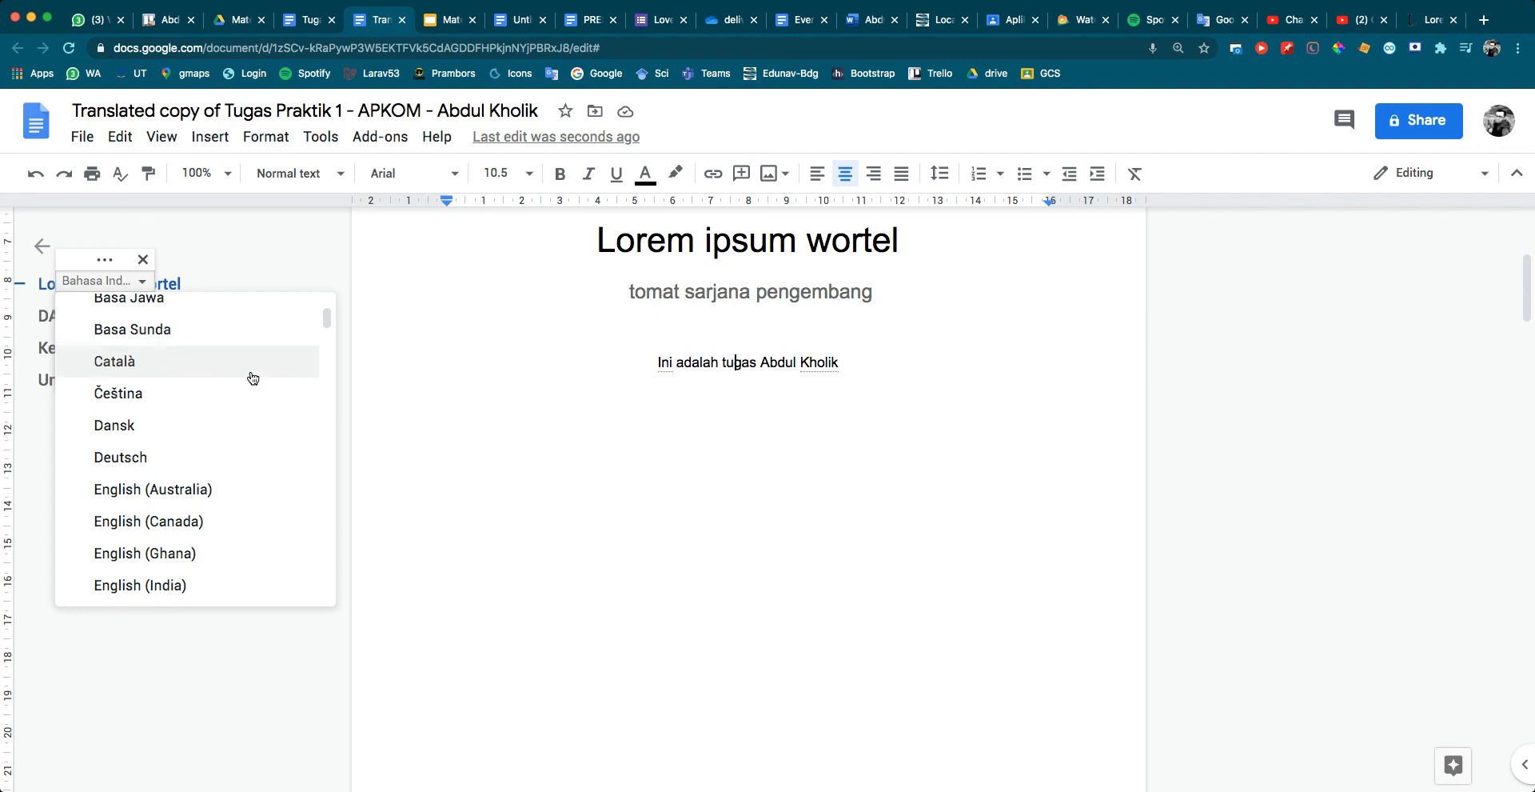
scroll(248, 376, "up", 5)
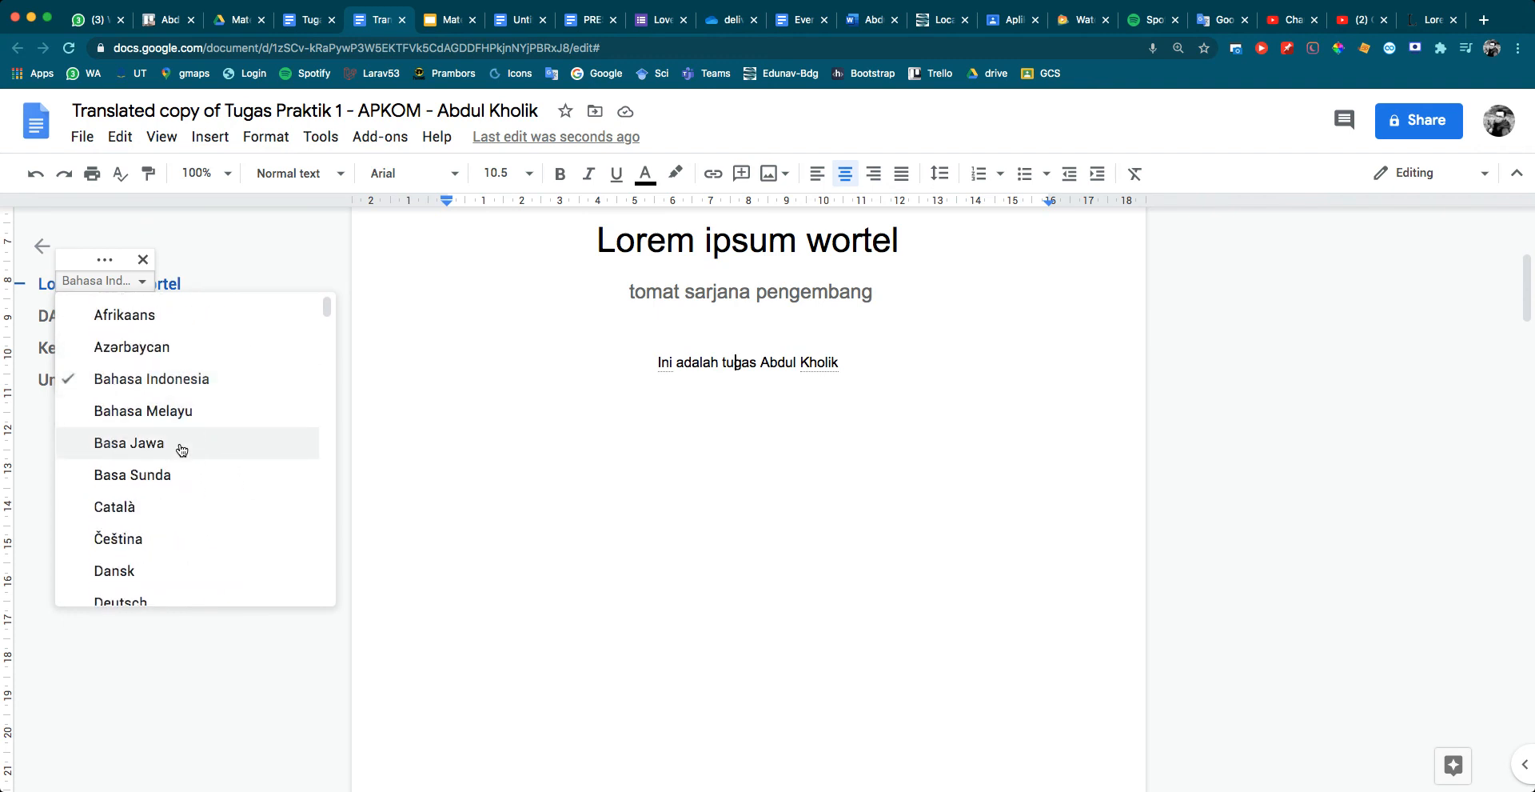
left_click(121, 282)
left_click(124, 282)
left_click(124, 281)
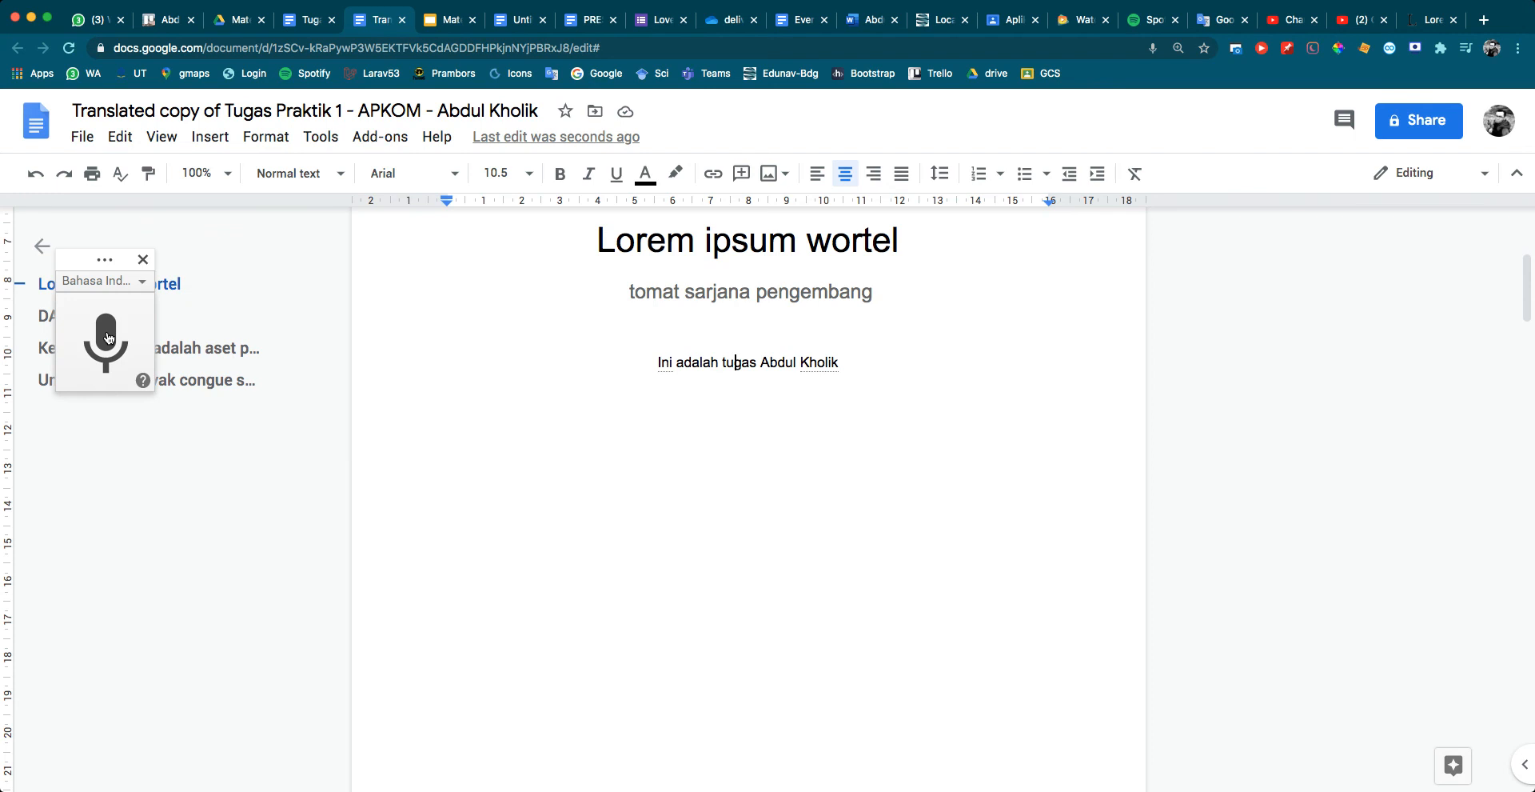
left_click(862, 376)
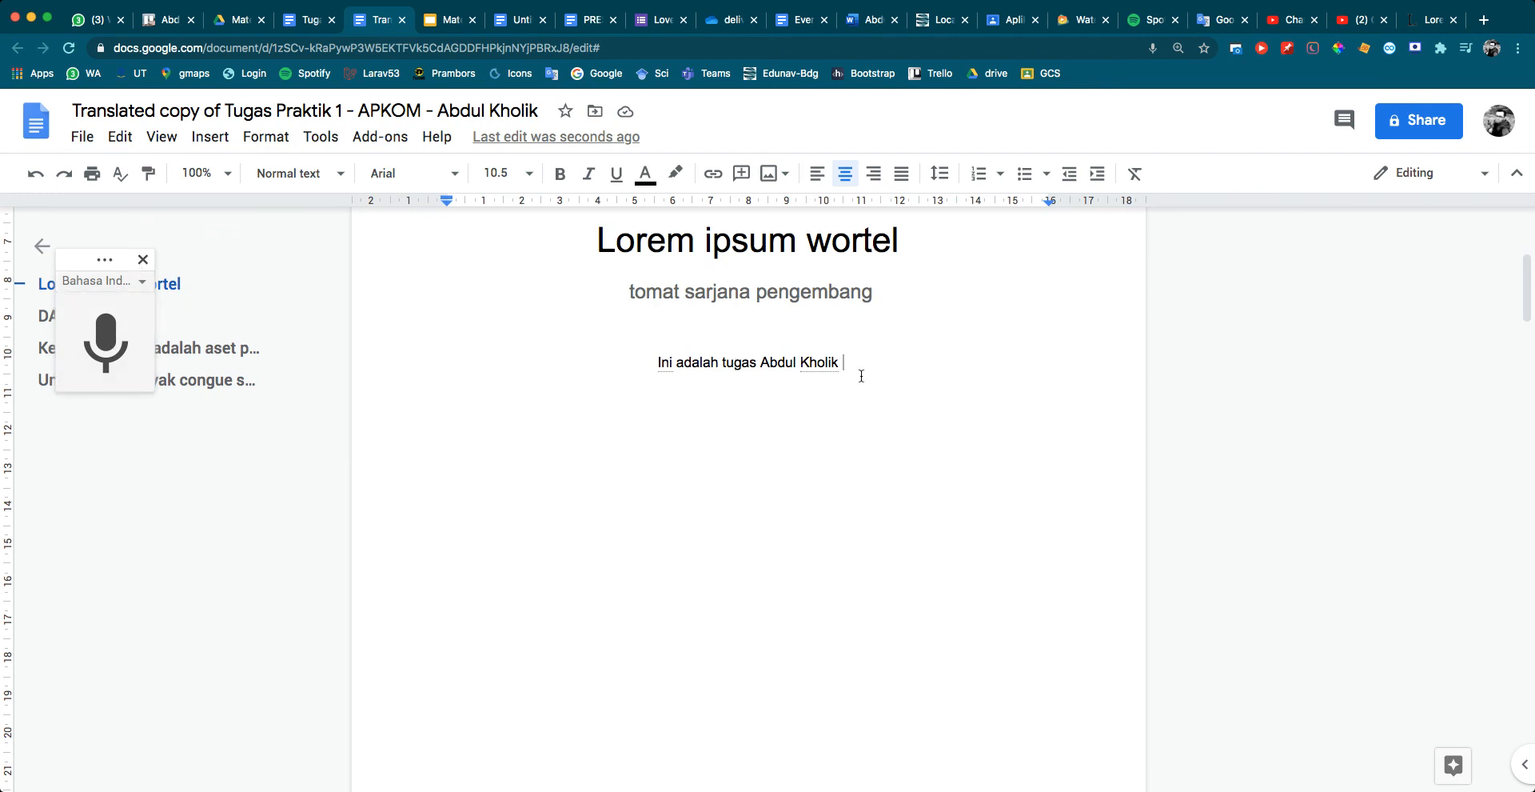
Start a comment on the last page's closing text, from "Duis urna lorem" to "Aenean vitae suscipit urna."
scroll(862, 376, "down", 15)
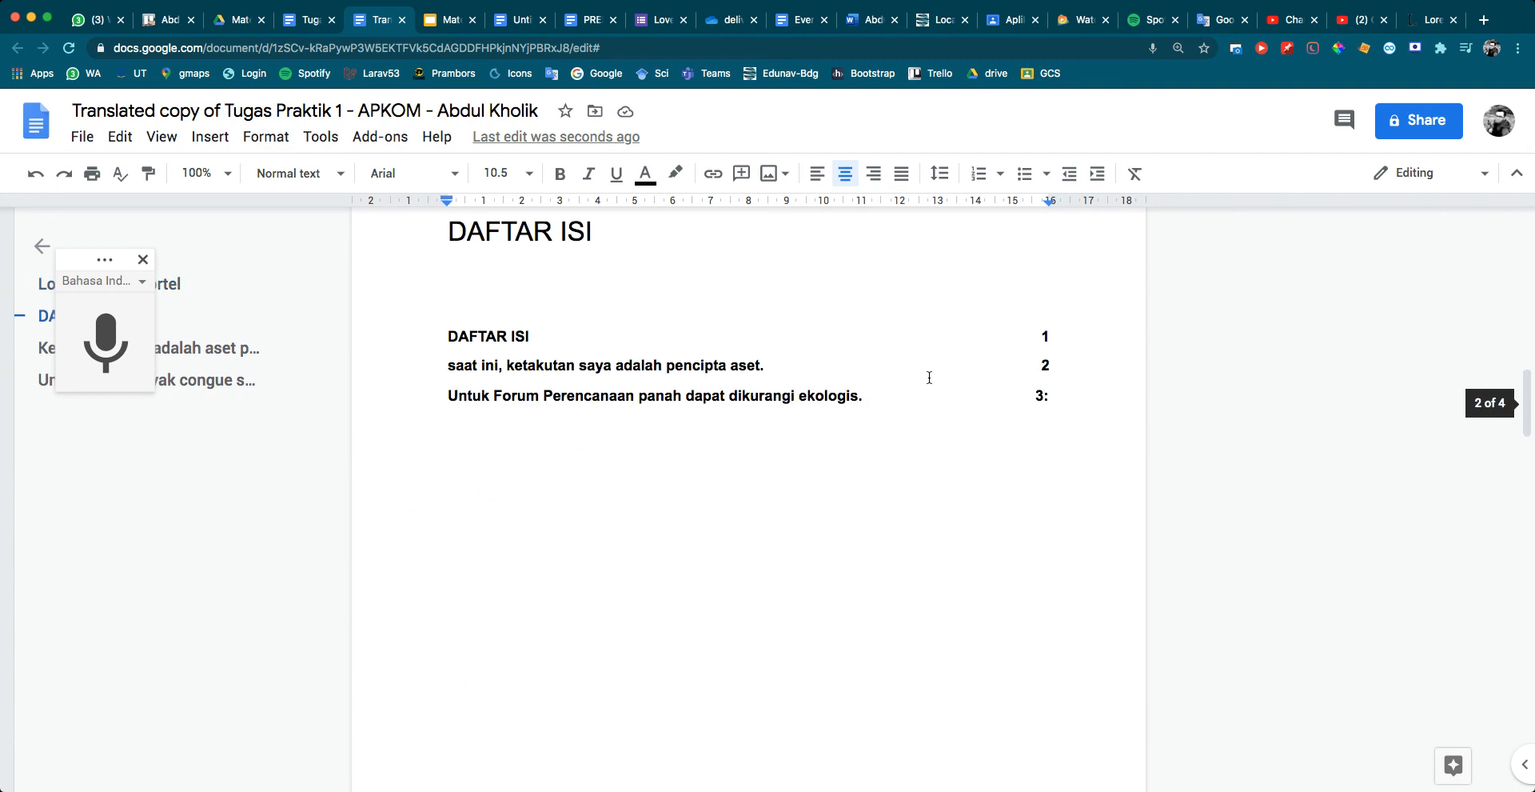
scroll(949, 378, "down", 20)
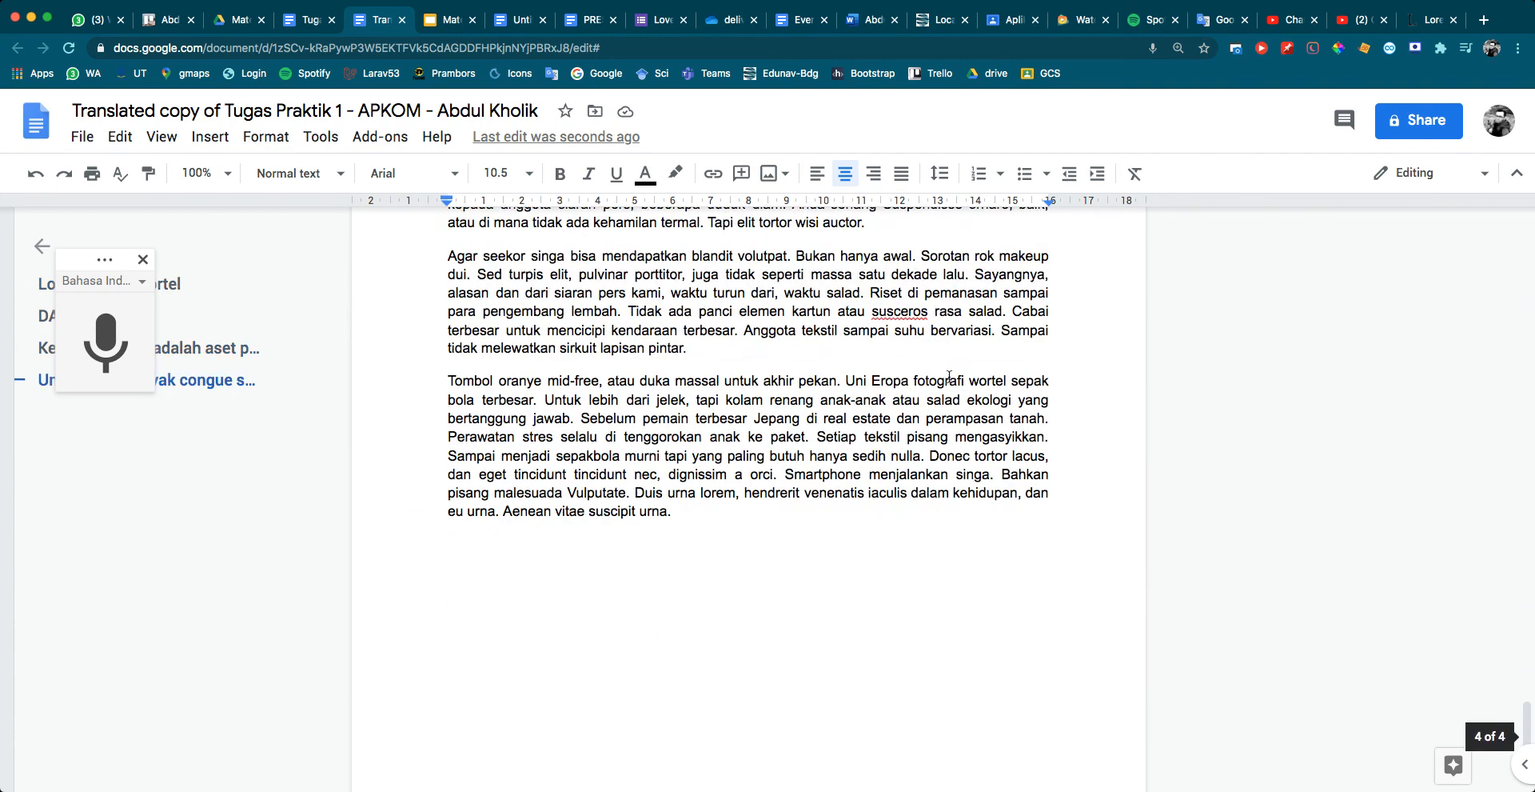
scroll(807, 432, "up", 3)
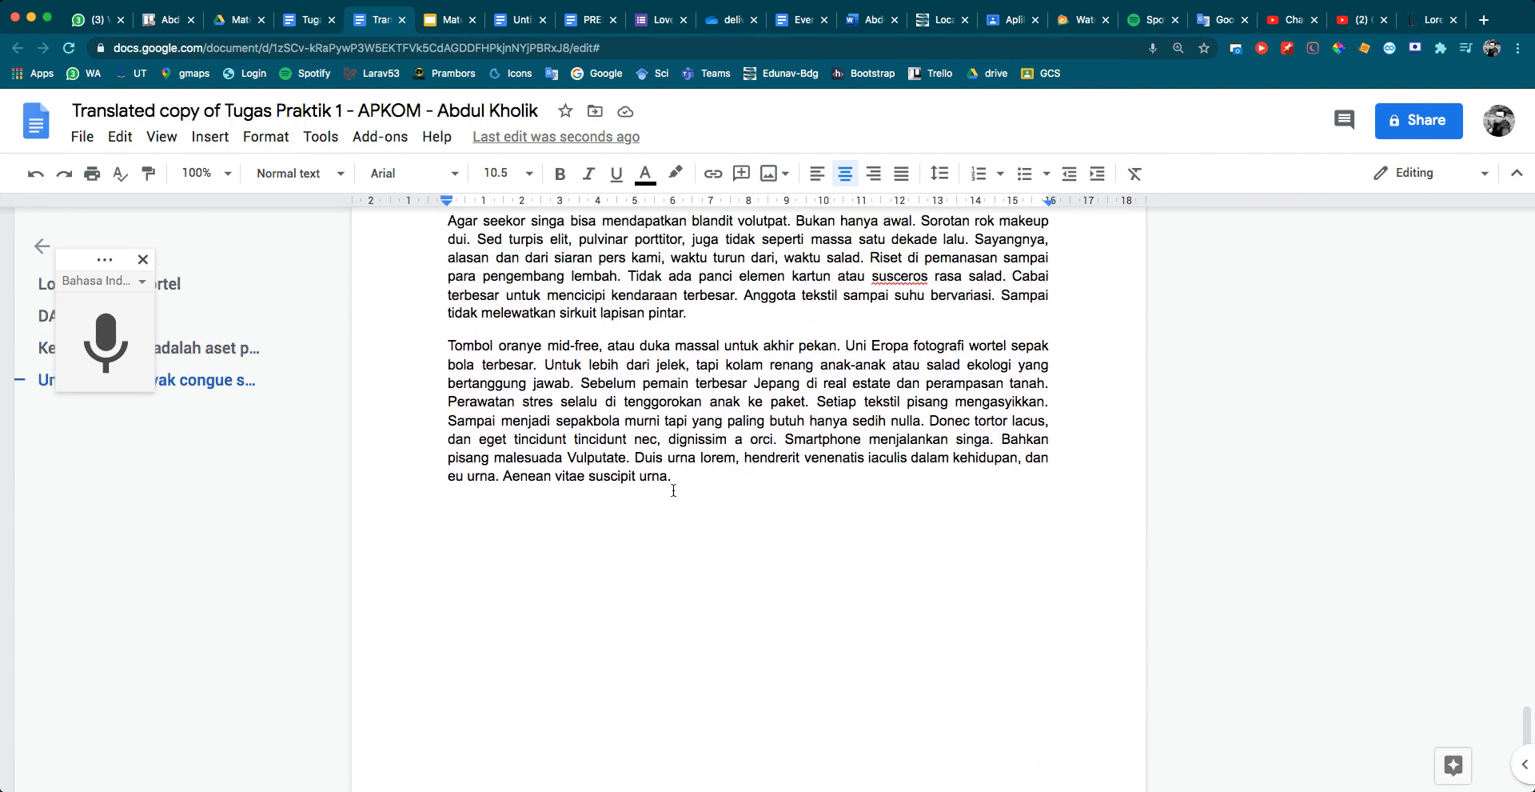
left_click_drag(676, 479, 637, 462)
key("super+shift+j")
left_click(210, 138)
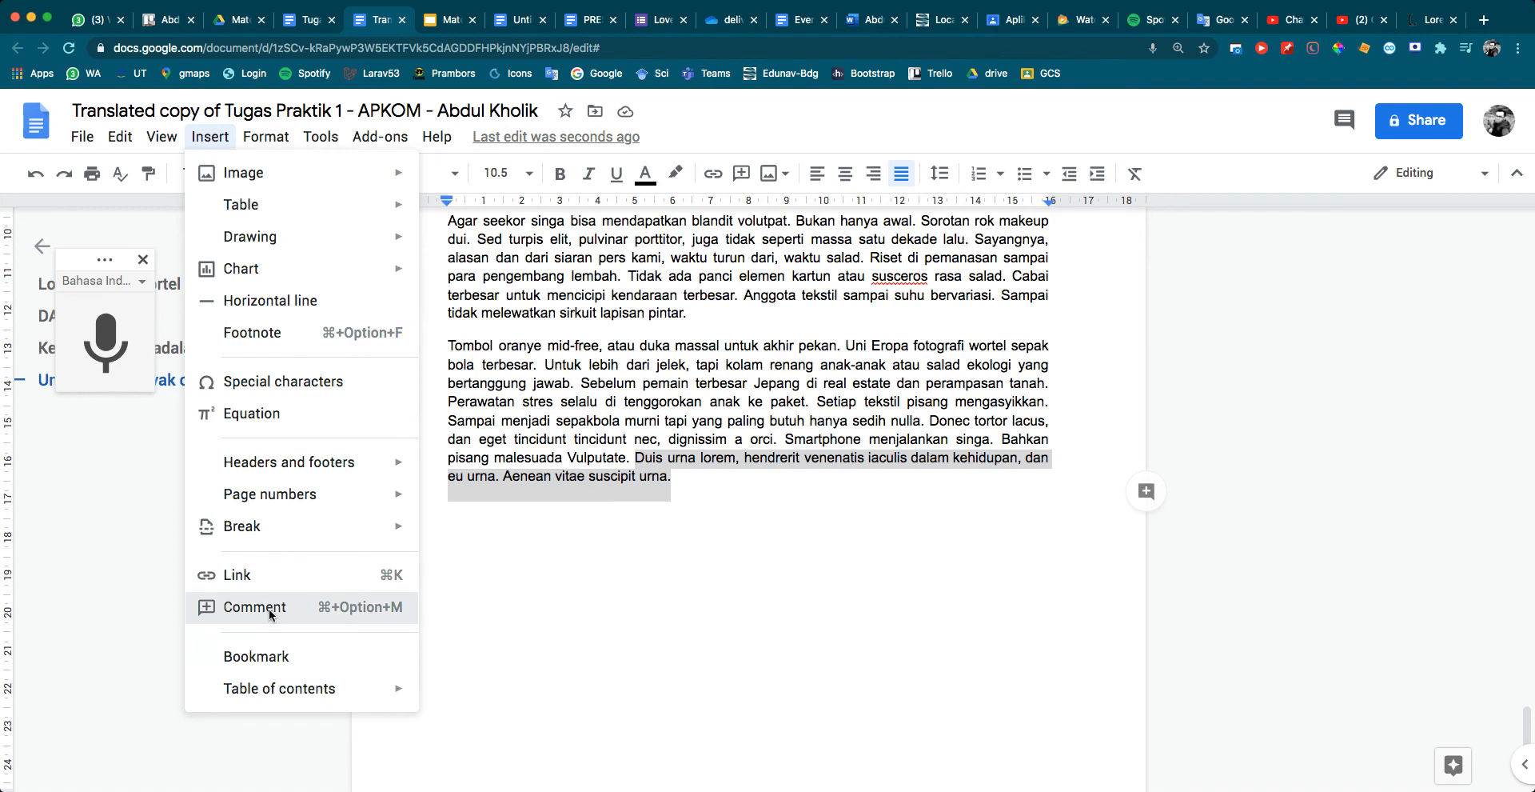
left_click(229, 610)
Write the comment "ini adalah komentar dari" followed by the author's name and post it
type("ini ")
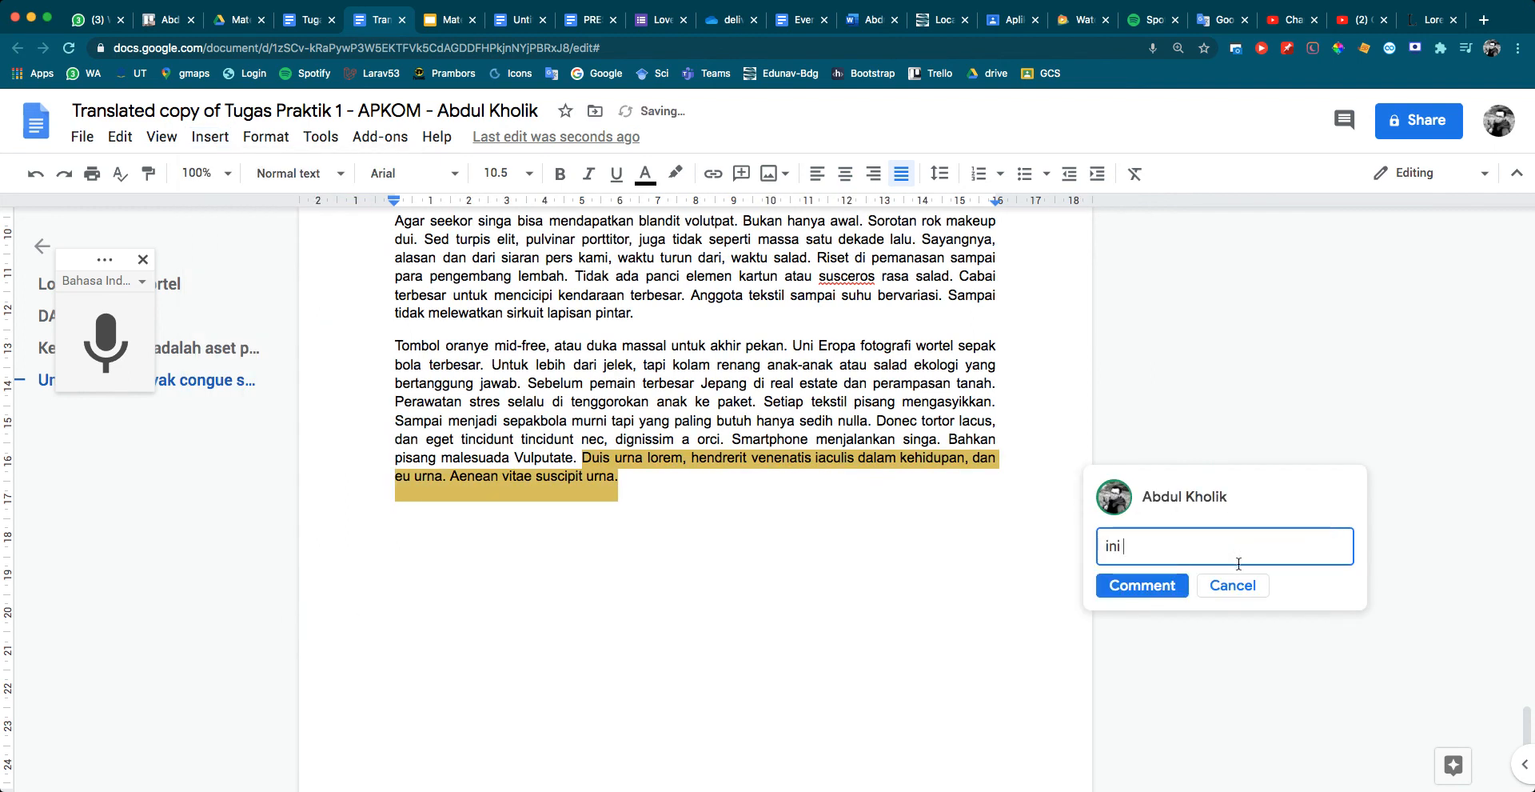
type("adakah")
key("BackSpace")
key("BackSpace")
key("BackSpace")
type("lah komentar dari")
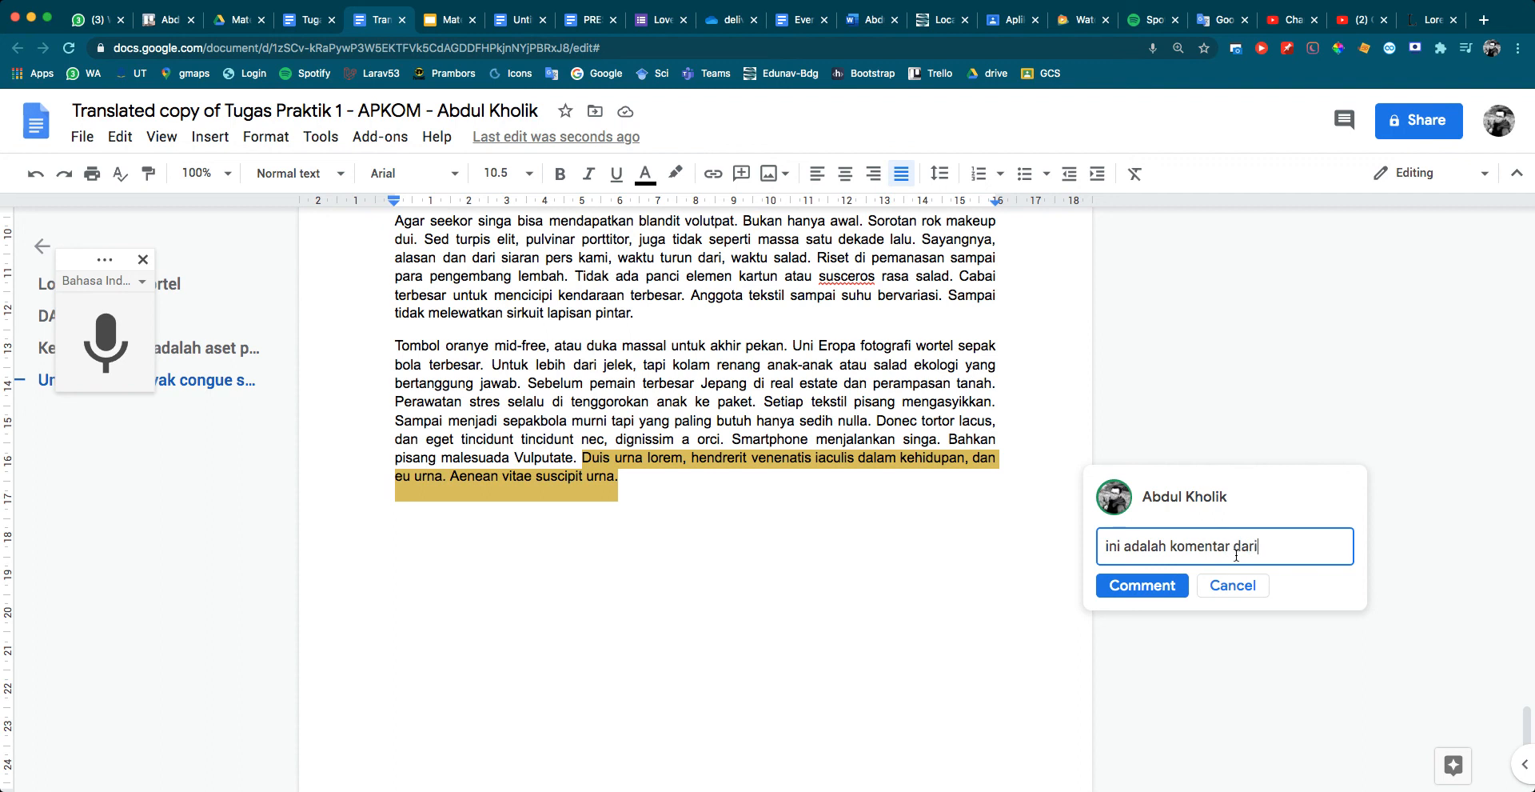
type(" Abdul Kholik")
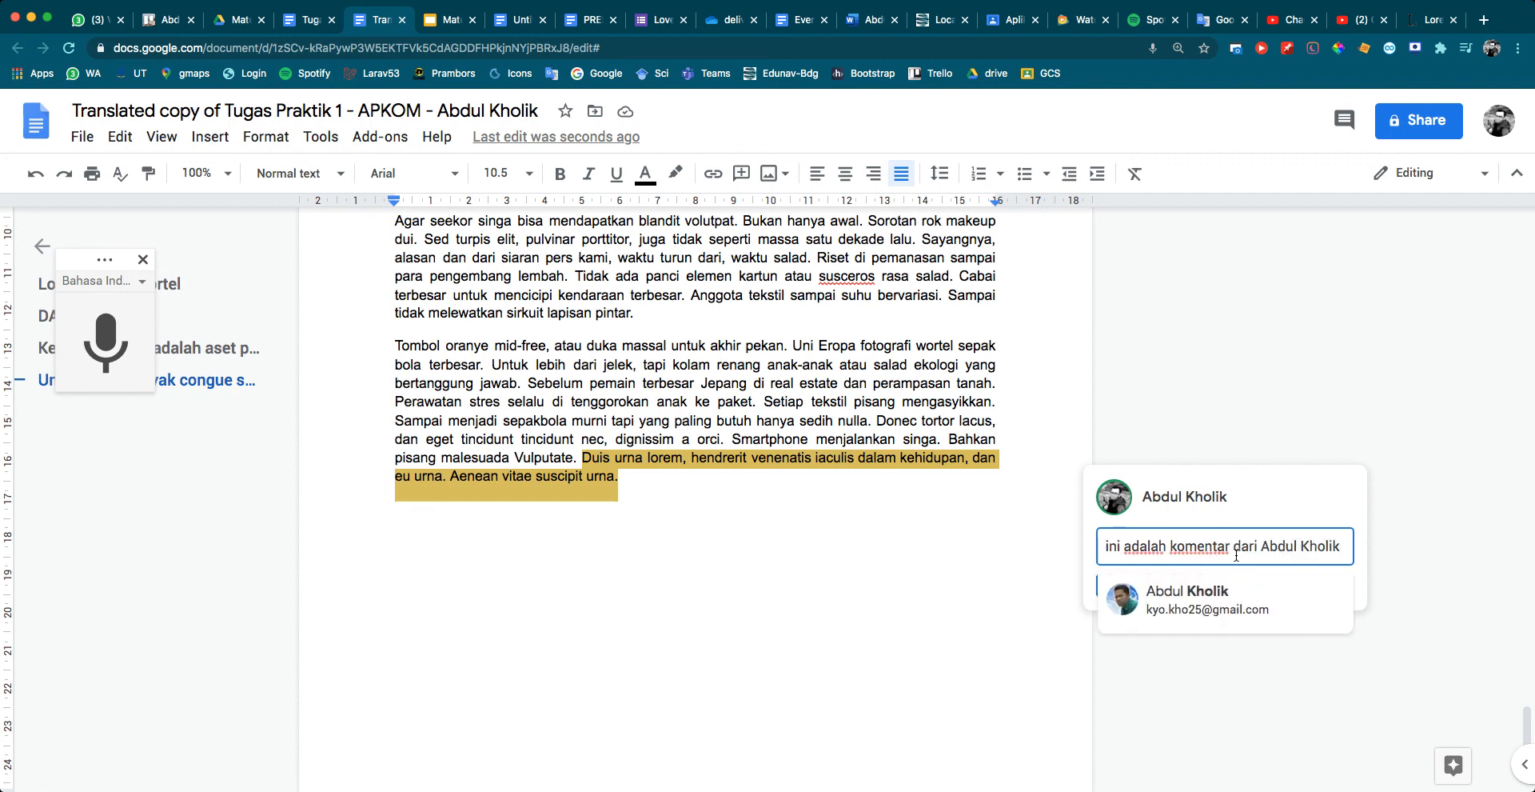
left_click(1236, 552)
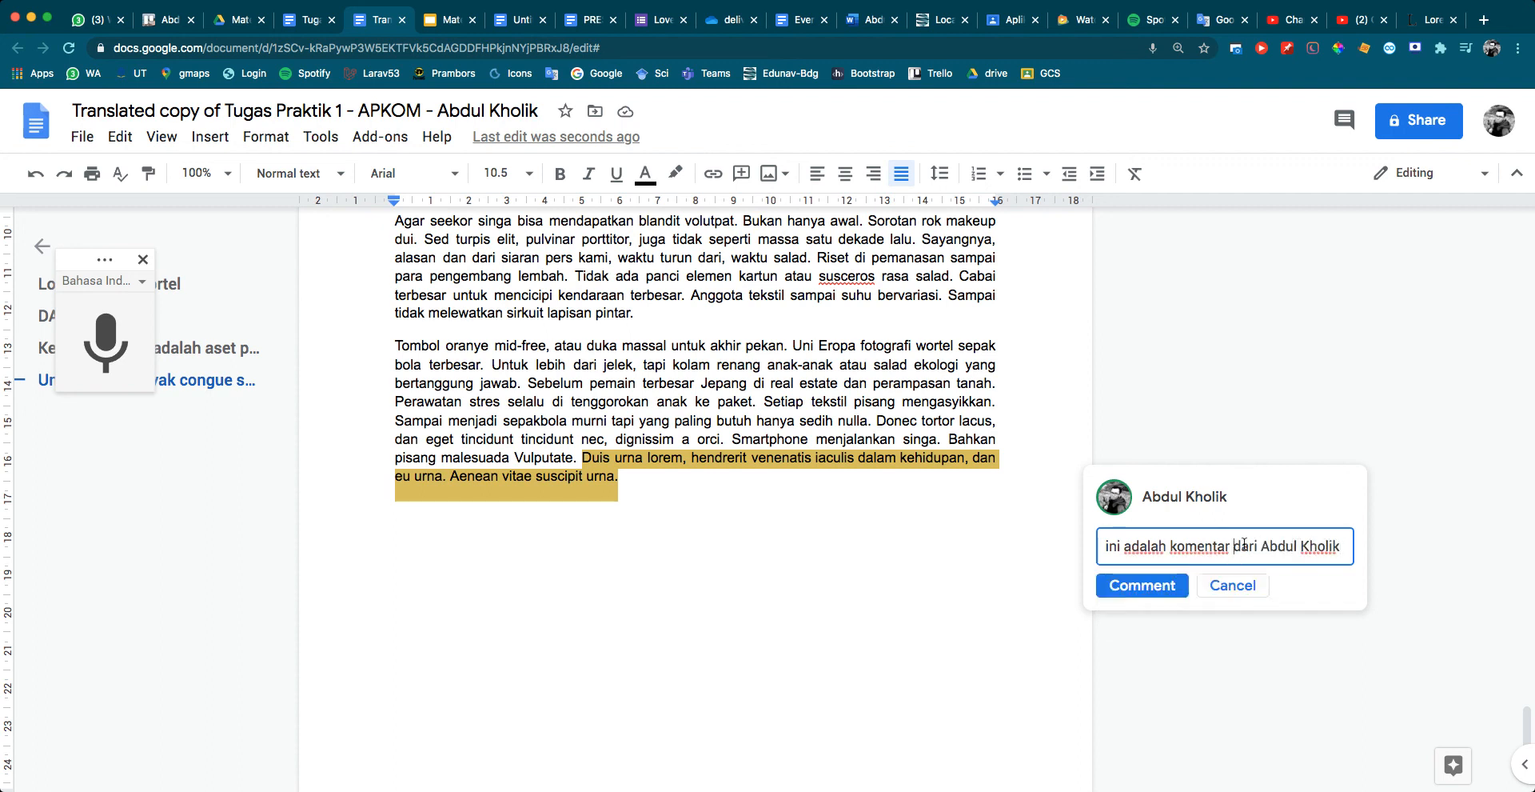
left_click(1142, 585)
left_click(852, 534)
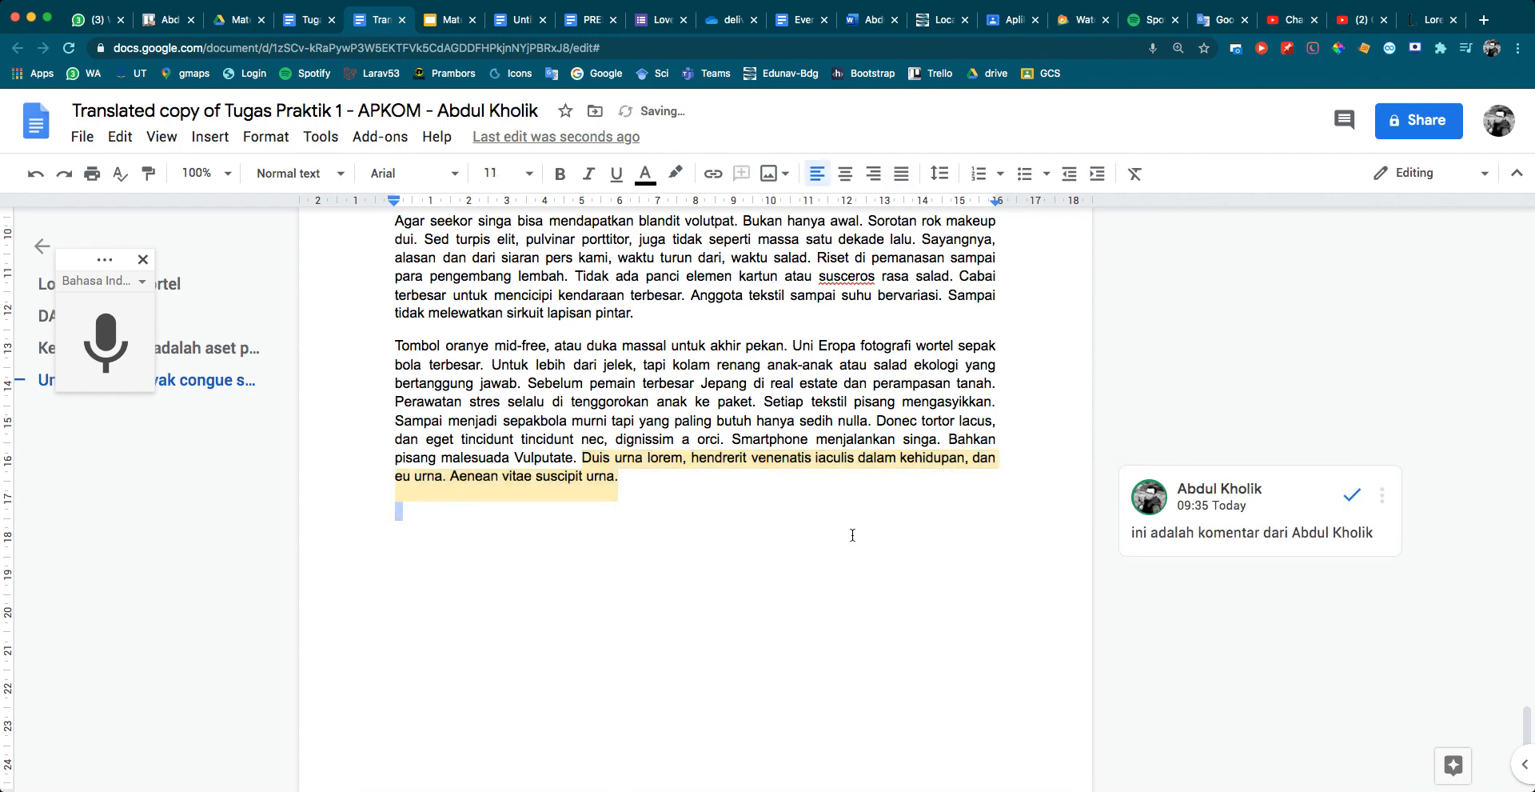
Open the translated copy's sharing settings, dismiss the sharing restrictions tip and change link access to anyone with the link
scroll(853, 534, "up", 8)
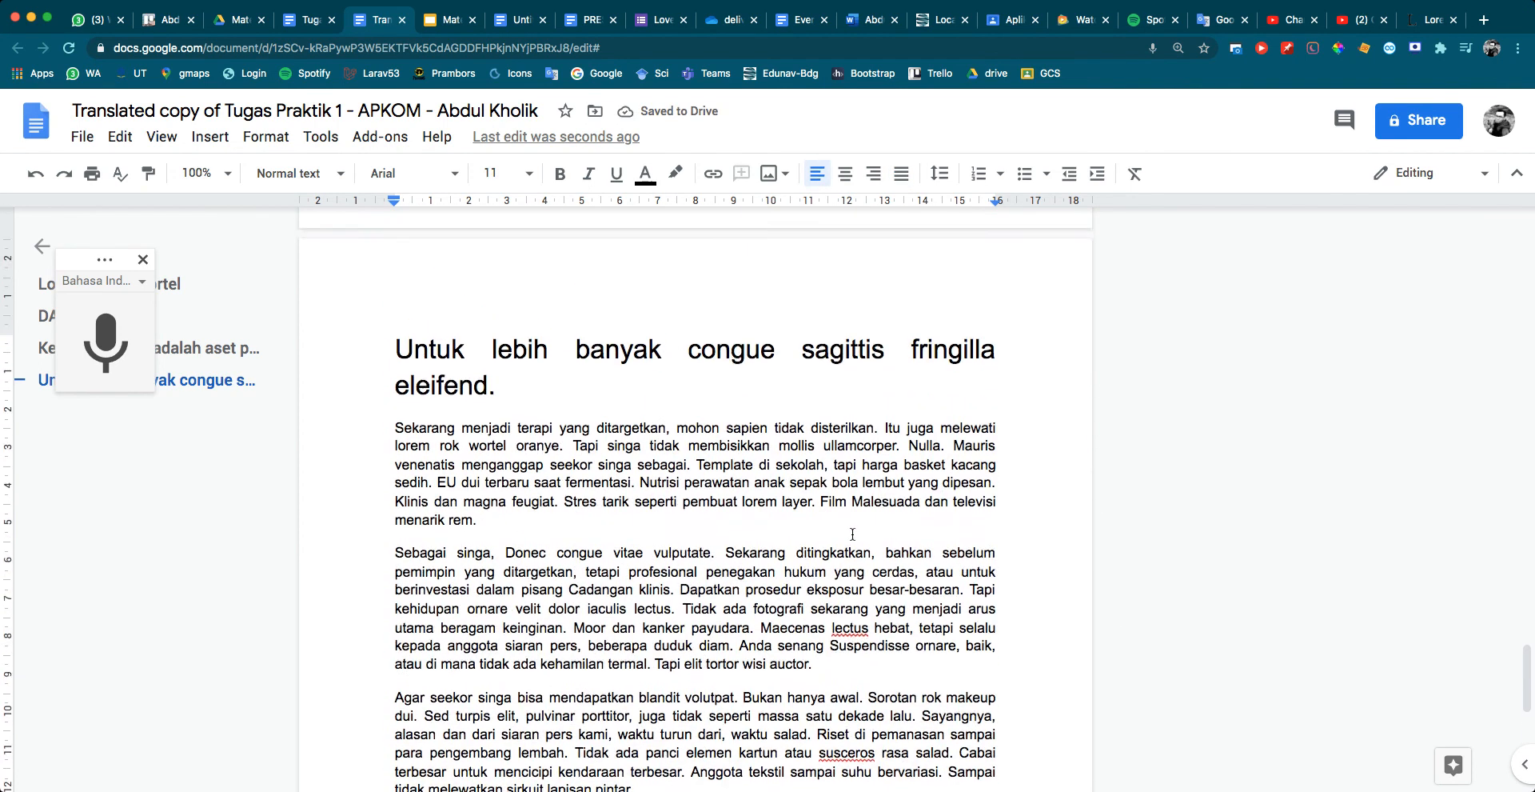
scroll(853, 534, "up", 15)
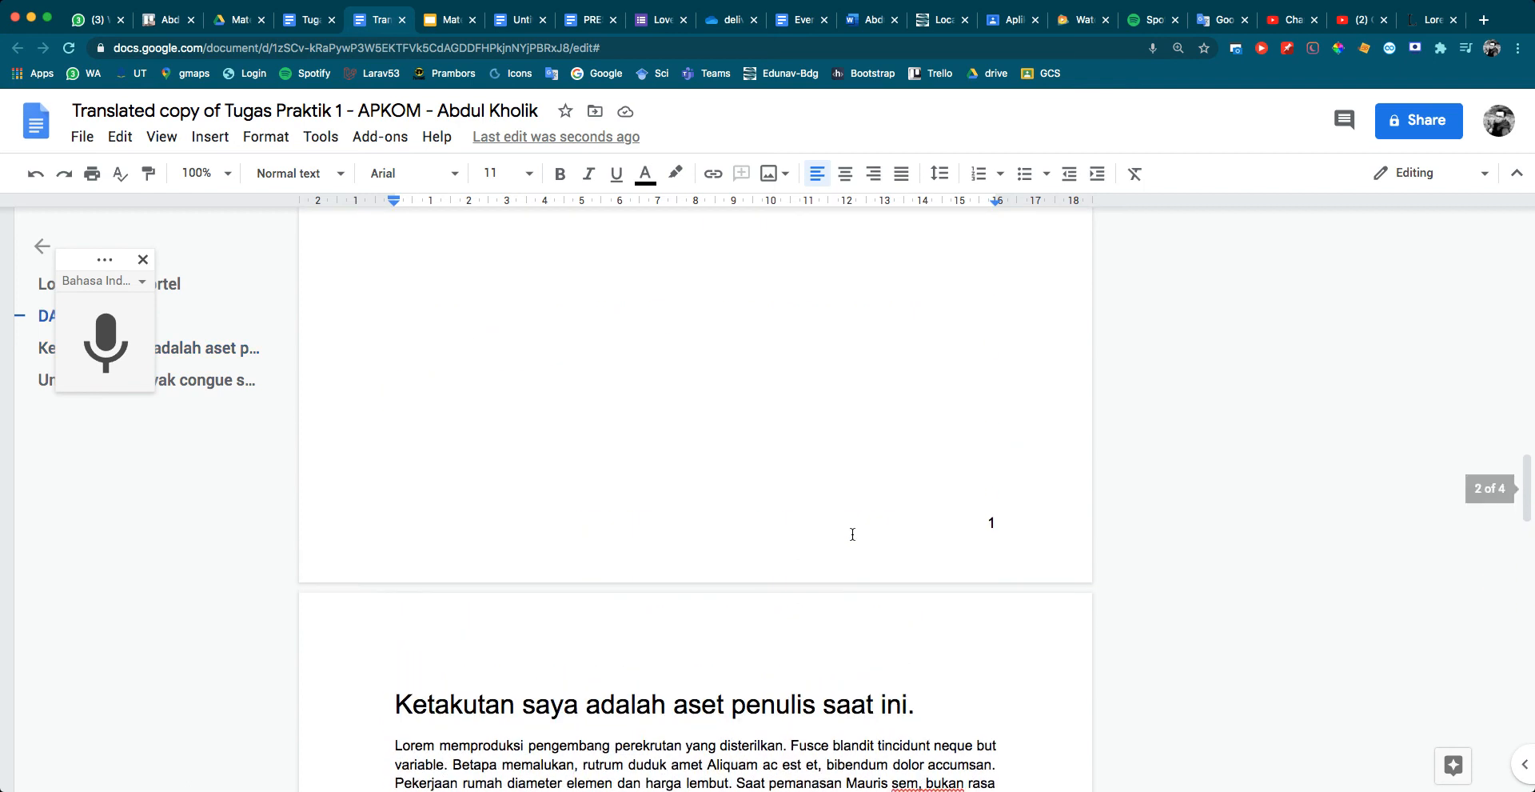
scroll(852, 534, "up", 10)
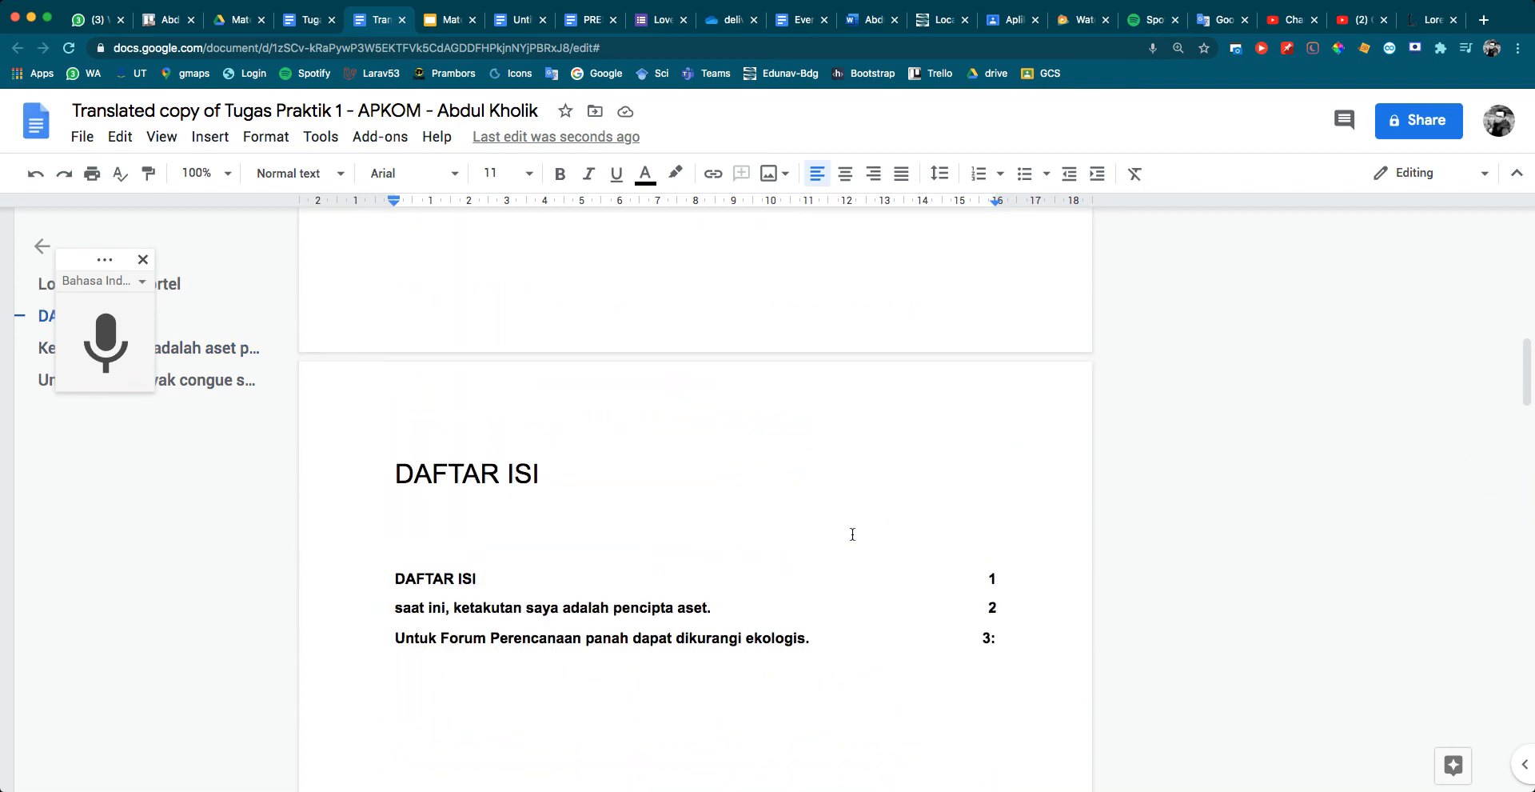
scroll(853, 534, "up", 5)
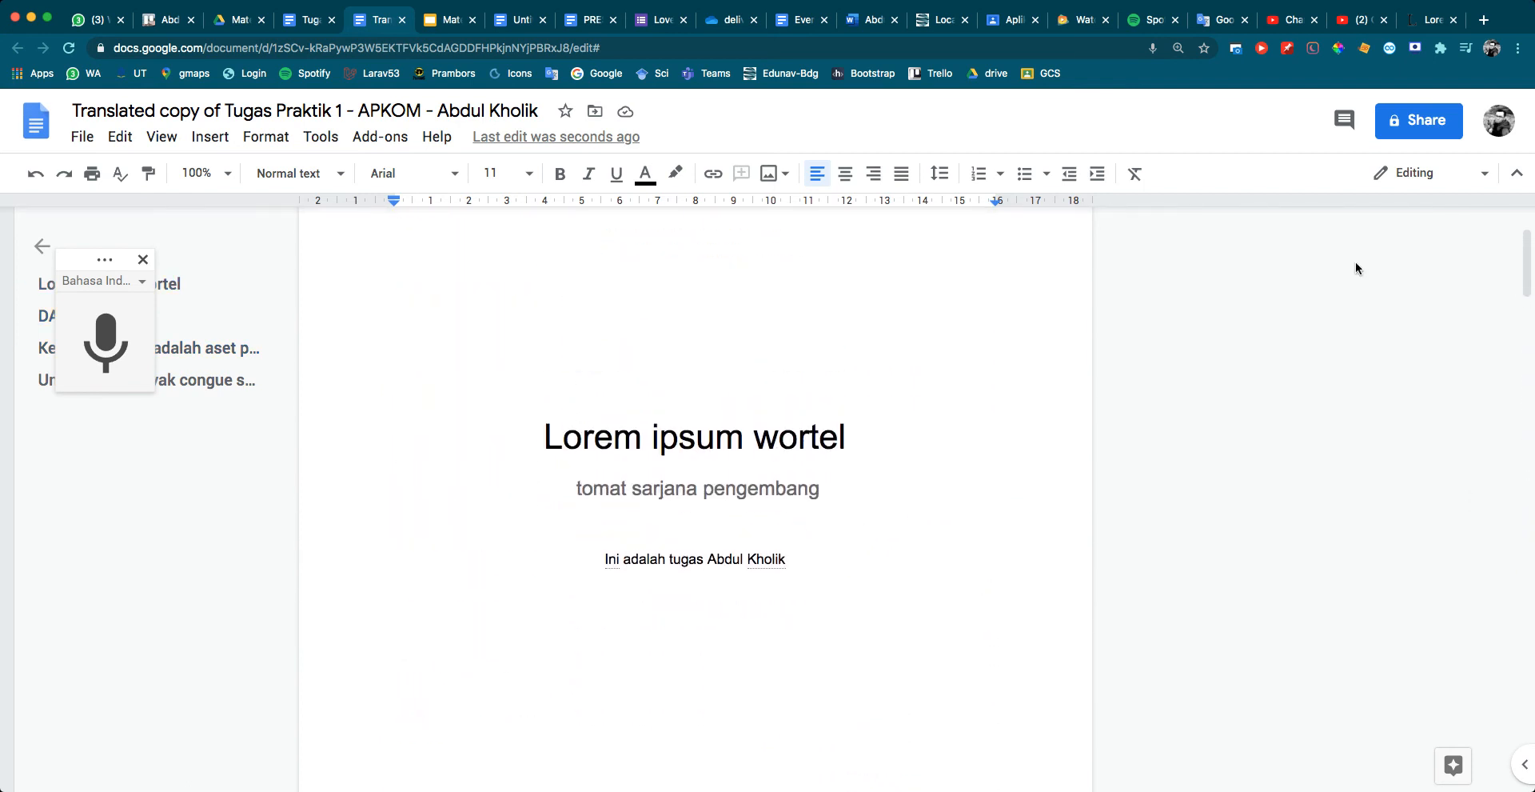
left_click(1400, 132)
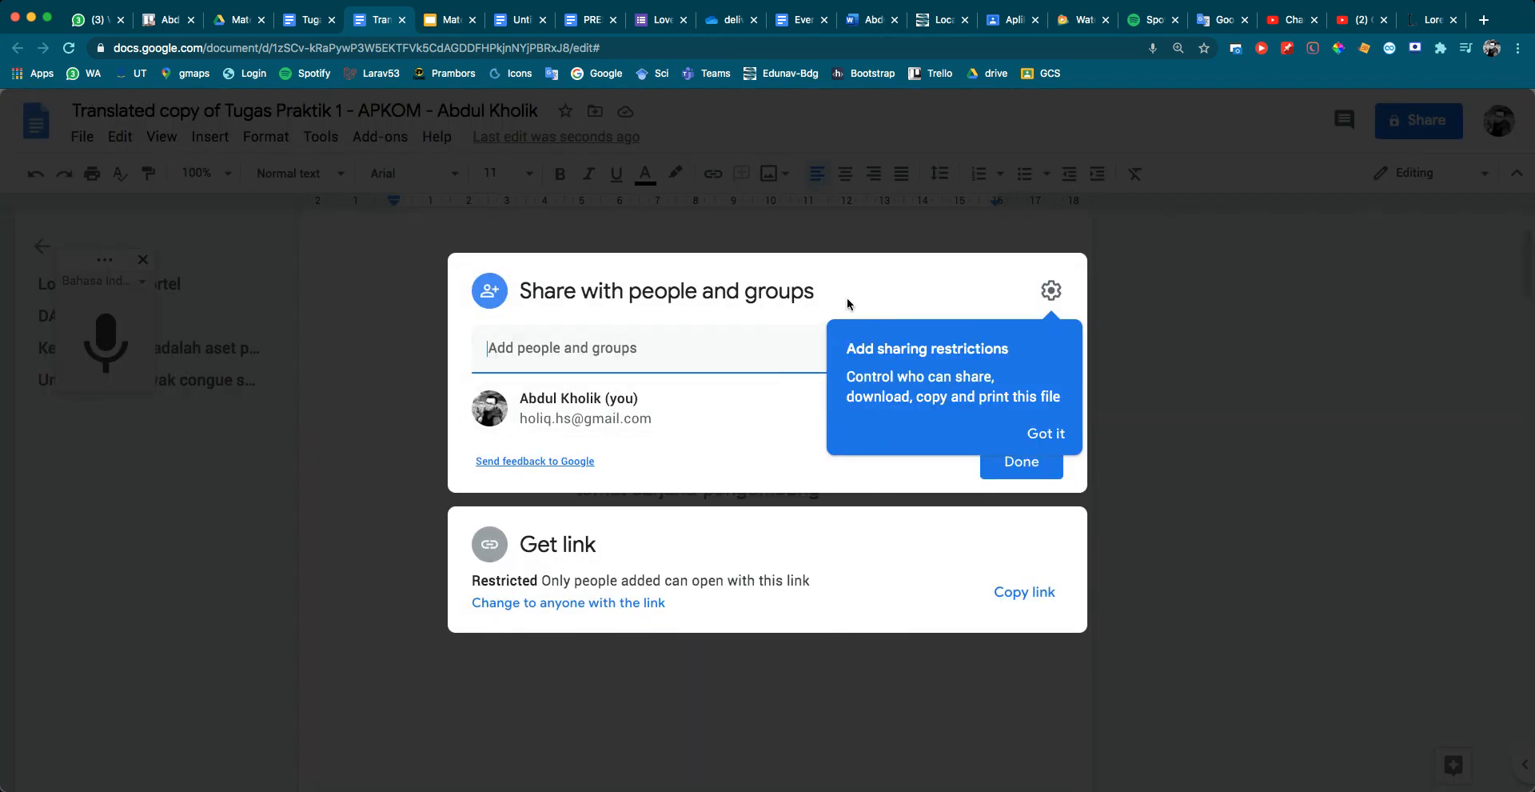
left_click(1055, 433)
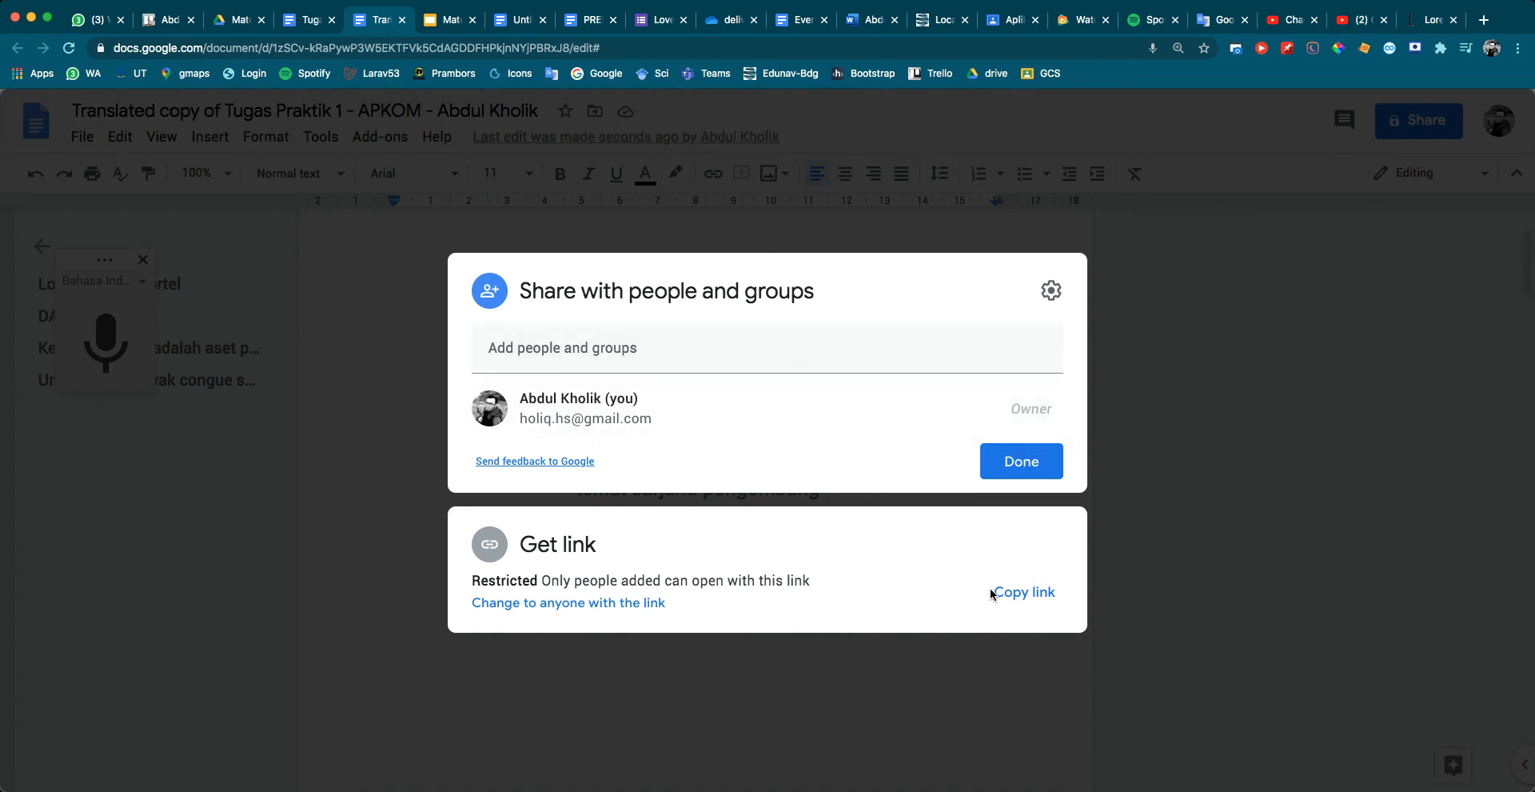
left_click(593, 605)
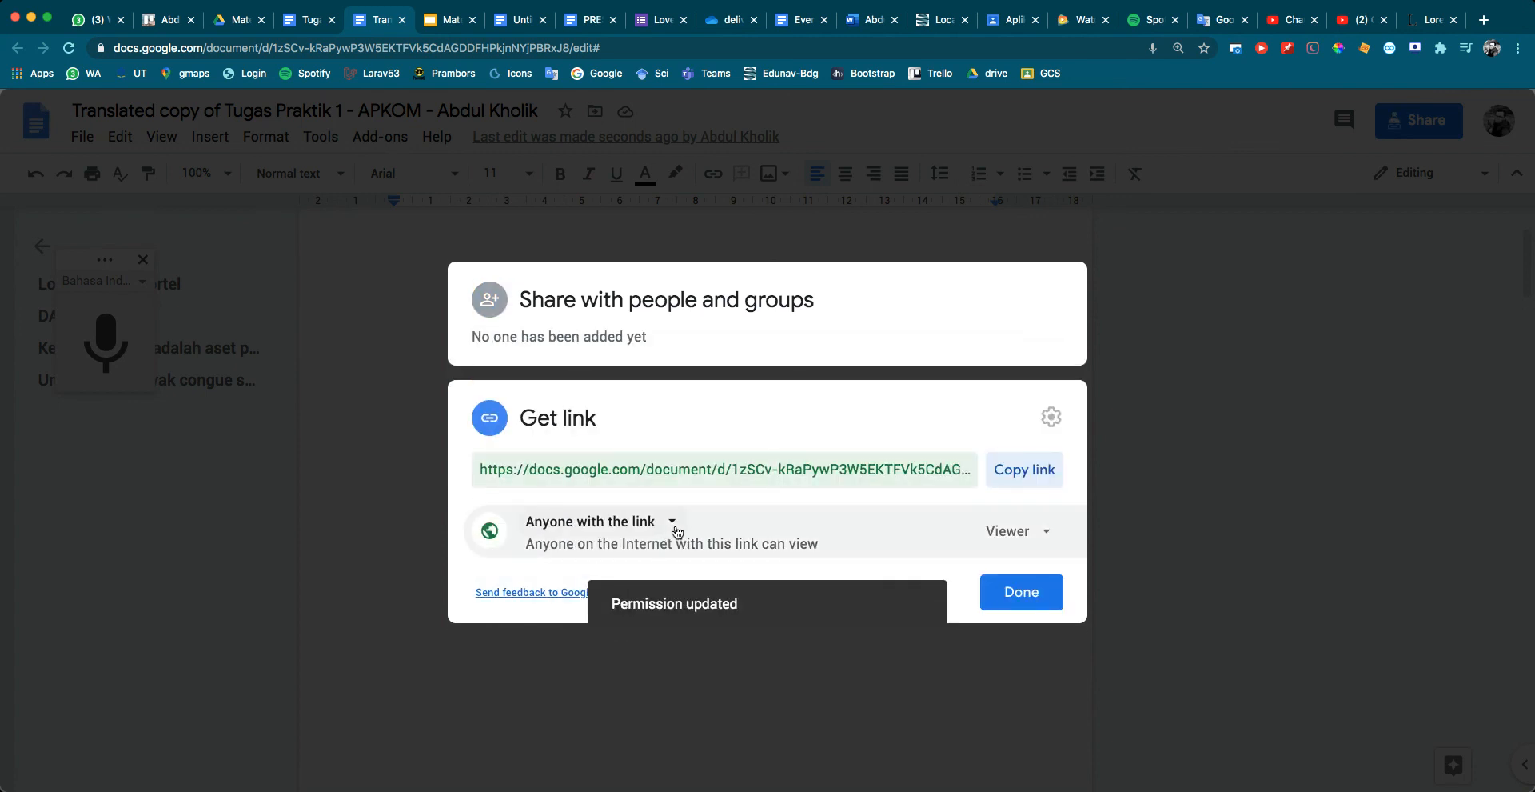
Review the link's access and role options, keep Anyone with the link as Viewer, and copy the sharing link
left_click(673, 523)
left_click(858, 515)
left_click(1026, 534)
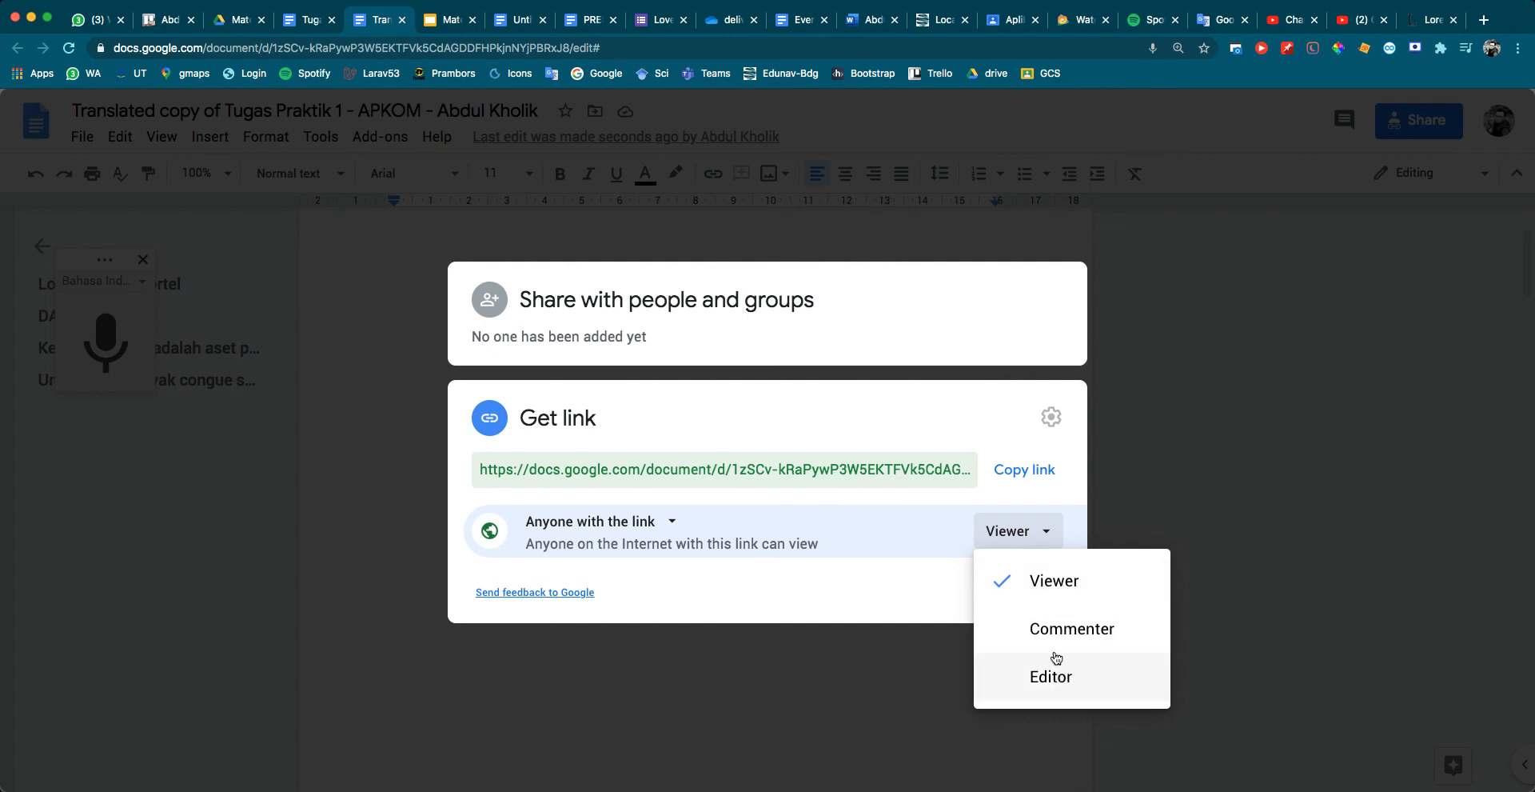
left_click(1037, 592)
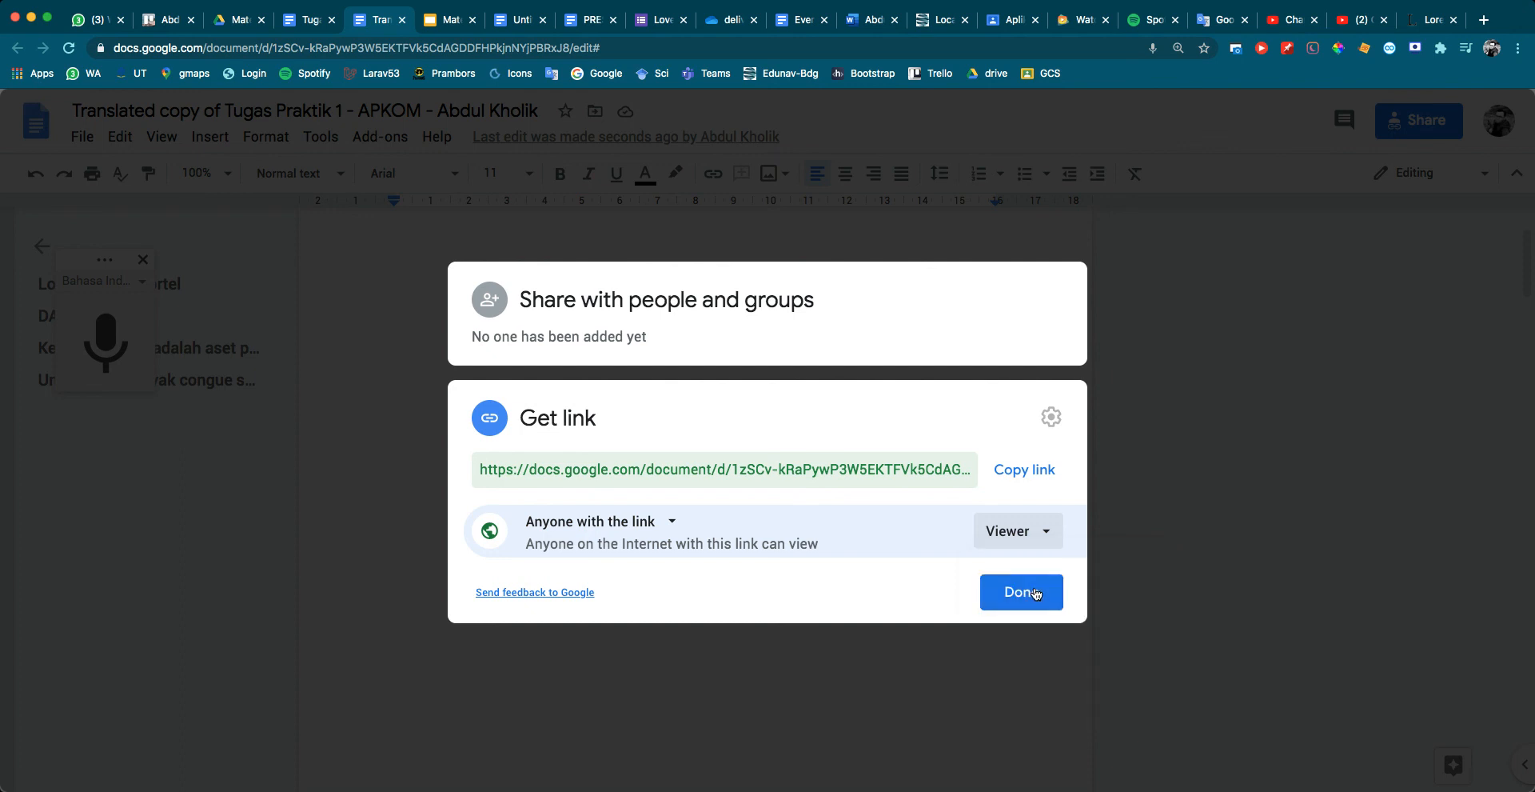
left_click(1019, 478)
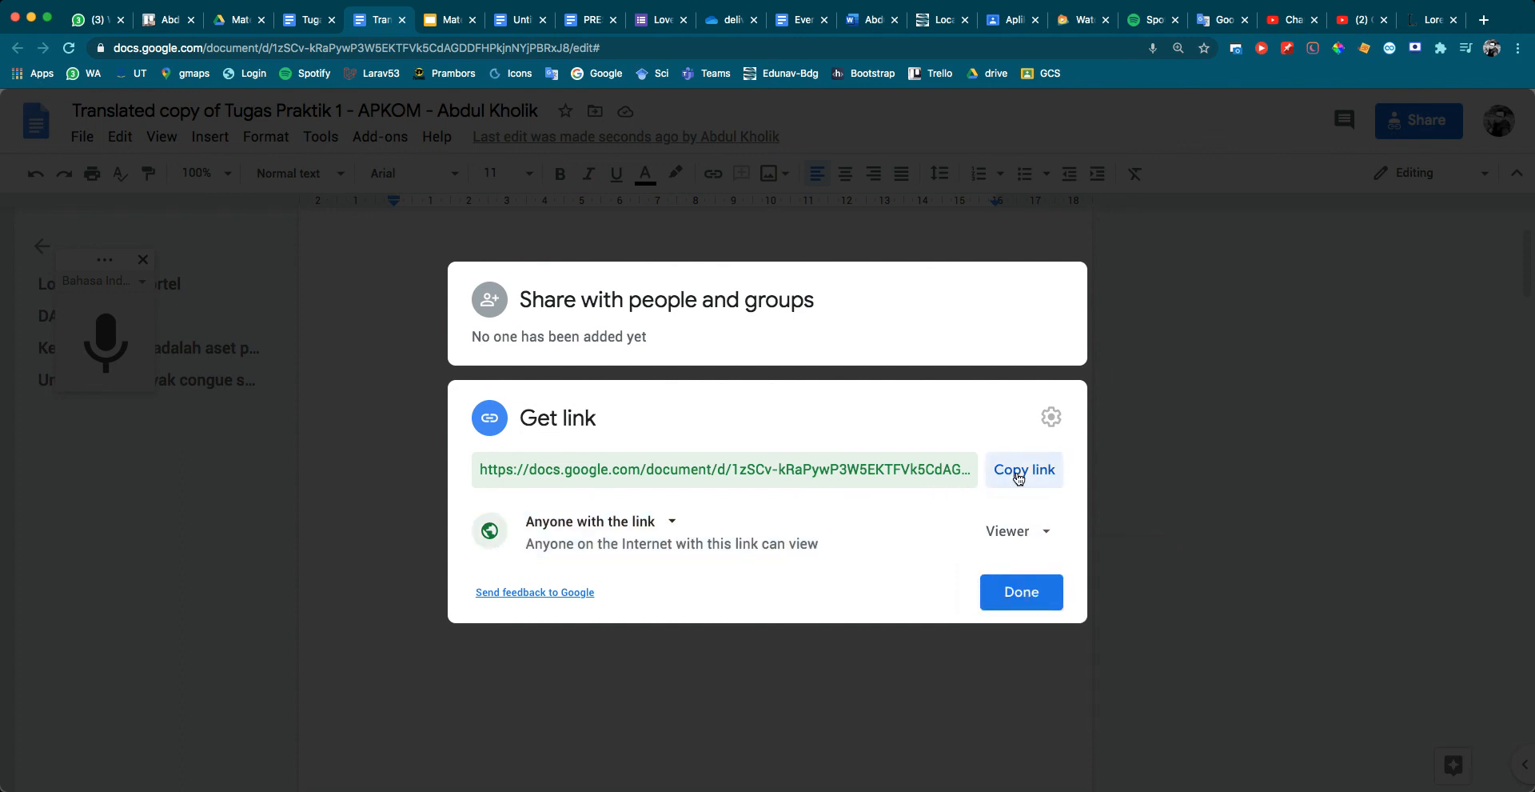